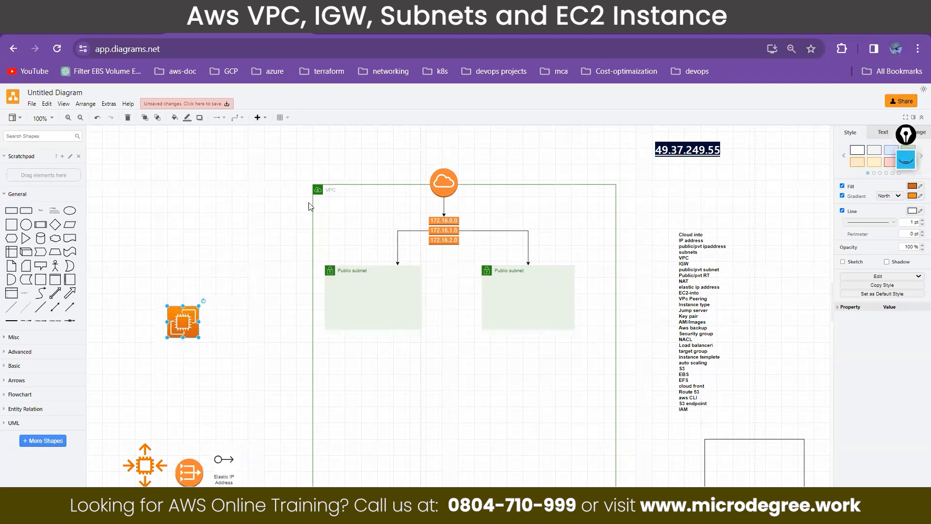
# Step: Point out the VPC, internet gateway, route table and both public subnets in the diagram by selecting each one
pyautogui.click(320, 189)
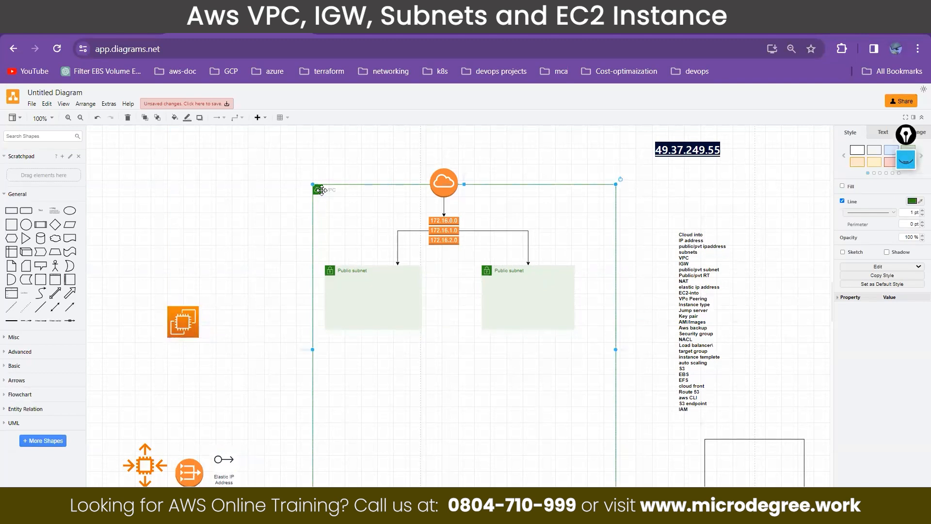
pyautogui.click(443, 175)
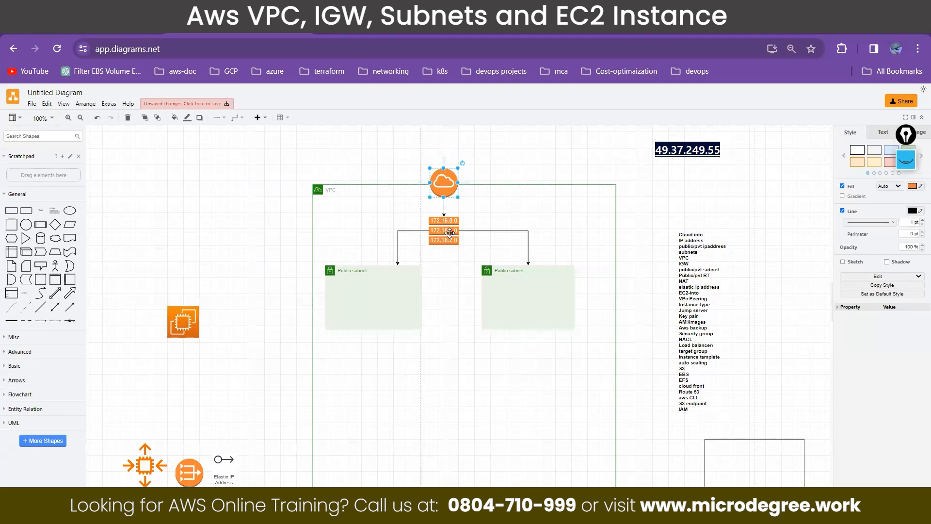
pyautogui.click(443, 230)
pyautogui.click(332, 269)
pyautogui.click(487, 274)
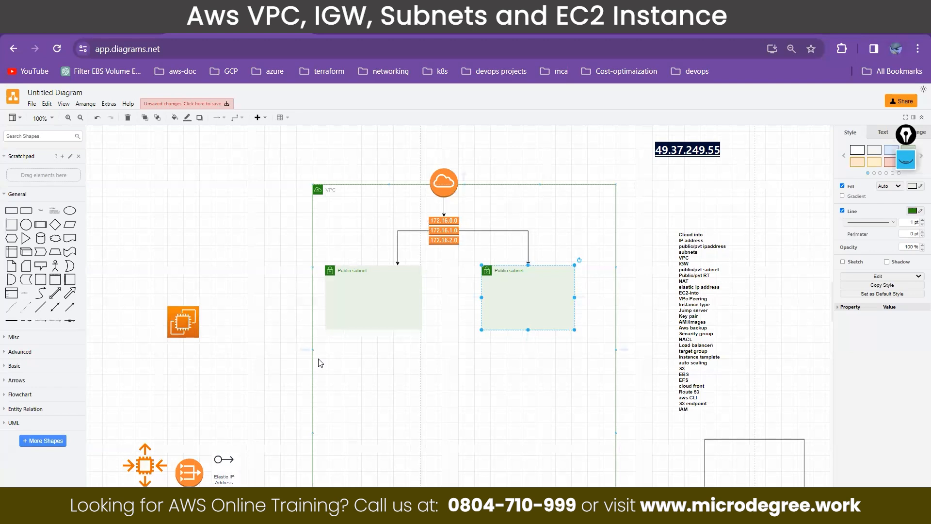
pyautogui.click(364, 271)
pyautogui.click(496, 271)
# Step: Clear the old screen annotations and outline three zones with the pen: one around each public subnet and one beside the VPC
pyautogui.click(909, 168)
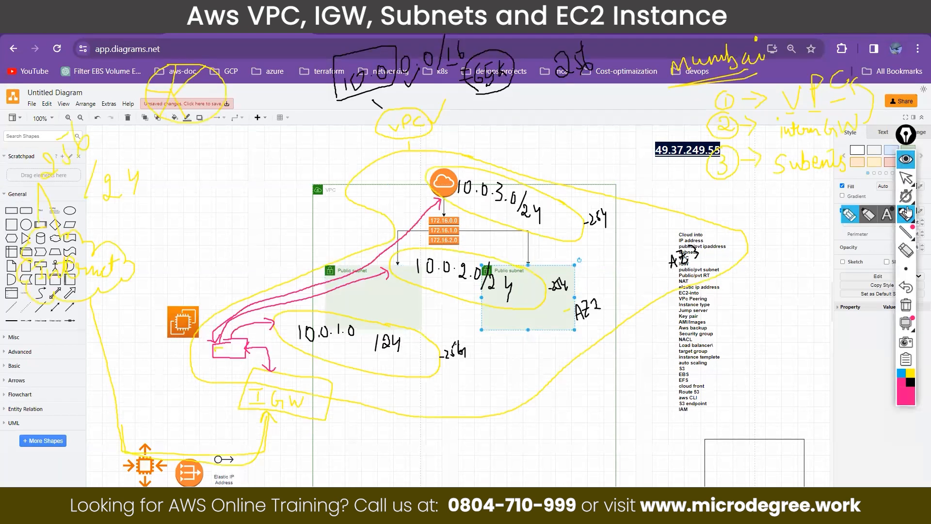
pyautogui.click(905, 306)
pyautogui.click(905, 215)
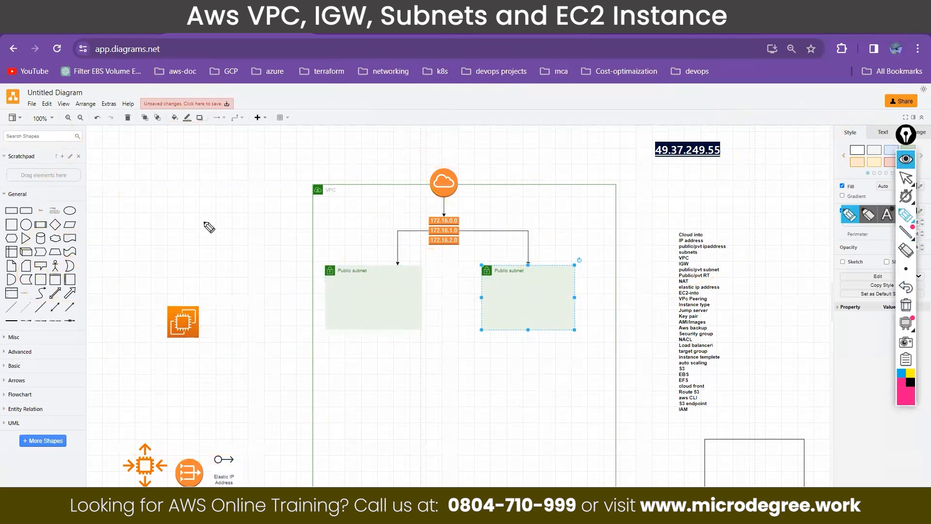
pyautogui.moveTo(355, 216)
pyautogui.mouseDown()
pyautogui.moveTo(316, 267)
pyautogui.moveTo(328, 381)
pyautogui.moveTo(437, 349)
pyautogui.moveTo(429, 213)
pyautogui.moveTo(355, 216)
pyautogui.mouseUp()
pyautogui.moveTo(527, 206)
pyautogui.mouseDown()
pyautogui.moveTo(495, 210)
pyautogui.moveTo(477, 281)
pyautogui.moveTo(493, 381)
pyautogui.moveTo(603, 368)
pyautogui.moveTo(581, 209)
pyautogui.moveTo(531, 206)
pyautogui.mouseUp()
pyautogui.moveTo(668, 205)
pyautogui.mouseDown()
pyautogui.moveTo(626, 212)
pyautogui.moveTo(629, 369)
pyautogui.mouseUp()
pyautogui.moveTo(690, 377)
pyautogui.mouseDown()
pyautogui.moveTo(713, 252)
pyautogui.moveTo(629, 196)
pyautogui.mouseUp()
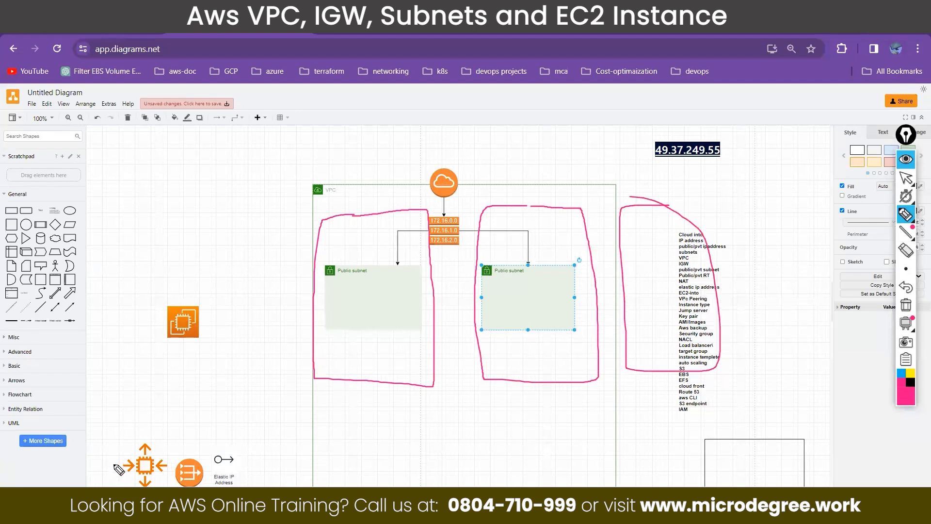
# Step: Sketch a subnet box inside the third zone and an arrow leading to it from the route table
pyautogui.moveTo(662, 279)
pyautogui.mouseDown()
pyautogui.moveTo(647, 316)
pyautogui.moveTo(687, 283)
pyautogui.mouseUp()
pyautogui.moveTo(459, 224)
pyautogui.mouseDown()
pyautogui.moveTo(647, 239)
pyautogui.moveTo(653, 273)
pyautogui.mouseUp()
pyautogui.moveTo(653, 273); pyautogui.dragTo(661, 259)
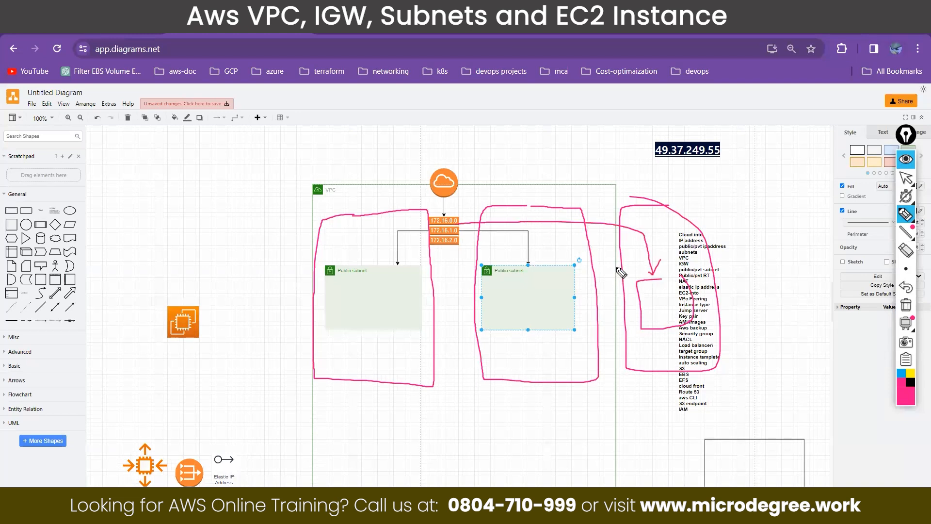
# Step: Handwrite "10.0.0.0/16 = 64K" above the VPC, circling the 64K and the VPC label
pyautogui.click(335, 175)
pyautogui.moveTo(321, 191); pyautogui.dragTo(294, 189)
pyautogui.moveTo(217, 167)
pyautogui.mouseDown()
pyautogui.moveTo(215, 184)
pyautogui.moveTo(229, 167)
pyautogui.moveTo(295, 141)
pyautogui.moveTo(314, 154)
pyautogui.moveTo(335, 134)
pyautogui.moveTo(347, 140)
pyautogui.mouseUp()
pyautogui.click(246, 173)
pyautogui.click(282, 158)
pyautogui.moveTo(363, 106); pyautogui.dragTo(348, 139)
pyautogui.click(352, 116)
pyautogui.moveTo(381, 125); pyautogui.dragTo(403, 128)
pyautogui.moveTo(426, 101); pyautogui.dragTo(423, 119)
pyautogui.moveTo(439, 106)
pyautogui.mouseDown()
pyautogui.moveTo(461, 116)
pyautogui.moveTo(481, 111)
pyautogui.mouseUp()
pyautogui.moveTo(422, 86); pyautogui.dragTo(454, 76)
pyautogui.moveTo(307, 185); pyautogui.dragTo(327, 173)
pyautogui.moveTo(325, 211); pyautogui.dragTo(354, 167)
# Step: Draw lines from 64K to the three zones and handwrite their sizes, with 1000 in the first and /24 in the second
pyautogui.moveTo(456, 130)
pyautogui.mouseDown()
pyautogui.moveTo(395, 210)
pyautogui.moveTo(494, 222)
pyautogui.moveTo(632, 209)
pyautogui.mouseUp()
pyautogui.moveTo(386, 237)
pyautogui.mouseDown()
pyautogui.moveTo(385, 224)
pyautogui.moveTo(403, 225)
pyautogui.mouseUp()
pyautogui.moveTo(364, 253); pyautogui.dragTo(355, 280)
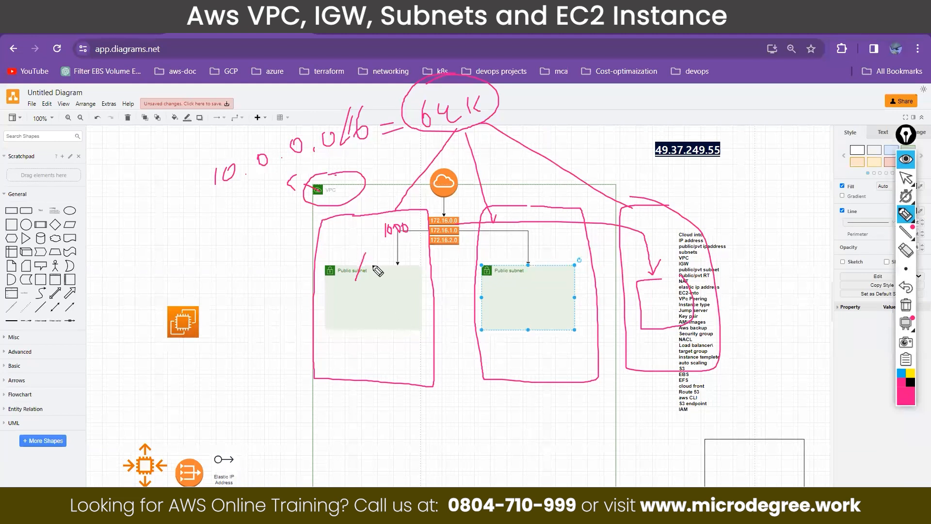
pyautogui.moveTo(515, 247)
pyautogui.mouseDown()
pyautogui.moveTo(525, 257)
pyautogui.moveTo(513, 297)
pyautogui.moveTo(543, 280)
pyautogui.mouseUp()
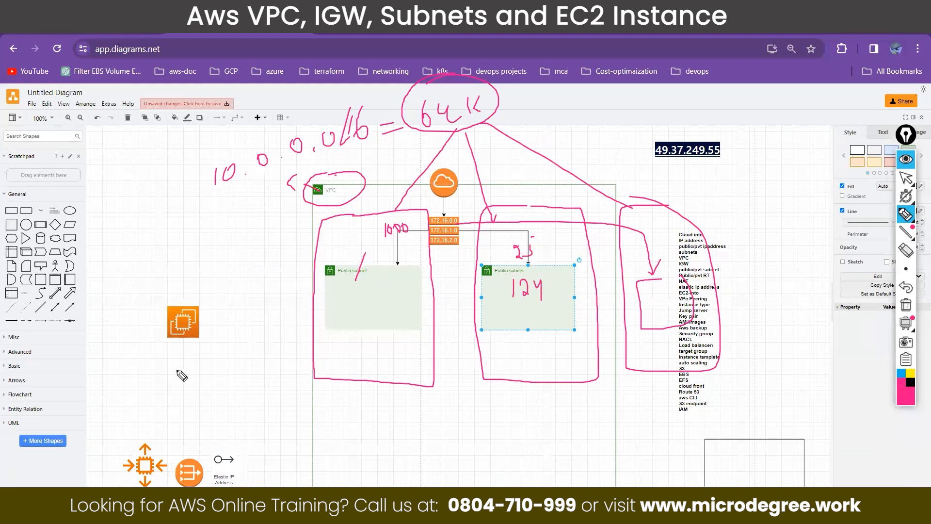
pyautogui.moveTo(672, 252); pyautogui.dragTo(689, 262)
pyautogui.click(905, 181)
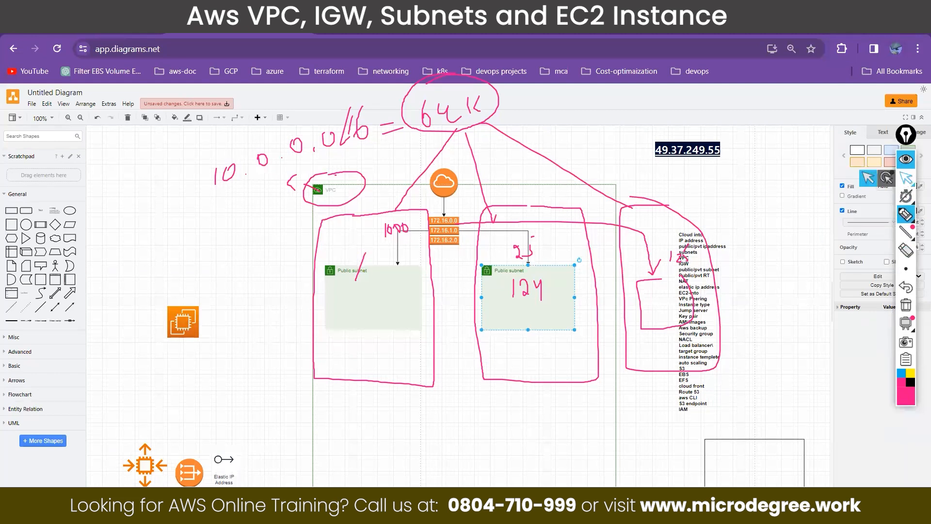
# Step: Switch to the Notepad notes and complete item 3 as "create the public subnets", closing the notes view after it
pyautogui.hotkey('alt', 'Tab')
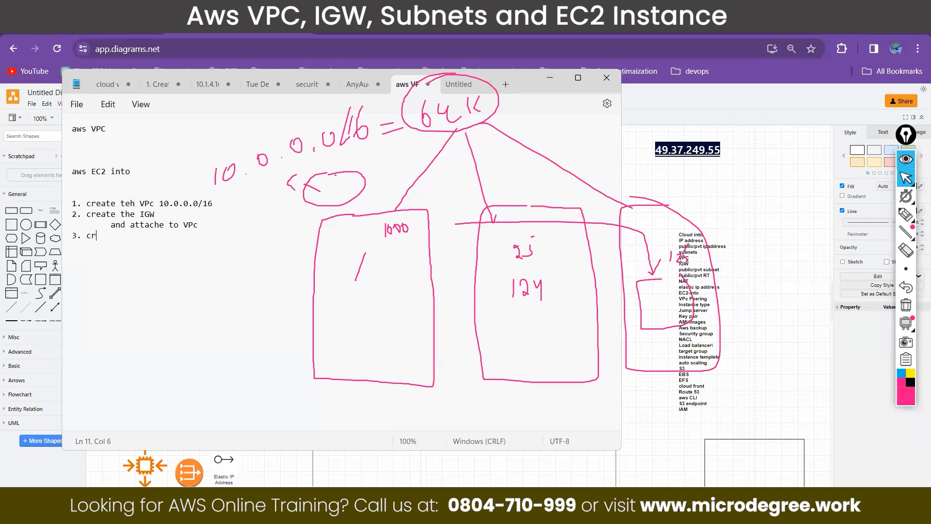
pyautogui.write('te ')
pyautogui.write('the subnet')
pyautogui.write('public subnets')
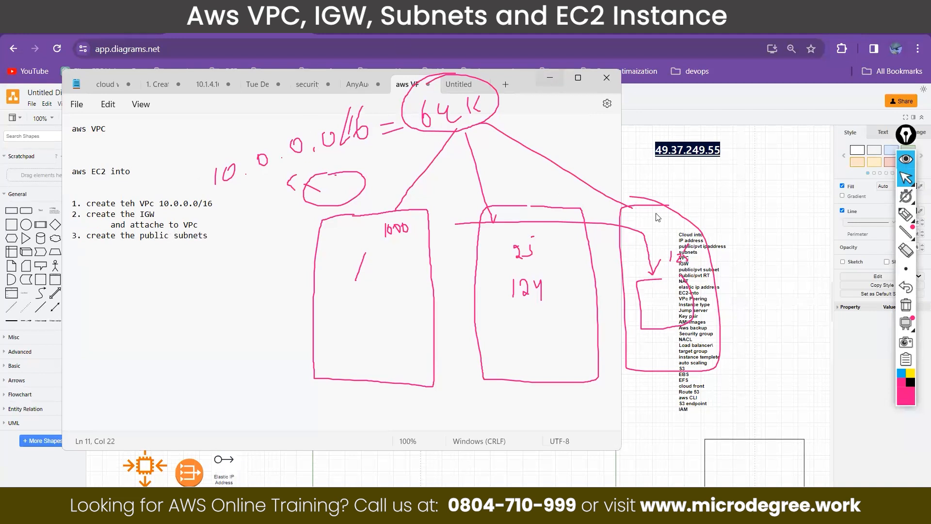
pyautogui.click(553, 81)
# Step: Clear the annotations, tick both public subnets, and circle the internet gateway and the route table, labelling the latter "RT"
pyautogui.click(906, 305)
pyautogui.click(906, 214)
pyautogui.moveTo(359, 280); pyautogui.dragTo(400, 262)
pyautogui.moveTo(522, 294); pyautogui.dragTo(550, 270)
pyautogui.moveTo(452, 161)
pyautogui.mouseDown()
pyautogui.moveTo(458, 210)
pyautogui.moveTo(439, 252)
pyautogui.moveTo(451, 215)
pyautogui.moveTo(433, 216)
pyautogui.moveTo(481, 226)
pyautogui.mouseUp()
pyautogui.moveTo(496, 207)
pyautogui.mouseDown()
pyautogui.moveTo(504, 225)
pyautogui.moveTo(509, 217)
pyautogui.mouseUp()
pyautogui.moveTo(506, 208)
pyautogui.mouseDown()
pyautogui.moveTo(519, 201)
pyautogui.moveTo(487, 228)
pyautogui.moveTo(532, 236)
pyautogui.moveTo(515, 194)
pyautogui.mouseUp()
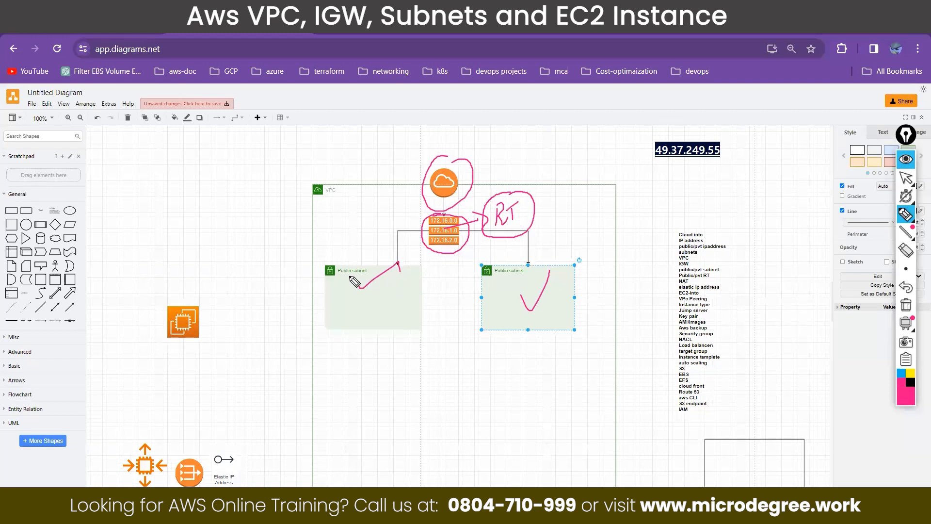
# Step: Sketch the subnet's path through the route table to the gateway, note it as "Public", ring the network, and clear the annotations
pyautogui.moveTo(389, 270)
pyautogui.mouseDown()
pyautogui.moveTo(399, 236)
pyautogui.moveTo(413, 233)
pyautogui.moveTo(415, 195)
pyautogui.moveTo(432, 184)
pyautogui.mouseUp()
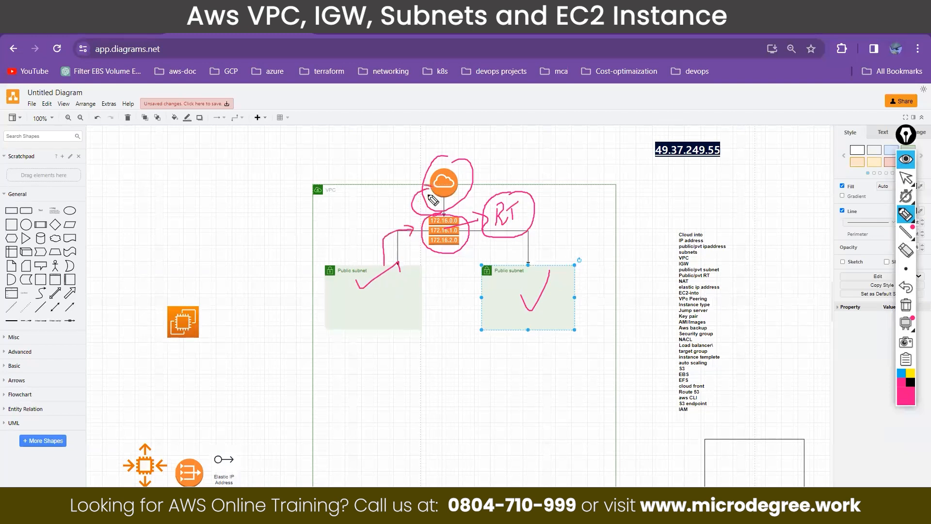
pyautogui.moveTo(553, 227)
pyautogui.mouseDown()
pyautogui.moveTo(616, 183)
pyautogui.moveTo(655, 175)
pyautogui.moveTo(668, 193)
pyautogui.mouseUp()
pyautogui.moveTo(603, 222); pyautogui.dragTo(654, 213)
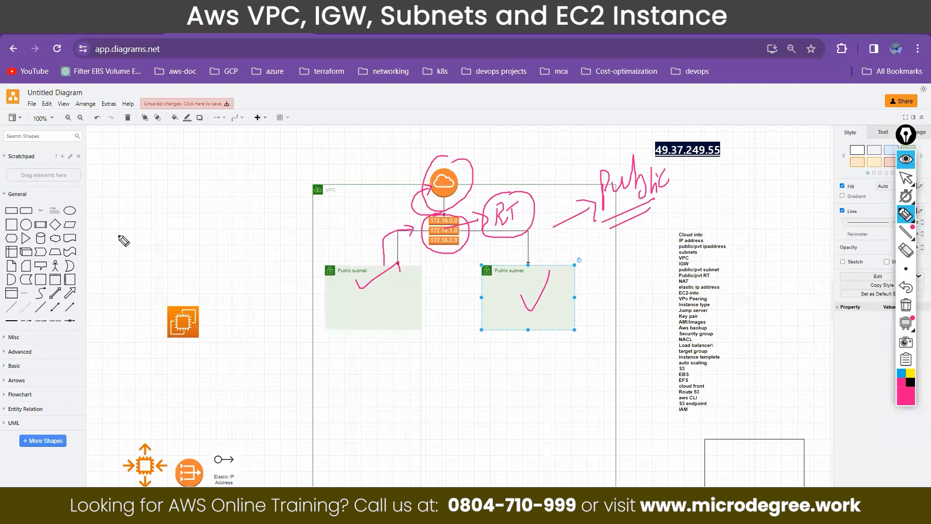
pyautogui.moveTo(407, 146)
pyautogui.mouseDown()
pyautogui.moveTo(276, 291)
pyautogui.moveTo(674, 315)
pyautogui.mouseUp()
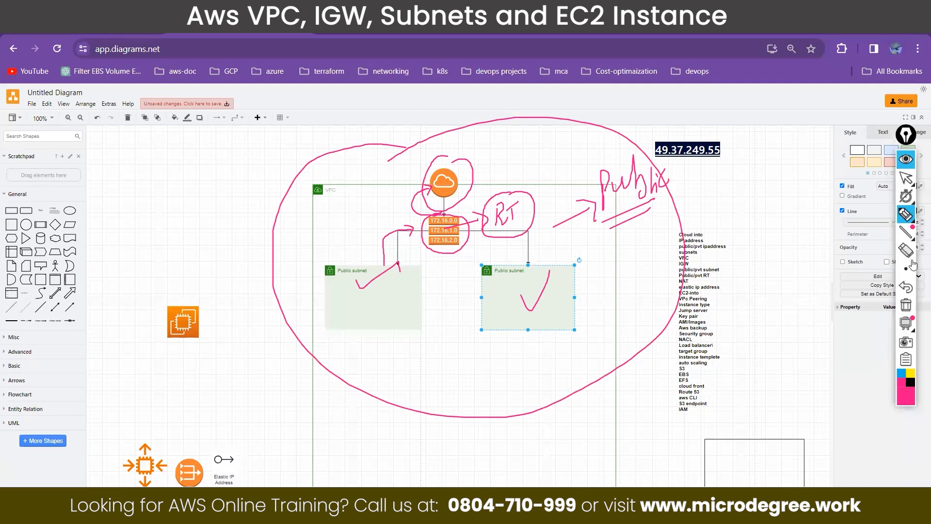
pyautogui.click(906, 305)
pyautogui.click(906, 180)
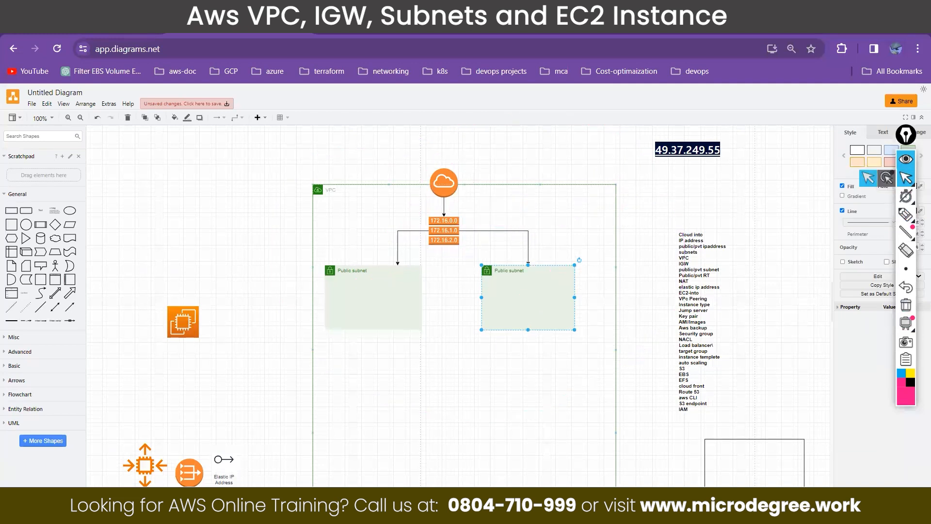
# Step: Add "create the public RT" as item 4 in the Notepad notes and remove the empty sub-item beneath it
pyautogui.click(260, 512)
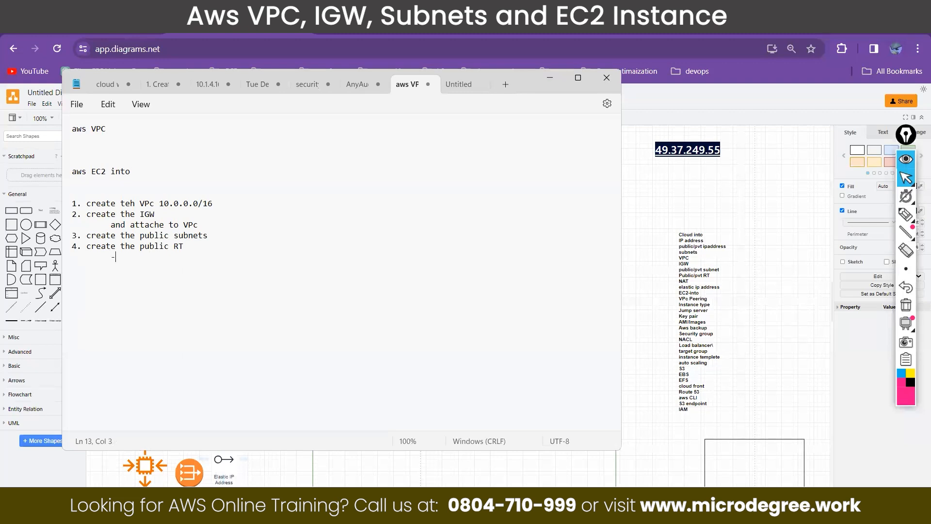
pyautogui.press('BackSpace')
pyautogui.press('BackSpace')
pyautogui.press('BackSpace')
pyautogui.click(547, 78)
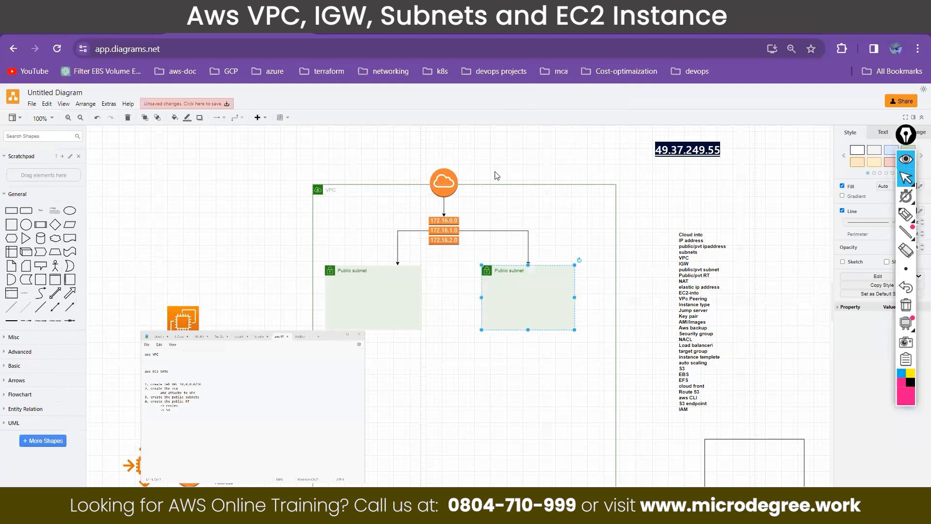
# Step: Move the internet gateway icon above the VPC's upper border and select its connector to the route table
pyautogui.click(444, 204)
pyautogui.moveTo(444, 188); pyautogui.dragTo(445, 147)
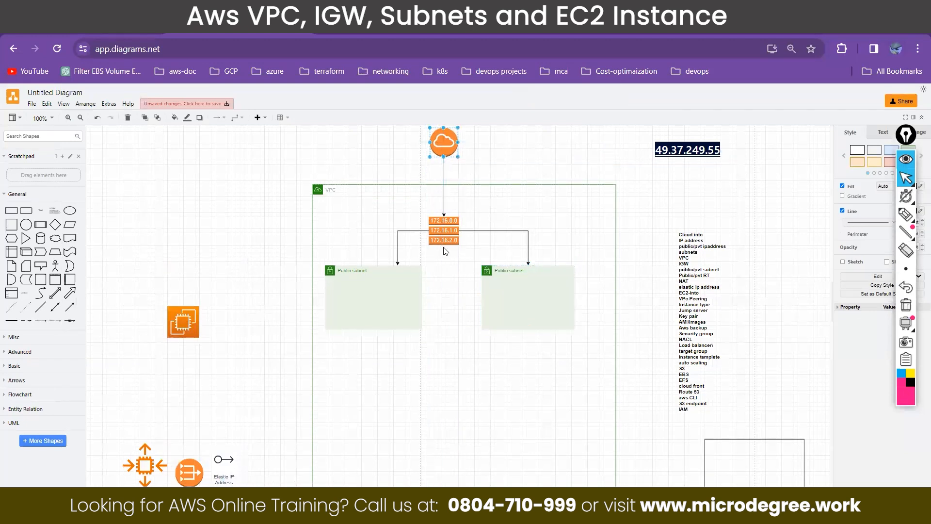
pyautogui.click(443, 232)
pyautogui.click(444, 175)
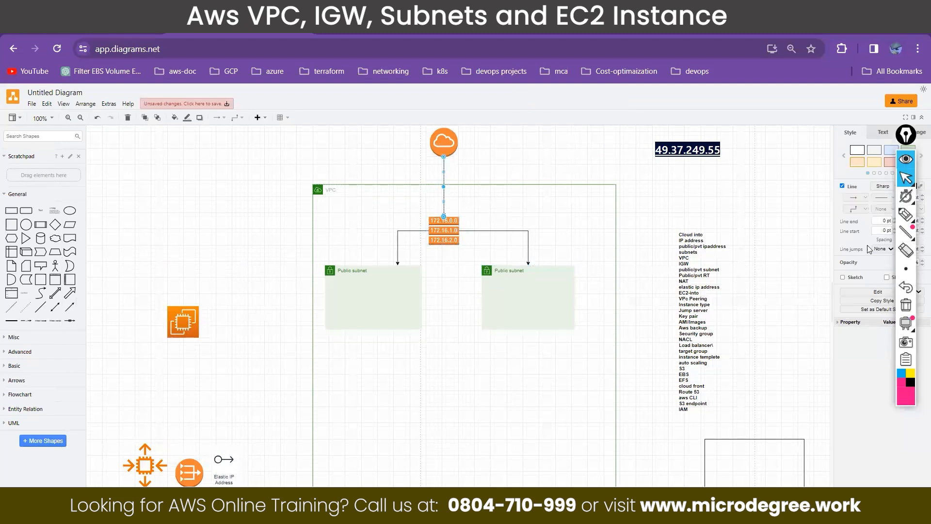
# Step: Label the gateway connector "Rout" with the pen and trace the route table's links to both subnets, marking them "S.A"
pyautogui.click(904, 216)
pyautogui.moveTo(443, 182)
pyautogui.mouseDown()
pyautogui.moveTo(484, 180)
pyautogui.moveTo(504, 159)
pyautogui.moveTo(542, 154)
pyautogui.moveTo(538, 163)
pyautogui.mouseUp()
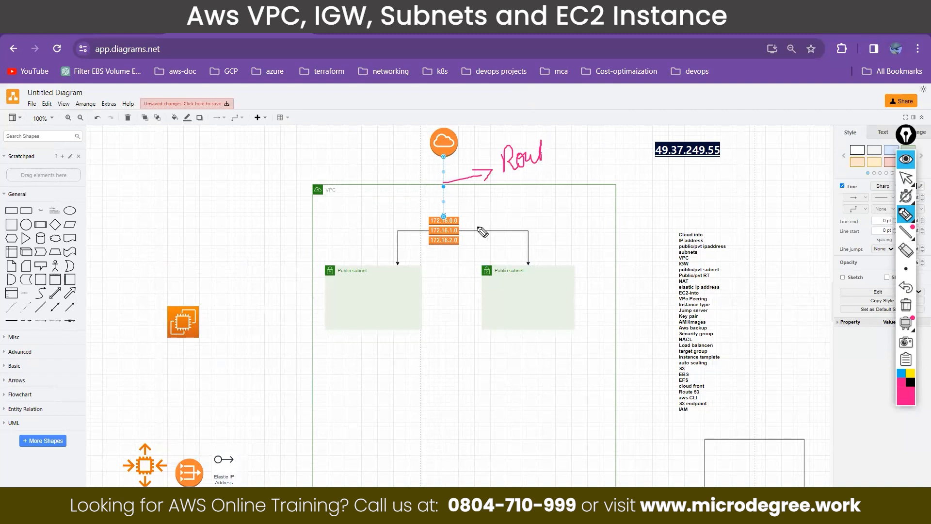
pyautogui.moveTo(441, 216)
pyautogui.mouseDown()
pyautogui.moveTo(429, 241)
pyautogui.moveTo(459, 243)
pyautogui.moveTo(411, 235)
pyautogui.moveTo(398, 265)
pyautogui.mouseUp()
pyautogui.moveTo(466, 230)
pyautogui.mouseDown()
pyautogui.moveTo(529, 238)
pyautogui.moveTo(529, 264)
pyautogui.moveTo(538, 251)
pyautogui.mouseUp()
pyautogui.moveTo(395, 260)
pyautogui.mouseDown()
pyautogui.moveTo(402, 258)
pyautogui.moveTo(364, 275)
pyautogui.mouseUp()
pyautogui.moveTo(370, 237)
pyautogui.mouseDown()
pyautogui.moveTo(364, 249)
pyautogui.moveTo(384, 224)
pyautogui.moveTo(389, 243)
pyautogui.moveTo(347, 232)
pyautogui.moveTo(385, 250)
pyautogui.moveTo(371, 221)
pyautogui.mouseUp()
pyautogui.click(374, 246)
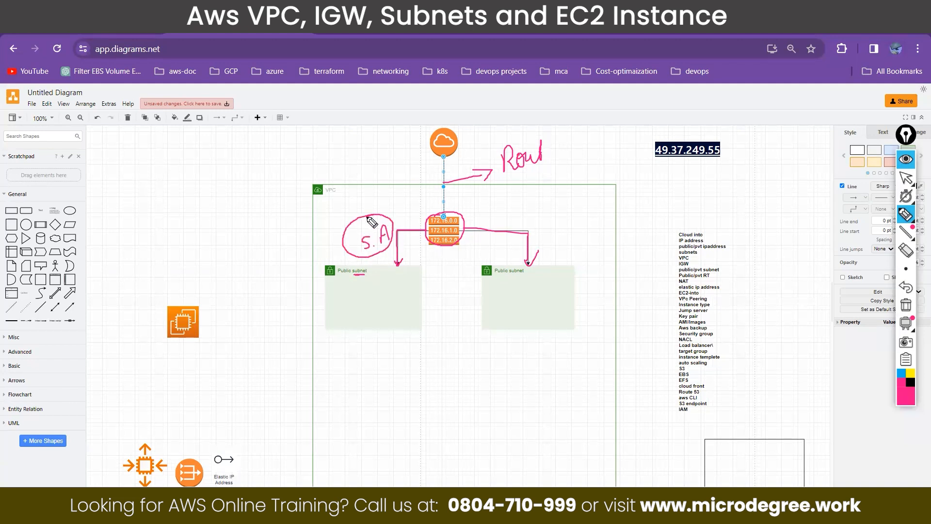
# Step: Circle the route label, trace the traffic paths between the subnets, route table and gateway, and clear the annotations
pyautogui.moveTo(453, 233); pyautogui.dragTo(473, 213)
pyautogui.moveTo(512, 132)
pyautogui.mouseDown()
pyautogui.moveTo(550, 172)
pyautogui.moveTo(523, 131)
pyautogui.mouseUp()
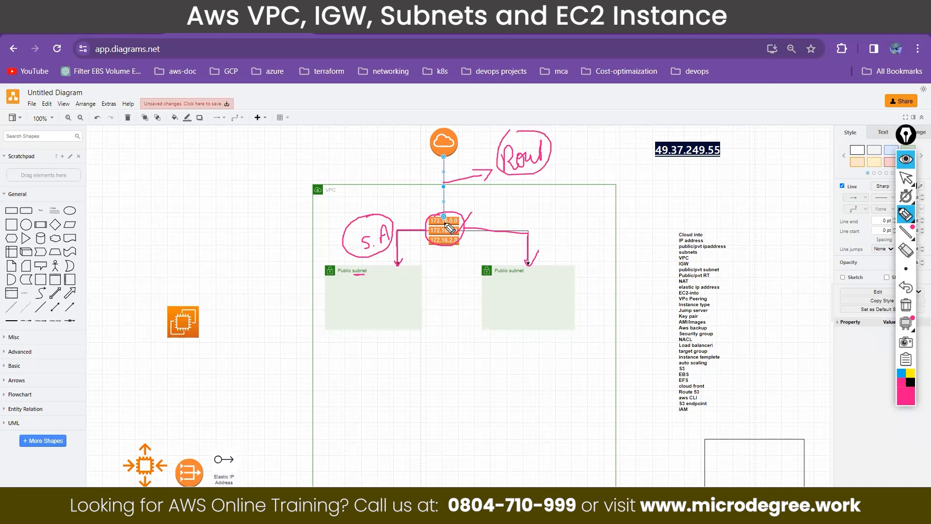
pyautogui.moveTo(444, 156)
pyautogui.mouseDown()
pyautogui.moveTo(444, 216)
pyautogui.moveTo(453, 140)
pyautogui.mouseUp()
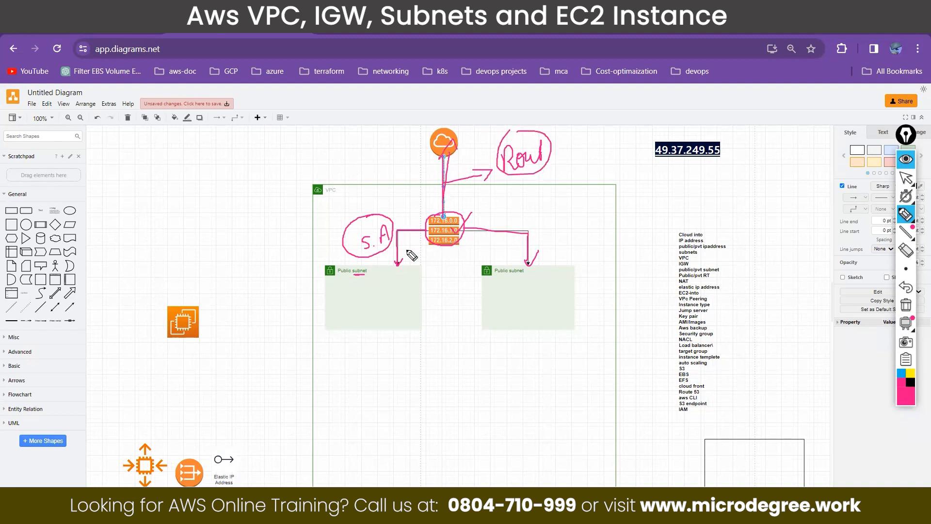
pyautogui.moveTo(368, 271)
pyautogui.mouseDown()
pyautogui.moveTo(358, 272)
pyautogui.moveTo(423, 229)
pyautogui.moveTo(416, 232)
pyautogui.mouseUp()
pyautogui.moveTo(441, 177)
pyautogui.mouseDown()
pyautogui.moveTo(445, 207)
pyautogui.moveTo(412, 254)
pyautogui.mouseUp()
pyautogui.moveTo(465, 214)
pyautogui.mouseDown()
pyautogui.moveTo(495, 275)
pyautogui.moveTo(509, 278)
pyautogui.moveTo(461, 303)
pyautogui.mouseUp()
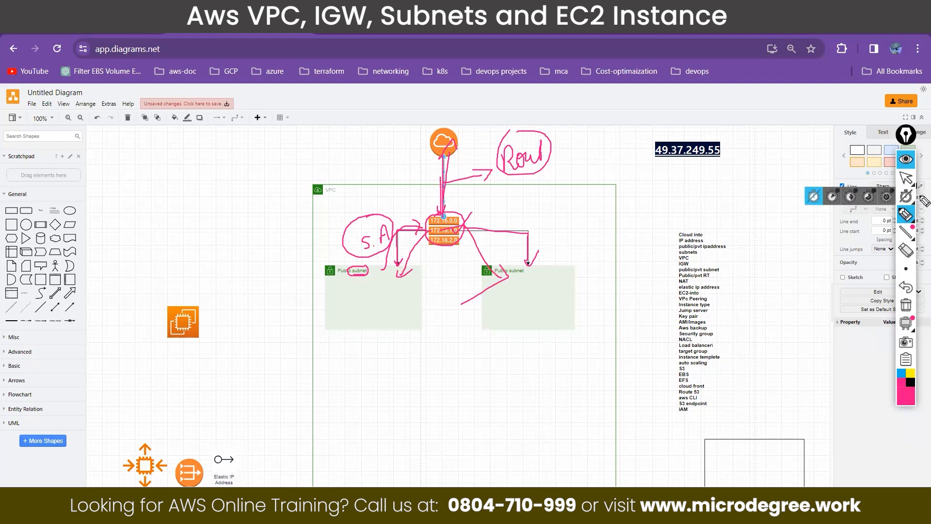
pyautogui.click(906, 305)
pyautogui.click(907, 178)
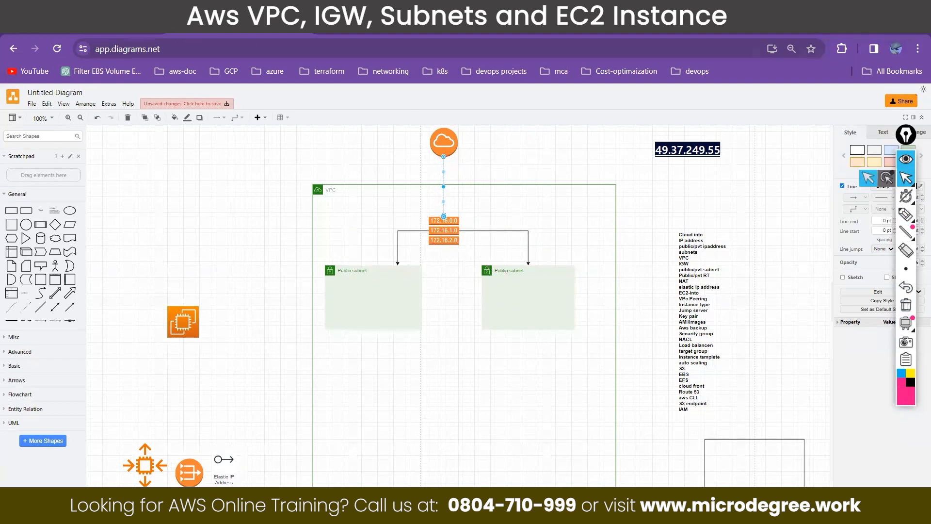
# Step: Switch to the AWS console, view the list of VPCs, and return to Console Home
pyautogui.click(107, 26)
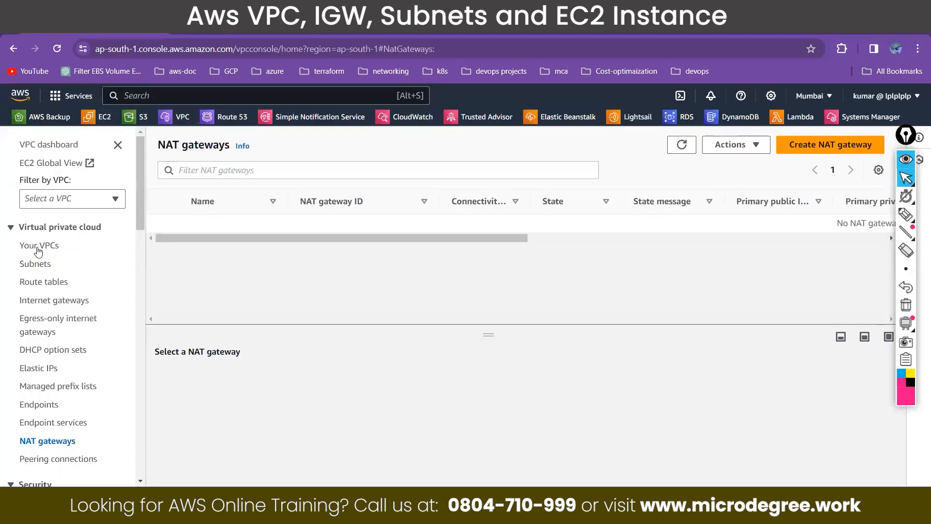
pyautogui.click(39, 246)
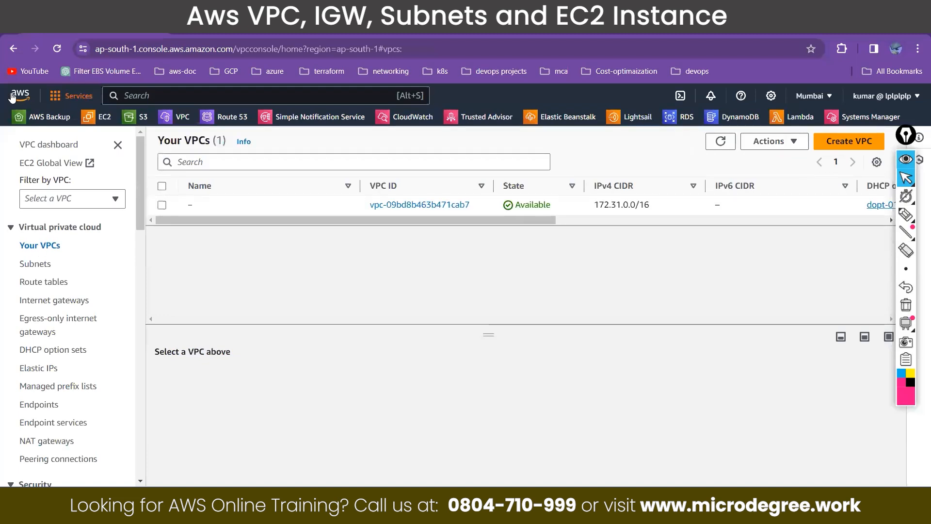
pyautogui.click(12, 96)
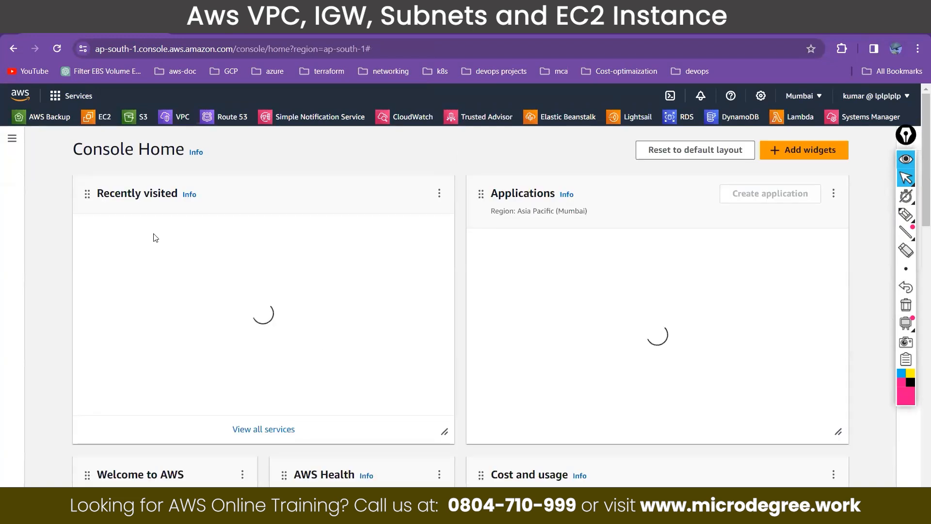
# Step: Browse the recently visited AWS services
pyautogui.click(78, 96)
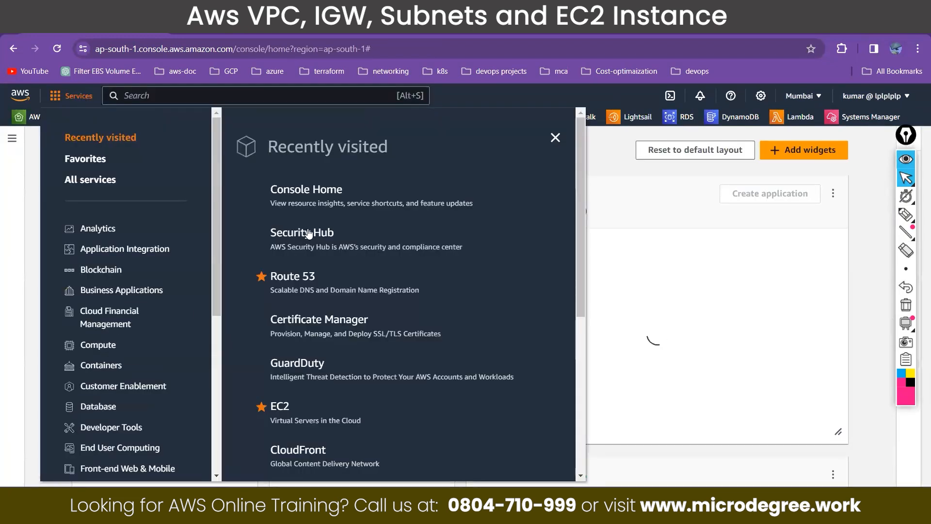
pyautogui.scroll(-3, 339, 291)
pyautogui.scroll(3, 339, 291)
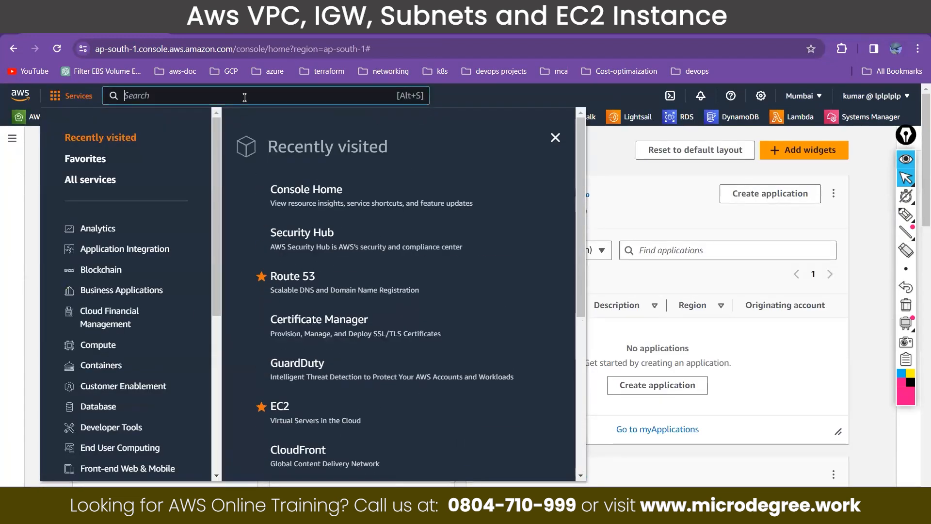
# Step: Search the AWS services for "vpc", remove the VPC service from the favorites and add it again
pyautogui.click(245, 96)
pyautogui.write('vpc')
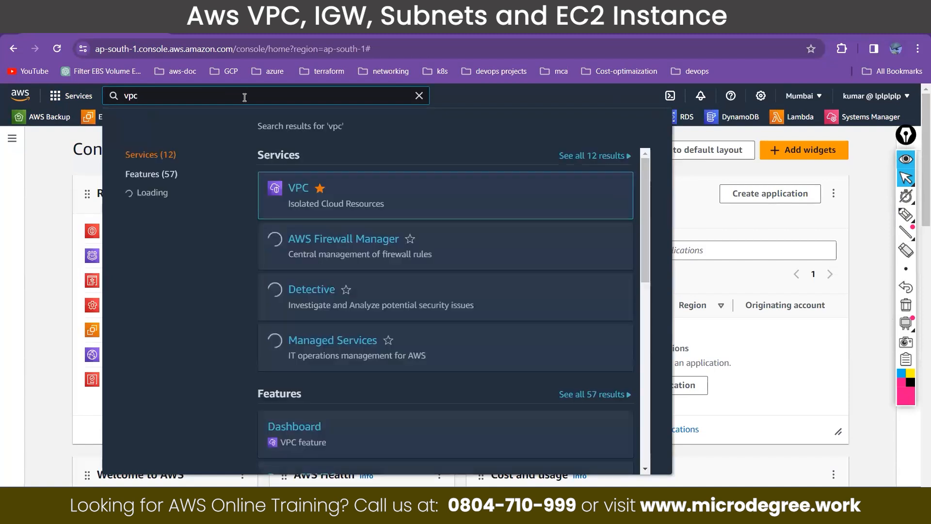
pyautogui.click(319, 189)
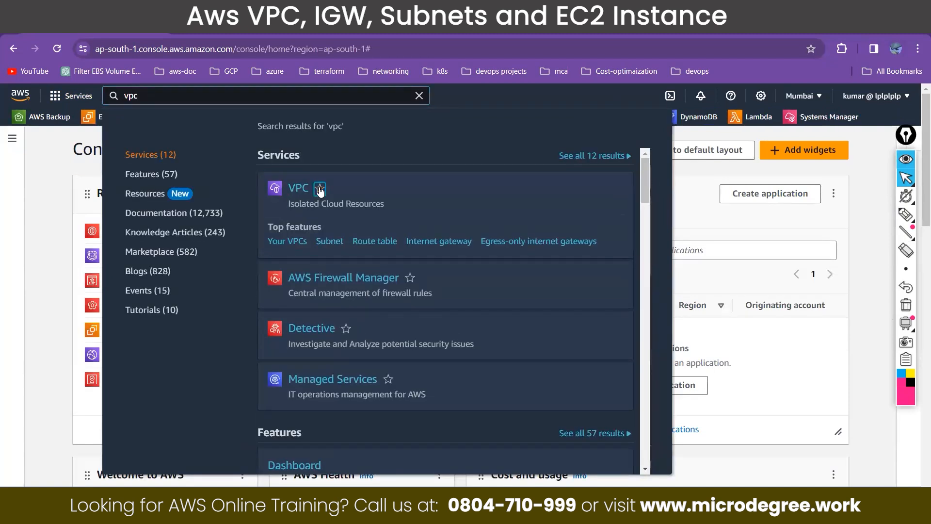
pyautogui.click(319, 189)
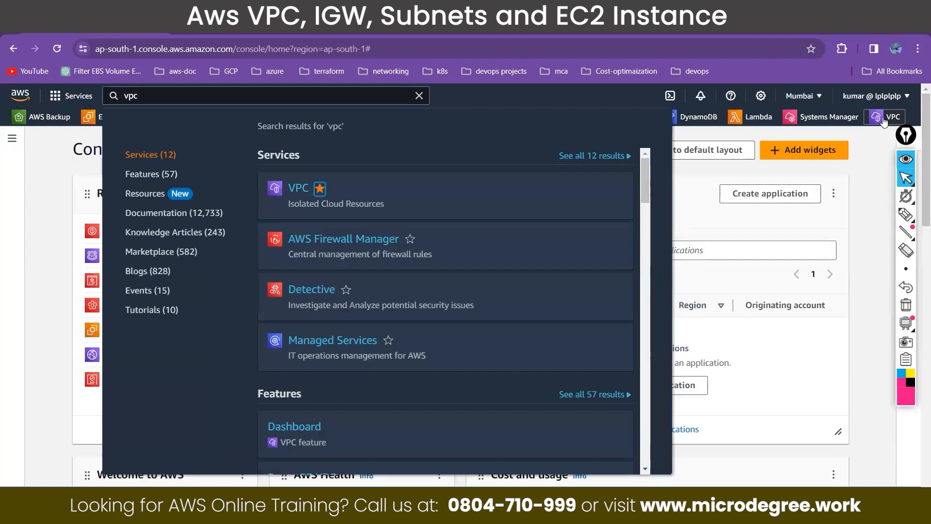
# Step: Remove the VPC service from the favorites, add it back, and open the service's list of VPCs
pyautogui.click(319, 189)
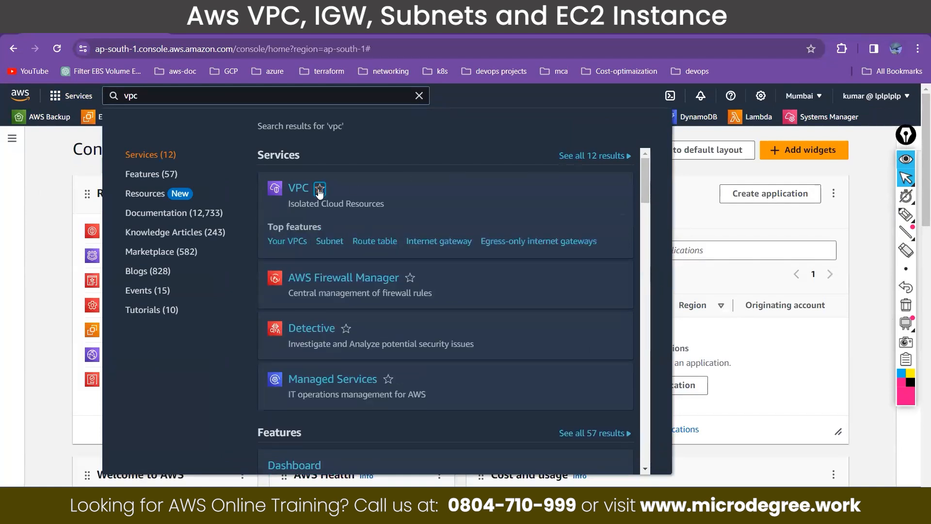
pyautogui.click(320, 189)
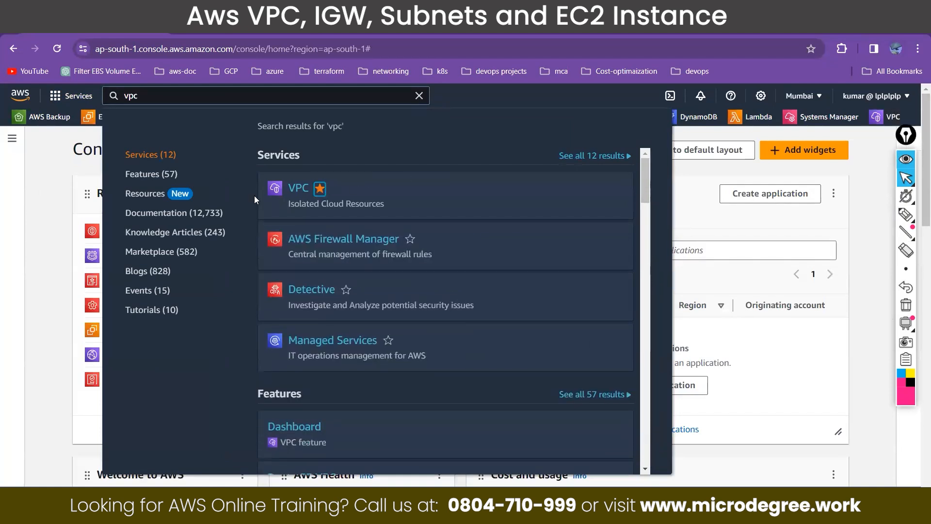
pyautogui.click(298, 190)
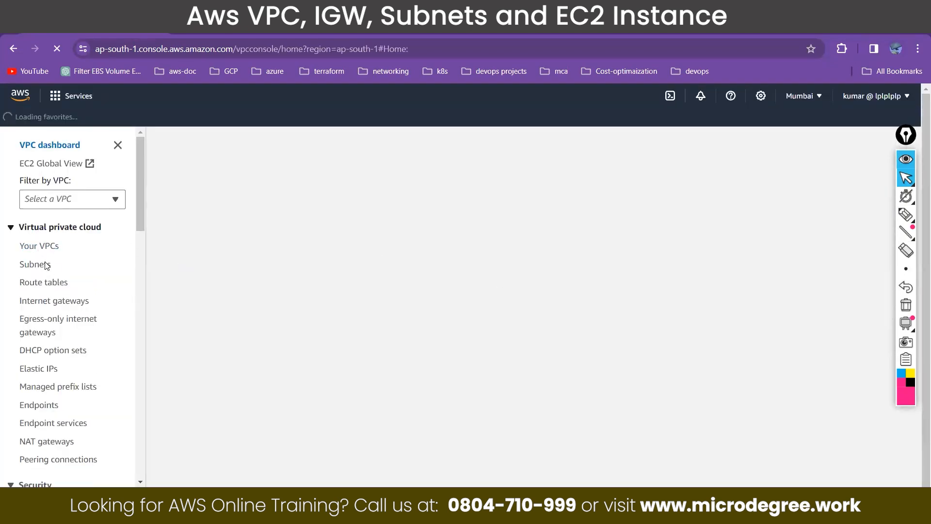
pyautogui.click(49, 248)
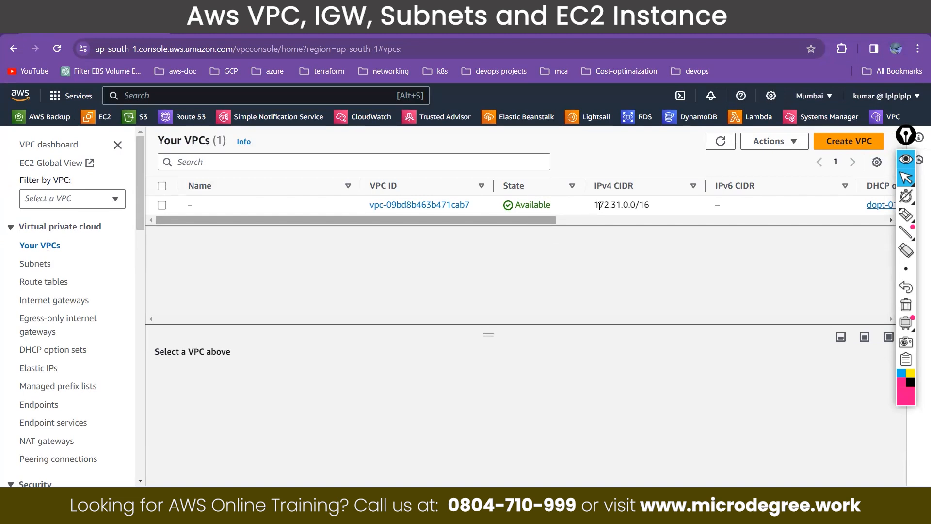
# Step: Highlight the start of the existing VPC's IPv4 CIDR, view its details and deselect it
pyautogui.moveTo(594, 205); pyautogui.dragTo(610, 206)
pyautogui.click(601, 210)
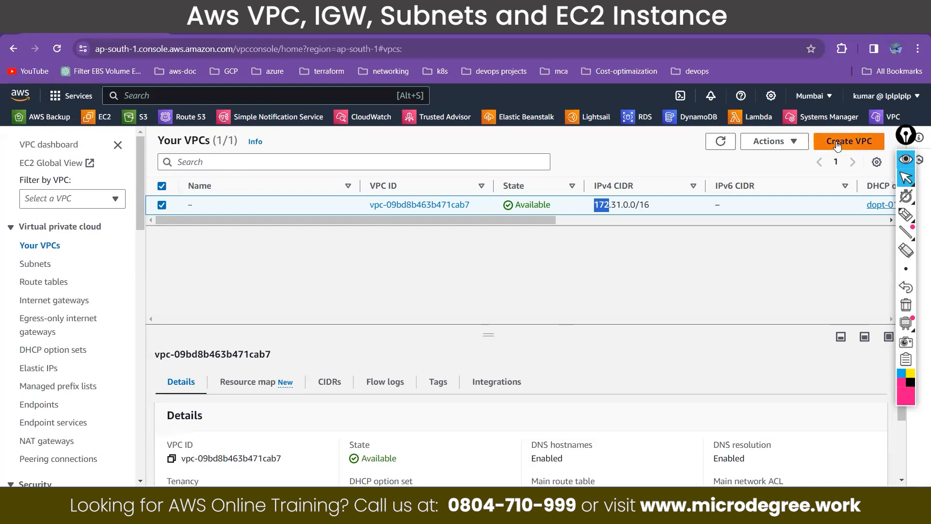
pyautogui.click(162, 206)
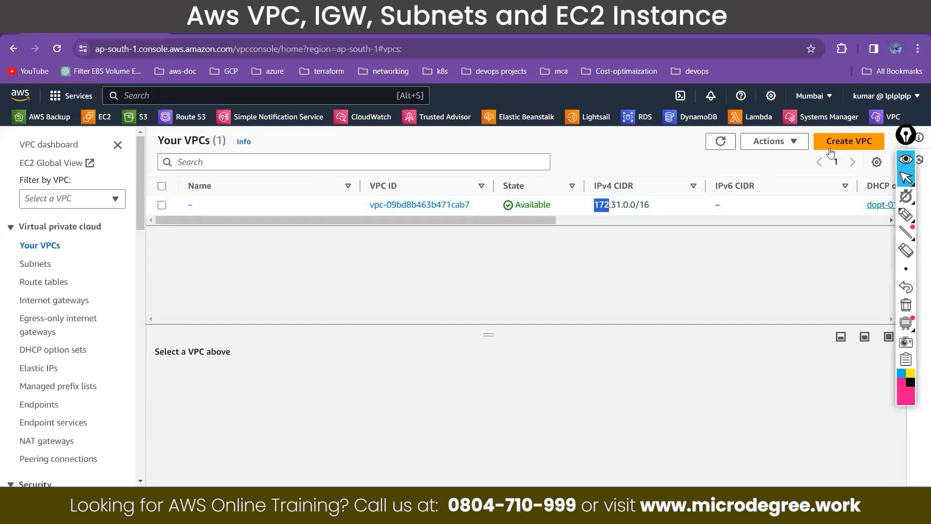
# Step: Start creating a VPC, circle the "VPC and more" option with pen annotations, and clear the drawings
pyautogui.click(832, 153)
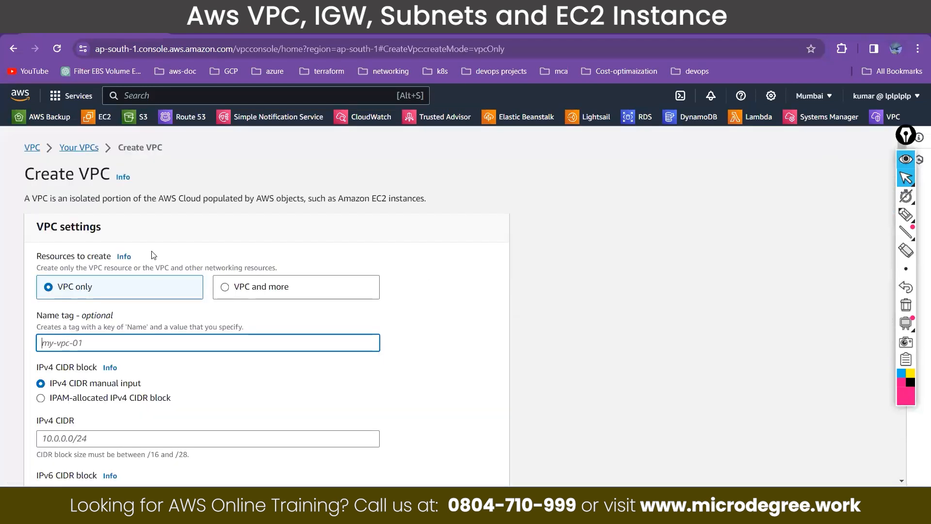
pyautogui.scroll(-1, 154, 256)
pyautogui.click(905, 214)
pyautogui.moveTo(241, 213)
pyautogui.mouseDown()
pyautogui.moveTo(217, 230)
pyautogui.moveTo(302, 242)
pyautogui.moveTo(245, 217)
pyautogui.moveTo(310, 173)
pyautogui.mouseUp()
pyautogui.moveTo(404, 186); pyautogui.dragTo(438, 184)
pyautogui.moveTo(442, 172)
pyautogui.mouseDown()
pyautogui.moveTo(451, 178)
pyautogui.moveTo(391, 209)
pyautogui.moveTo(447, 173)
pyautogui.mouseUp()
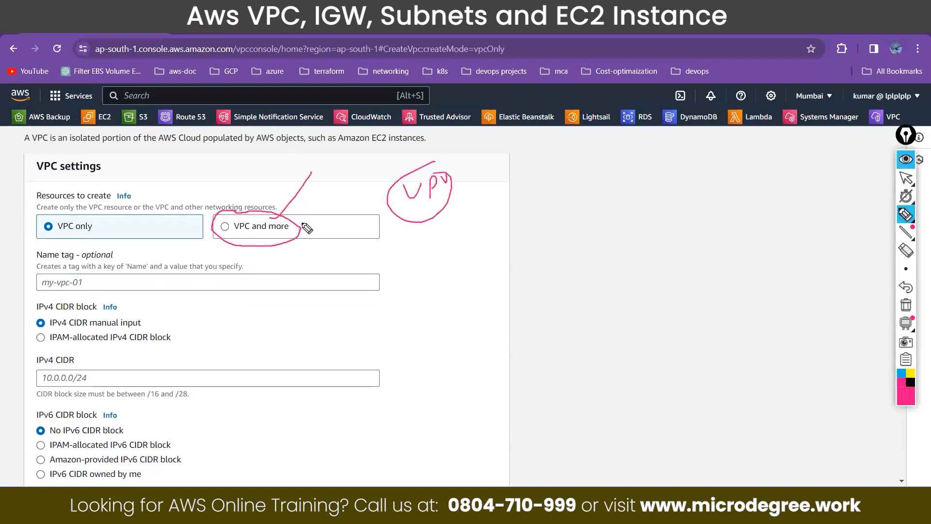
pyautogui.click(906, 181)
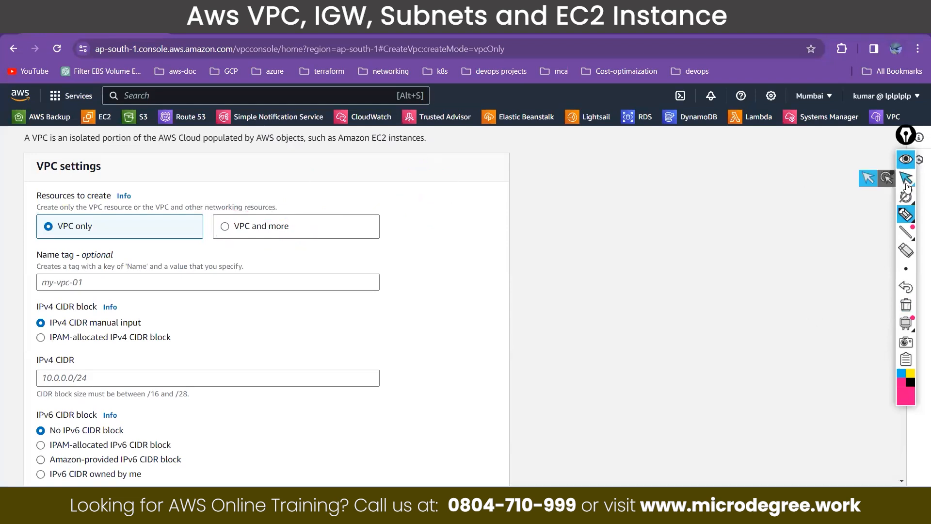
pyautogui.click(906, 183)
# Step: Name the new VPC micro-VPC and set its IPv4 CIDR to 10.0.0.0/16
pyautogui.click(82, 283)
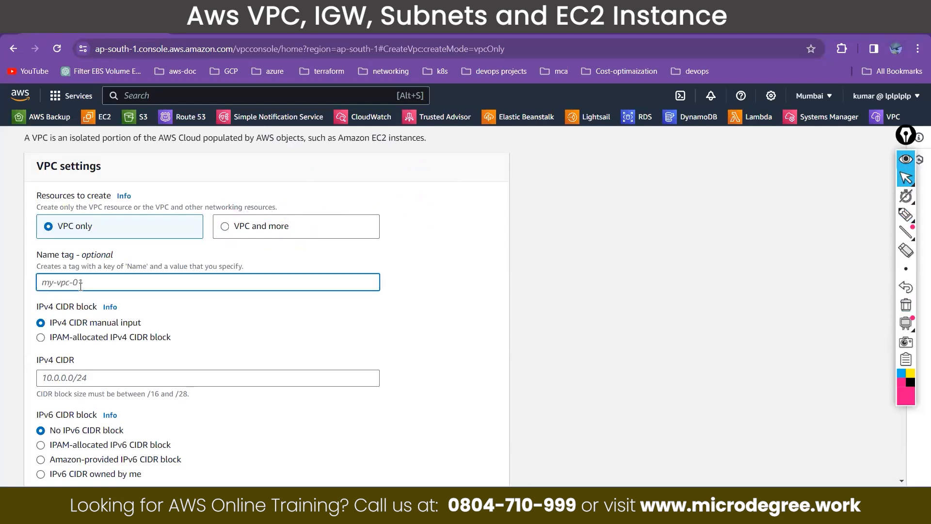
pyautogui.write('micro-VPC')
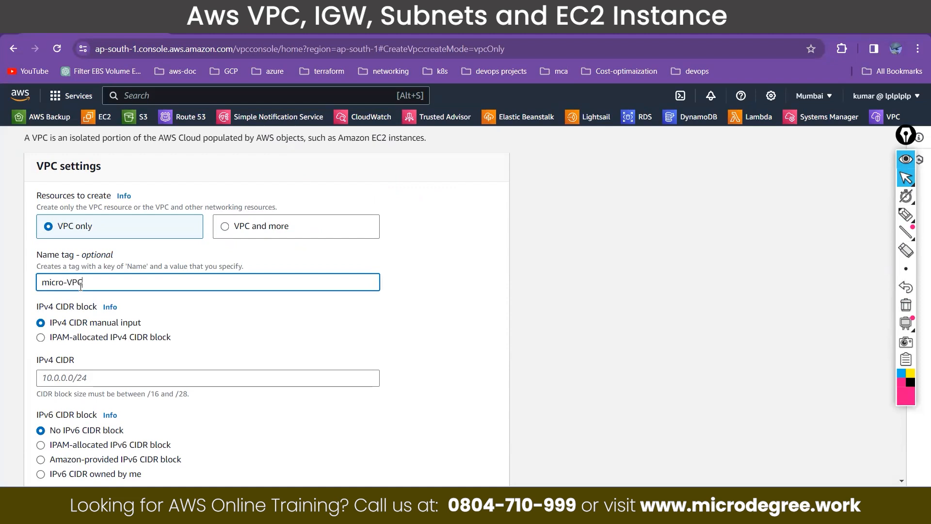
pyautogui.moveTo(87, 285); pyautogui.dragTo(37, 289)
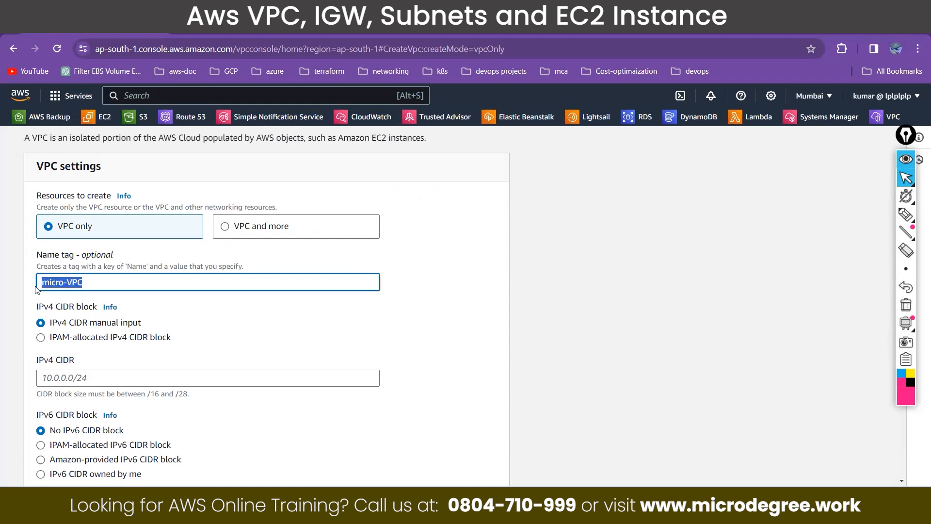
pyautogui.click(151, 381)
pyautogui.write('10.0.0.0/16')
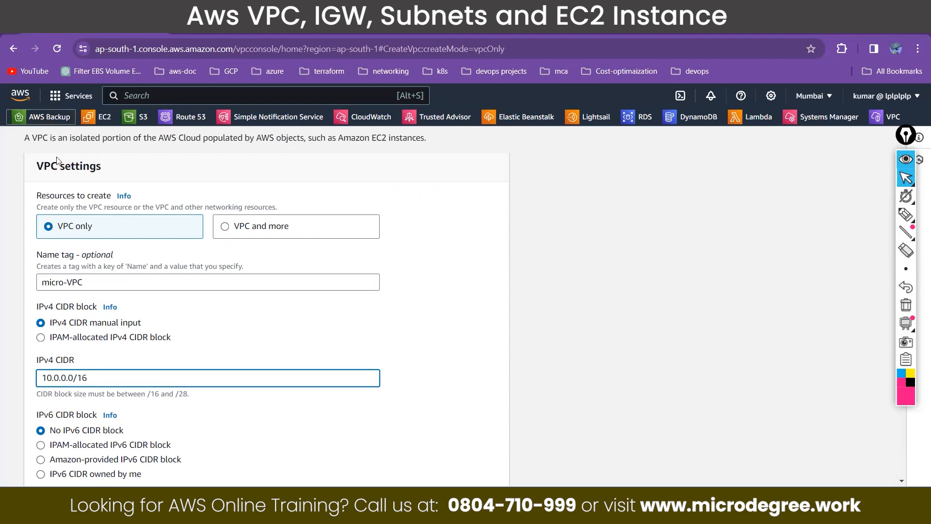
# Step: Highlight the VPC settings heading, the allowed CIDR block size and the entered IPv4 CIDR for review
pyautogui.moveTo(39, 166); pyautogui.dragTo(65, 165)
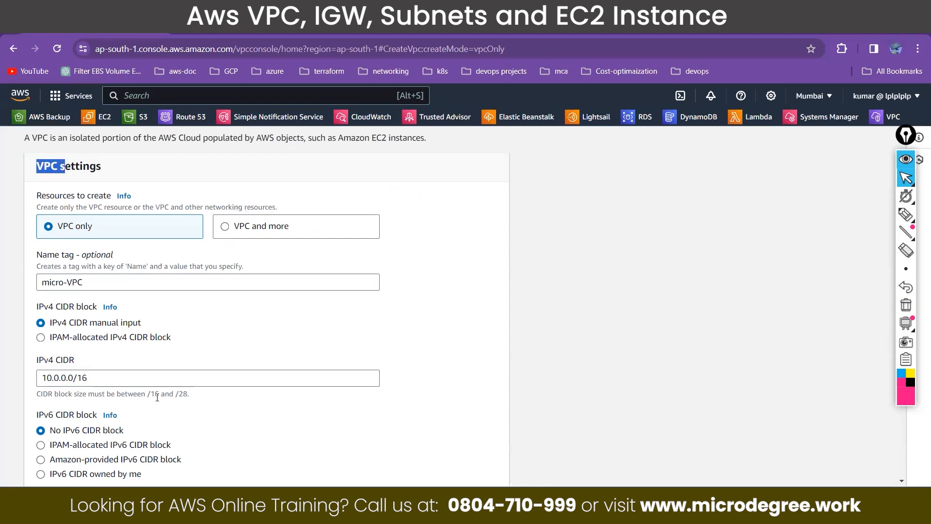
pyautogui.click(186, 395)
pyautogui.doubleClick(187, 395)
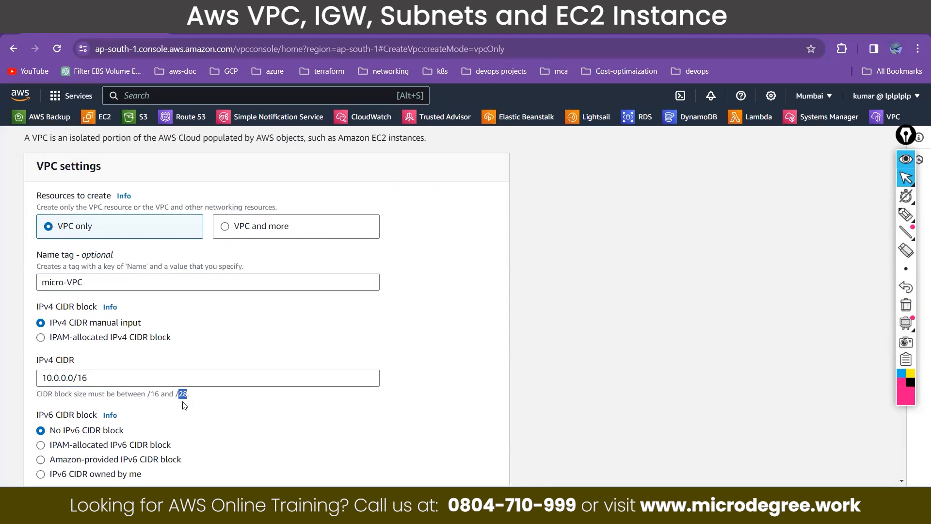
pyautogui.click(80, 378)
pyautogui.doubleClick(81, 378)
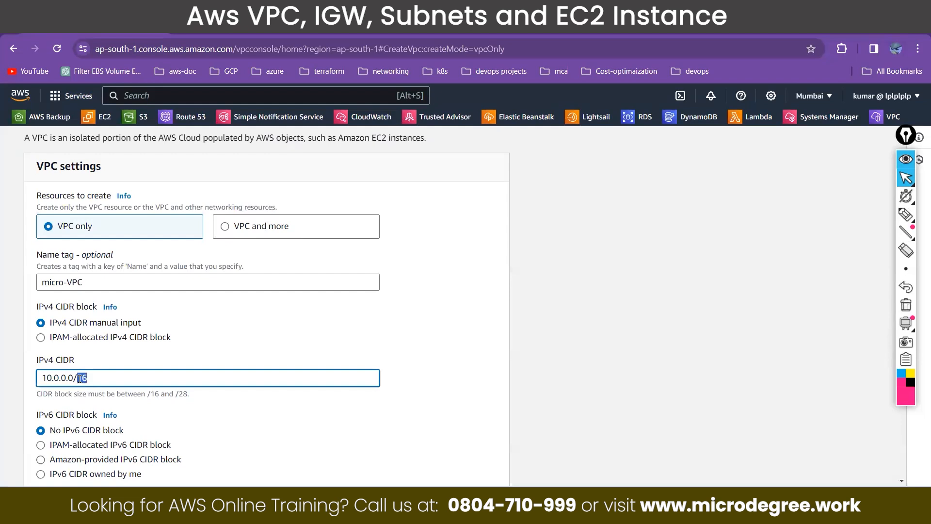
pyautogui.moveTo(77, 378); pyautogui.dragTo(44, 379)
pyautogui.scroll(-1, 265, 358)
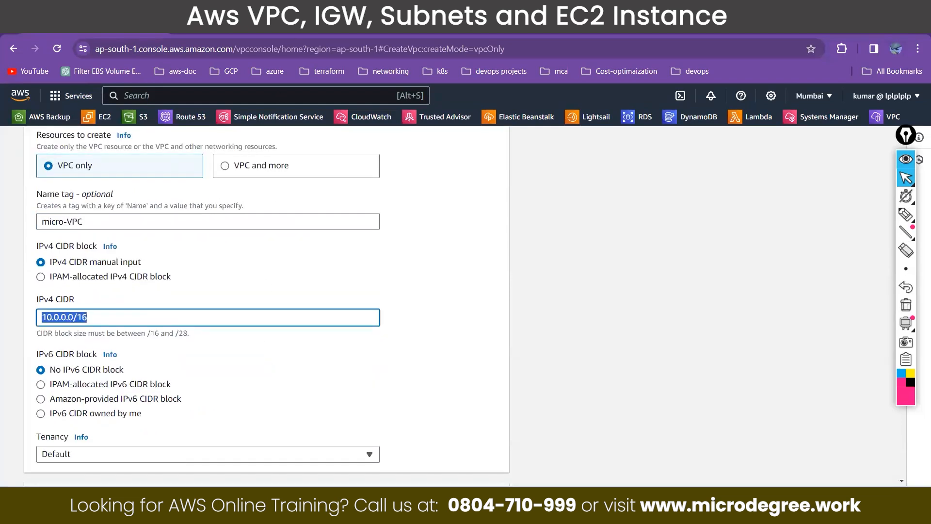
pyautogui.hotkey('ctrl', 't')
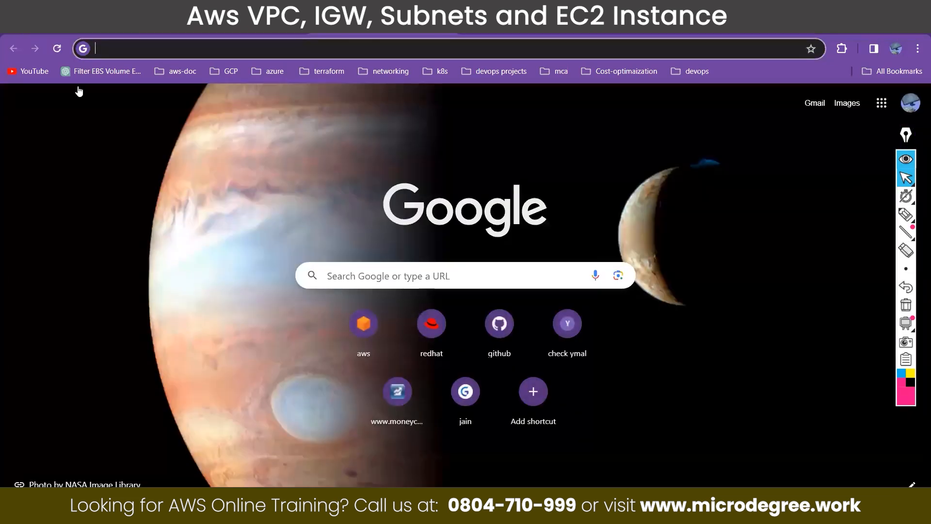
pyautogui.hotkey('ctrl', 'w')
# Step: Create the VPC with no IPv6 CIDR block and default tenancy
pyautogui.click(107, 322)
pyautogui.scroll(-3, 110, 318)
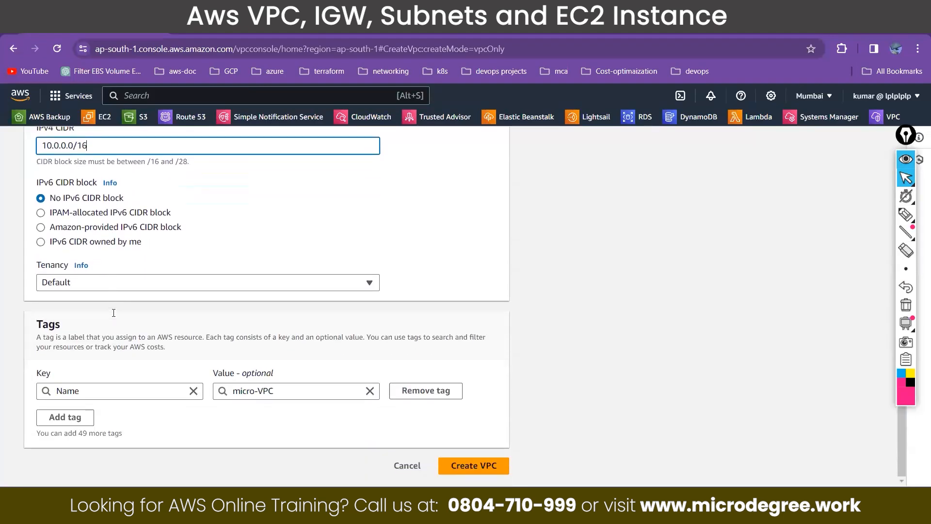
pyautogui.click(470, 464)
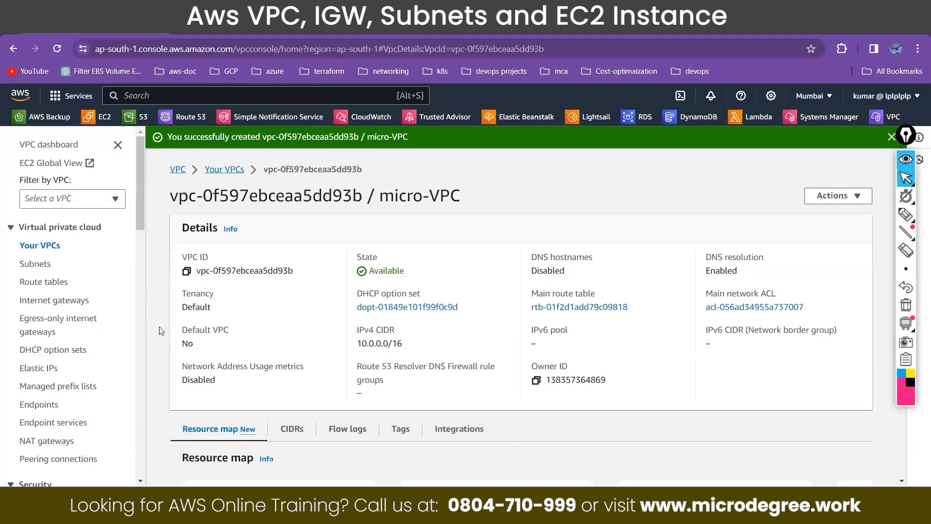
# Step: Open the list of VPCs and check the IPv4 CIDR of micro-VPC
pyautogui.click(51, 246)
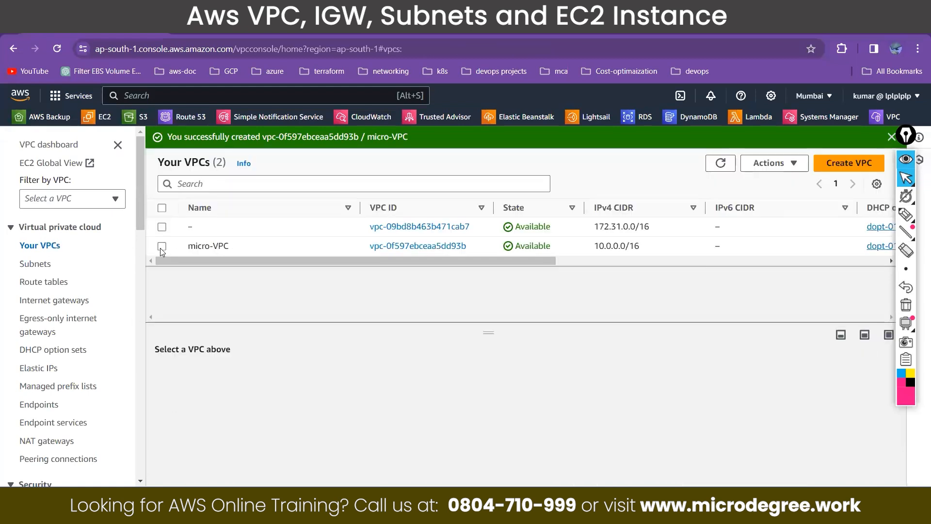
pyautogui.click(642, 246)
pyautogui.moveTo(641, 246); pyautogui.dragTo(436, 263)
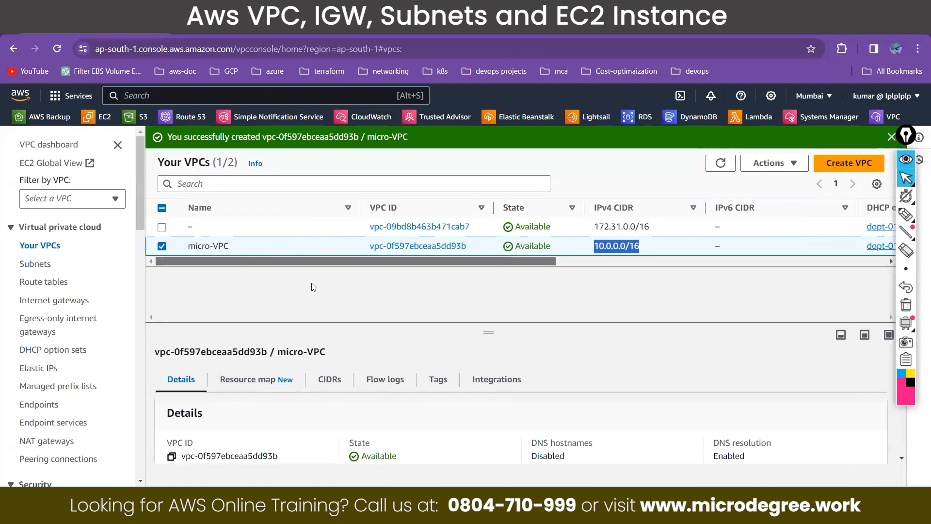
pyautogui.click(162, 246)
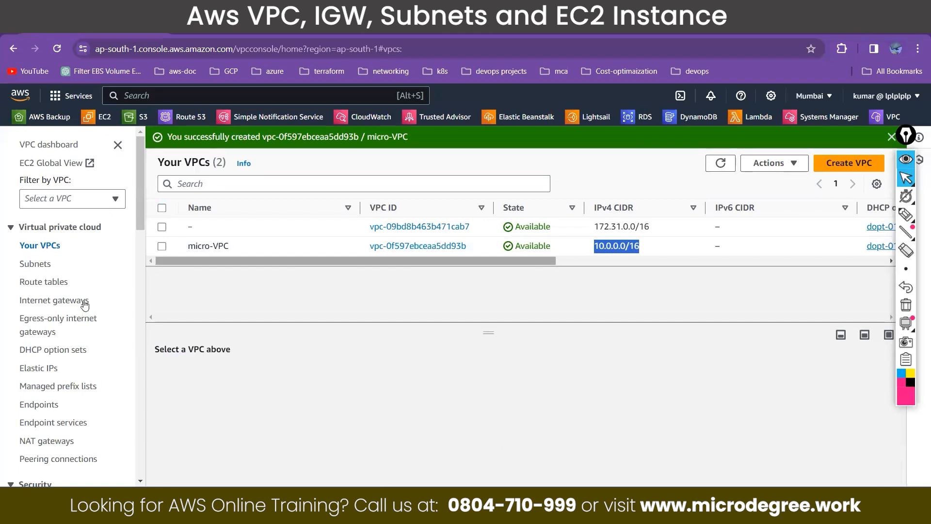
# Step: Delete the detached internet gateway project-igw, confirm the deletion, and dismiss the notification
pyautogui.click(78, 303)
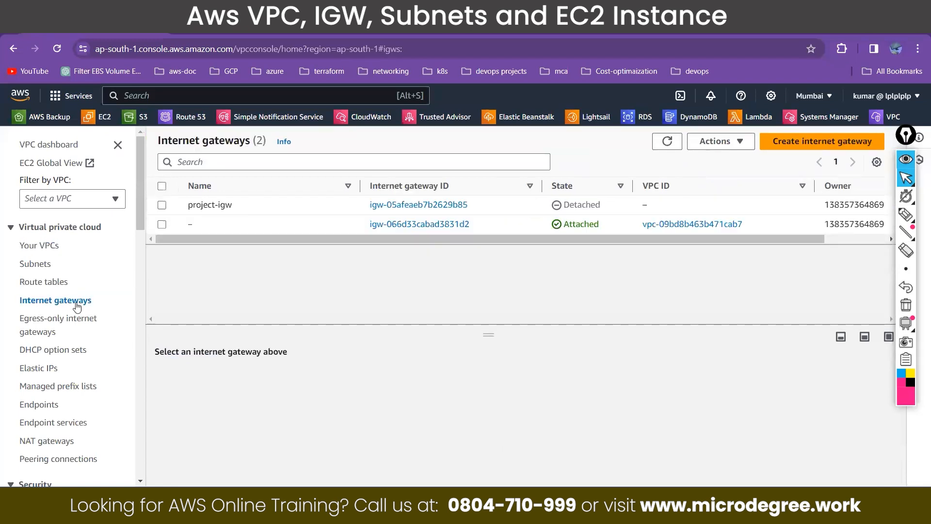
pyautogui.click(162, 206)
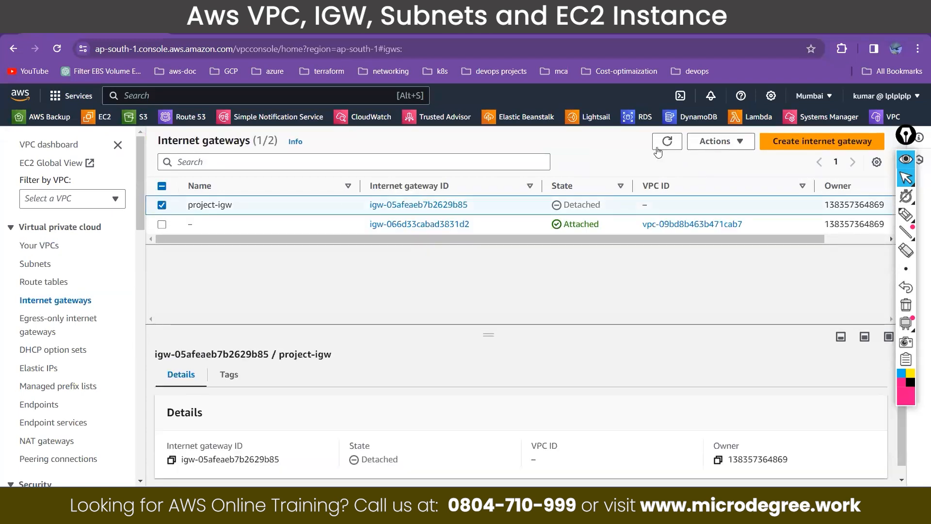
pyautogui.click(720, 141)
pyautogui.click(730, 239)
pyautogui.write('delete')
pyautogui.press('Return')
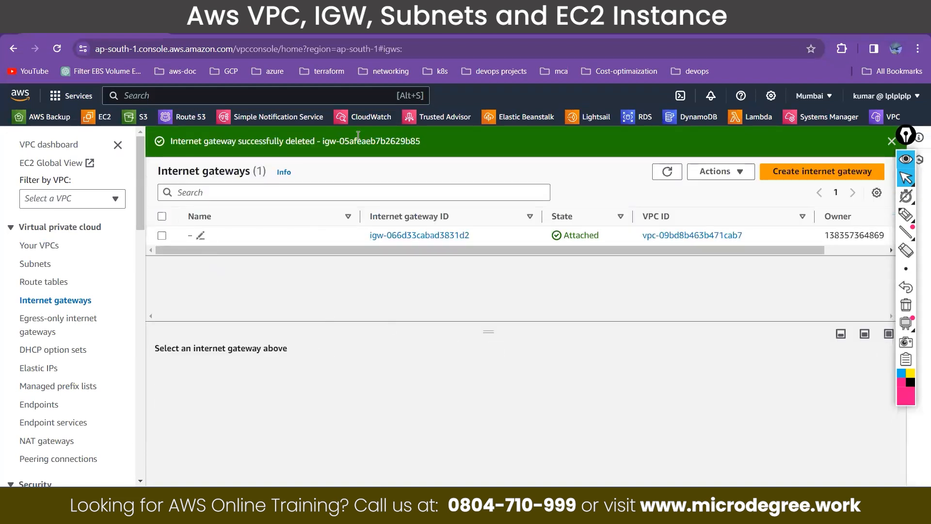
pyautogui.click(892, 142)
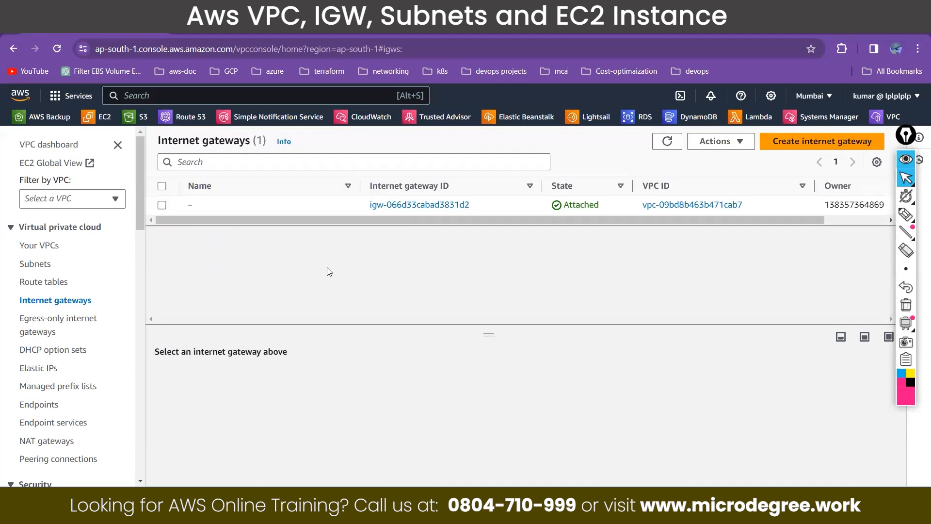
# Step: Create an internet gateway named Micro-igw
pyautogui.click(790, 151)
pyautogui.click(90, 292)
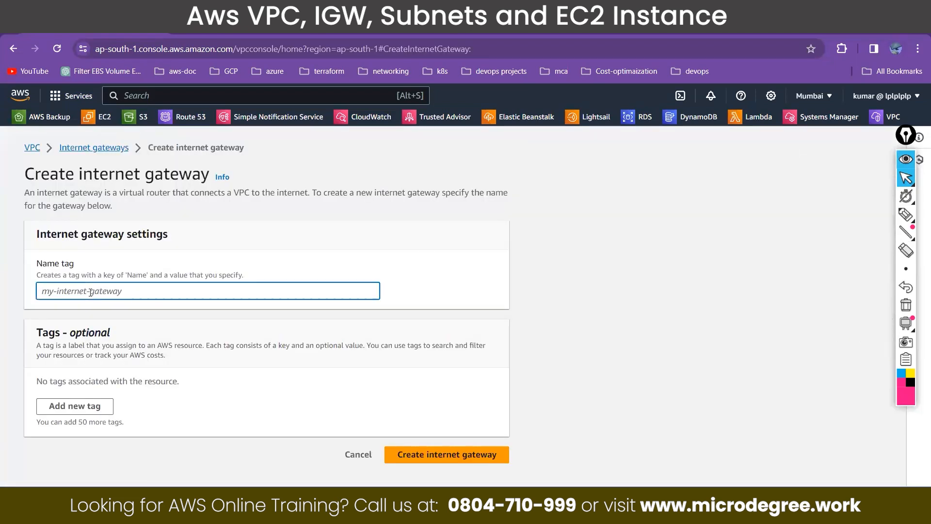
pyautogui.write('ro')
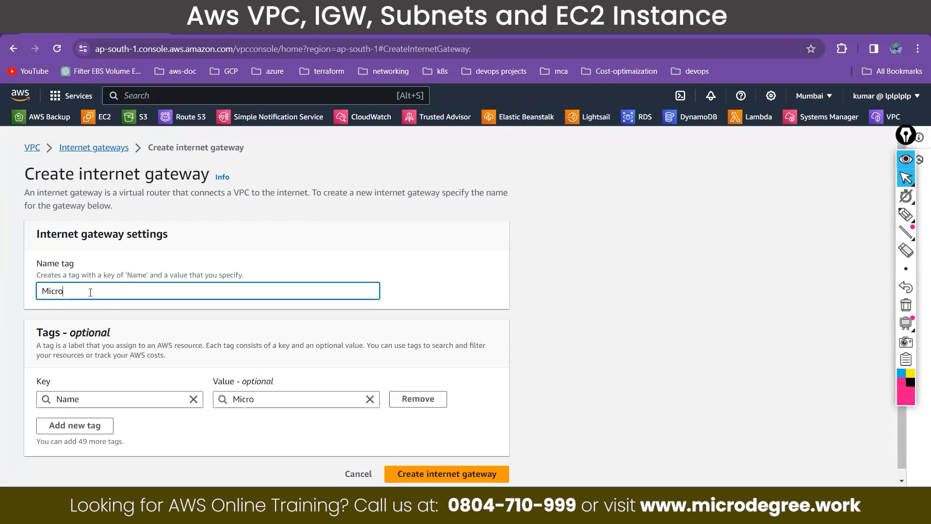
pyautogui.write('-igw')
pyautogui.click(417, 479)
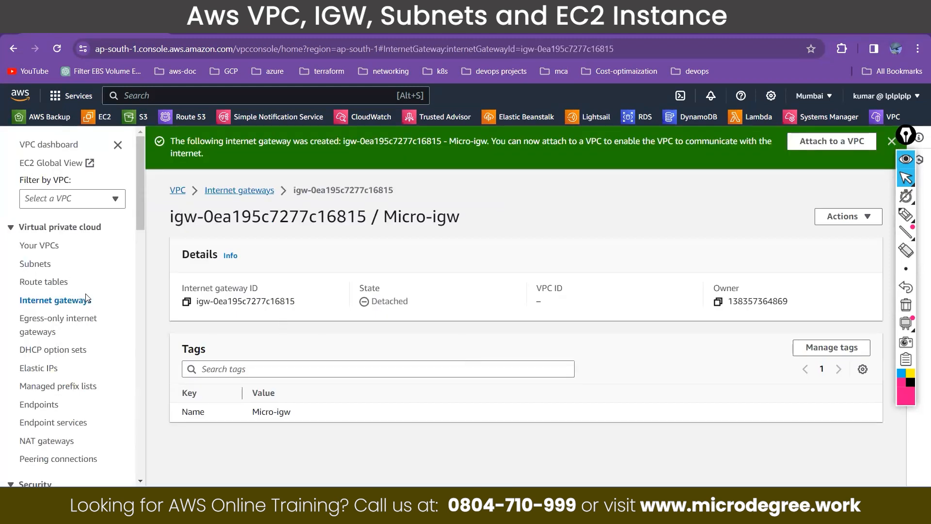
# Step: Attach the detached internet gateway Micro-igw to micro-VPC
pyautogui.moveTo(408, 301); pyautogui.dragTo(354, 291)
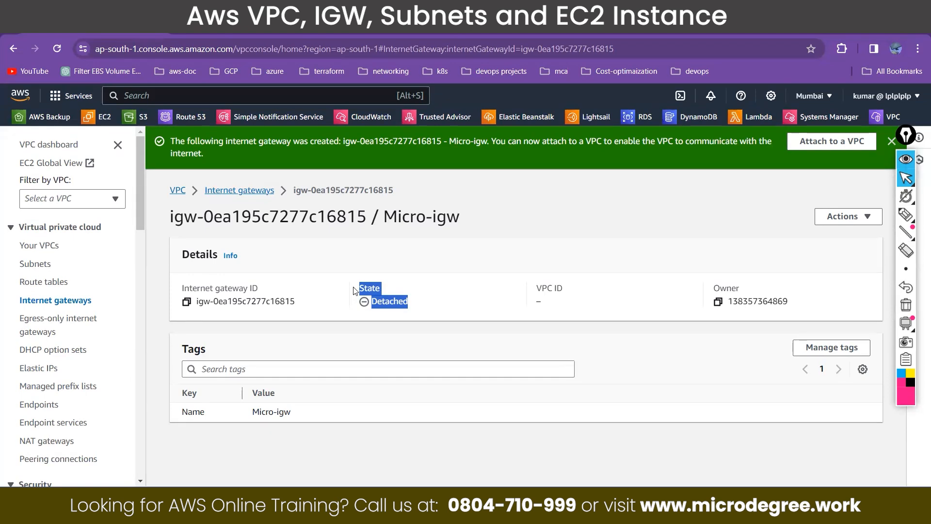
pyautogui.click(76, 302)
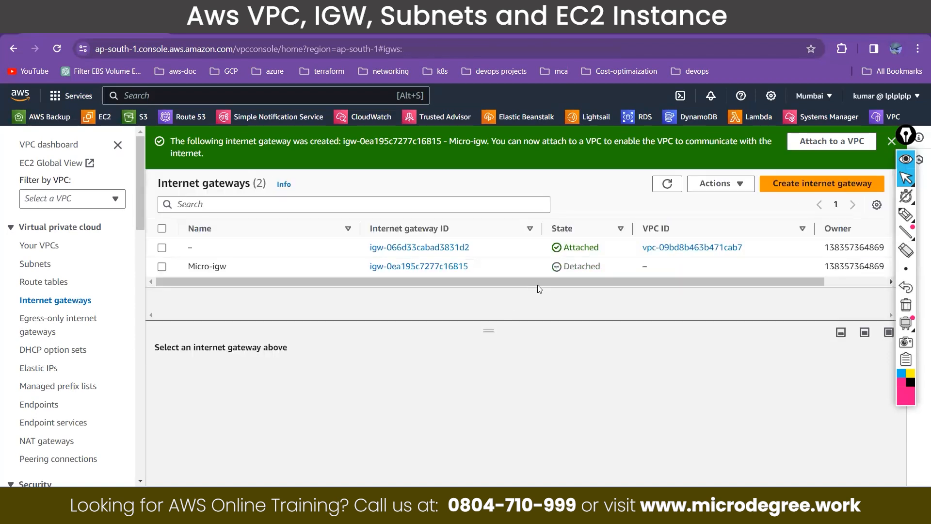
pyautogui.moveTo(604, 269); pyautogui.dragTo(550, 269)
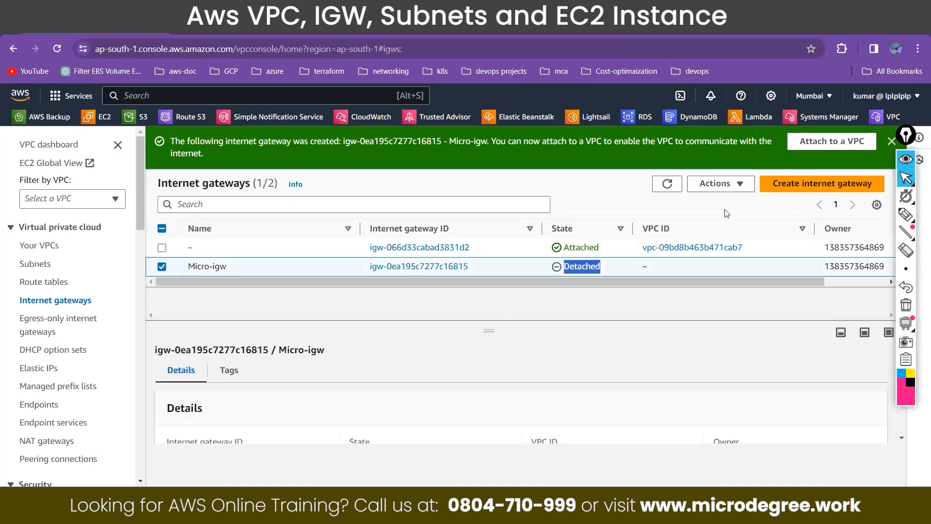
pyautogui.click(727, 184)
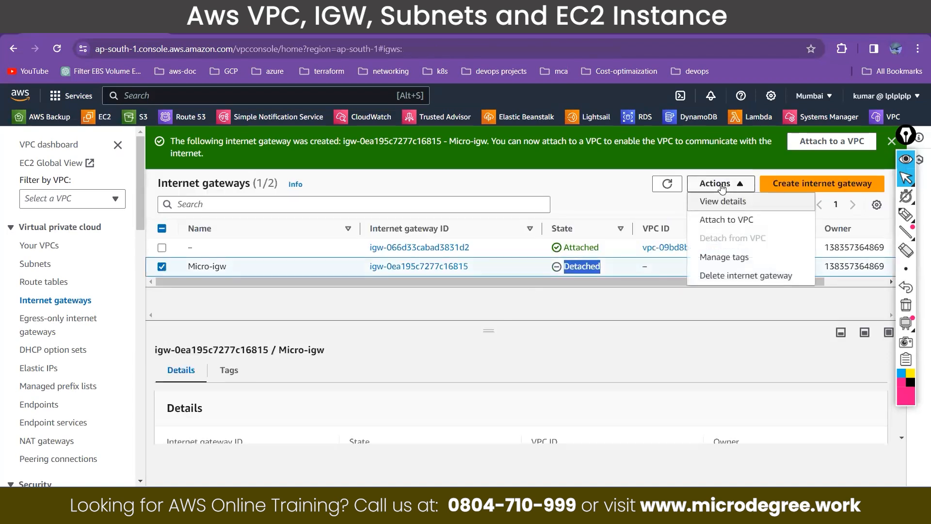
pyautogui.click(721, 222)
pyautogui.click(215, 274)
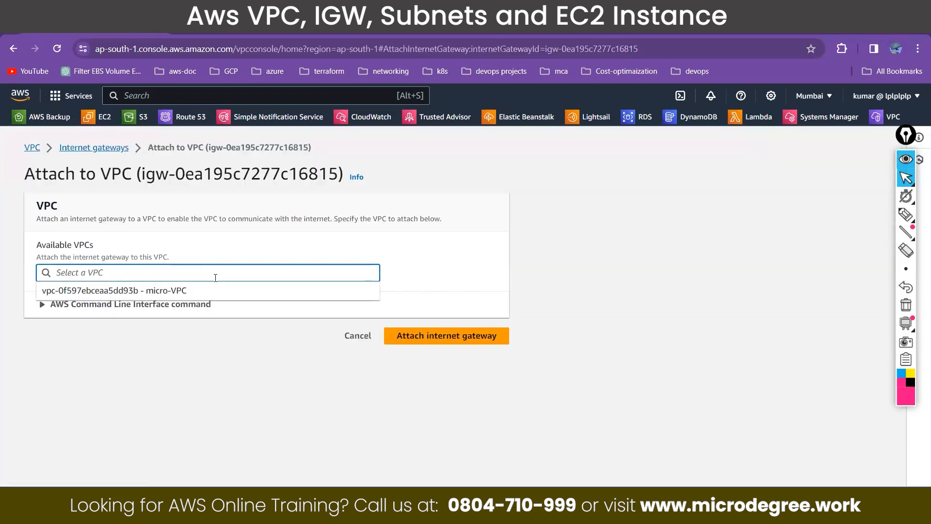
pyautogui.click(179, 296)
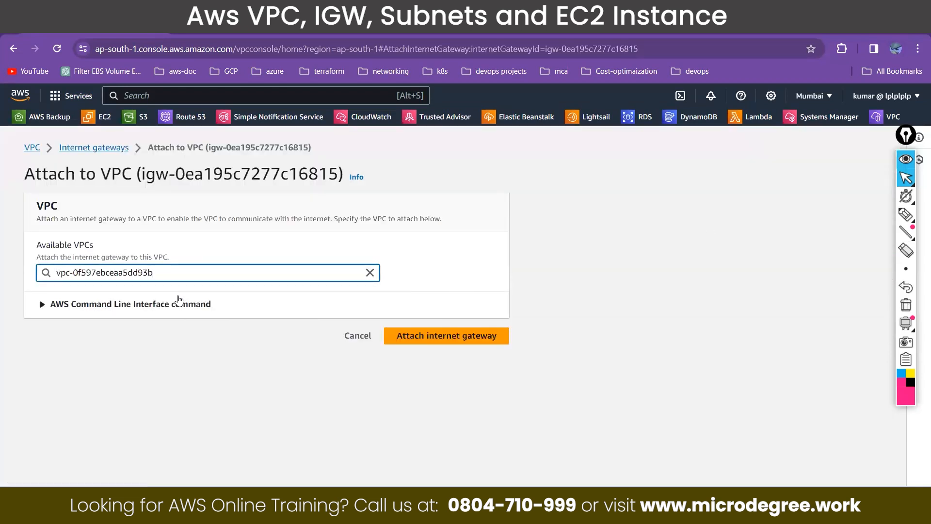
pyautogui.click(446, 335)
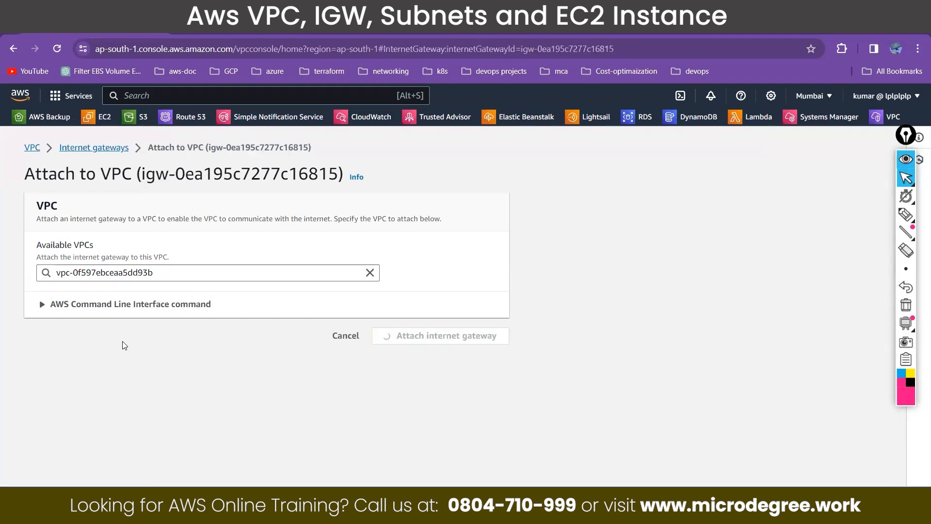
# Step: Check the attachment state of Micro-igw and compare its VPC ID with the ID of micro-VPC in the VPC list
pyautogui.moveTo(410, 293); pyautogui.dragTo(364, 279)
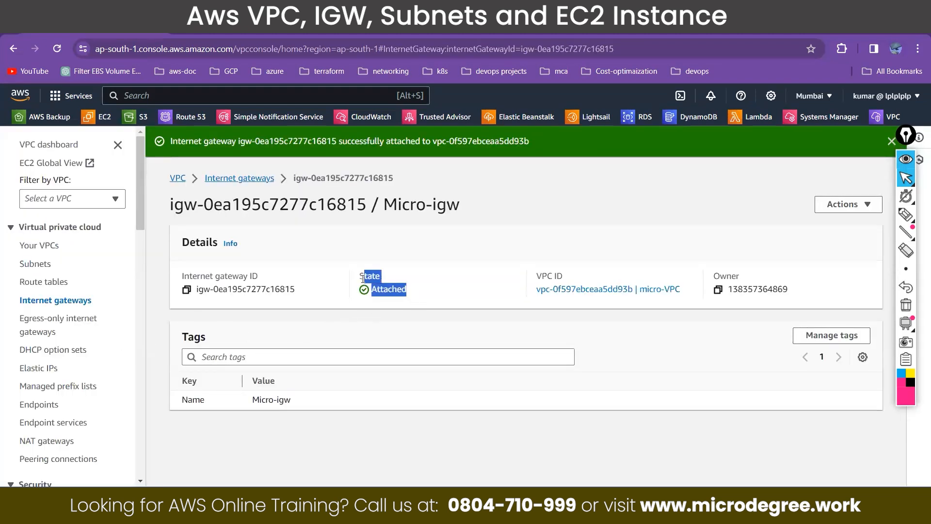
pyautogui.click(35, 301)
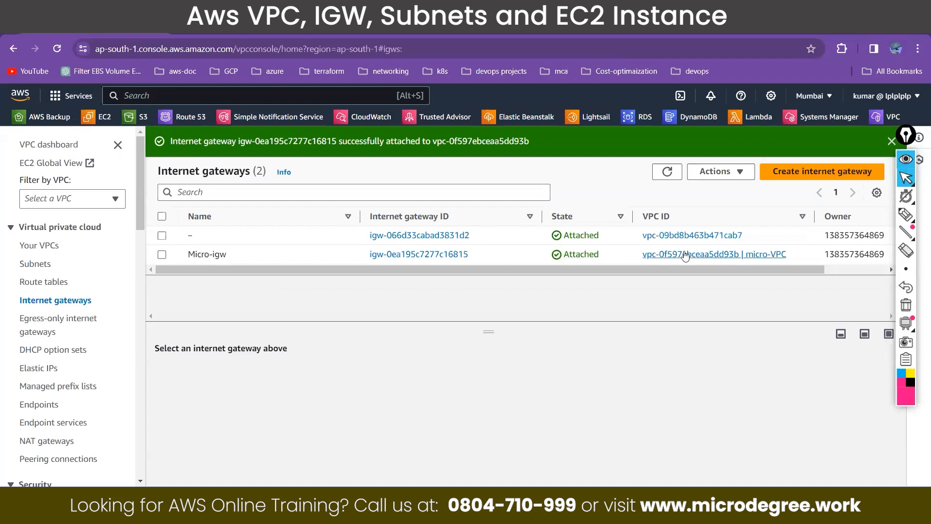
pyautogui.click(38, 247)
pyautogui.moveTo(469, 225); pyautogui.dragTo(370, 227)
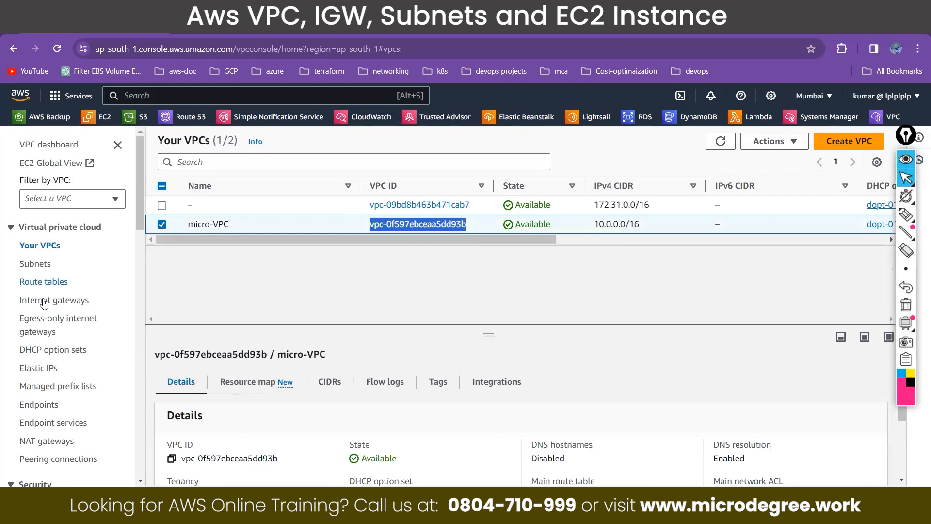
pyautogui.click(47, 303)
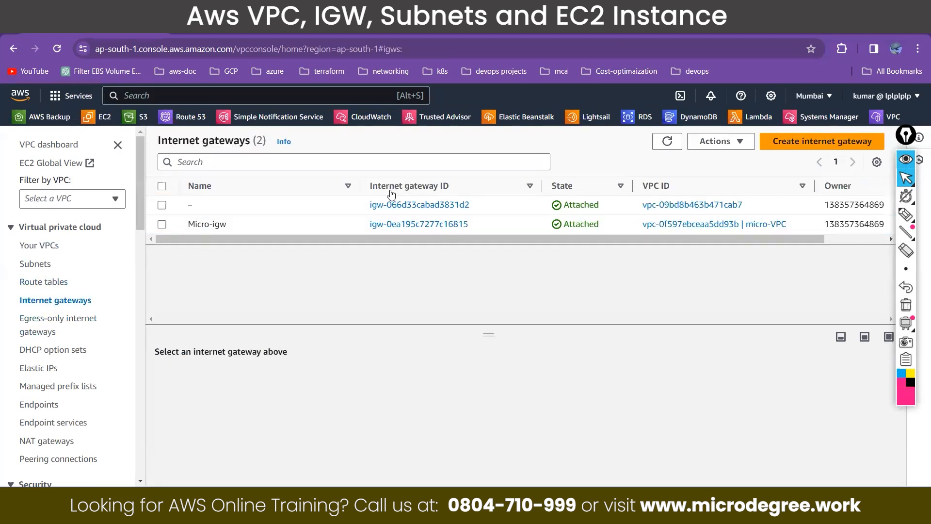
pyautogui.moveTo(476, 228); pyautogui.dragTo(357, 225)
pyautogui.moveTo(642, 226); pyautogui.dragTo(798, 229)
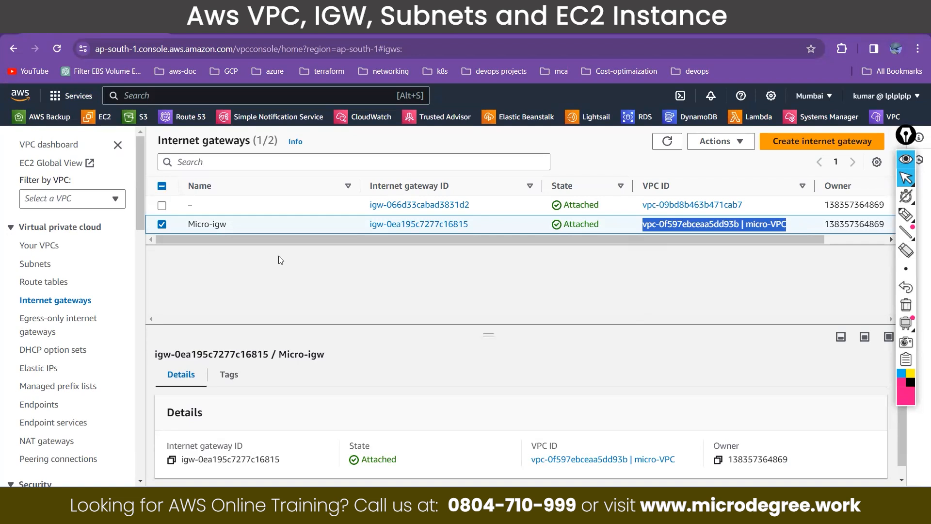
# Step: Switch to the aws.png photo and circle the whole data-centre site, its entrance and each of the three buildings with the pen
pyautogui.hotkey('alt', 'Tab')
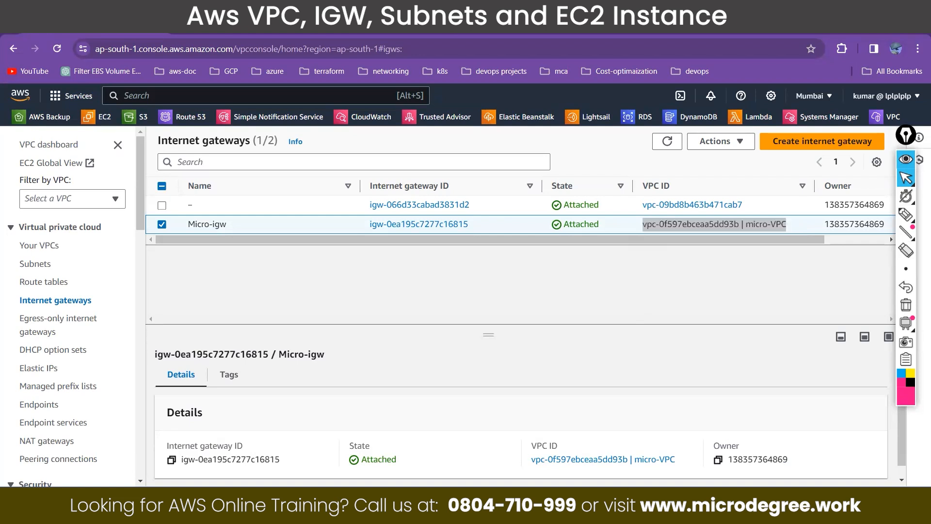
pyautogui.click(906, 215)
pyautogui.moveTo(420, 140)
pyautogui.mouseDown()
pyautogui.moveTo(234, 239)
pyautogui.moveTo(358, 416)
pyautogui.moveTo(661, 327)
pyautogui.moveTo(628, 124)
pyautogui.mouseUp()
pyautogui.moveTo(549, 125); pyautogui.dragTo(413, 157)
pyautogui.moveTo(293, 373)
pyautogui.mouseDown()
pyautogui.moveTo(273, 401)
pyautogui.moveTo(320, 355)
pyautogui.mouseUp()
pyautogui.moveTo(208, 282); pyautogui.dragTo(237, 245)
pyautogui.moveTo(394, 334)
pyautogui.mouseDown()
pyautogui.moveTo(368, 371)
pyautogui.moveTo(390, 333)
pyautogui.mouseUp()
pyautogui.moveTo(438, 255); pyautogui.dragTo(452, 244)
pyautogui.moveTo(522, 191); pyautogui.dragTo(508, 181)
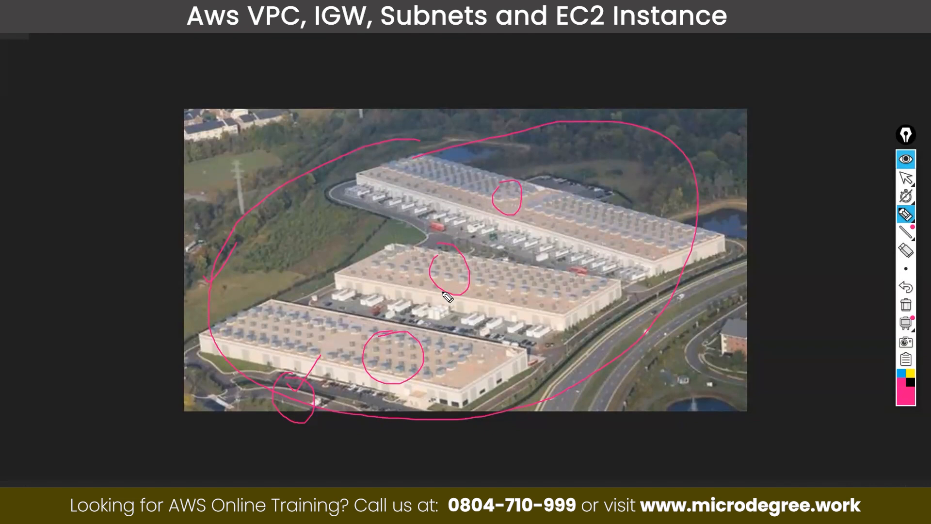
# Step: Leave the photo for the internet gateways list in the console and hide the pen annotations
pyautogui.click(906, 177)
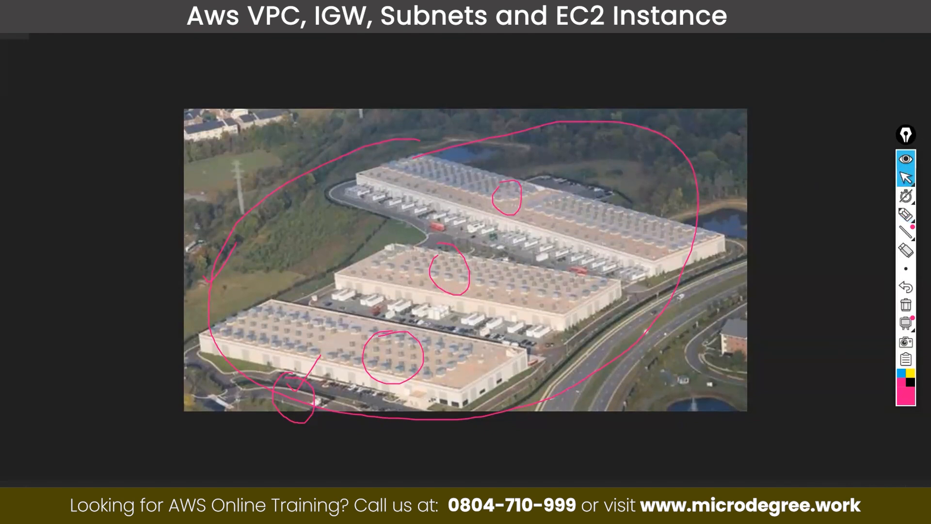
pyautogui.press('Escape')
pyautogui.press('Escape')
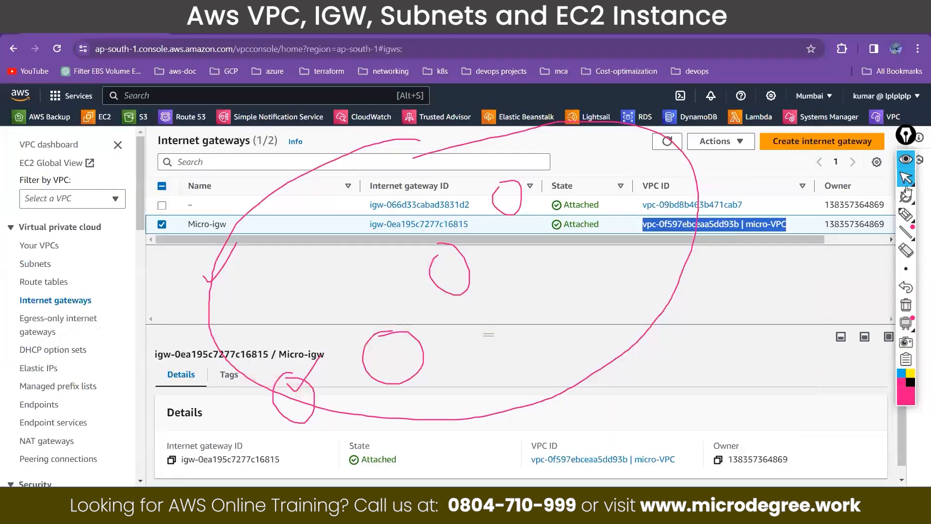
pyautogui.click(906, 160)
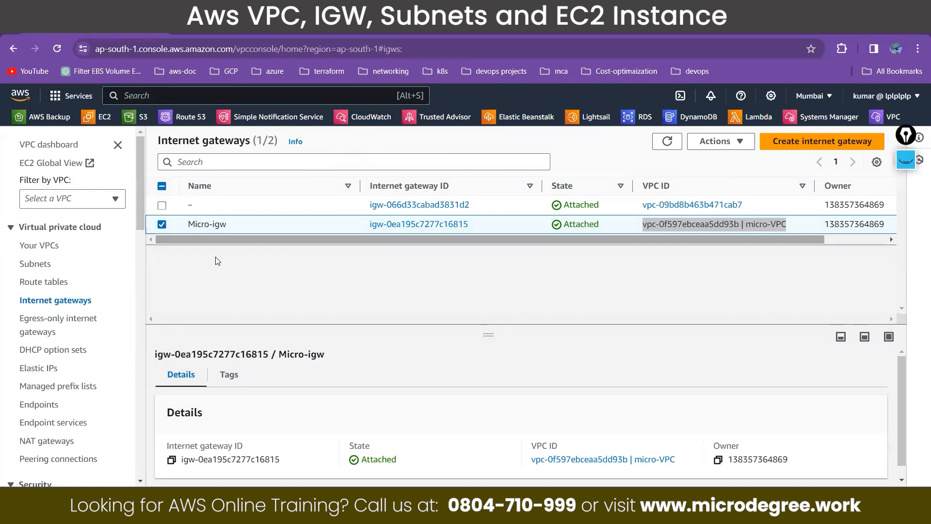
# Step: Check the VPC list in the Asia Pacific (Singapore) region, returning to Asia Pacific (Mumbai) when done
pyautogui.click(823, 97)
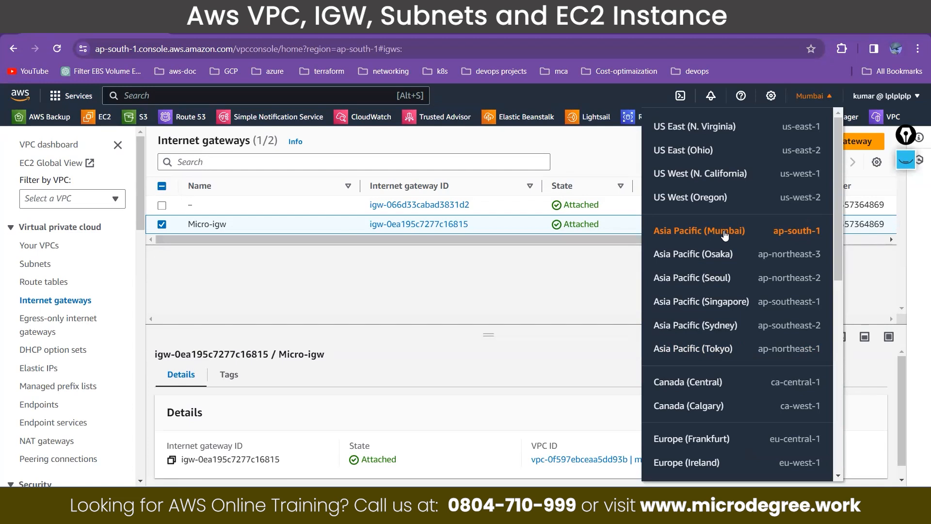
pyautogui.click(709, 300)
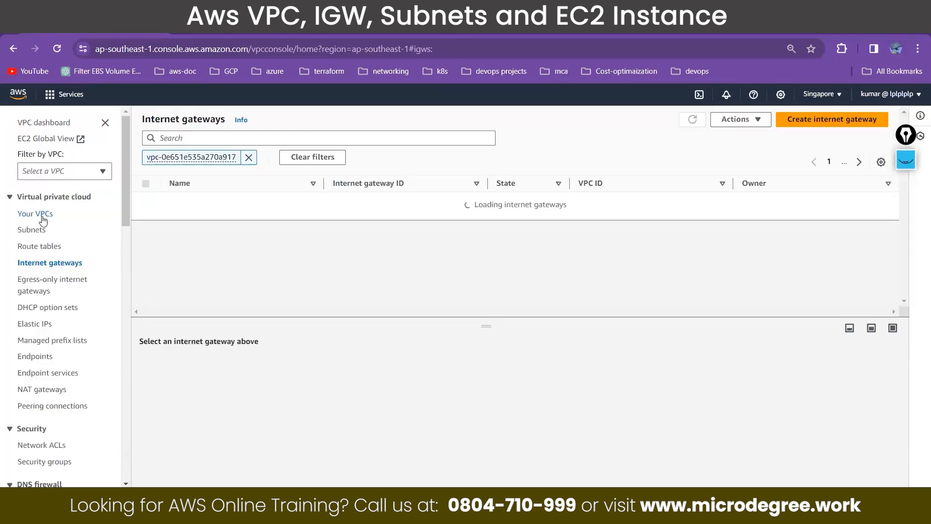
pyautogui.click(44, 232)
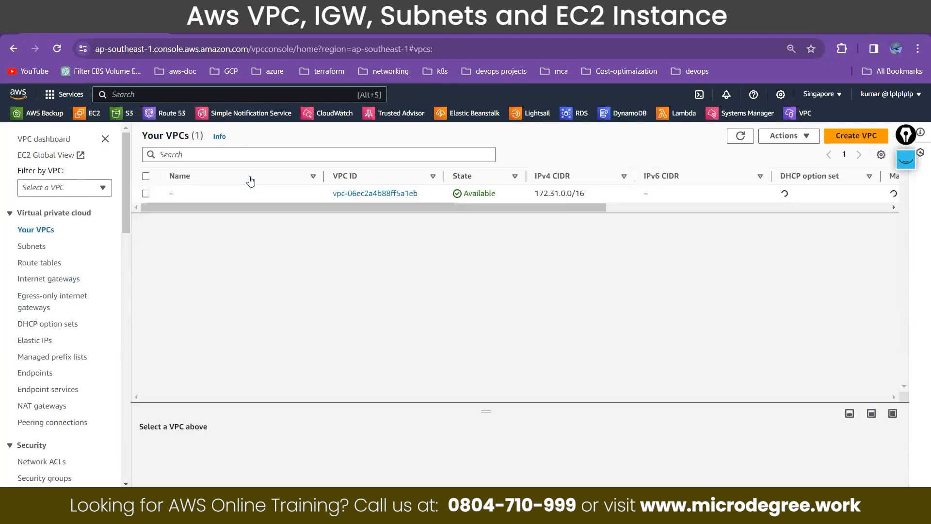
pyautogui.click(251, 181)
pyautogui.moveTo(446, 222); pyautogui.dragTo(267, 213)
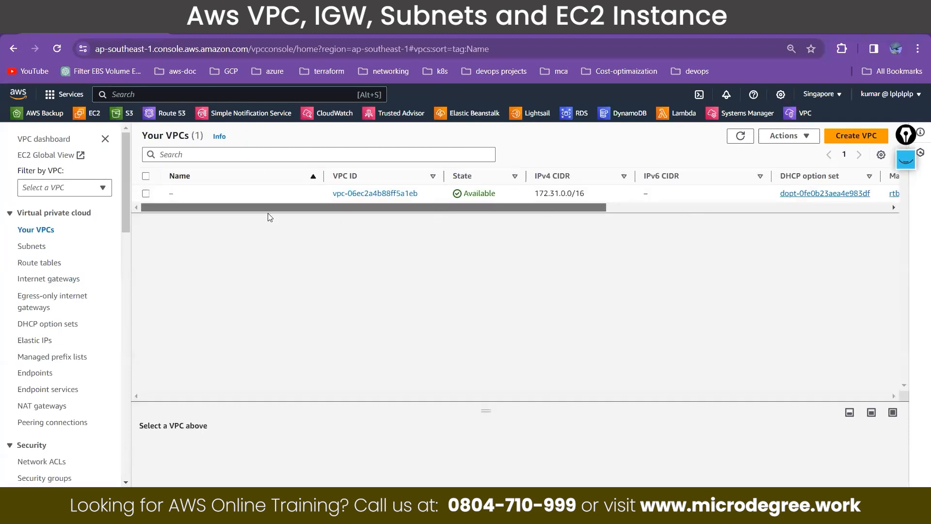
pyautogui.click(819, 94)
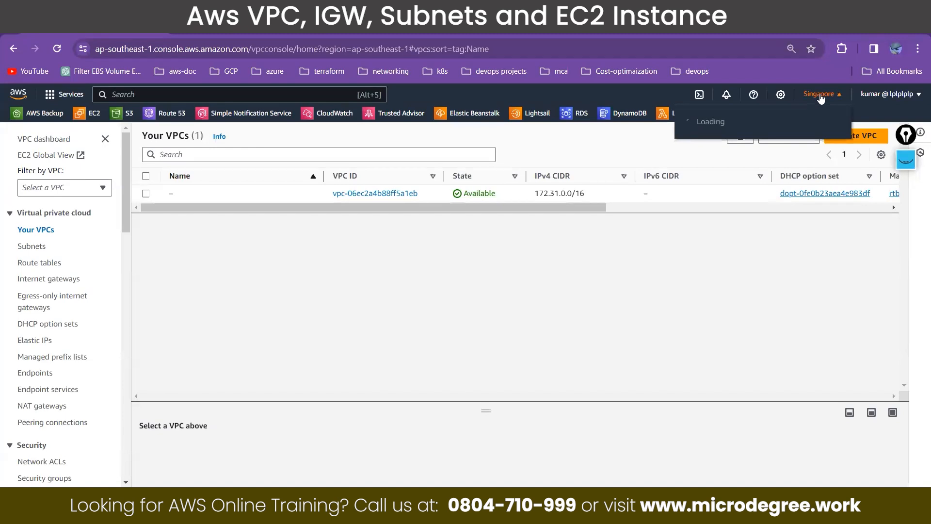
pyautogui.click(735, 211)
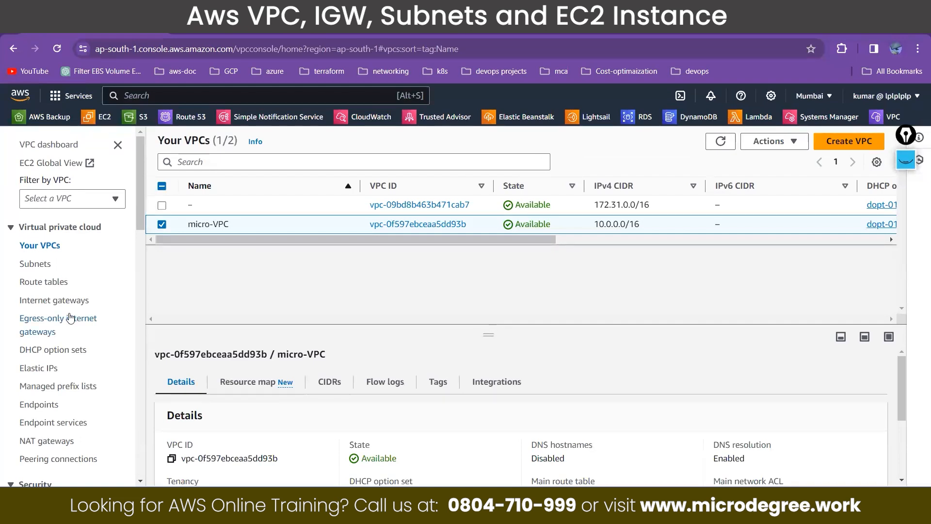
# Step: View the subnet and VPC lists for Mumbai and check that region's code in the region list
pyautogui.click(33, 269)
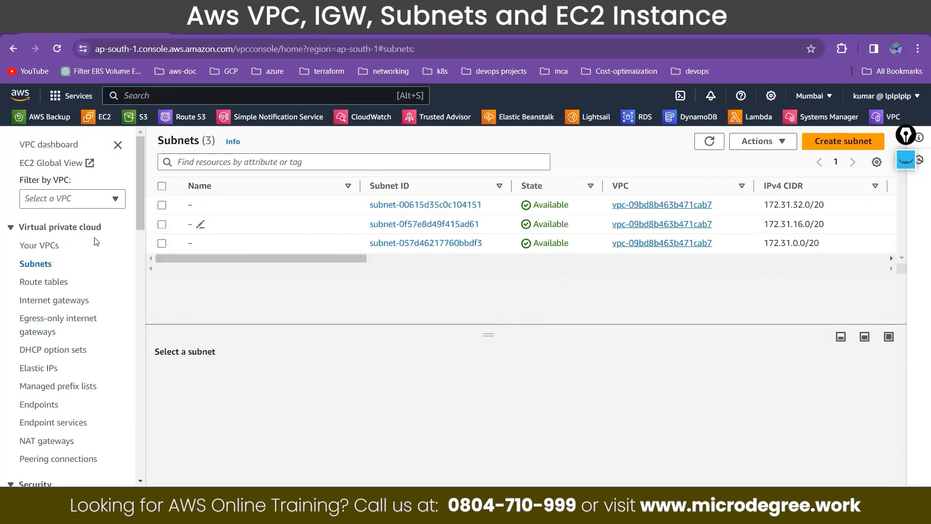
pyautogui.click(56, 245)
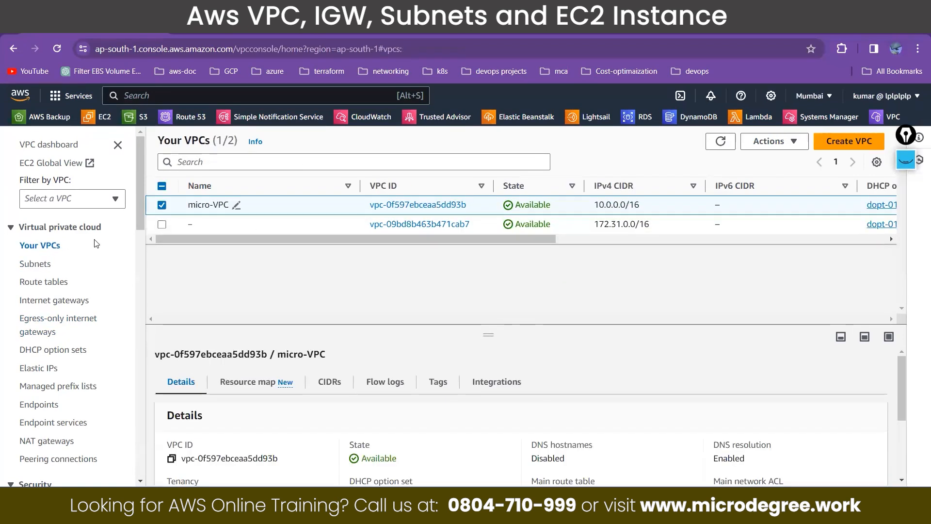
pyautogui.click(43, 265)
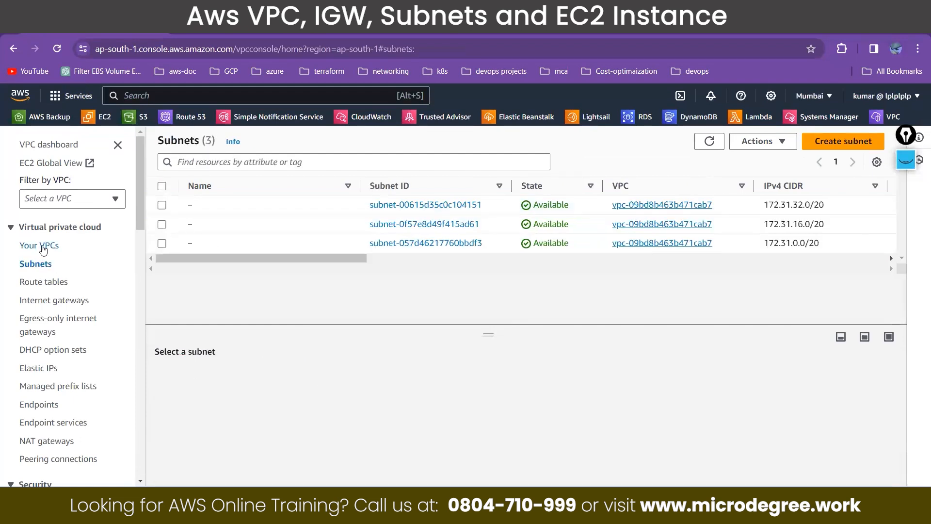
pyautogui.click(814, 96)
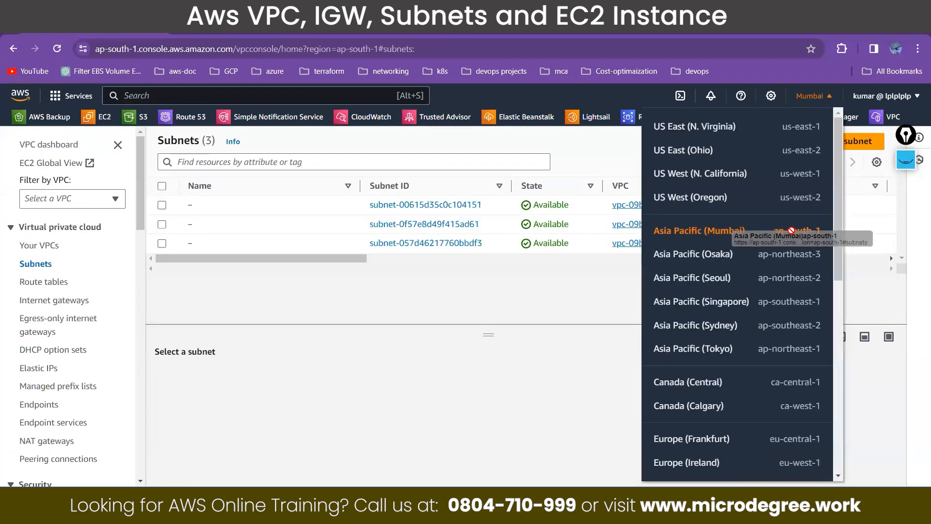
pyautogui.moveTo(824, 230); pyautogui.dragTo(774, 235)
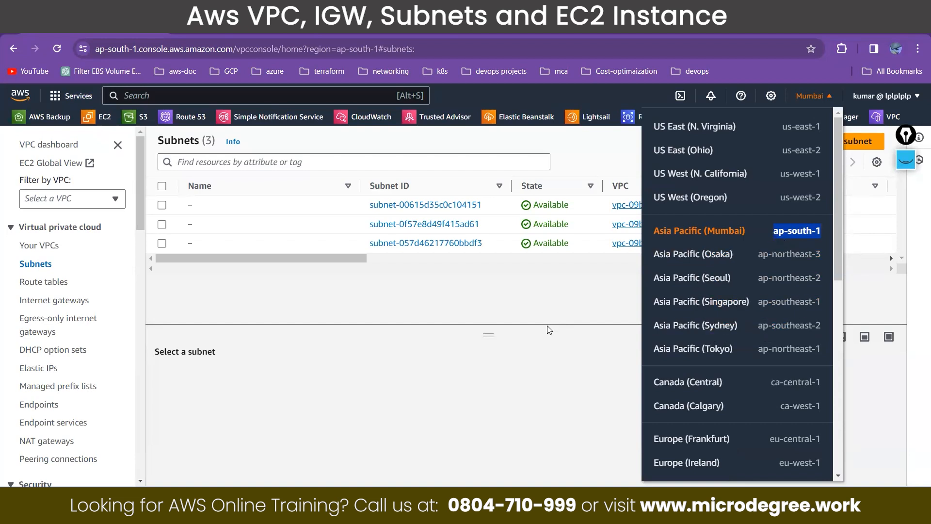
pyautogui.moveTo(777, 234); pyautogui.dragTo(798, 232)
# Step: Switch to the aws.png photo, label the circled site ap-south-1 and mark the three buildings as zones 1a, 1b and 1c
pyautogui.hotkey('alt', 'Tab')
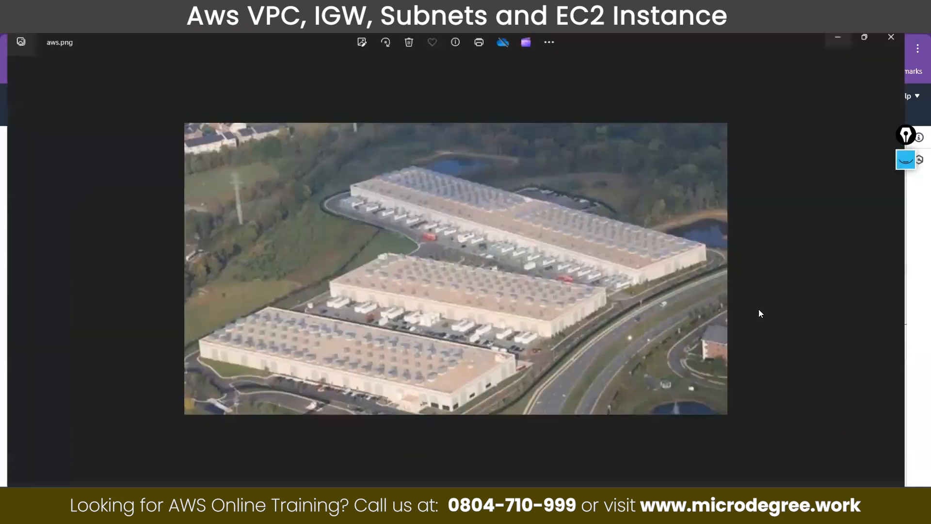
pyautogui.click(903, 166)
pyautogui.click(906, 213)
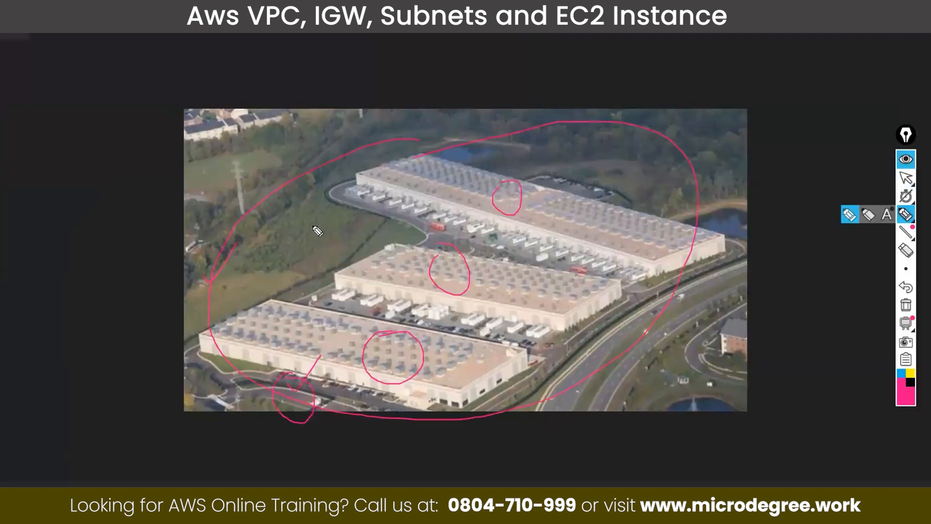
pyautogui.moveTo(150, 87)
pyautogui.mouseDown()
pyautogui.moveTo(235, 84)
pyautogui.moveTo(252, 55)
pyautogui.moveTo(299, 66)
pyautogui.moveTo(297, 56)
pyautogui.moveTo(304, 84)
pyautogui.moveTo(291, 55)
pyautogui.mouseUp()
pyautogui.moveTo(246, 141); pyautogui.dragTo(258, 128)
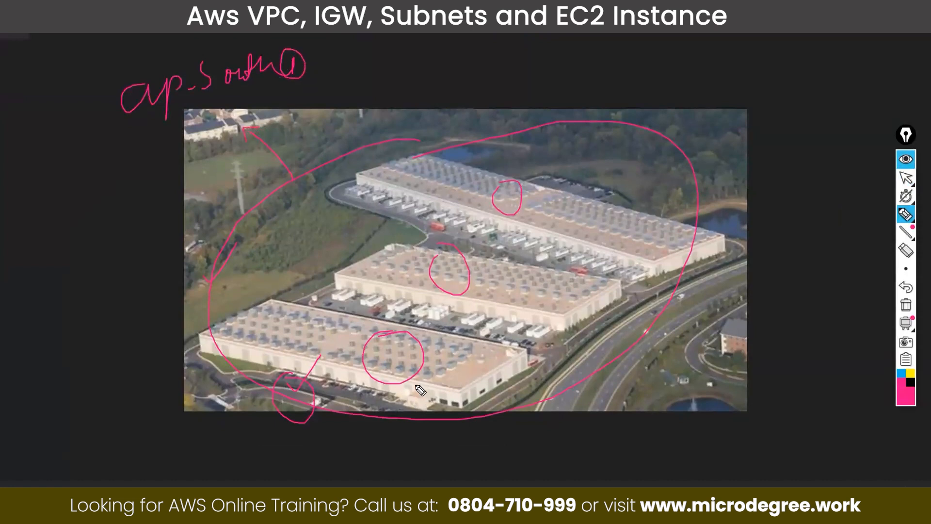
pyautogui.moveTo(432, 374)
pyautogui.mouseDown()
pyautogui.moveTo(427, 383)
pyautogui.moveTo(439, 388)
pyautogui.moveTo(459, 372)
pyautogui.mouseUp()
pyautogui.moveTo(486, 358)
pyautogui.mouseDown()
pyautogui.moveTo(485, 371)
pyautogui.moveTo(510, 363)
pyautogui.mouseUp()
pyautogui.moveTo(561, 291)
pyautogui.mouseDown()
pyautogui.moveTo(559, 306)
pyautogui.moveTo(569, 307)
pyautogui.mouseUp()
pyautogui.moveTo(645, 231); pyautogui.dragTo(644, 249)
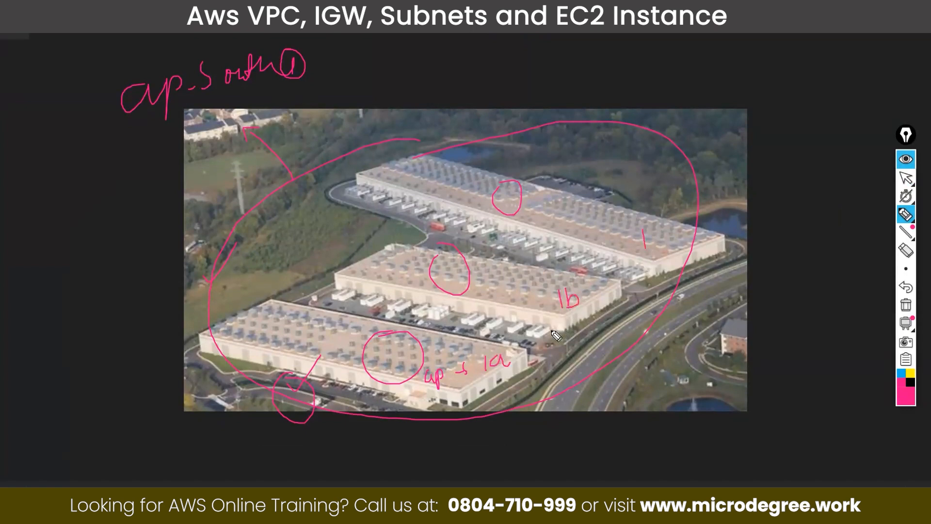
pyautogui.moveTo(661, 233)
pyautogui.mouseDown()
pyautogui.moveTo(651, 239)
pyautogui.moveTo(663, 245)
pyautogui.mouseUp()
# Step: Leave the annotated photo for the console's subnets list and start creating a subnet, opening the list of available VPCs
pyautogui.click(904, 157)
pyautogui.press('super+Down')
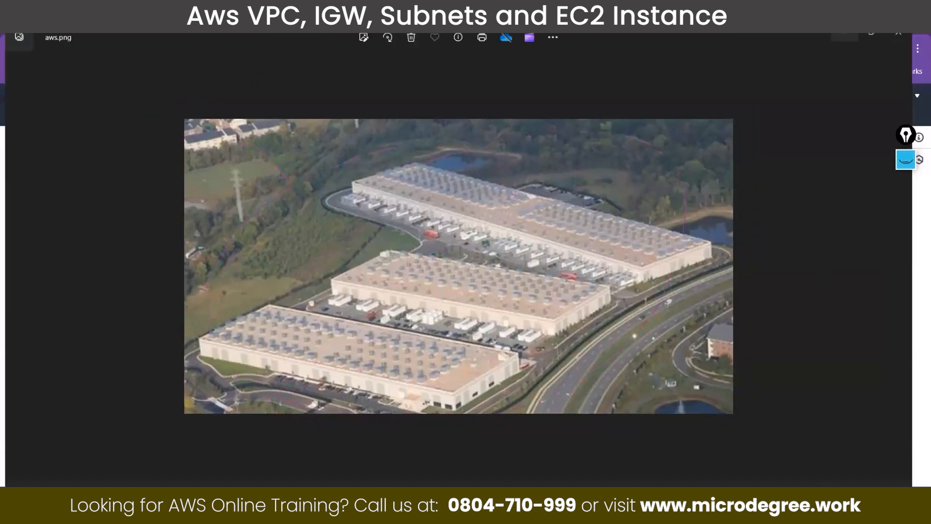
pyautogui.press('super+Down')
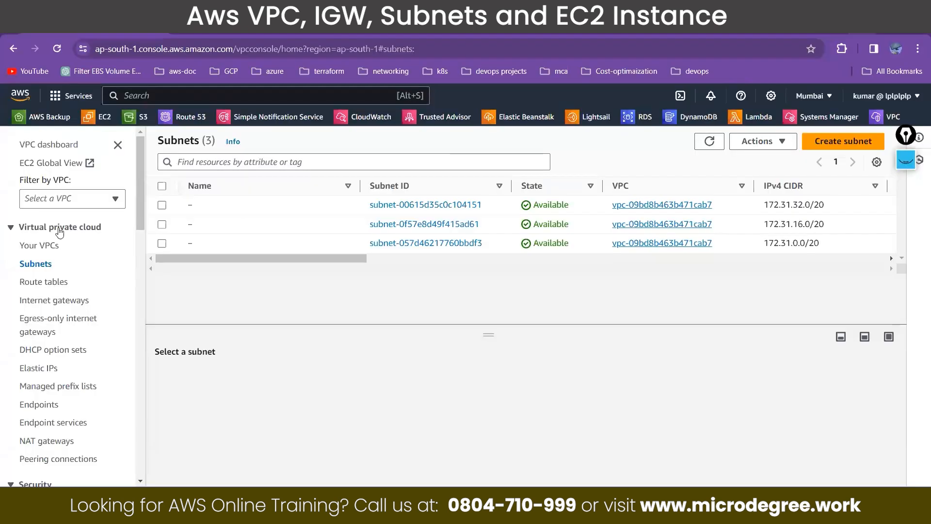
pyautogui.click(843, 140)
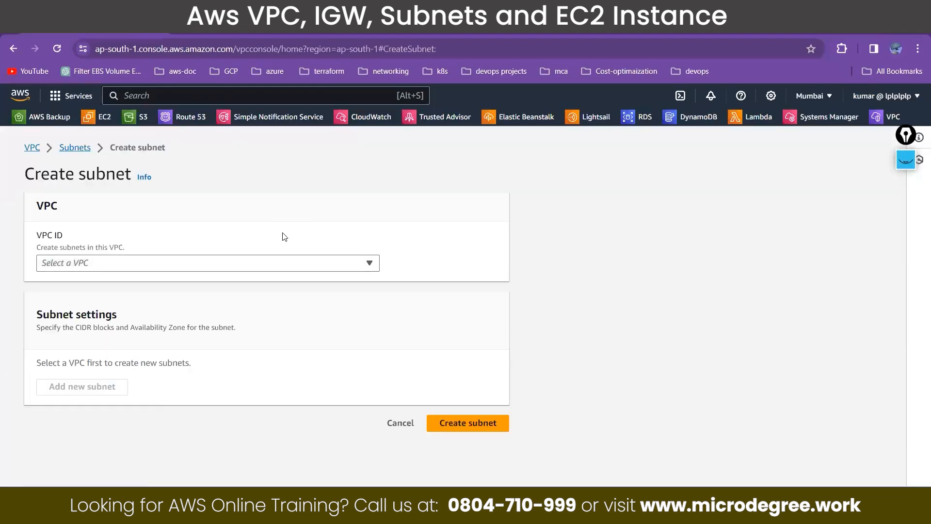
pyautogui.click(289, 264)
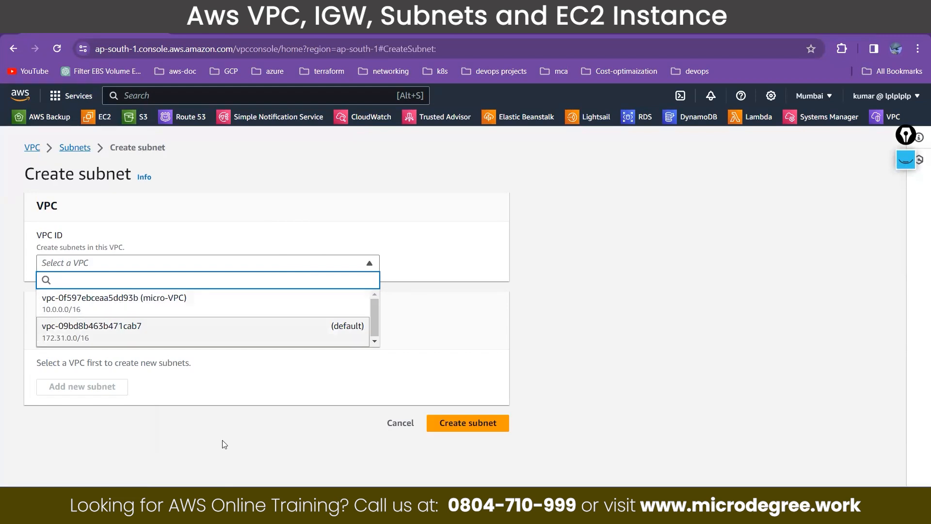
# Step: On the aws.png photo, tick building 1a and write a circled VPC on the site boundary, returning to the subnet form when done
pyautogui.click(368, 434)
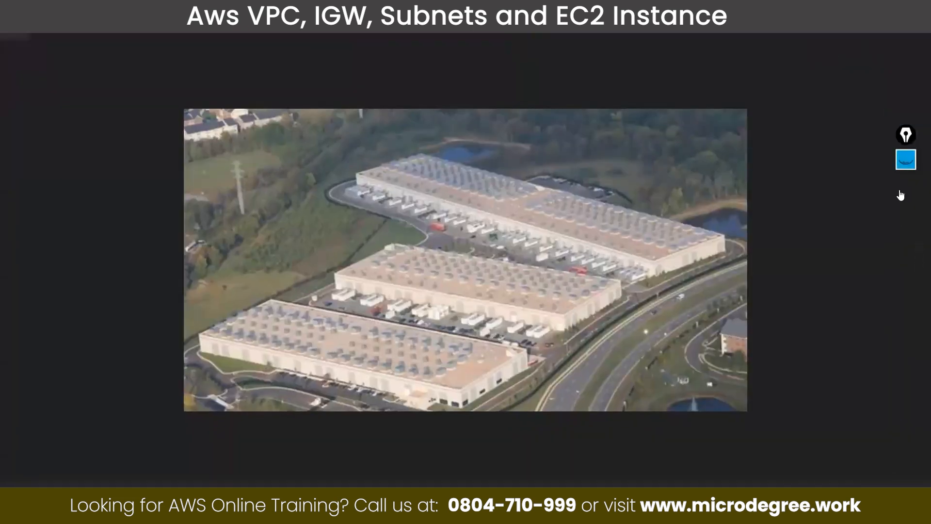
pyautogui.click(906, 160)
pyautogui.moveTo(378, 349); pyautogui.dragTo(404, 323)
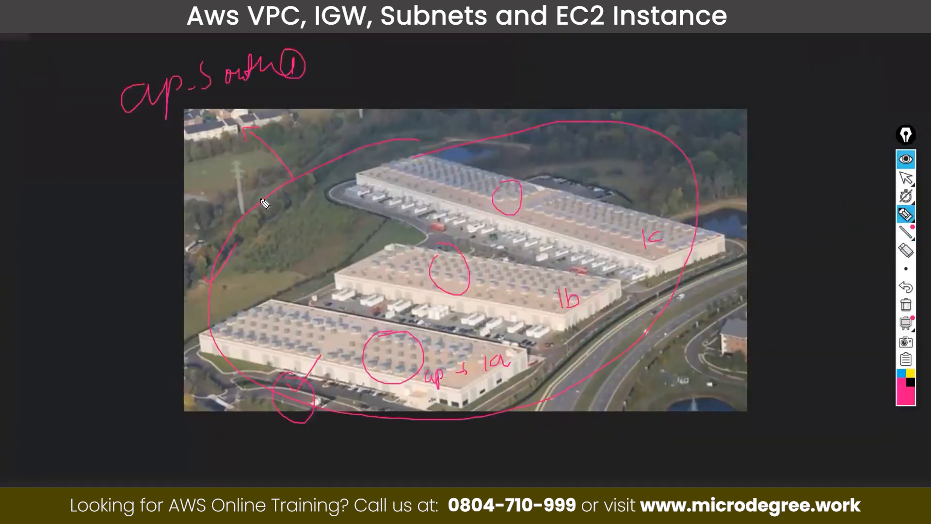
pyautogui.moveTo(260, 192)
pyautogui.mouseDown()
pyautogui.moveTo(268, 199)
pyautogui.moveTo(285, 176)
pyautogui.moveTo(291, 181)
pyautogui.mouseUp()
pyautogui.moveTo(282, 161)
pyautogui.mouseDown()
pyautogui.moveTo(264, 174)
pyautogui.moveTo(271, 224)
pyautogui.moveTo(290, 156)
pyautogui.mouseUp()
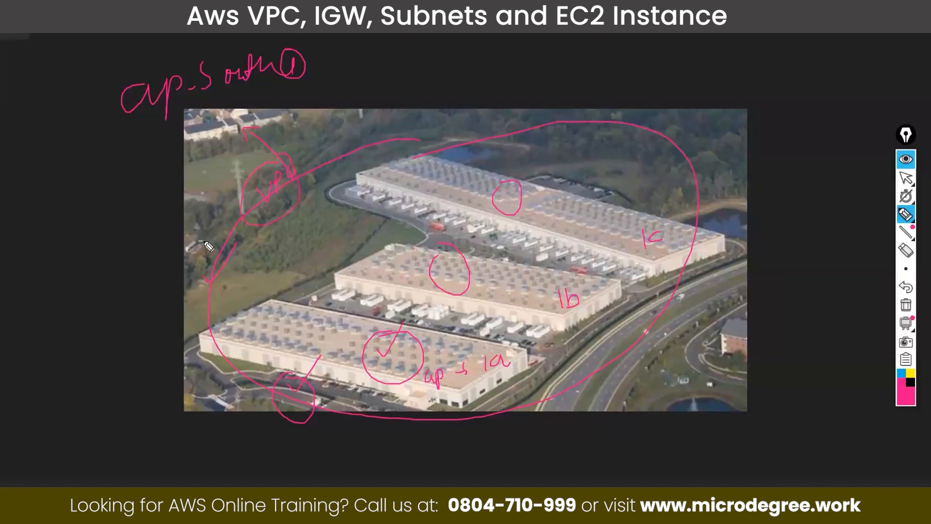
pyautogui.click(906, 161)
pyautogui.hotkey('alt', 'Tab')
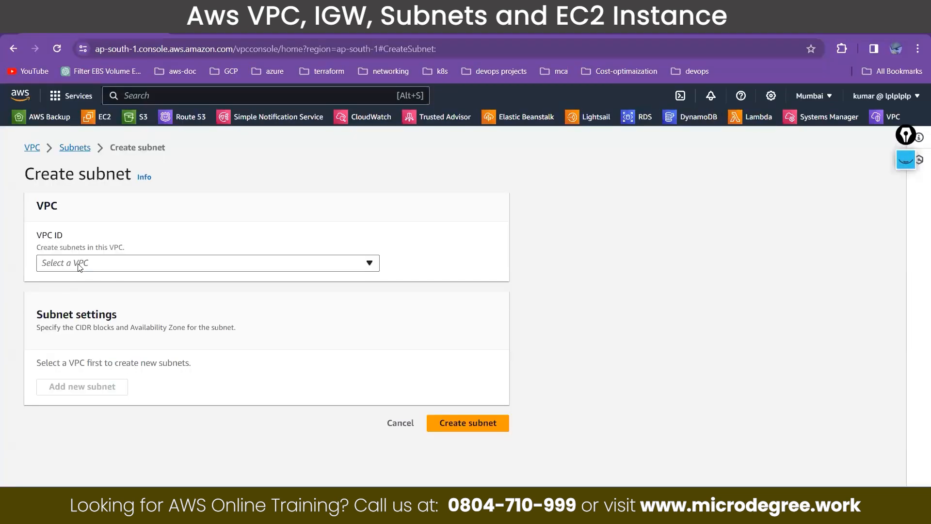
# Step: Choose micro-VPC for the new subnet and name the subnet public-subnet01
pyautogui.click(79, 264)
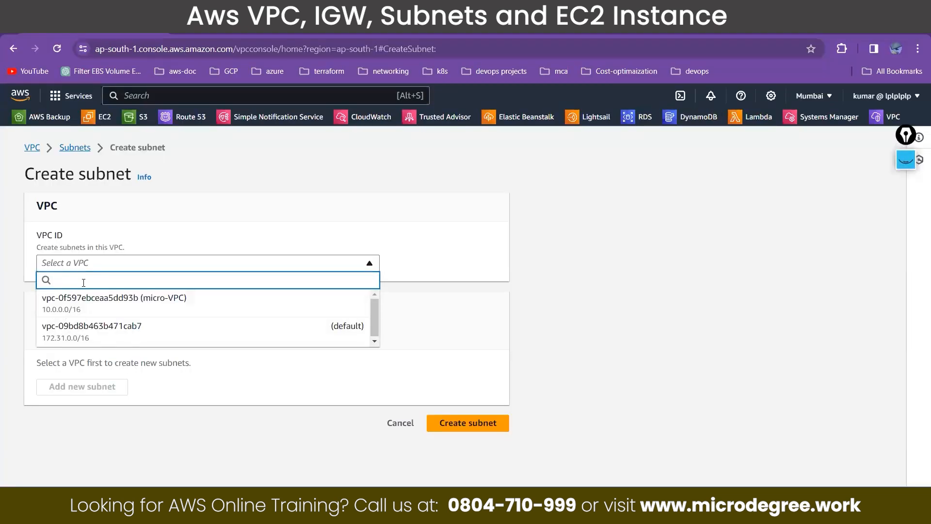
pyautogui.click(101, 309)
pyautogui.scroll(-2, 105, 312)
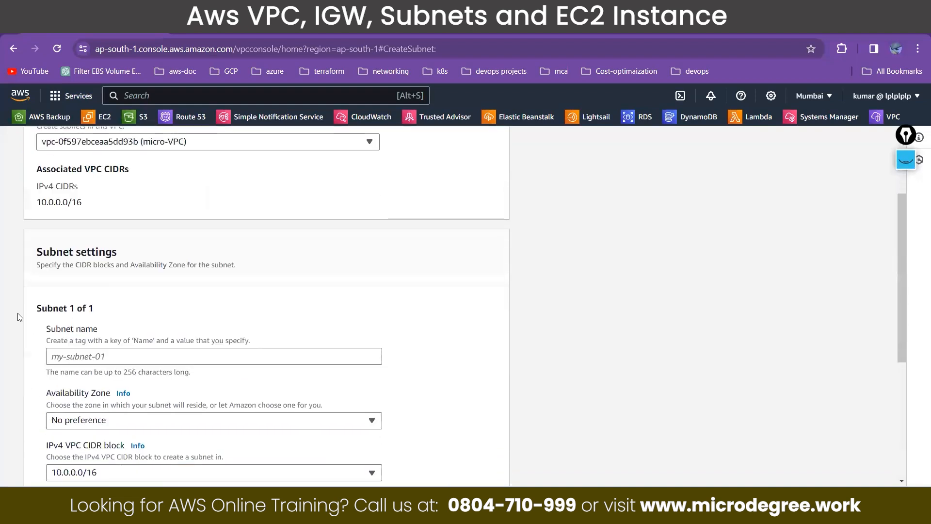
pyautogui.moveTo(37, 310); pyautogui.dragTo(100, 312)
pyautogui.click(90, 354)
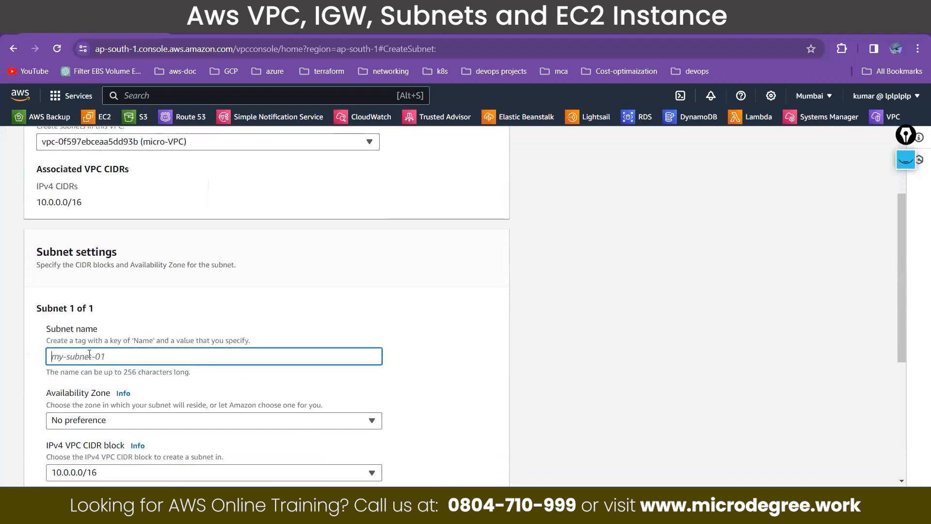
pyautogui.write('public-subnet01')
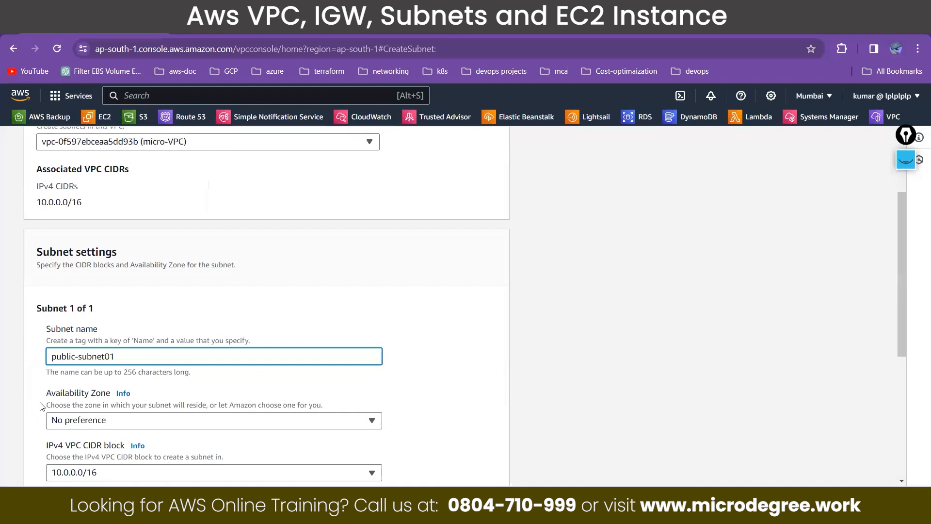
# Step: Set the availability zone of public-subnet01 to Asia Pacific (Mumbai) / ap-south-1a
pyautogui.moveTo(45, 394); pyautogui.dragTo(111, 401)
pyautogui.scroll(-3, 264, 316)
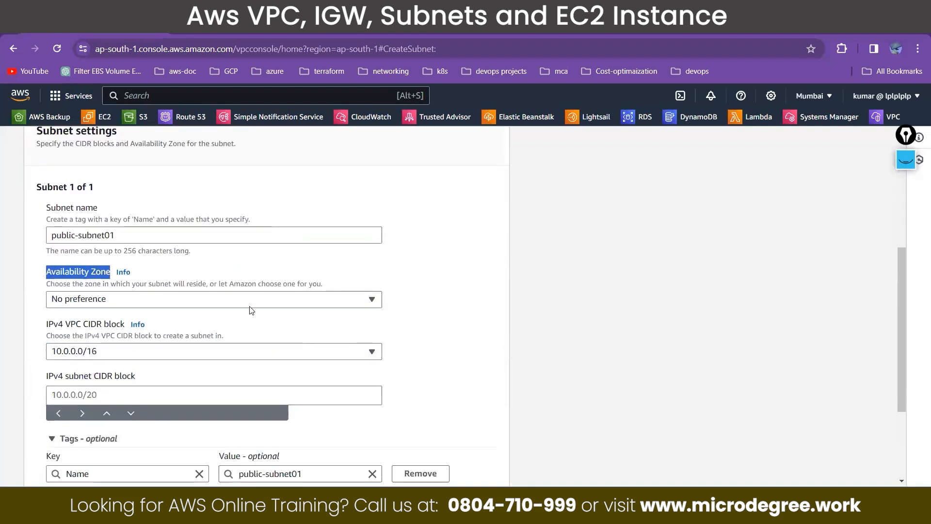
pyautogui.click(249, 302)
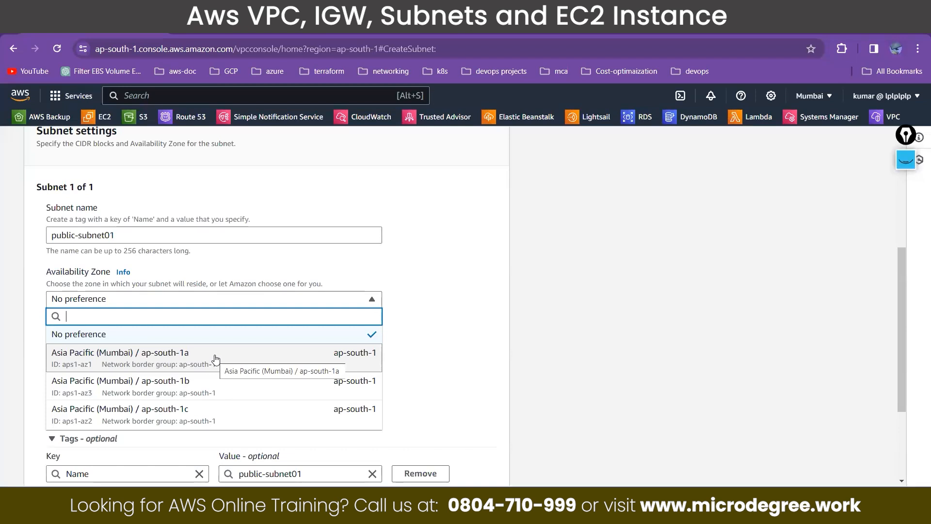
pyautogui.click(216, 359)
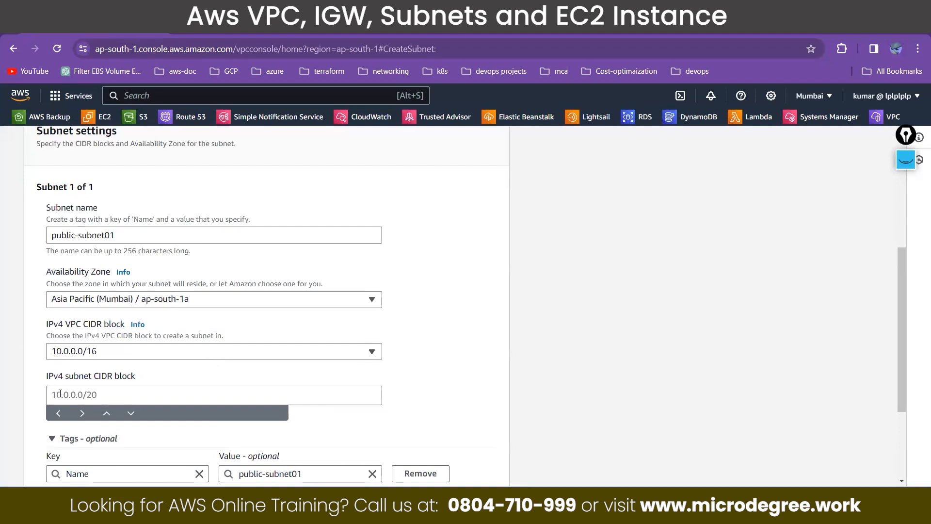
# Step: Set the IPv4 subnet CIDR block of public-subnet01 to 10.0.1.0/24 and check its number of IPs
pyautogui.click(177, 393)
pyautogui.write('10.0.')
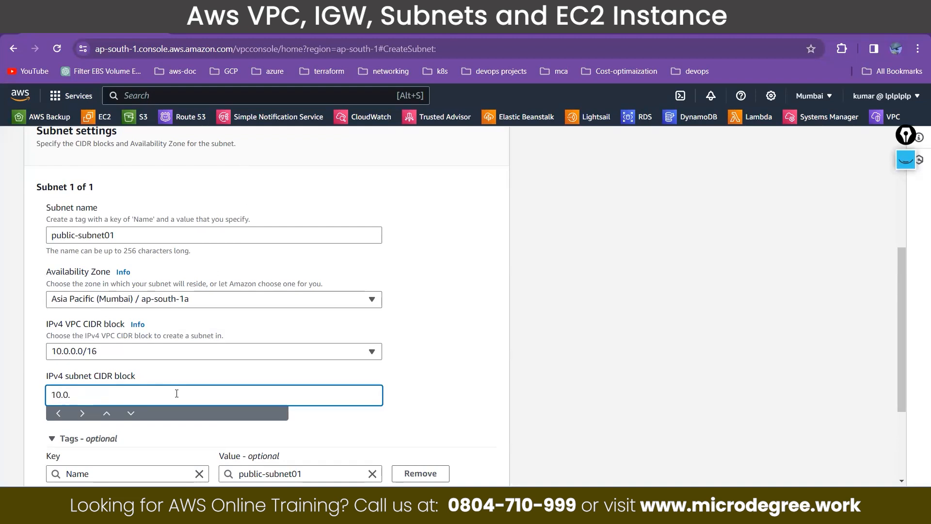
pyautogui.click(55, 354)
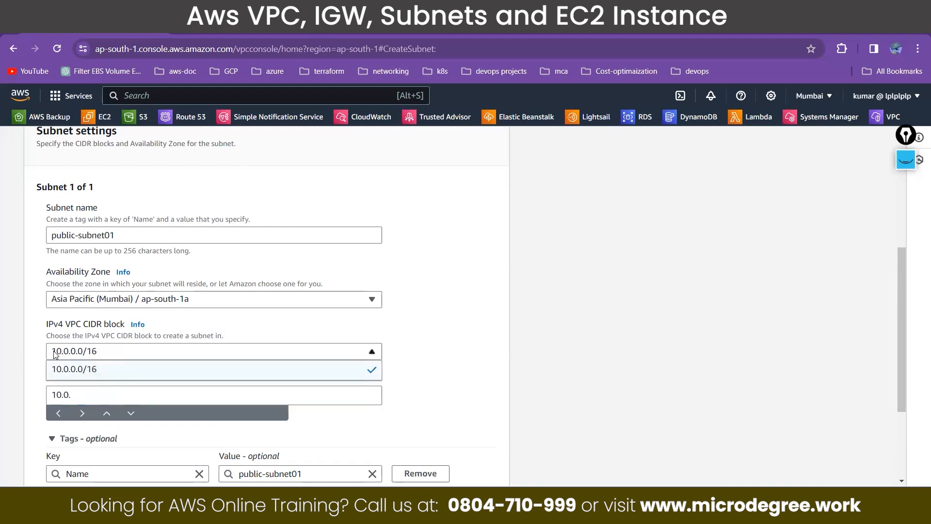
pyautogui.click(34, 391)
pyautogui.click(81, 399)
pyautogui.write('1.0/24')
pyautogui.moveTo(354, 397); pyautogui.dragTo(381, 399)
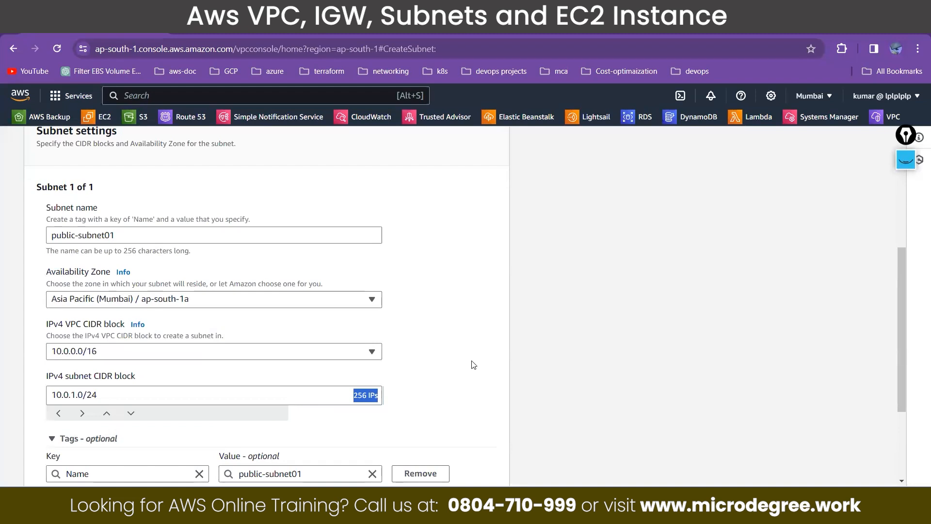
# Step: Try a /25 prefix in the IPv4 subnet CIDR block of public-subnet01
pyautogui.click(179, 389)
pyautogui.press('BackSpace')
pyautogui.write('5')
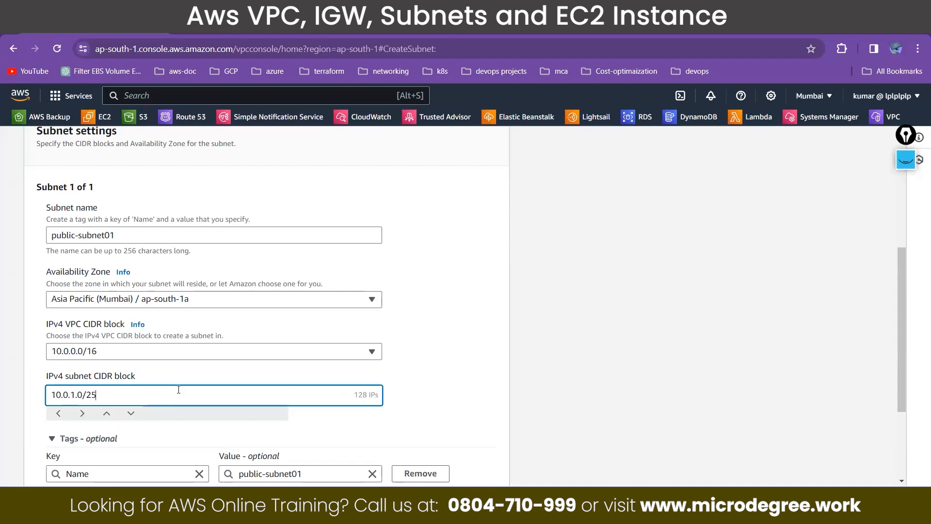
# Step: Set the prefix of the subnet CIDR block to /24 and create public-subnet01
pyautogui.press('BackSpace')
pyautogui.write('4')
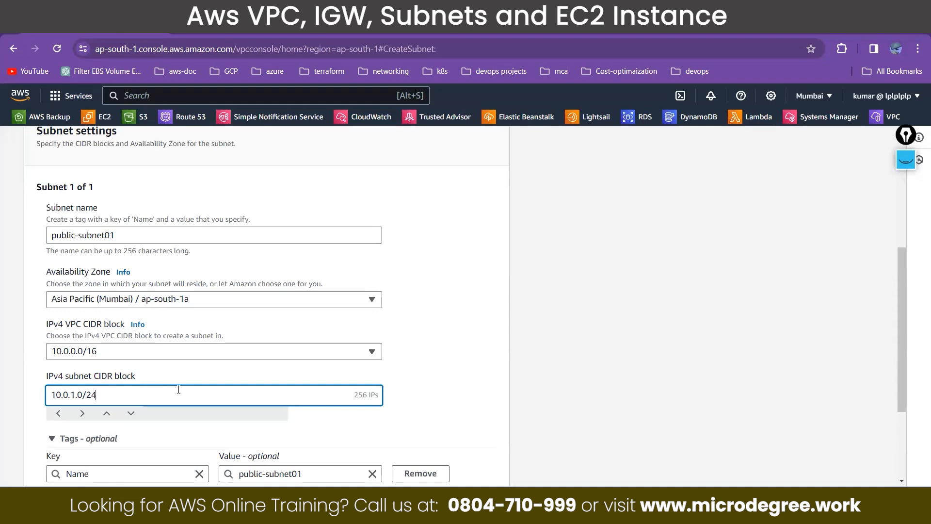
pyautogui.scroll(-3, 178, 389)
pyautogui.click(456, 465)
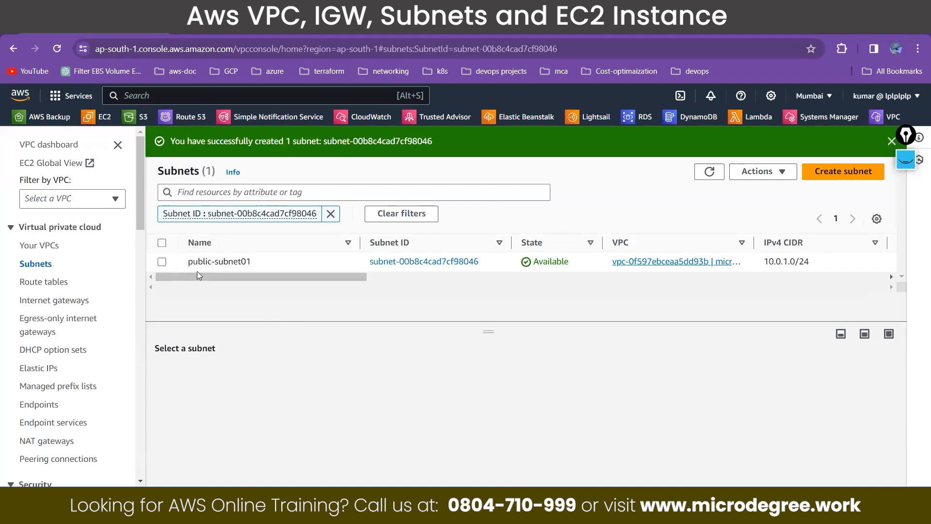
# Step: Start another subnet in micro-VPC and name it public-subnet-02
pyautogui.click(822, 183)
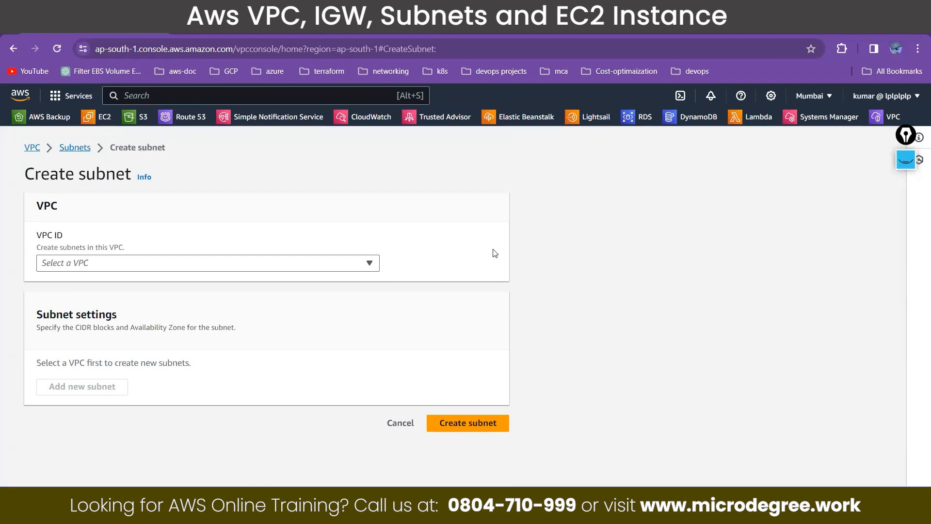
pyautogui.click(293, 264)
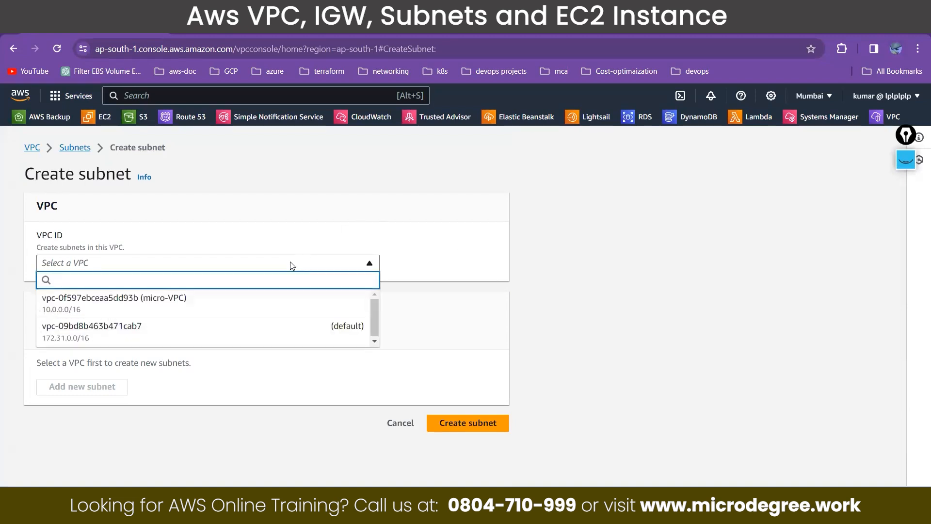
pyautogui.click(188, 301)
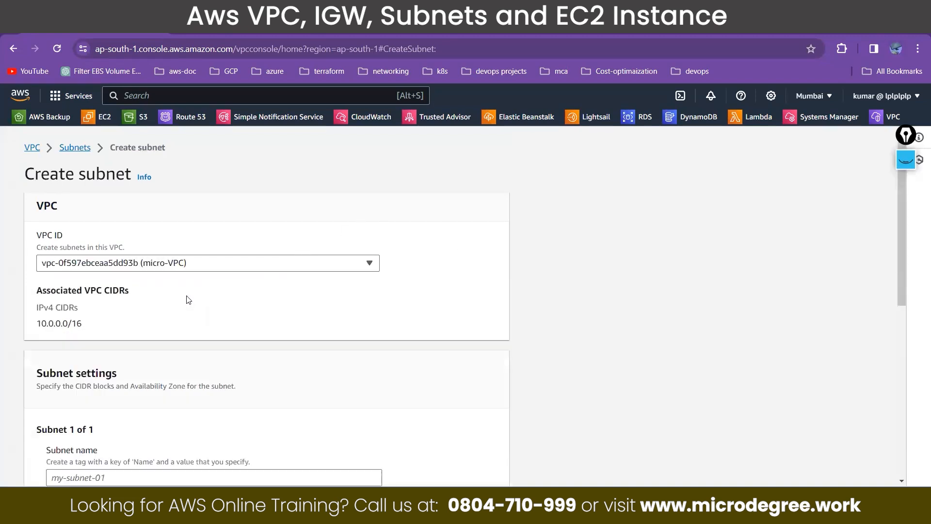
pyautogui.scroll(-1, 188, 301)
pyautogui.click(162, 416)
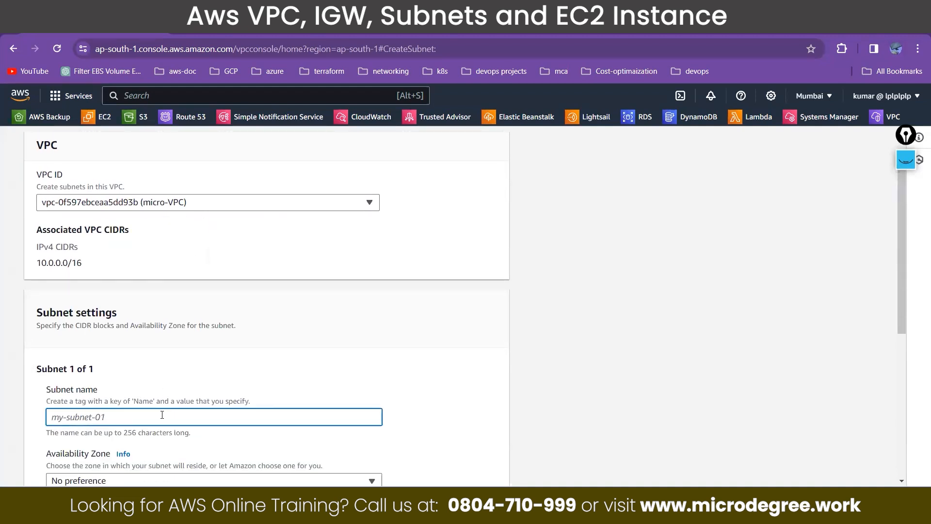
pyautogui.write('public-subnet-02')
# Step: View the availability zone options for public-subnet-02 and compare them with the building marked 1b on the annotated photo
pyautogui.scroll(-1, 166, 407)
pyautogui.click(147, 426)
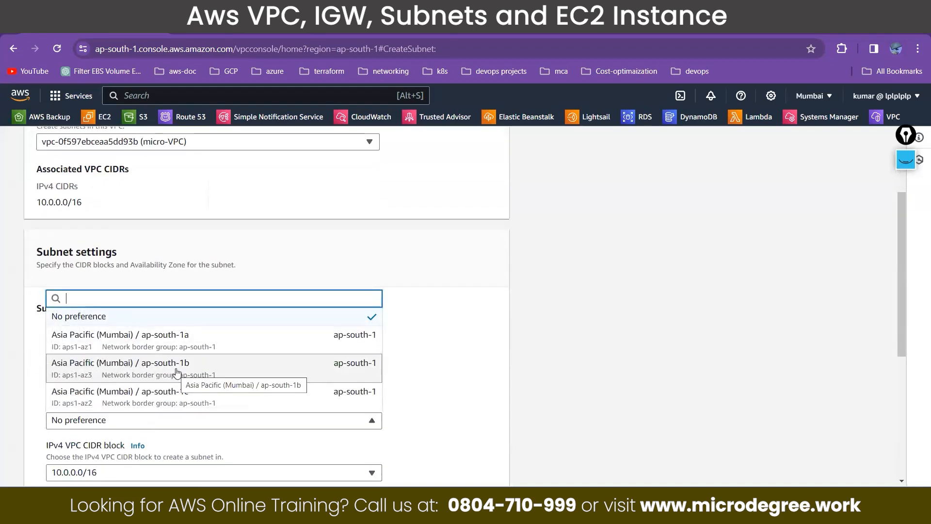
pyautogui.click(339, 507)
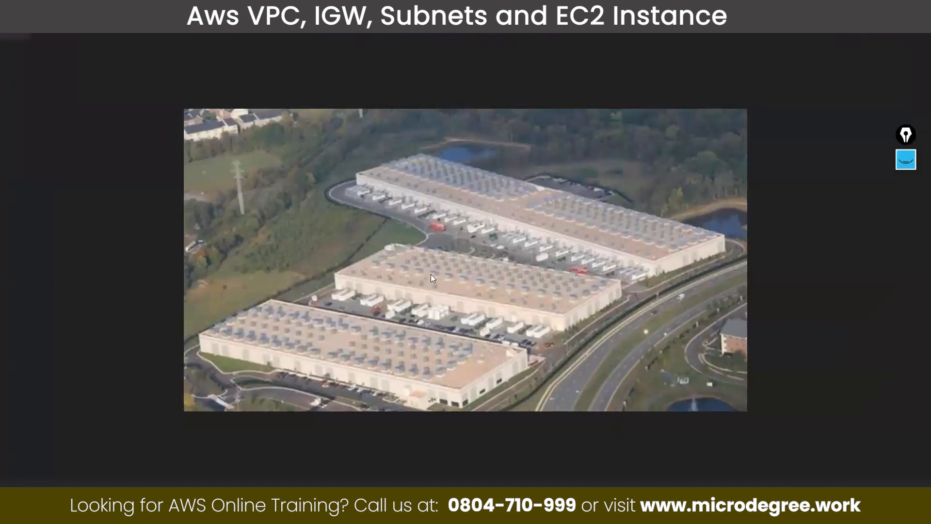
pyautogui.click(910, 157)
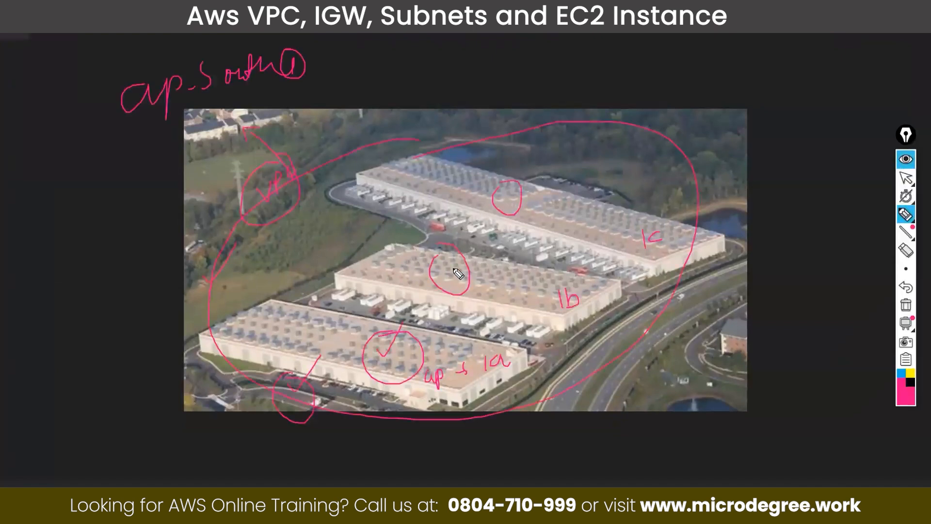
pyautogui.click(906, 159)
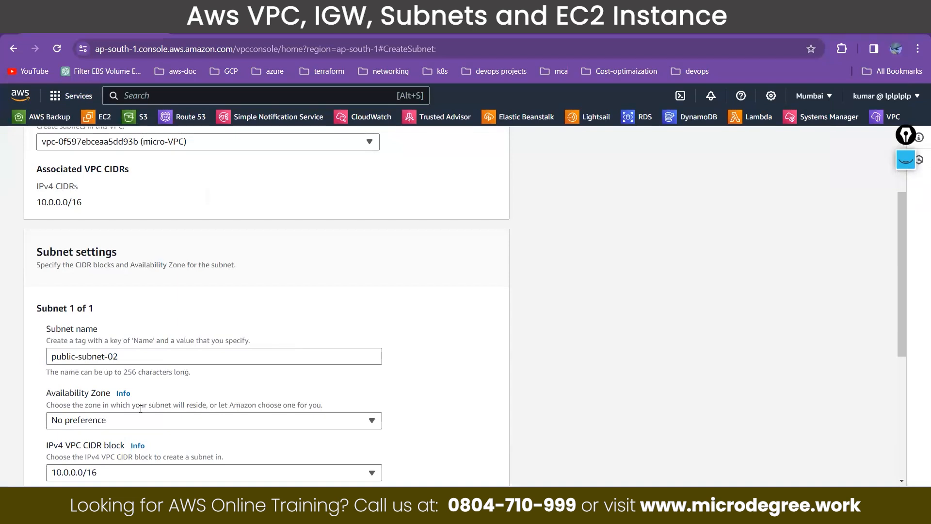
# Step: Enter 10.0.1.0/24 as the IPv4 subnet CIDR block of public-subnet-02 and try to create the subnet
pyautogui.scroll(-4, 94, 330)
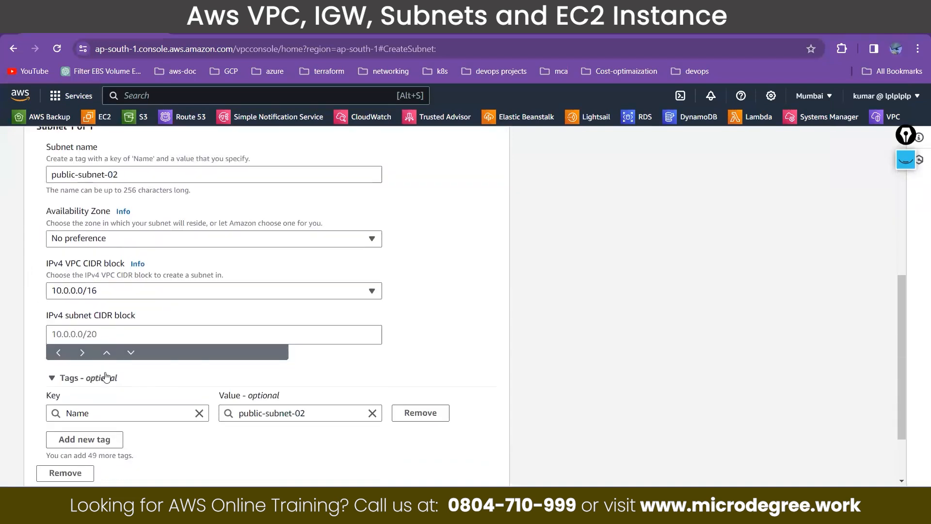
pyautogui.click(94, 330)
pyautogui.write('10.0')
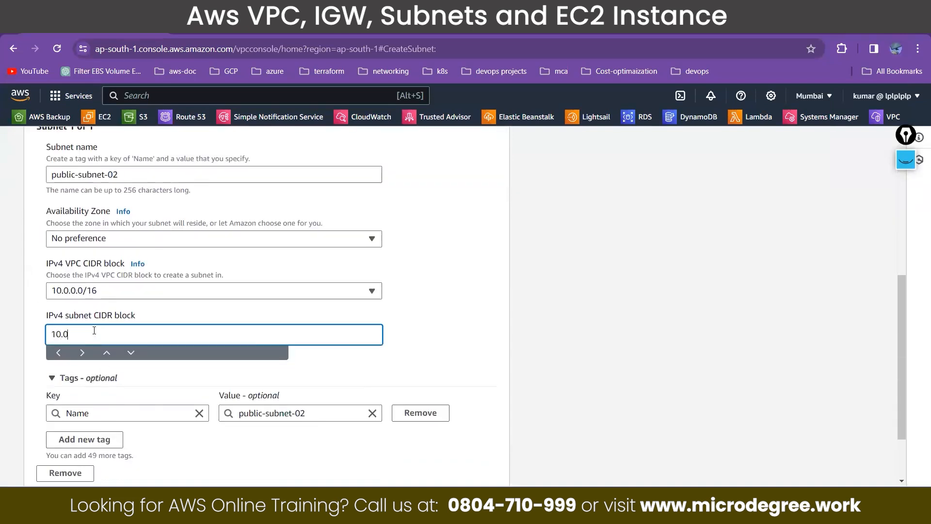
pyautogui.write('.1.0/24')
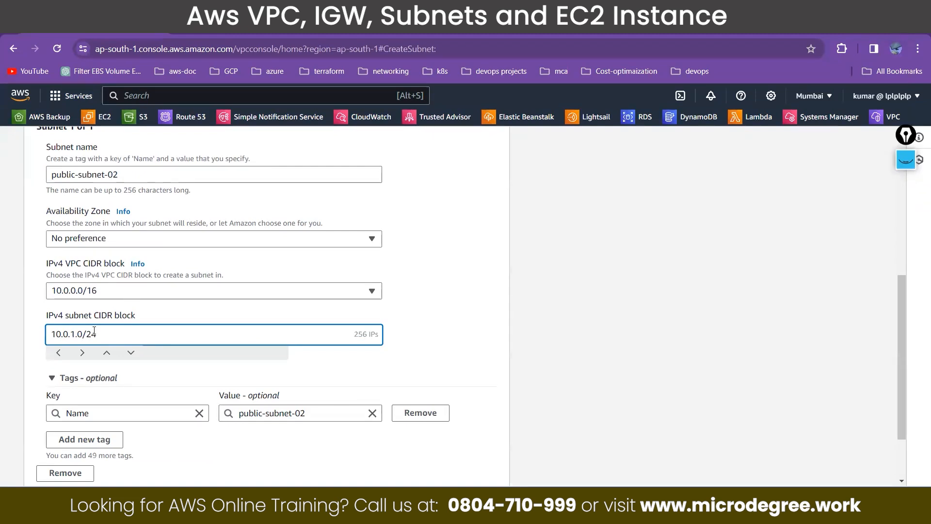
pyautogui.scroll(-3, 385, 333)
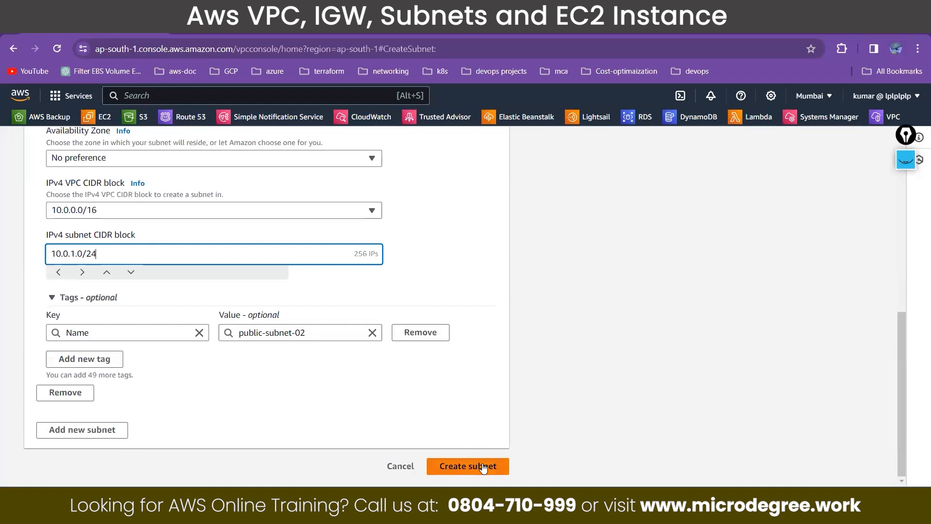
pyautogui.click(468, 467)
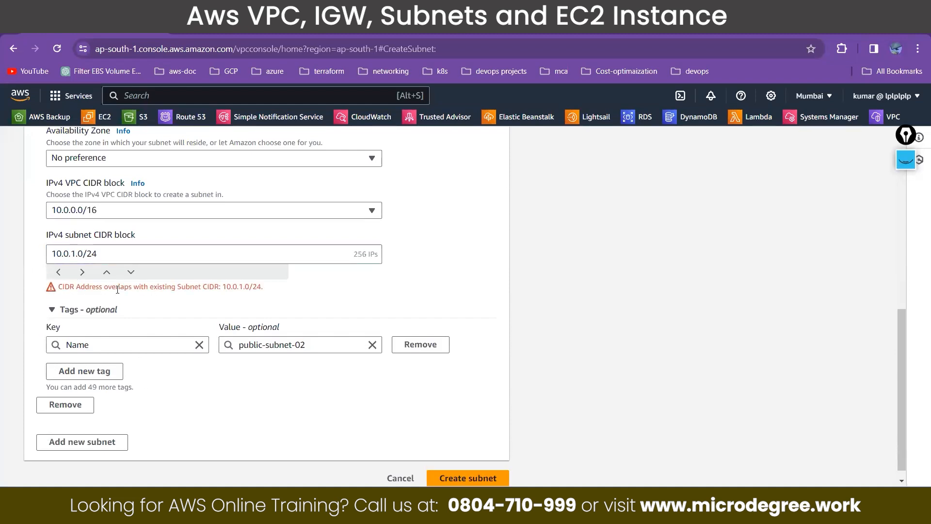
# Step: Read the CIDR error and change the subnet CIDR block of public-subnet-02 to 10.0.2.0/24
pyautogui.moveTo(104, 289); pyautogui.dragTo(132, 290)
pyautogui.click(74, 253)
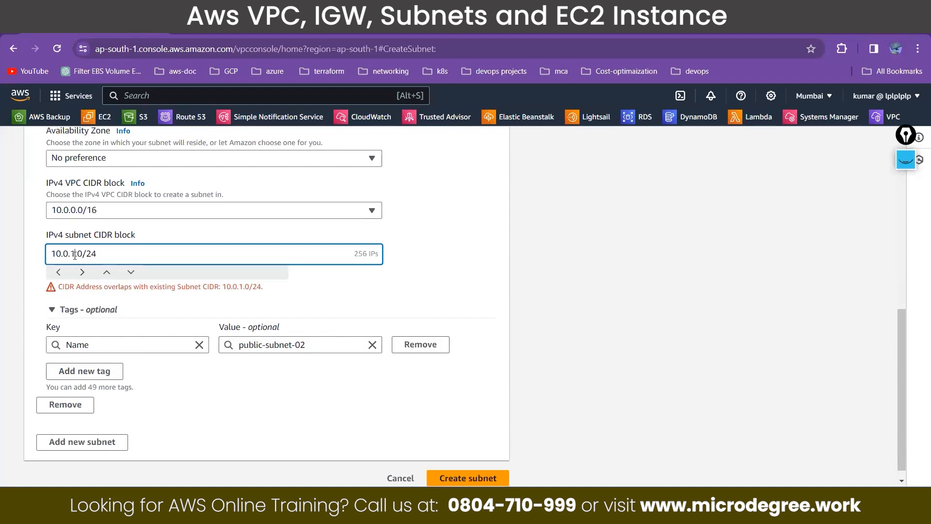
pyautogui.press('Delete')
pyautogui.write('2')
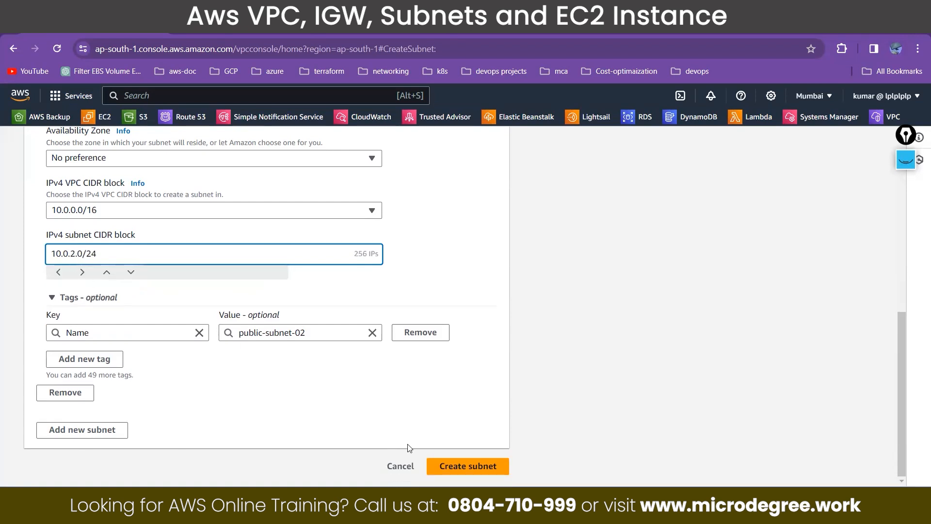
# Step: Create public-subnet-02 with the entered settings and clear the subnet ID filter from the subnet list
pyautogui.click(469, 468)
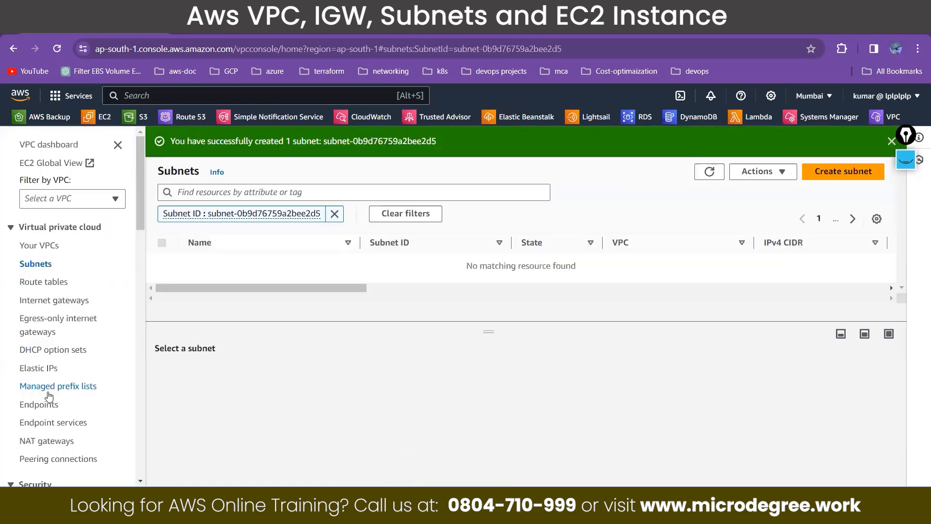
pyautogui.click(335, 214)
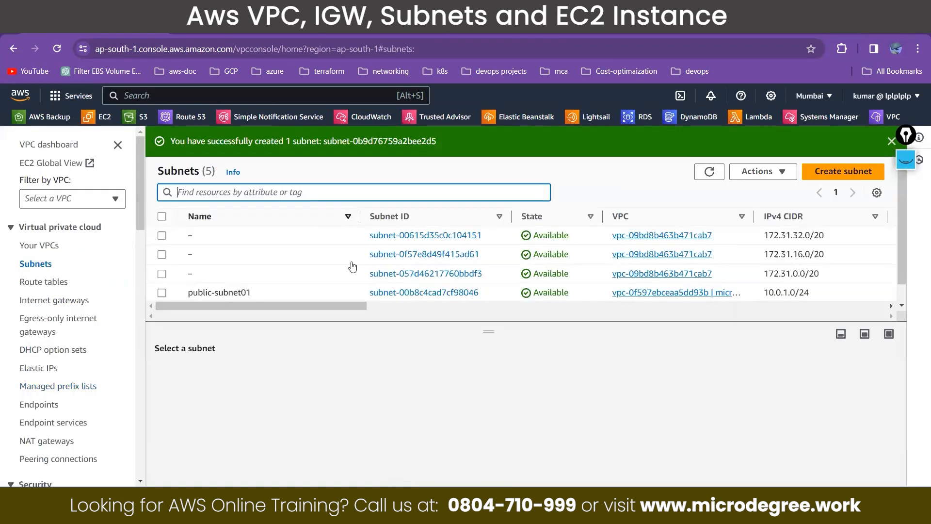
# Step: Start another subnet in micro-VPC, name it public-subnet-03 and set its availability zone to ap-south-1c
pyautogui.click(844, 171)
pyautogui.click(135, 266)
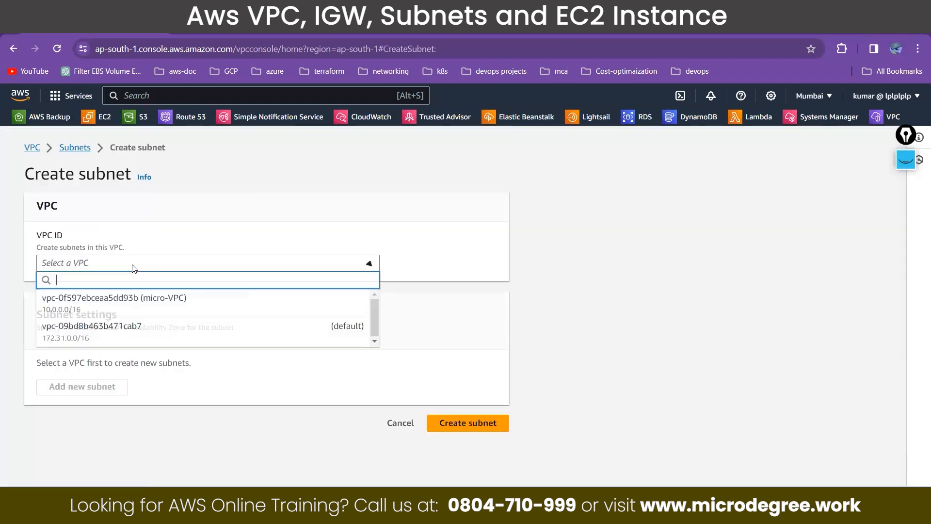
pyautogui.click(144, 307)
pyautogui.scroll(-4, 144, 307)
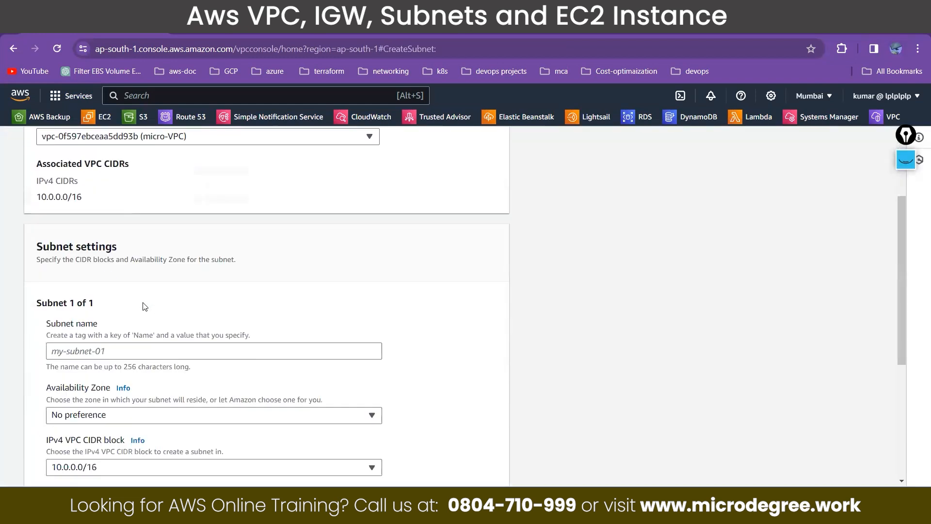
pyautogui.click(145, 294)
pyautogui.write('public-subnet-03')
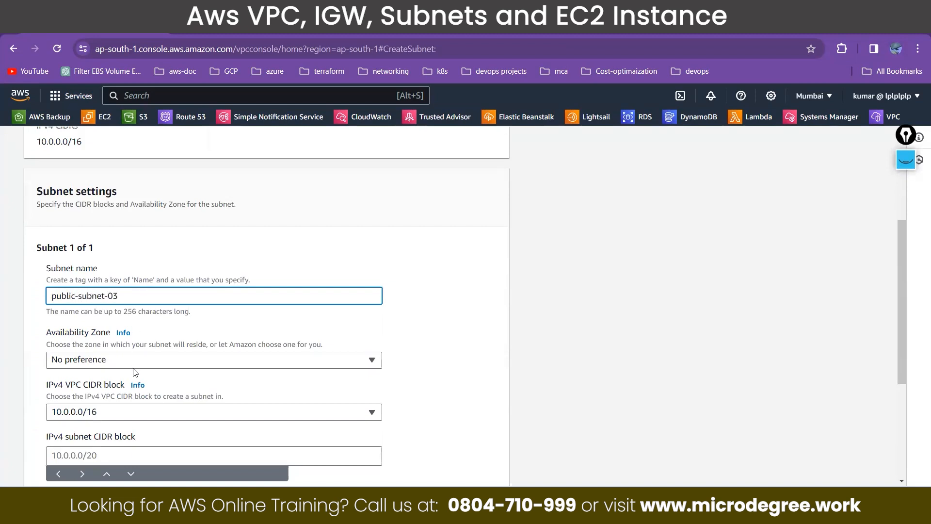
pyautogui.click(135, 361)
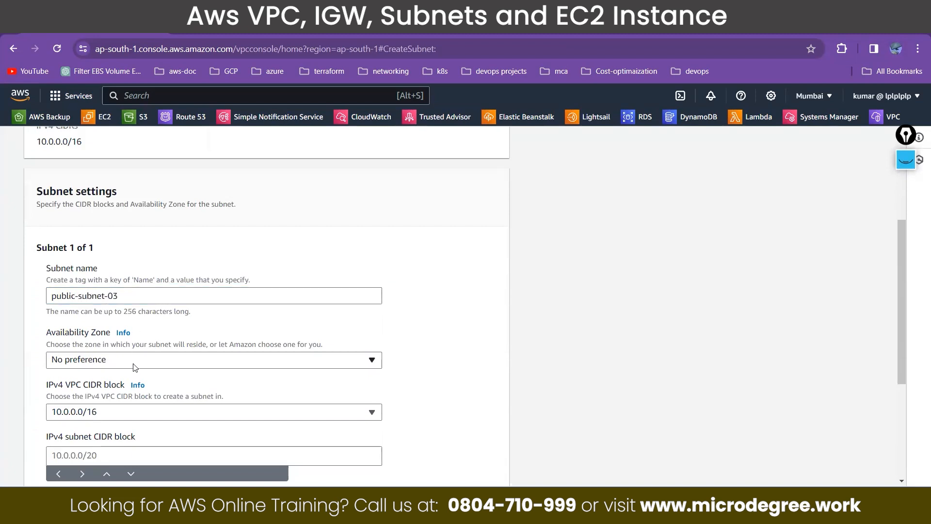
pyautogui.click(147, 342)
# Step: Enter 10.0.3.0/24 as the IPv4 subnet CIDR block of public-subnet-03 and create the subnet
pyautogui.scroll(-3, 147, 343)
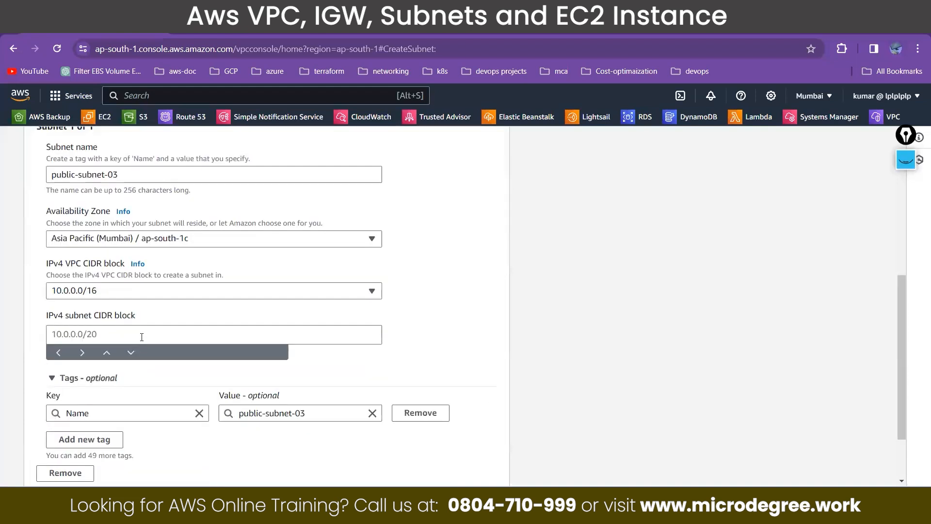
pyautogui.click(88, 335)
pyautogui.write('10.0.3.')
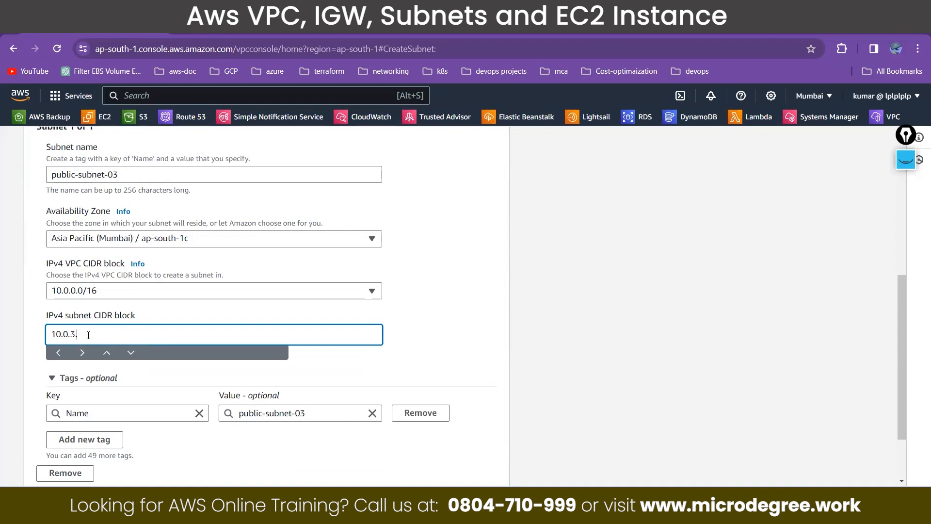
pyautogui.write('24')
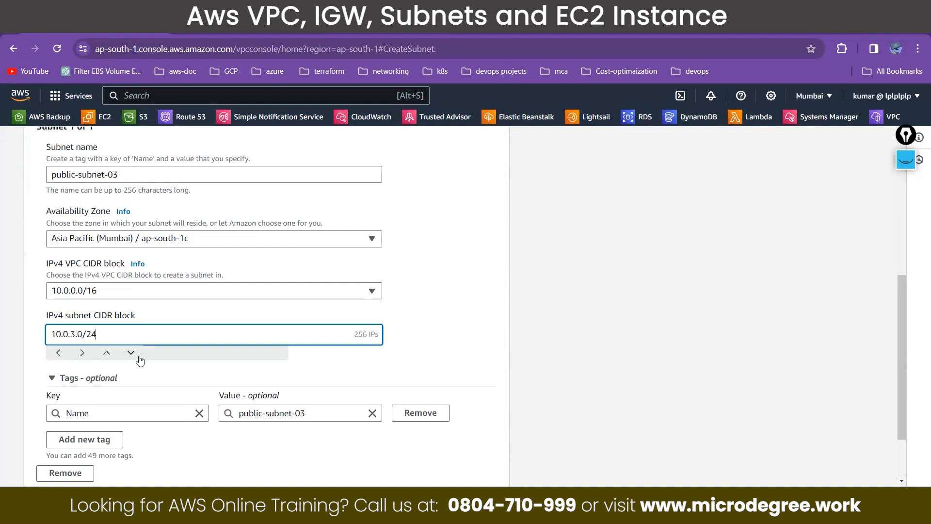
pyautogui.scroll(-3, 129, 355)
pyautogui.click(482, 465)
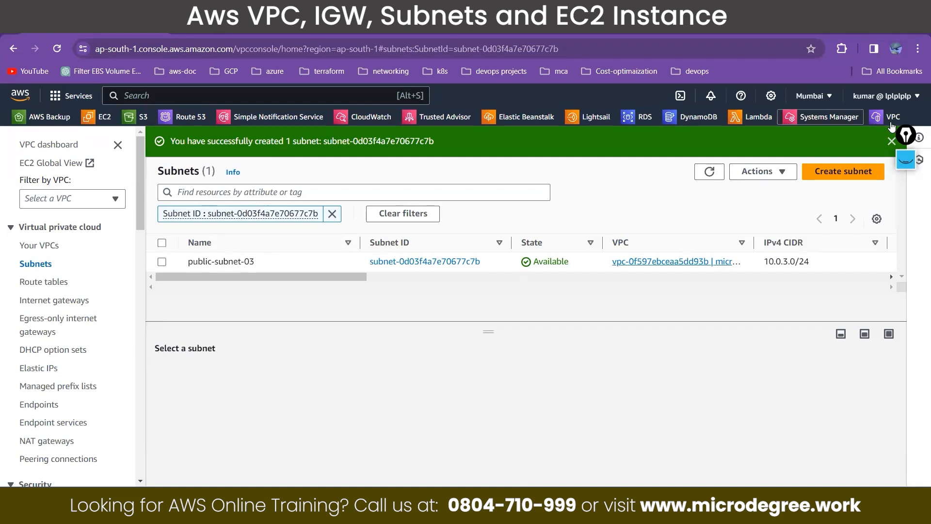
# Step: Copy the VPC ID of micro-VPC and filter the subnet list by it
pyautogui.click(891, 142)
pyautogui.click(332, 185)
pyautogui.click(38, 245)
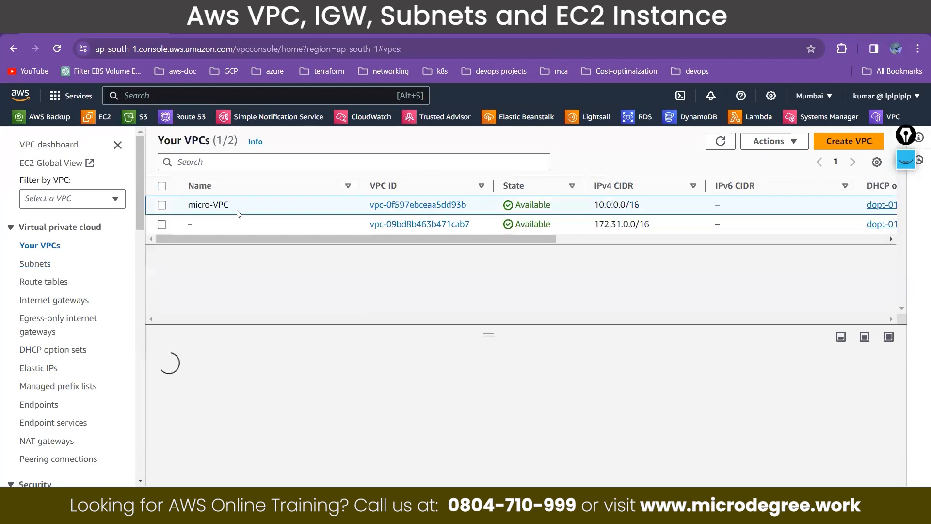
pyautogui.click(232, 208)
pyautogui.moveTo(467, 205); pyautogui.dragTo(368, 210)
pyautogui.hotkey('ctrl', 'c')
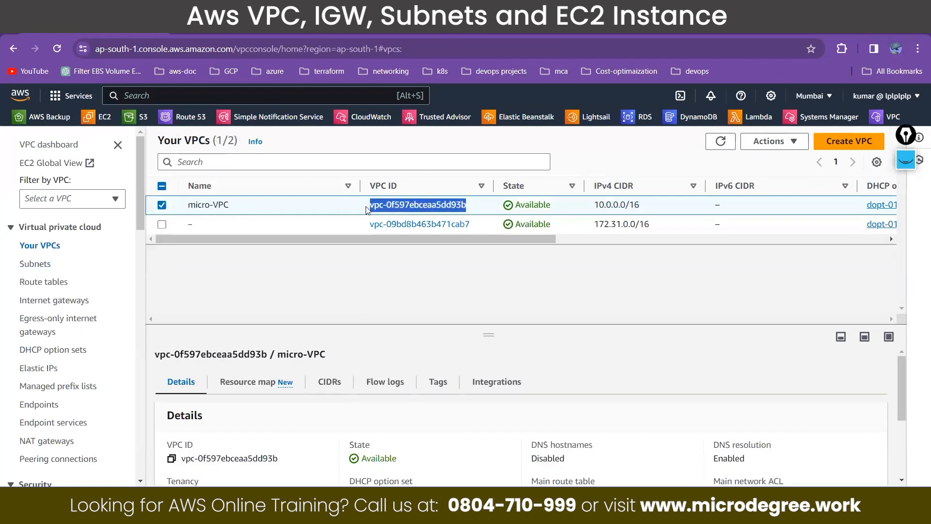
pyautogui.click(33, 265)
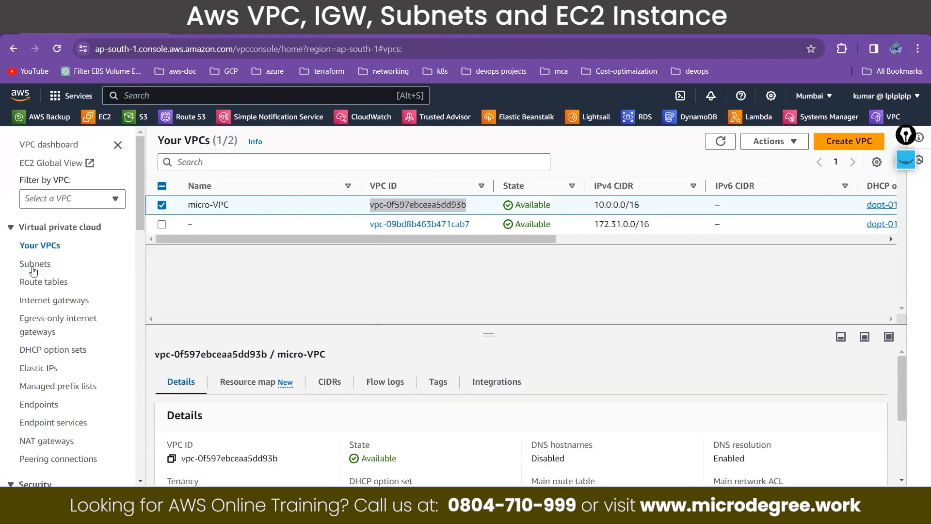
pyautogui.click(244, 161)
pyautogui.hotkey('ctrl', 'v')
pyautogui.press('Return')
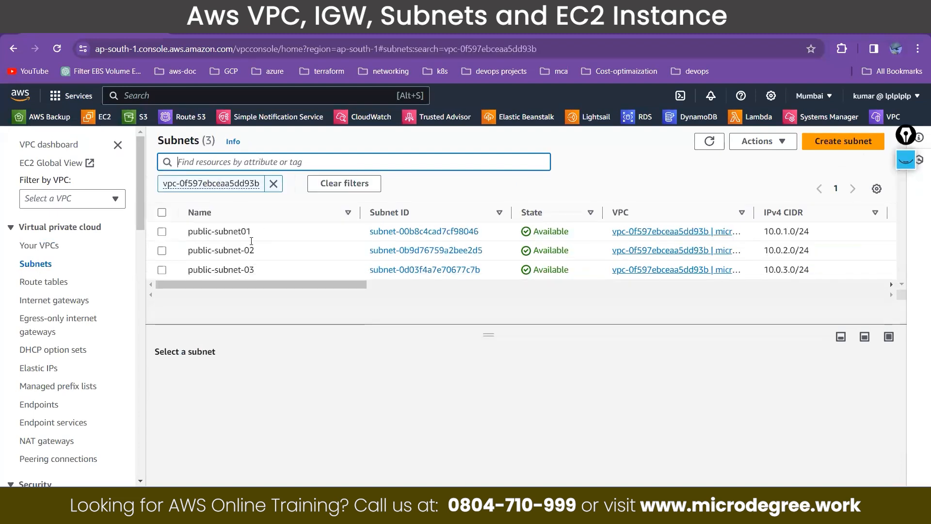
# Step: Compare the availability zones of the micro-VPC subnets and leave only public-subnet-02 selected
pyautogui.moveTo(343, 291); pyautogui.dragTo(556, 293)
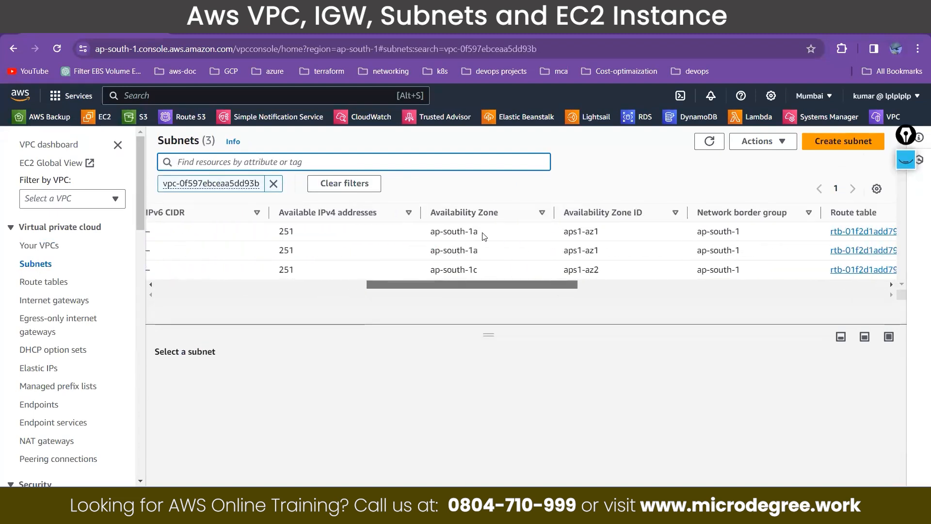
pyautogui.doubleClick(473, 231)
pyautogui.doubleClick(473, 250)
pyautogui.moveTo(477, 270); pyautogui.dragTo(216, 287)
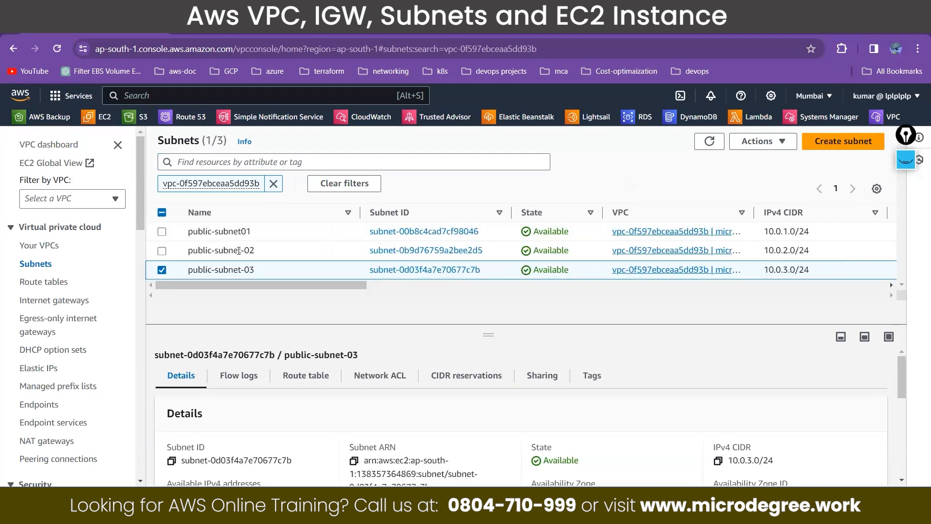
pyautogui.moveTo(326, 284); pyautogui.dragTo(165, 280)
pyautogui.click(161, 269)
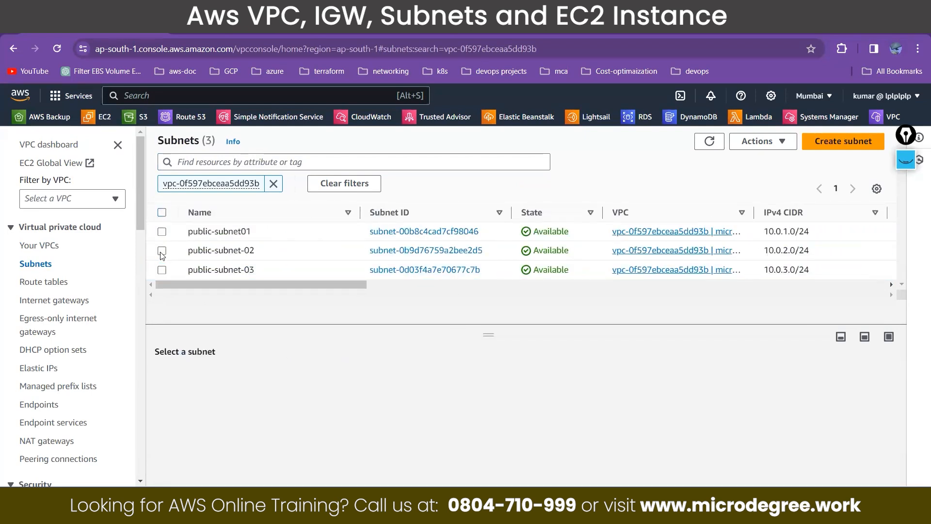
pyautogui.click(162, 251)
pyautogui.click(782, 144)
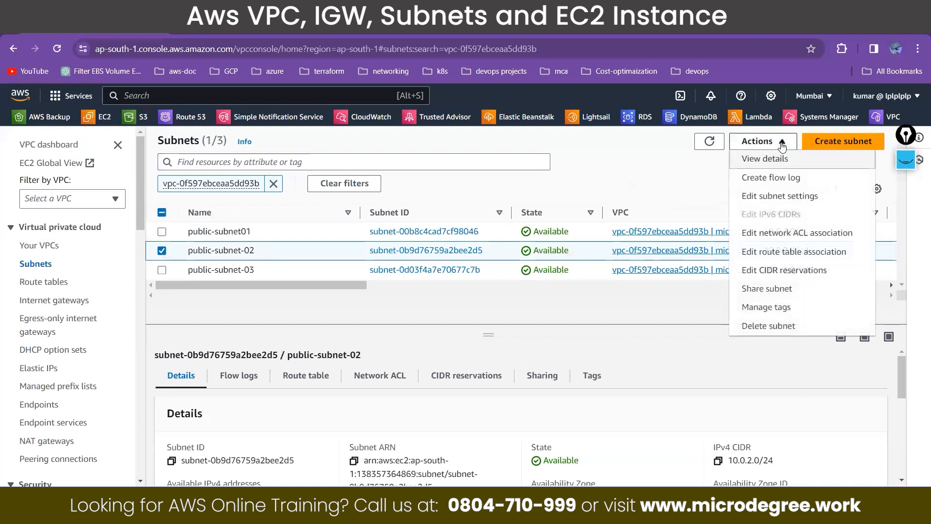
pyautogui.click(261, 250)
pyautogui.tripleClick(346, 274)
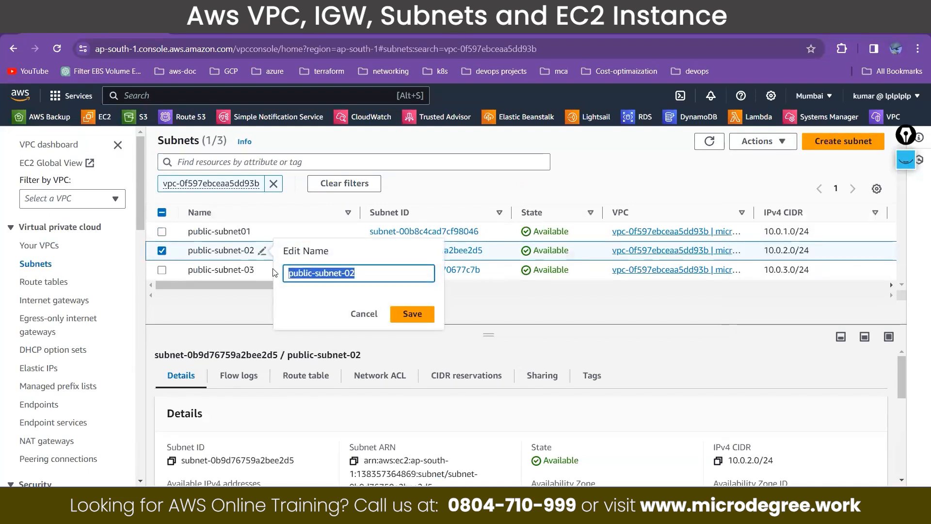
pyautogui.click(364, 314)
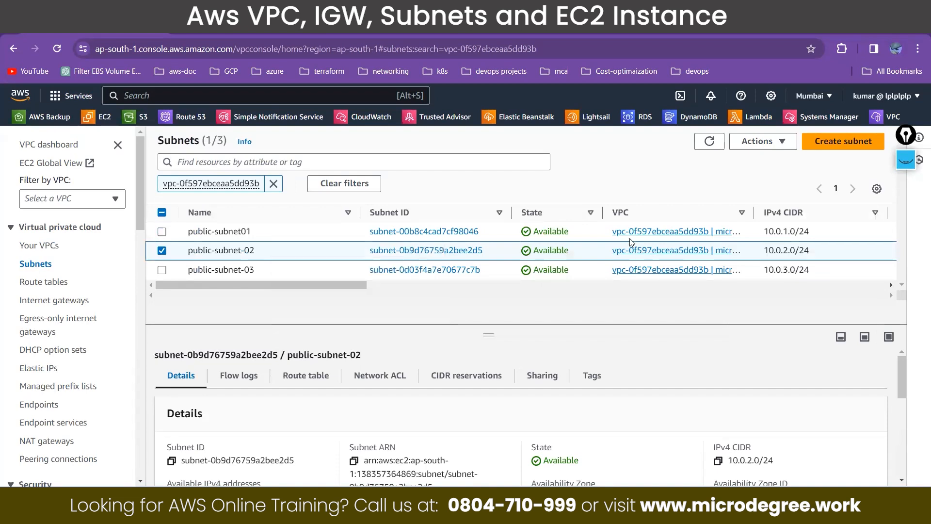
# Step: Delete public-subnet-02, confirming the deletion with the word delete
pyautogui.click(763, 141)
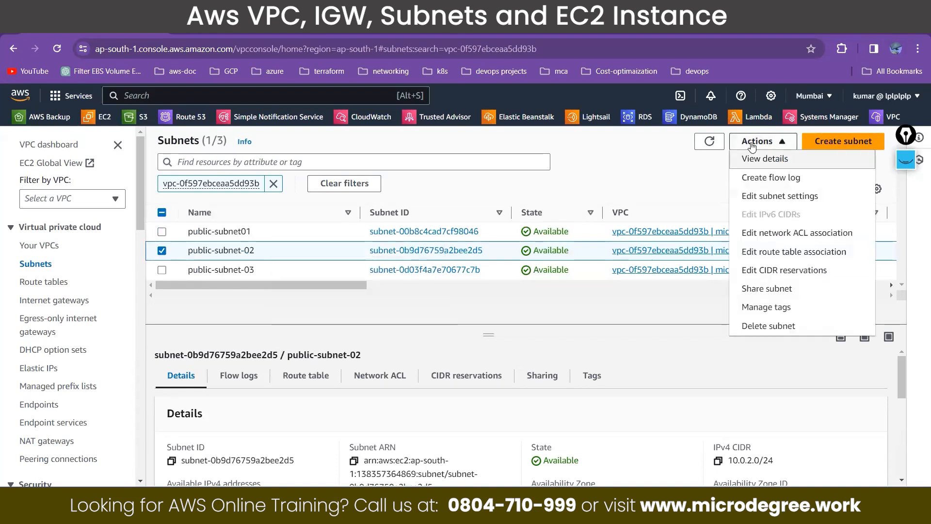
pyautogui.click(764, 325)
pyautogui.click(435, 345)
pyautogui.write('delete')
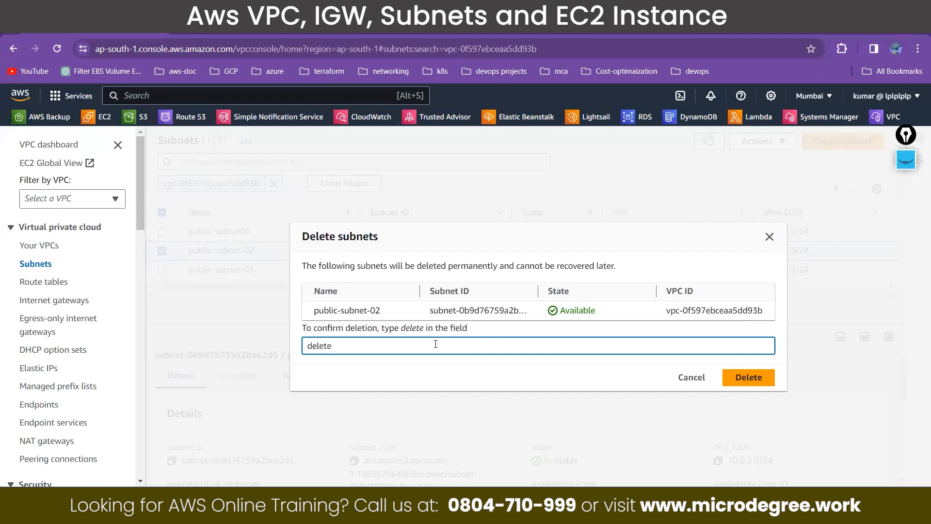
pyautogui.click(753, 378)
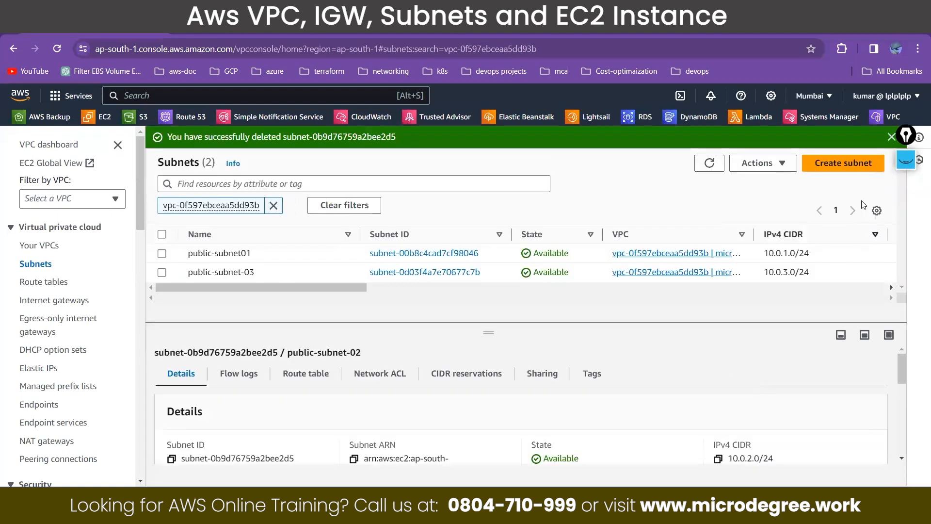
# Step: Start a replacement subnet in micro-VPC and name it public-subnet-02
pyautogui.click(844, 163)
pyautogui.click(192, 283)
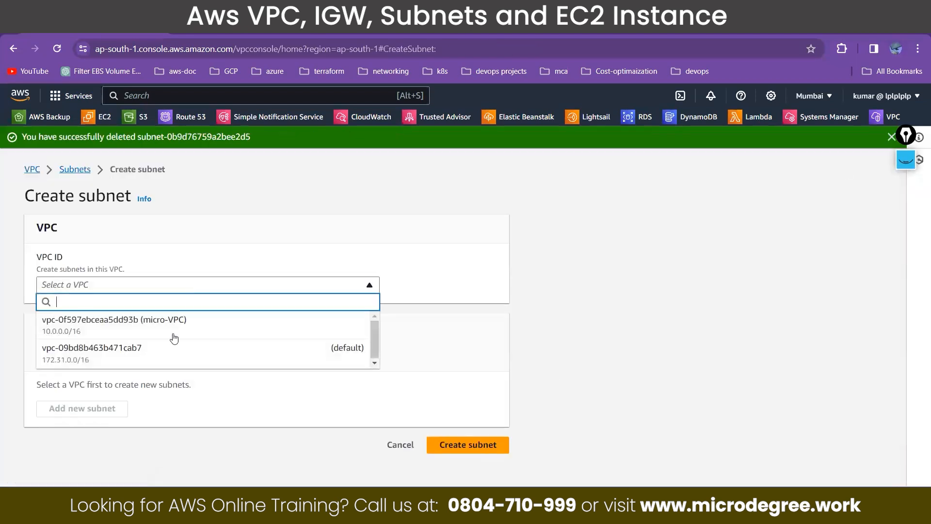
pyautogui.click(176, 329)
pyautogui.scroll(-3, 147, 387)
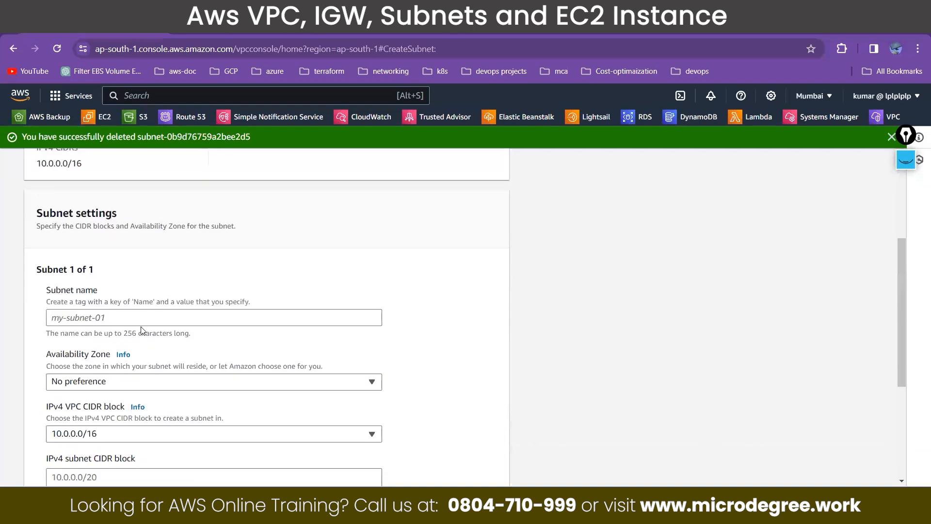
pyautogui.click(143, 316)
pyautogui.write('public-subnet-02')
# Step: Set the availability zone of the replacement public-subnet-02 to ap-south-1b
pyautogui.click(136, 386)
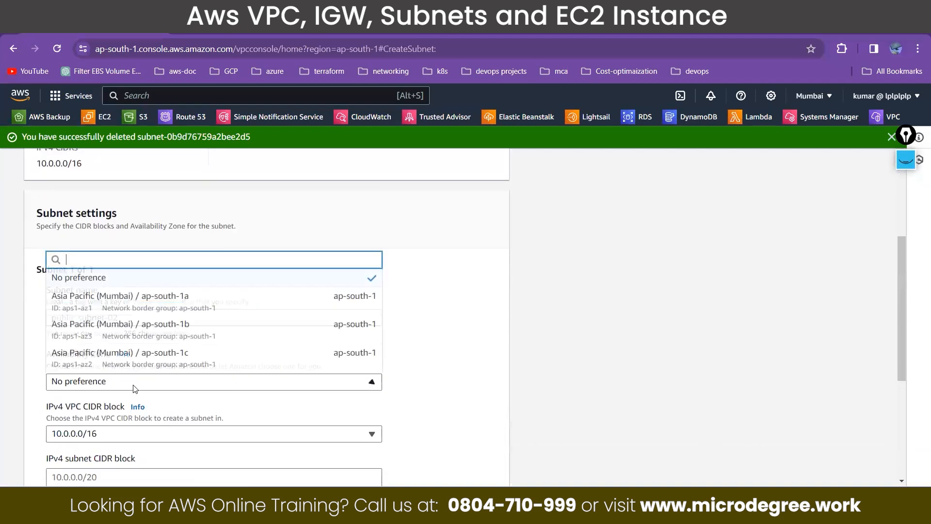
pyautogui.click(152, 355)
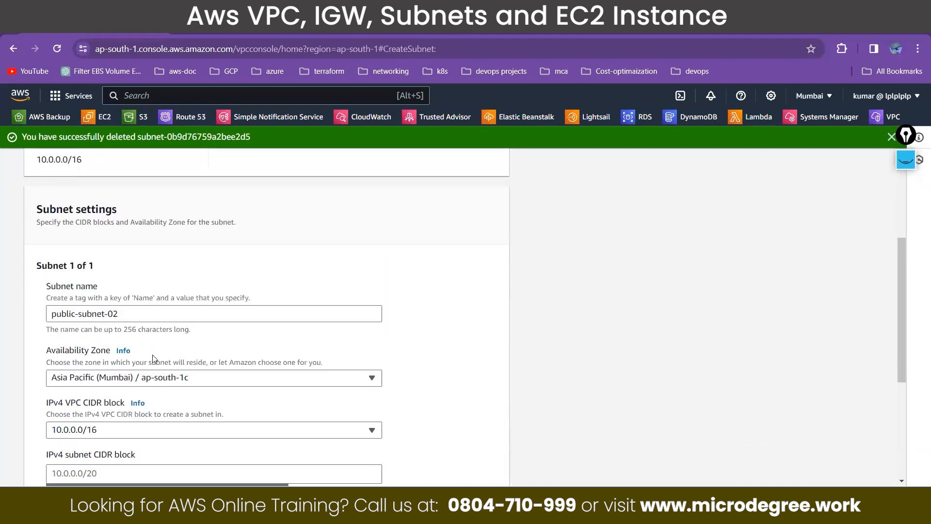
pyautogui.scroll(-2, 153, 356)
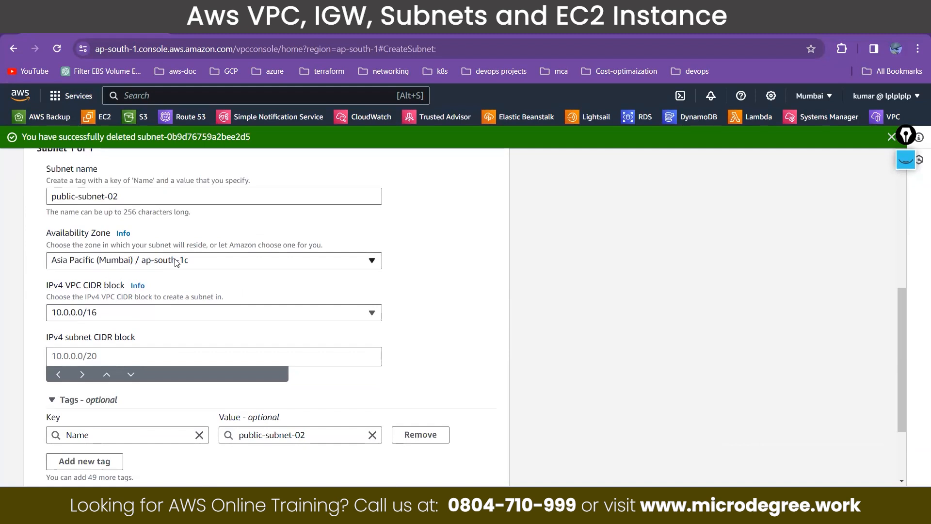
pyautogui.click(177, 260)
pyautogui.click(174, 355)
# Step: Enter 10.0.2.0/24 as the IPv4 subnet CIDR block of the replacement public-subnet-02 and create the subnet
pyautogui.click(165, 356)
pyautogui.write('10.0.0')
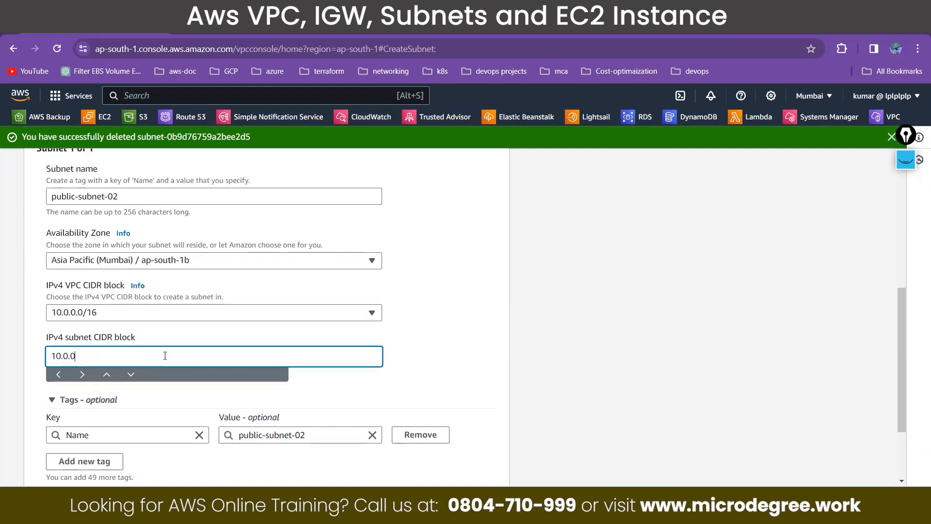
pyautogui.press('BackSpace')
pyautogui.write('2.0/24')
pyautogui.scroll(-2, 165, 355)
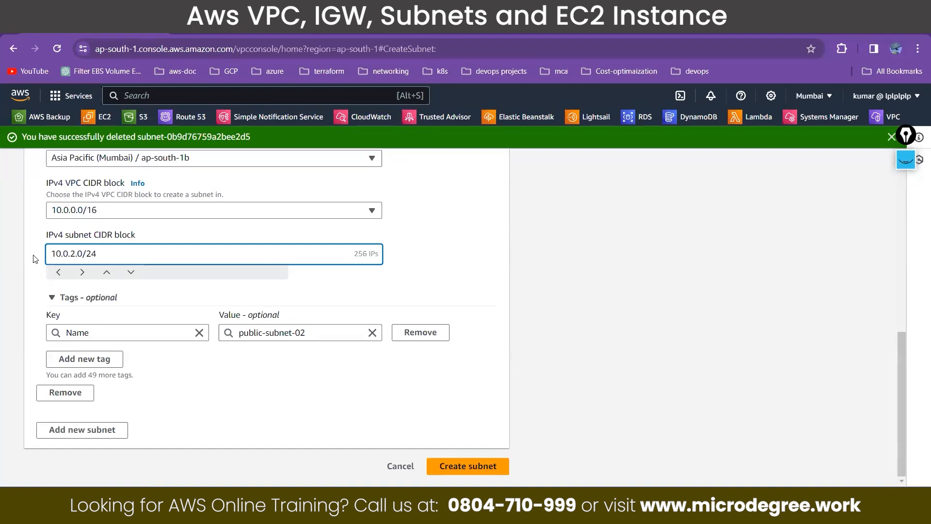
# Step: Copy the micro-VPC ID again and filter the subnet list by that VPC
pyautogui.moveTo(467, 204); pyautogui.dragTo(369, 206)
pyautogui.hotkey('ctrl', 'c')
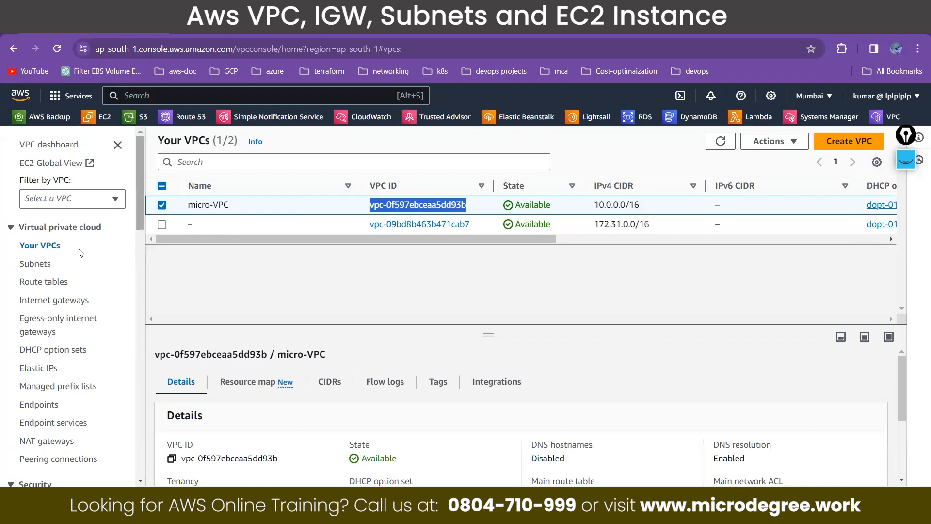
pyautogui.click(41, 263)
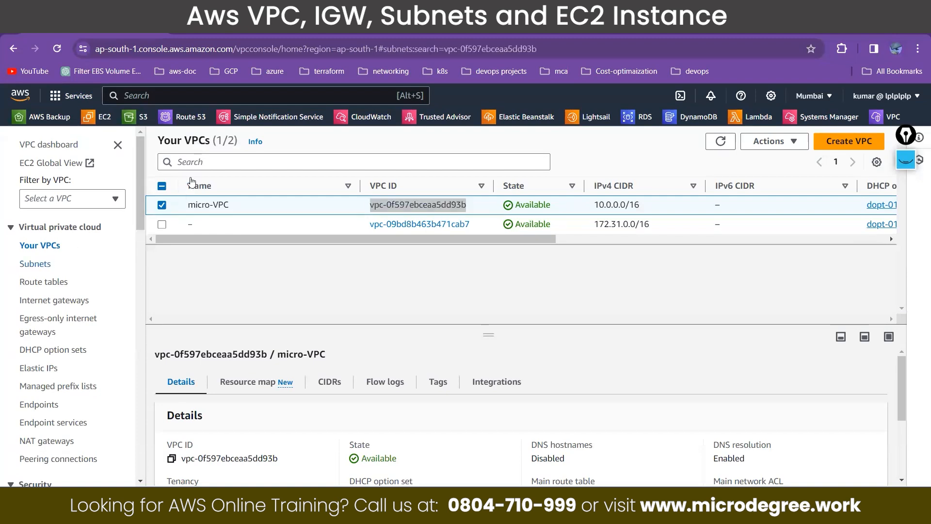
pyautogui.click(202, 162)
pyautogui.hotkey('ctrl', 'v')
pyautogui.click(242, 227)
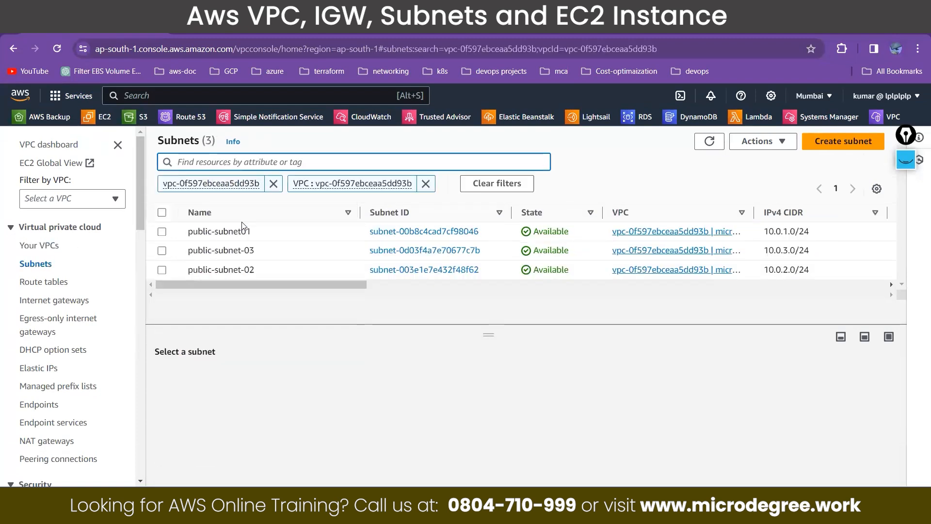
# Step: Examine the availability zones and the available IPv4 addresses of the three micro-VPC subnets
pyautogui.moveTo(273, 285); pyautogui.dragTo(488, 292)
pyautogui.hscroll(3, 487, 289)
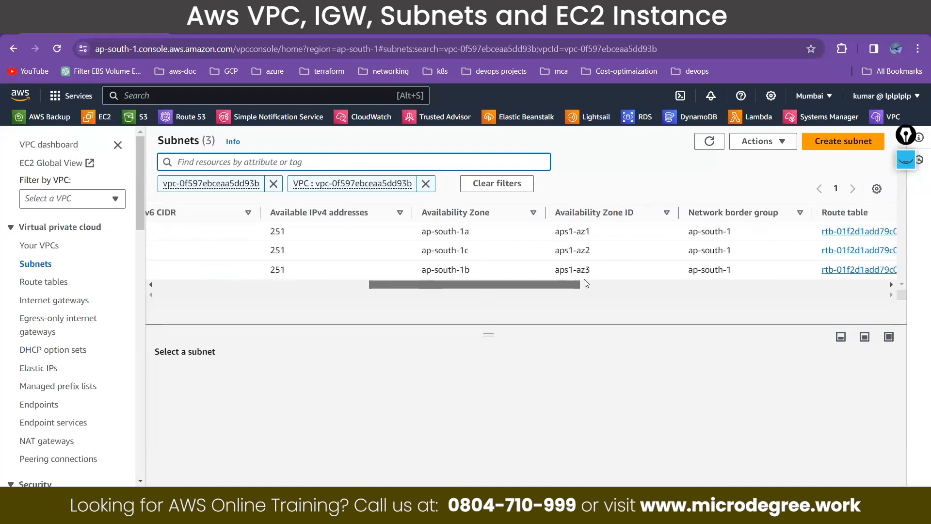
pyautogui.hscroll(3, 597, 242)
pyautogui.moveTo(600, 236); pyautogui.dragTo(549, 237)
pyautogui.moveTo(559, 285); pyautogui.dragTo(454, 280)
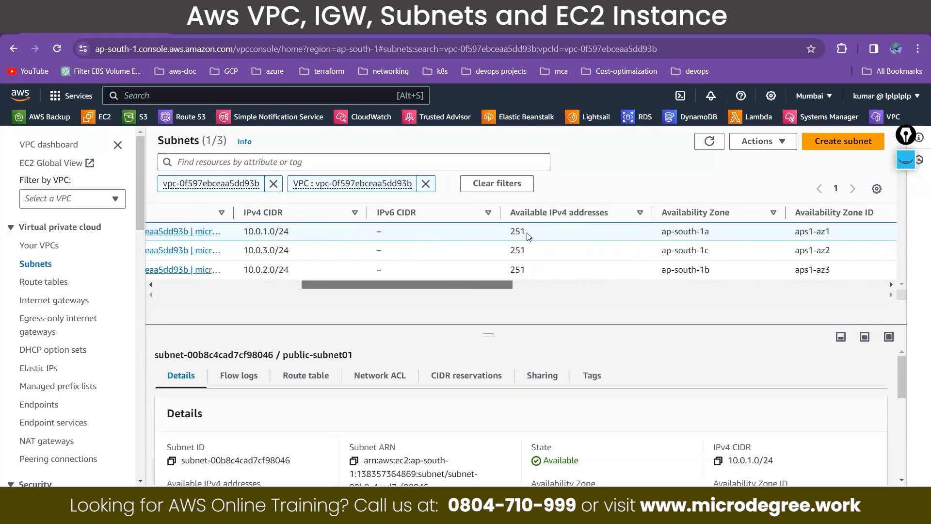
pyautogui.moveTo(529, 236); pyautogui.dragTo(512, 236)
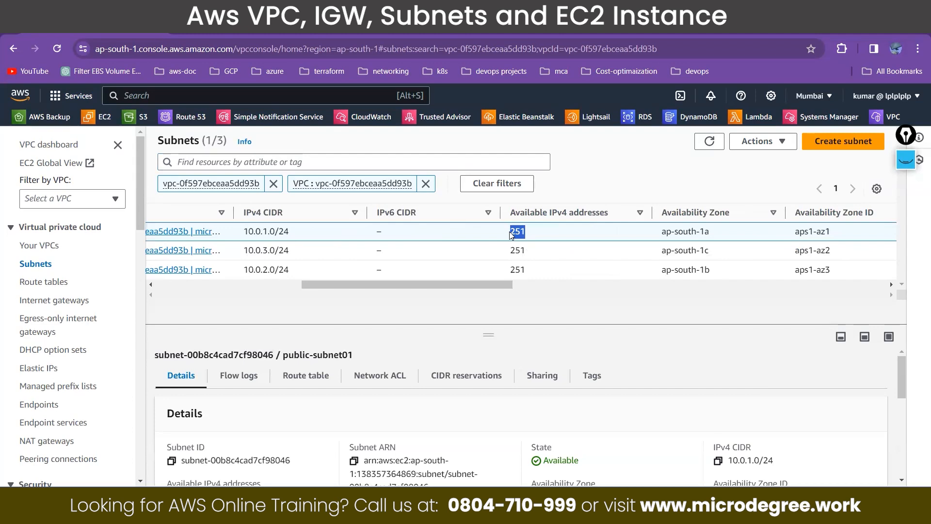
# Step: Handwrite 256 - 2 with the 2 circled over the subnet list, and a circled 254 beneath it
pyautogui.click(906, 165)
pyautogui.click(911, 212)
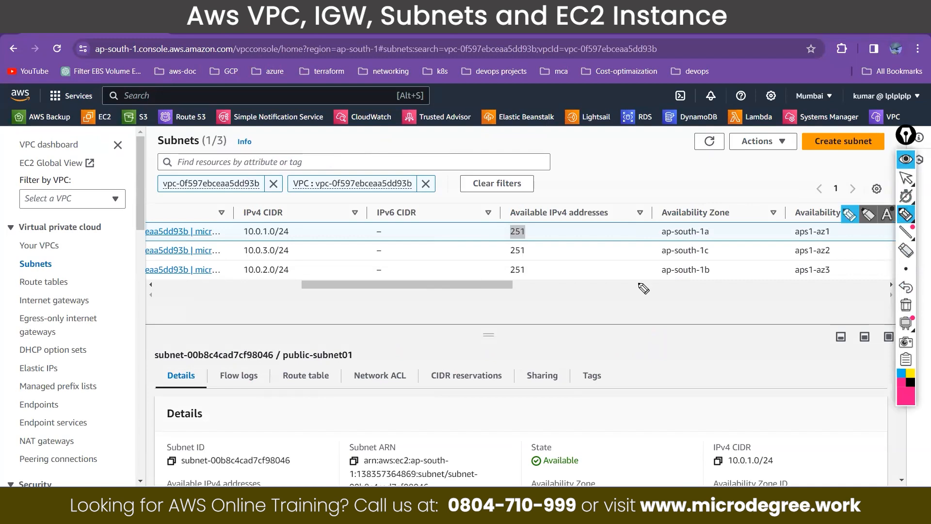
pyautogui.moveTo(529, 326); pyautogui.dragTo(546, 352)
pyautogui.moveTo(553, 314)
pyautogui.mouseDown()
pyautogui.moveTo(560, 342)
pyautogui.moveTo(566, 298)
pyautogui.mouseUp()
pyautogui.moveTo(575, 281)
pyautogui.mouseDown()
pyautogui.moveTo(579, 330)
pyautogui.moveTo(623, 293)
pyautogui.moveTo(638, 305)
pyautogui.mouseUp()
pyautogui.moveTo(623, 248)
pyautogui.mouseDown()
pyautogui.moveTo(613, 331)
pyautogui.moveTo(626, 250)
pyautogui.mouseUp()
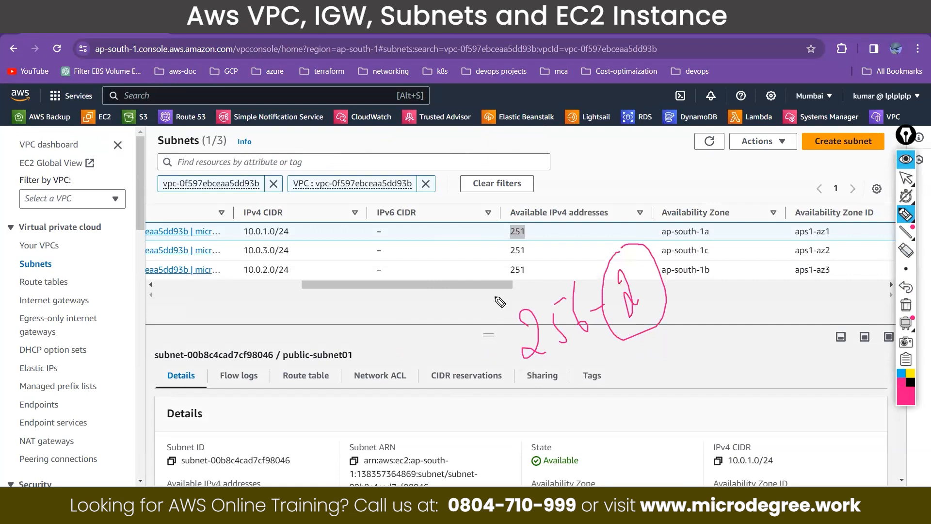
pyautogui.moveTo(564, 407); pyautogui.dragTo(580, 430)
pyautogui.moveTo(586, 410)
pyautogui.mouseDown()
pyautogui.moveTo(583, 428)
pyautogui.moveTo(598, 403)
pyautogui.mouseUp()
pyautogui.moveTo(602, 401); pyautogui.dragTo(614, 425)
pyautogui.moveTo(600, 379)
pyautogui.mouseDown()
pyautogui.moveTo(539, 422)
pyautogui.moveTo(623, 381)
pyautogui.moveTo(598, 374)
pyautogui.mouseUp()
# Step: Handwrite a circled 251 with an arrow to a circled 3, add check marks, and clear all annotations
pyautogui.moveTo(291, 382)
pyautogui.mouseDown()
pyautogui.moveTo(304, 378)
pyautogui.moveTo(319, 400)
pyautogui.mouseUp()
pyautogui.moveTo(326, 383)
pyautogui.mouseDown()
pyautogui.moveTo(337, 393)
pyautogui.moveTo(342, 384)
pyautogui.mouseUp()
pyautogui.moveTo(317, 344)
pyautogui.mouseDown()
pyautogui.moveTo(277, 379)
pyautogui.moveTo(346, 345)
pyautogui.moveTo(367, 357)
pyautogui.mouseUp()
pyautogui.moveTo(379, 379)
pyautogui.mouseDown()
pyautogui.moveTo(428, 390)
pyautogui.moveTo(421, 410)
pyautogui.mouseUp()
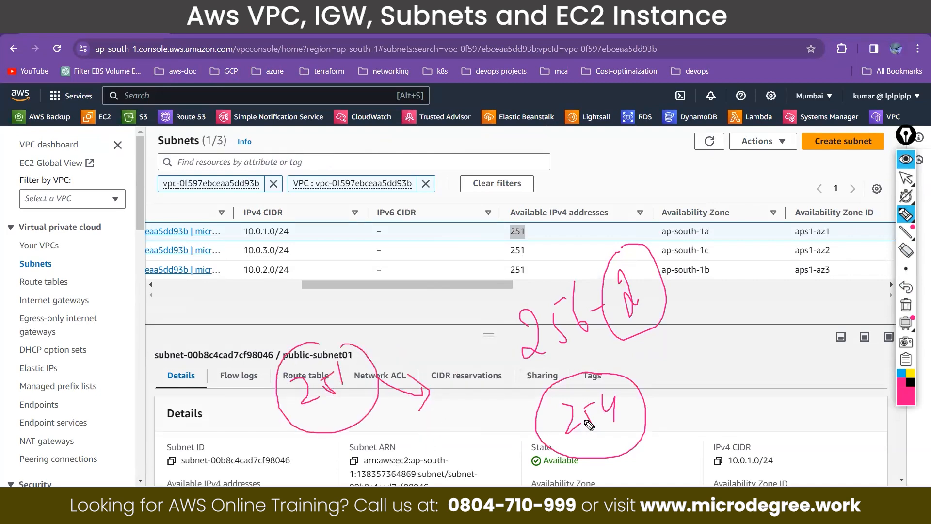
pyautogui.moveTo(454, 416); pyautogui.dragTo(464, 450)
pyautogui.moveTo(522, 234); pyautogui.dragTo(553, 195)
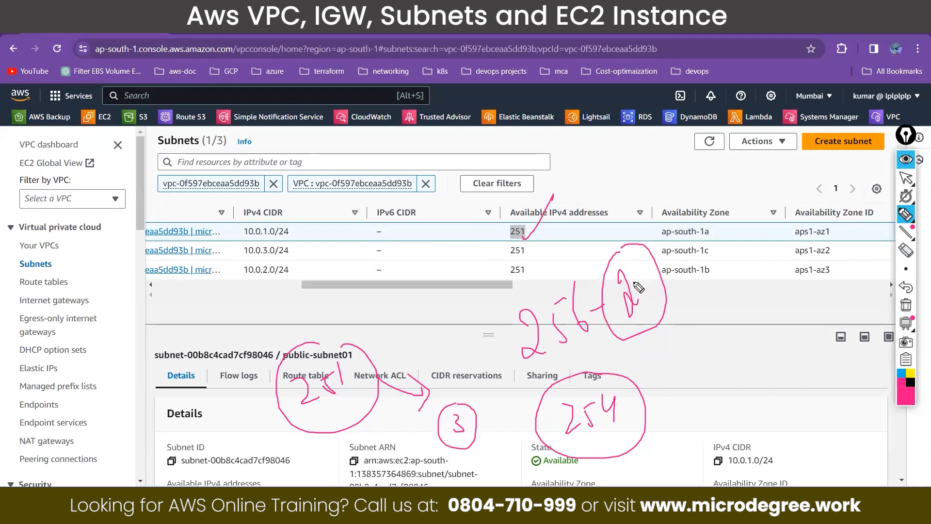
pyautogui.moveTo(632, 272)
pyautogui.mouseDown()
pyautogui.moveTo(630, 309)
pyautogui.moveTo(633, 282)
pyautogui.moveTo(641, 302)
pyautogui.mouseUp()
pyautogui.moveTo(464, 417); pyautogui.dragTo(481, 381)
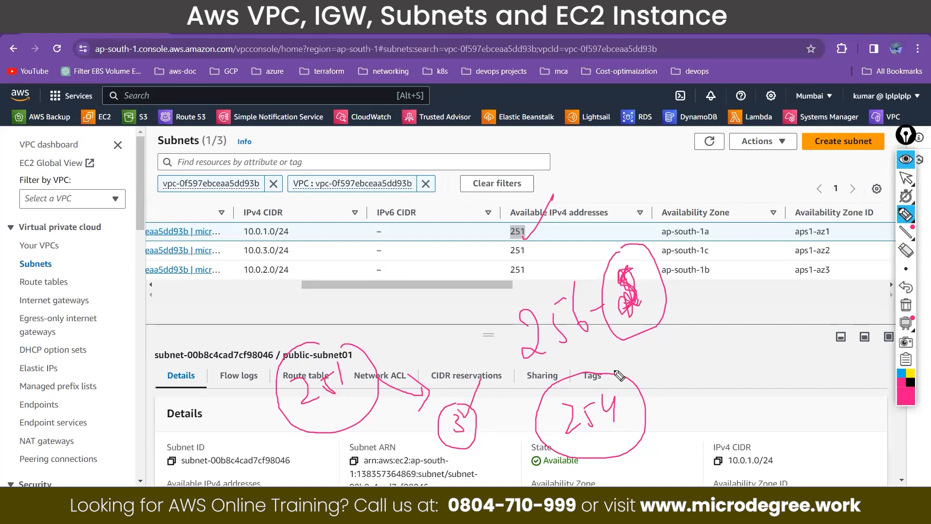
pyautogui.moveTo(661, 283); pyautogui.dragTo(686, 238)
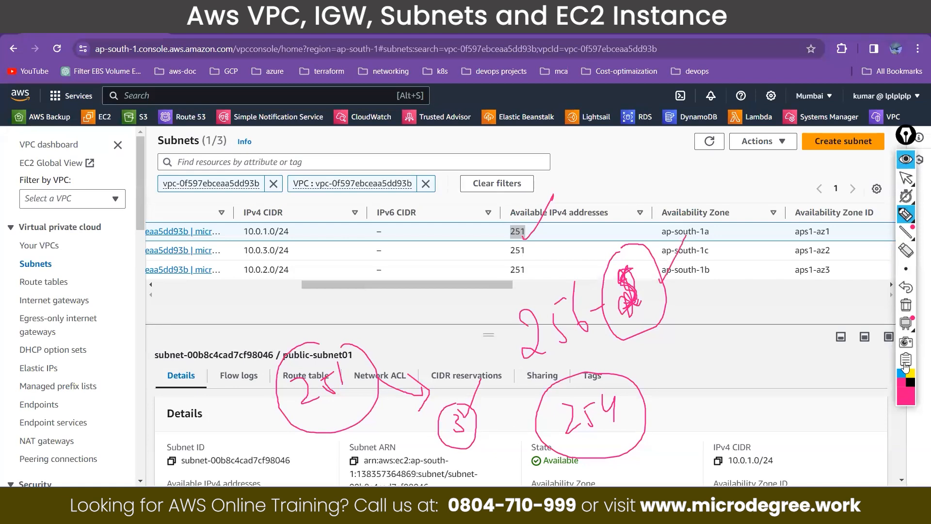
pyautogui.click(906, 305)
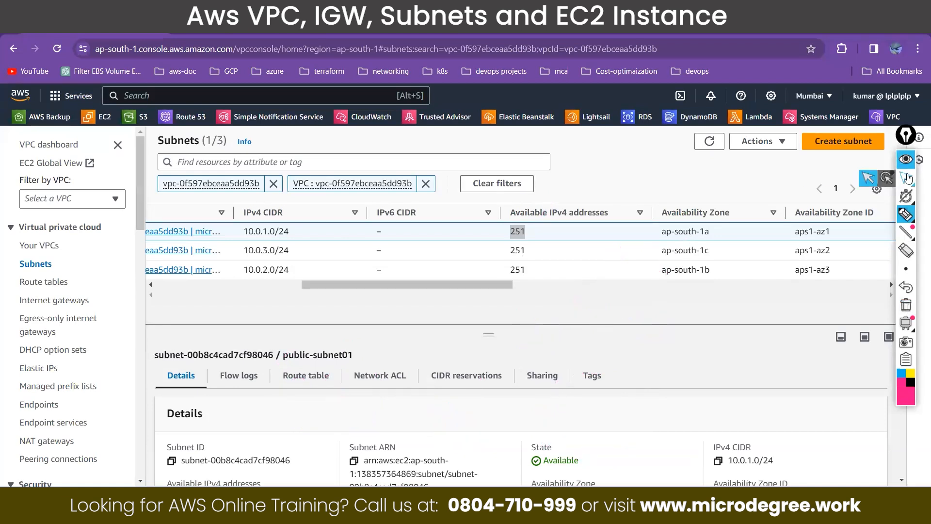
# Step: Open the internet gateways list and select Micro-igw to view its details
pyautogui.click(908, 177)
pyautogui.moveTo(490, 284); pyautogui.dragTo(270, 292)
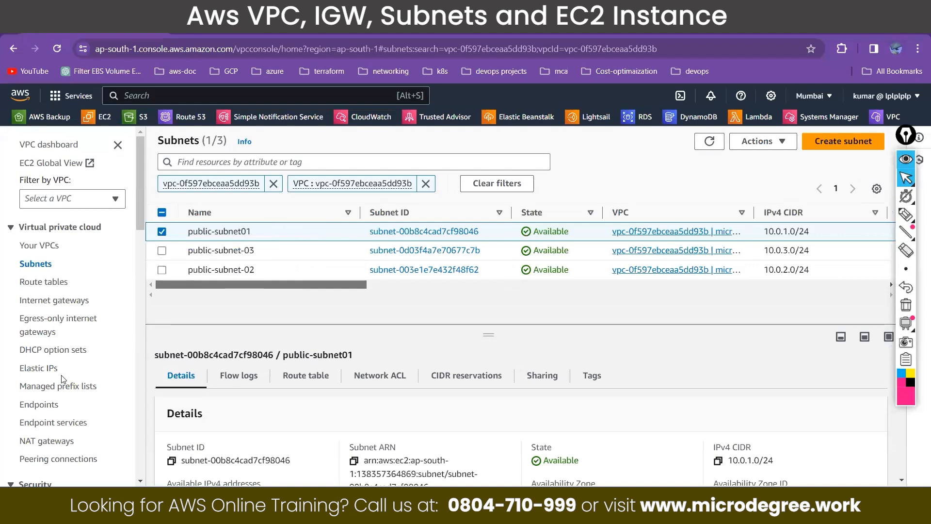
pyautogui.click(36, 301)
pyautogui.click(162, 224)
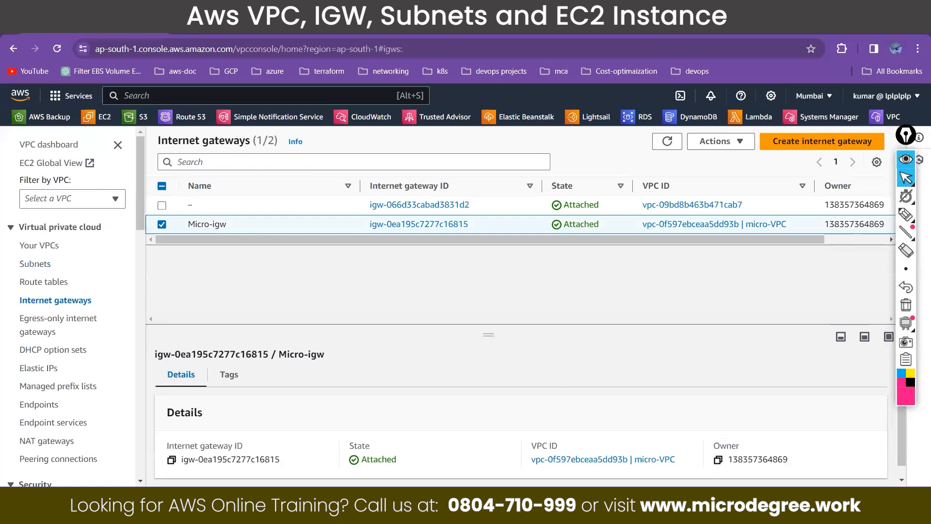
# Step: Switch to the diagrams.net network diagram and move the internet gateway icon down onto the VPC's upper border
pyautogui.hotkey('ctrl', 'Tab')
pyautogui.moveTo(443, 143); pyautogui.dragTo(442, 179)
pyautogui.click(318, 188)
pyautogui.click(341, 274)
pyautogui.click(465, 252)
pyautogui.moveTo(442, 236); pyautogui.dragTo(441, 249)
# Step: Delete the connectors from the route table to the internet gateway and both public subnets, and reposition the route table icon
pyautogui.click(440, 211)
pyautogui.press('Delete')
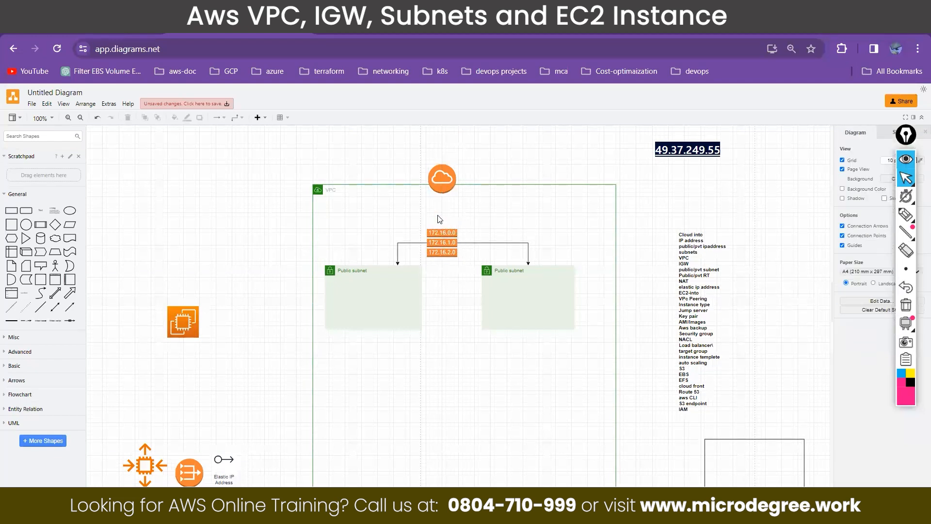
pyautogui.click(418, 242)
pyautogui.press('Delete')
pyautogui.click(472, 242)
pyautogui.press('Delete')
pyautogui.moveTo(447, 241)
pyautogui.mouseDown()
pyautogui.moveTo(515, 207)
pyautogui.moveTo(468, 236)
pyautogui.moveTo(459, 229)
pyautogui.mouseUp()
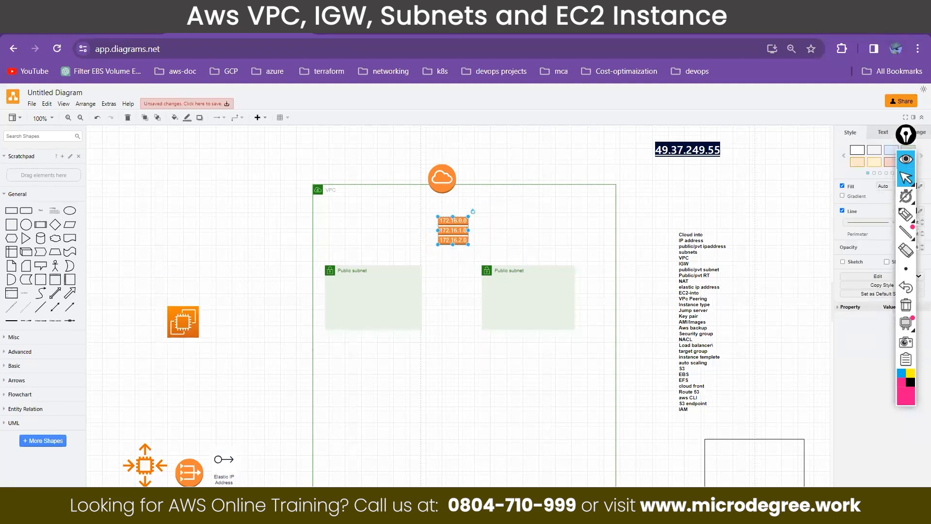
# Step: Switch back to the AWS console and start a new route table named micro-public-RT
pyautogui.click(92, 26)
pyautogui.click(56, 285)
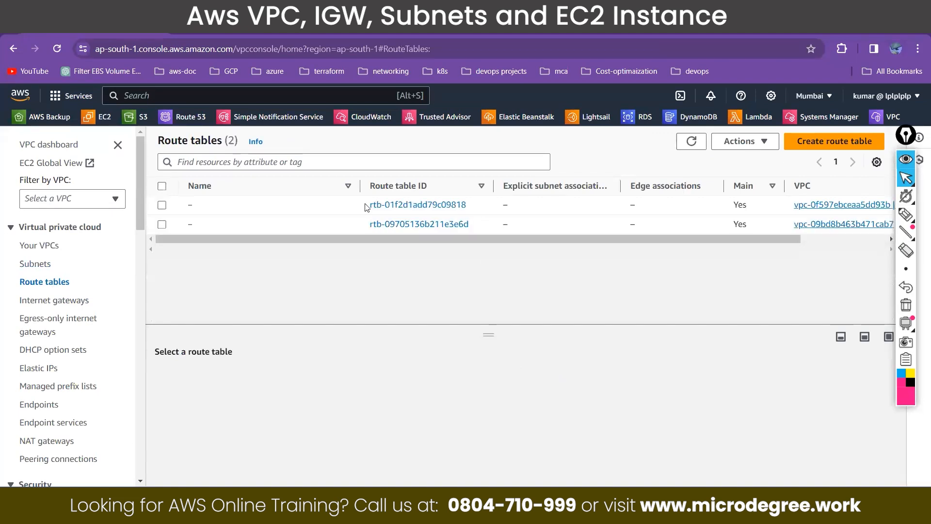
pyautogui.click(843, 142)
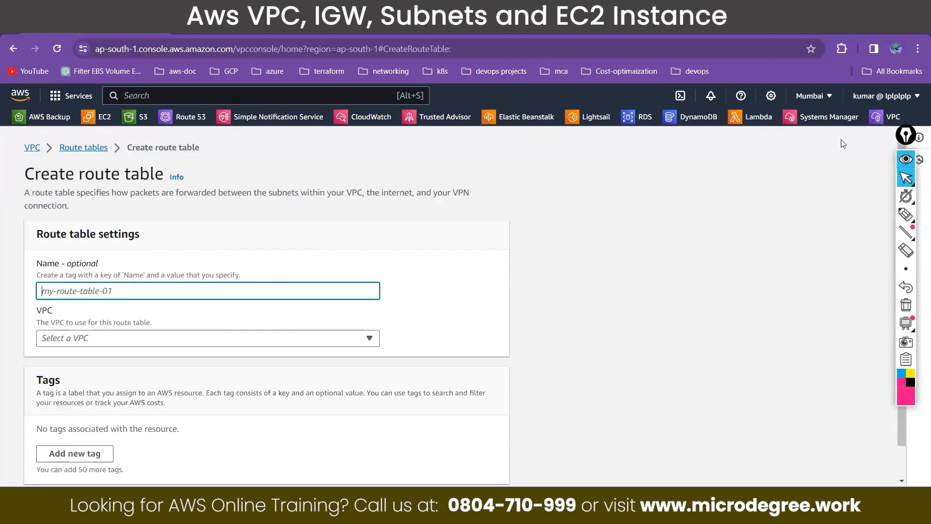
pyautogui.write('p')
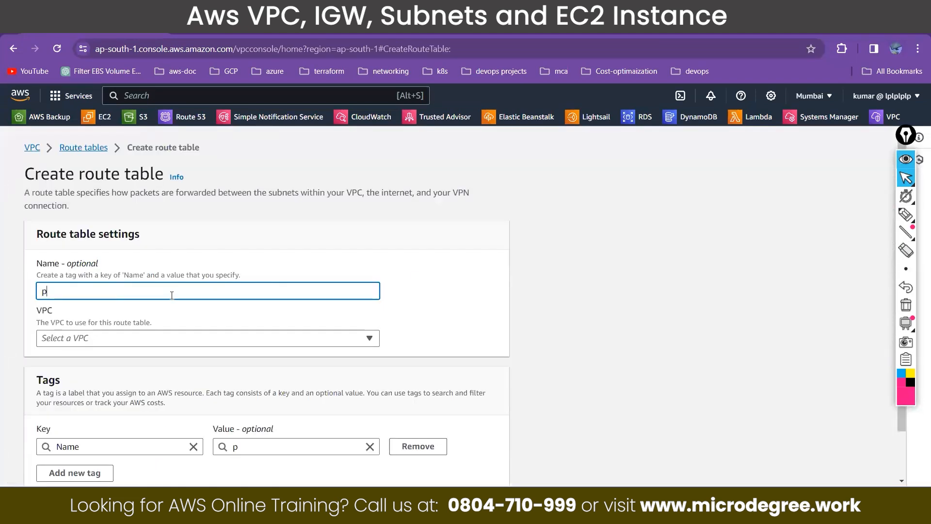
pyautogui.press('BackSpace')
pyautogui.write('micro-publiuc')
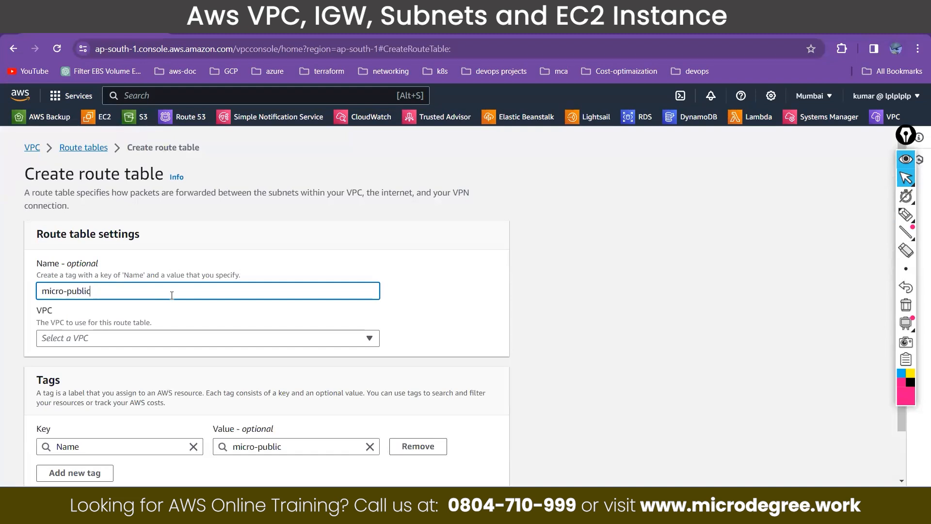
pyautogui.write('bvnets')
pyautogui.press('BackSpace')
pyautogui.press('BackSpace')
pyautogui.press('BackSpace')
pyautogui.press('BackSpace')
pyautogui.press('BackSpace')
pyautogui.moveTo(99, 290); pyautogui.dragTo(34, 291)
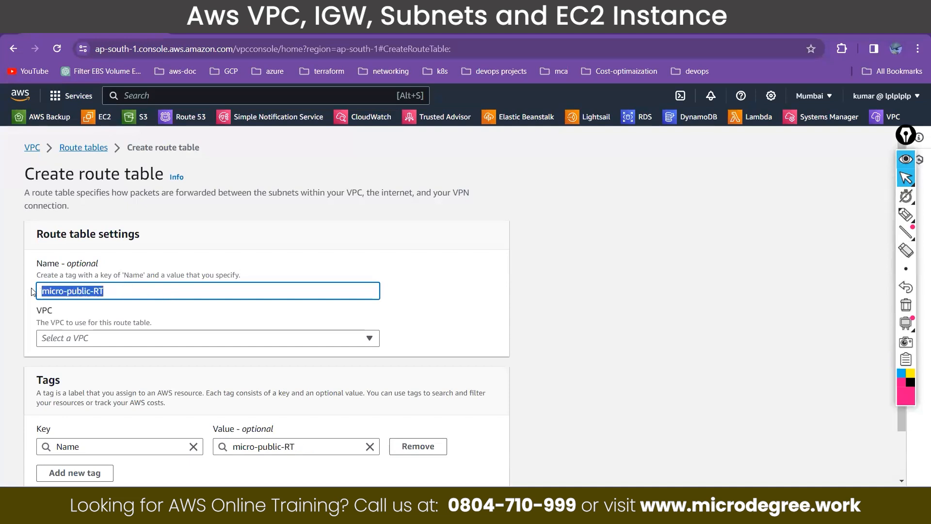
# Step: Assign micro-VPC to the new route table, create it and return to the route tables list
pyautogui.click(93, 340)
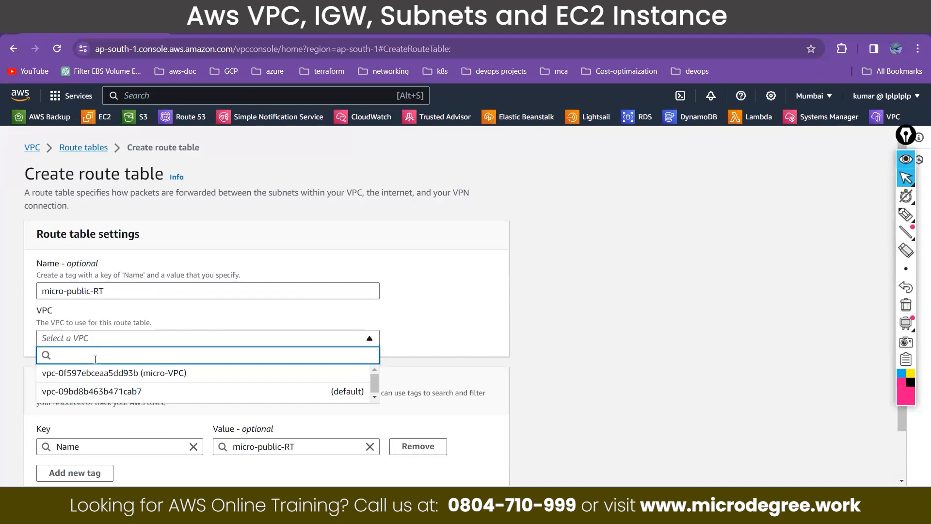
pyautogui.click(127, 376)
pyautogui.scroll(-3, 309, 343)
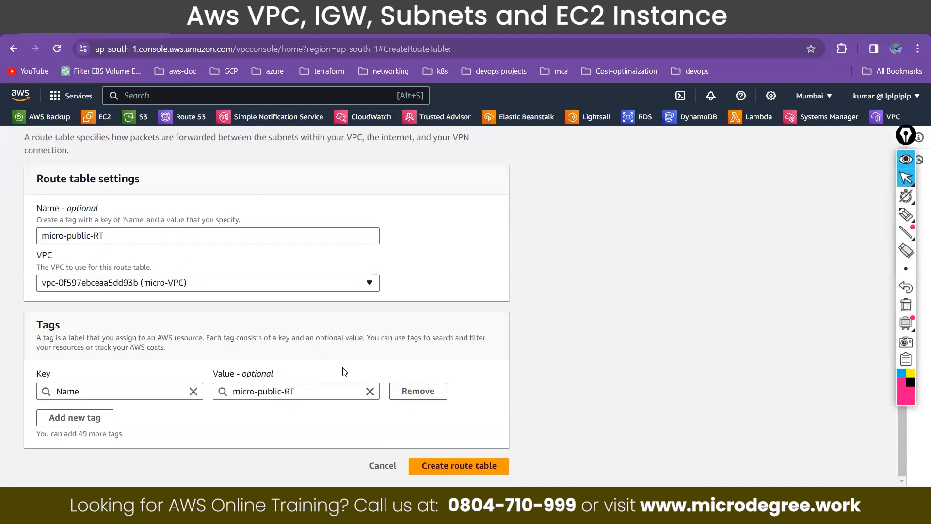
pyautogui.click(460, 469)
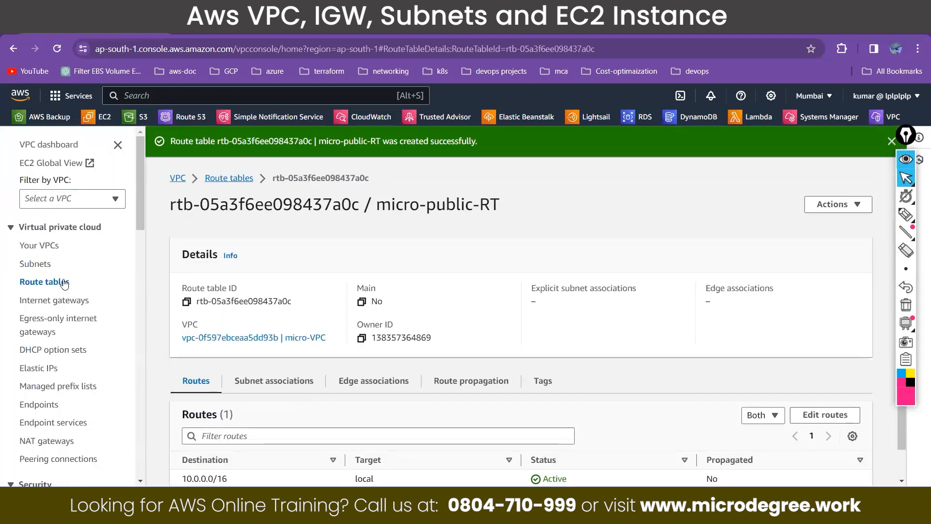
pyautogui.click(63, 282)
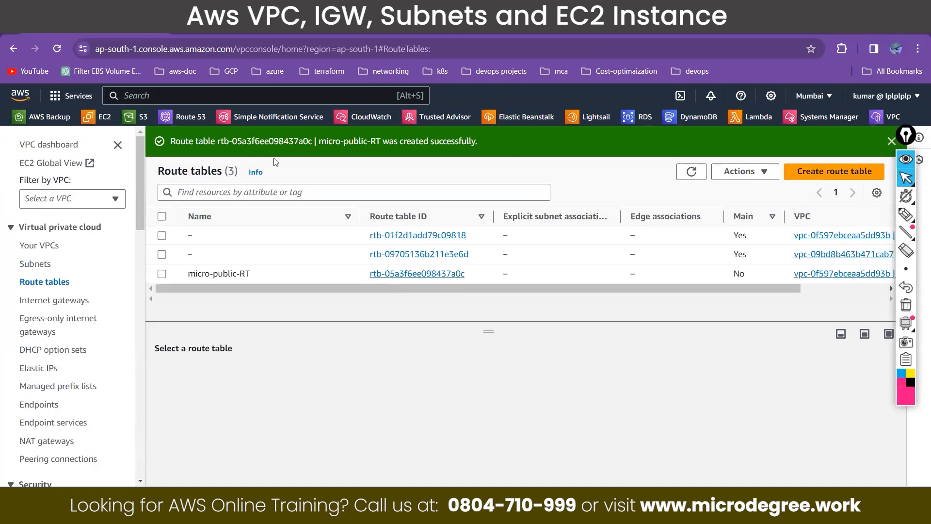
# Step: In the diagrams.net diagram, align the route table with the internet gateway and connect them with an arrow pointing at the gateway
pyautogui.hotkey('ctrl', 'Tab')
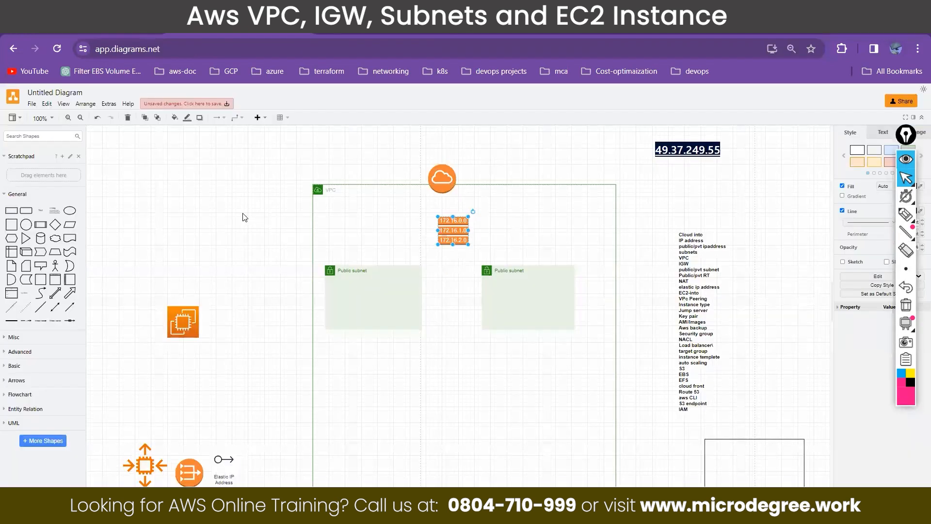
pyautogui.moveTo(454, 229); pyautogui.dragTo(447, 229)
pyautogui.moveTo(443, 178); pyautogui.dragTo(447, 178)
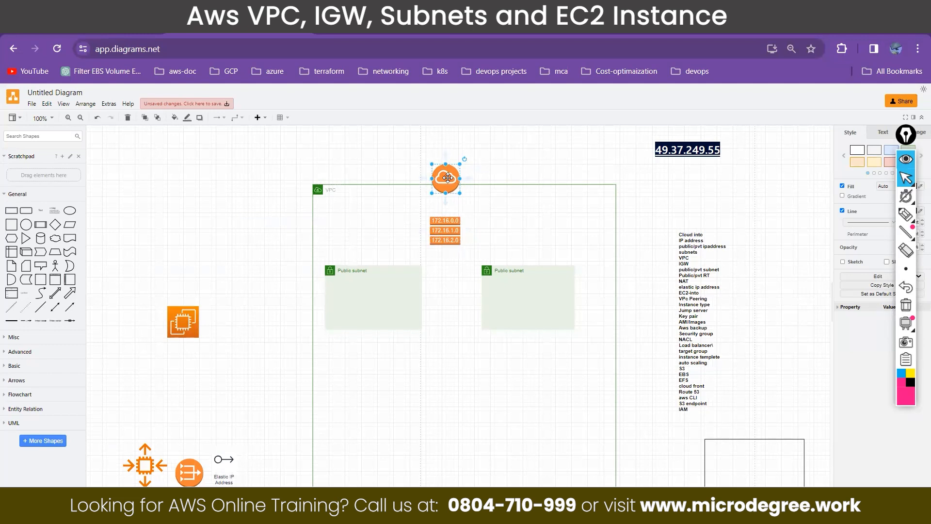
pyautogui.moveTo(448, 177); pyautogui.dragTo(445, 223)
pyautogui.click(367, 219)
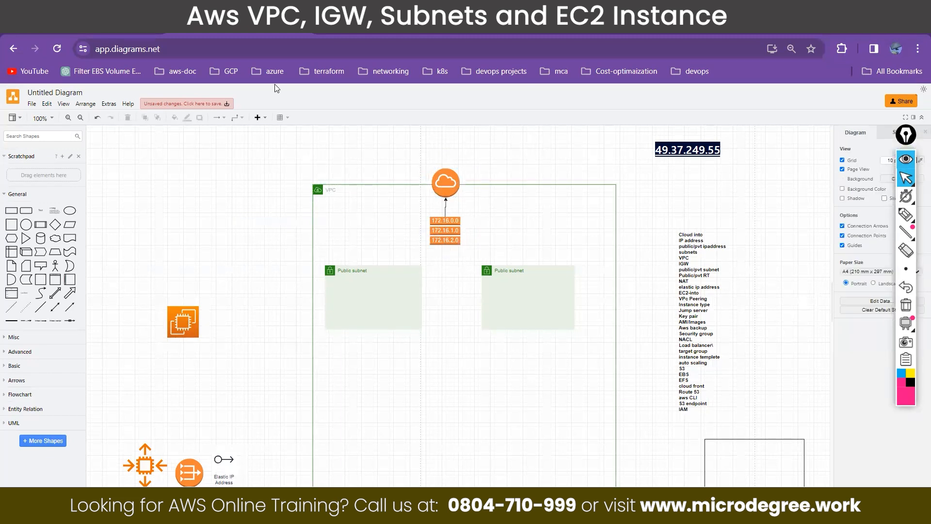
# Step: Return to the AWS console and open the routes of micro-public-RT for editing
pyautogui.click(102, 34)
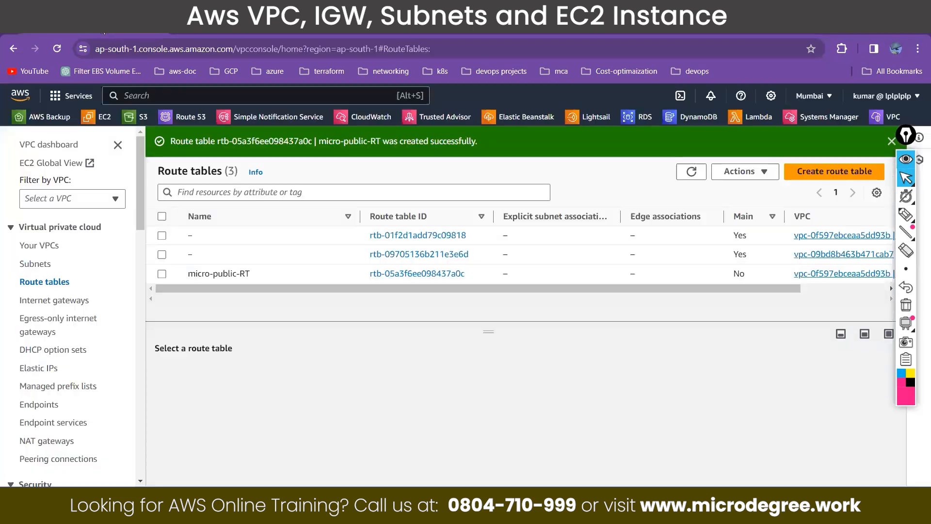
pyautogui.click(162, 274)
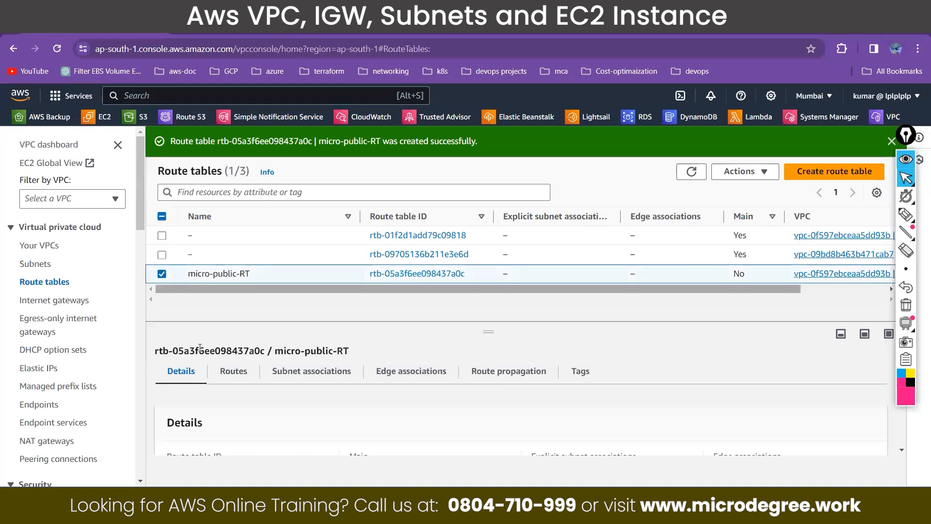
pyautogui.click(232, 372)
pyautogui.moveTo(489, 331); pyautogui.dragTo(482, 175)
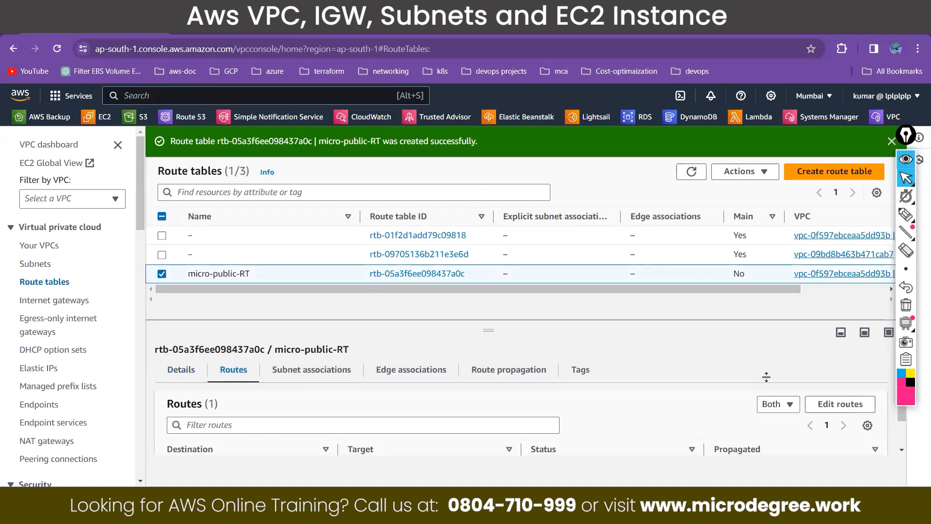
pyautogui.click(847, 340)
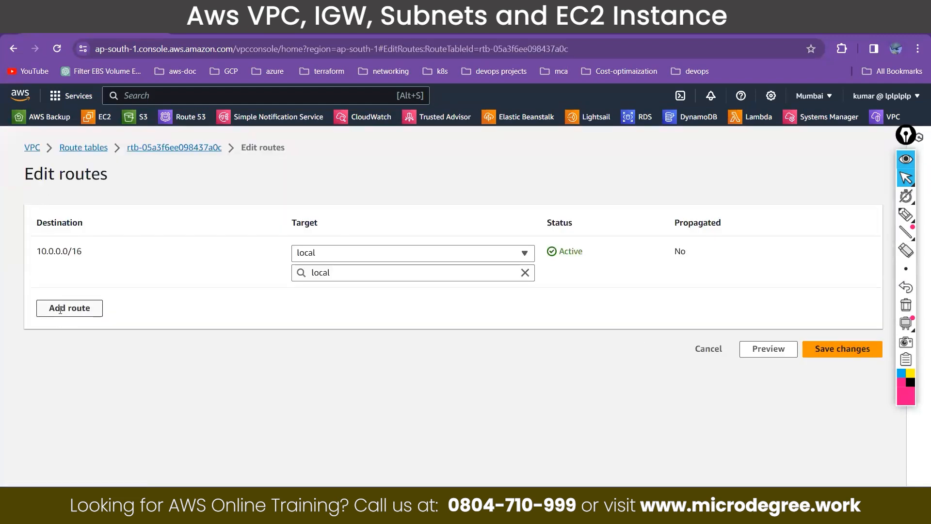
# Step: Add a route with destination 0.0.0.0/0 and the Internet Gateway Micro-igw as its target
pyautogui.click(60, 310)
pyautogui.click(368, 311)
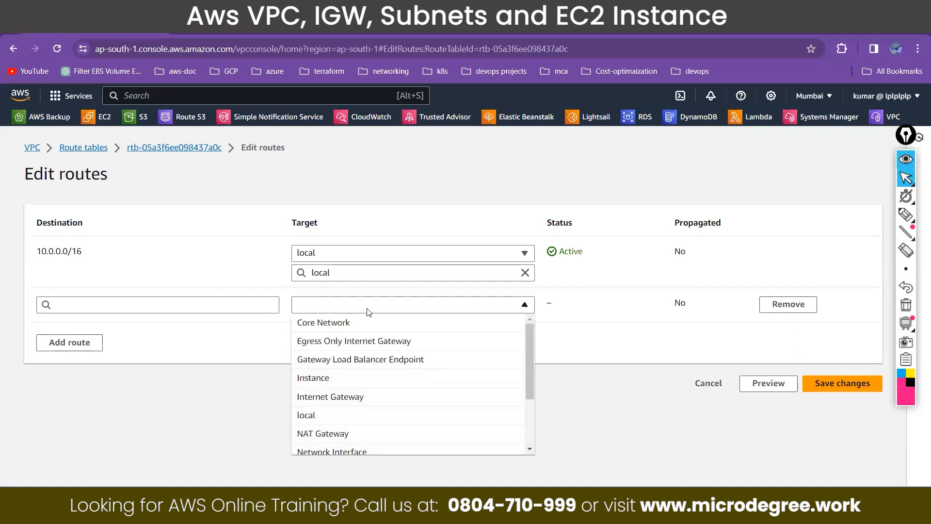
pyautogui.click(353, 401)
pyautogui.click(341, 324)
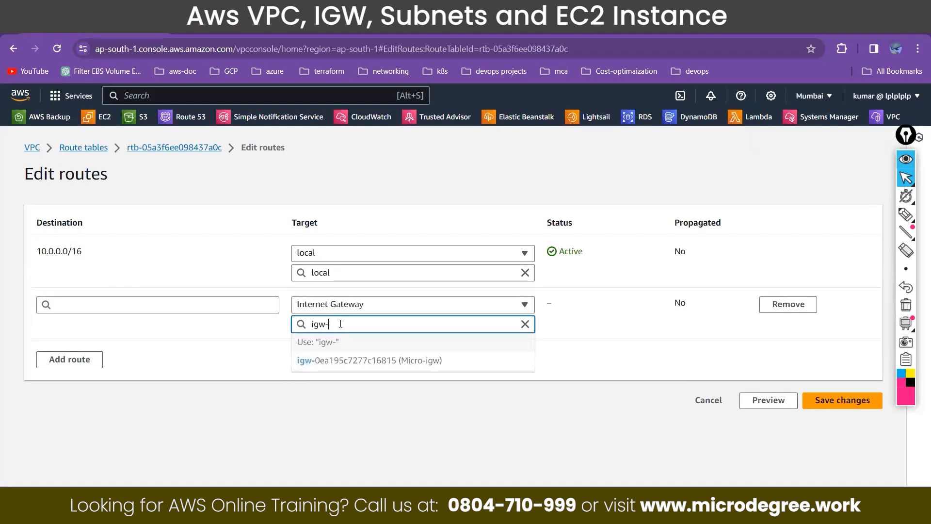
pyautogui.click(429, 368)
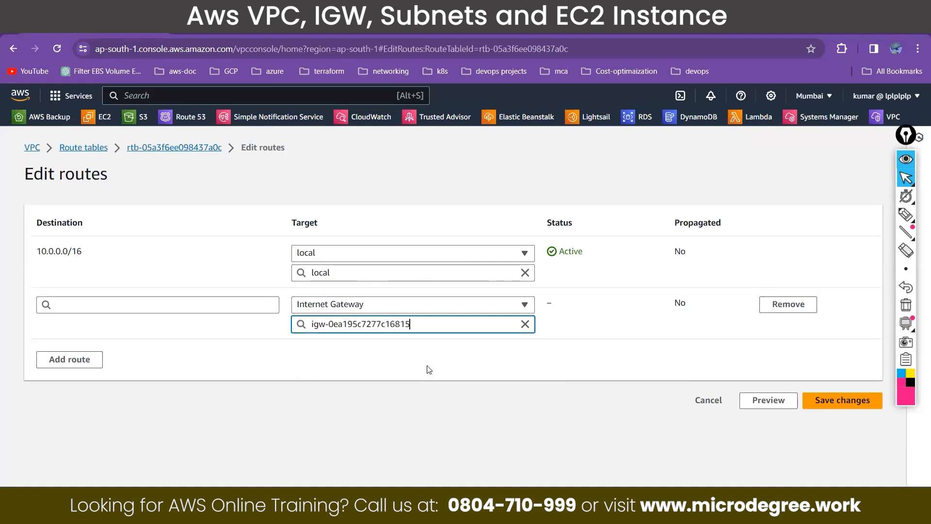
pyautogui.click(190, 309)
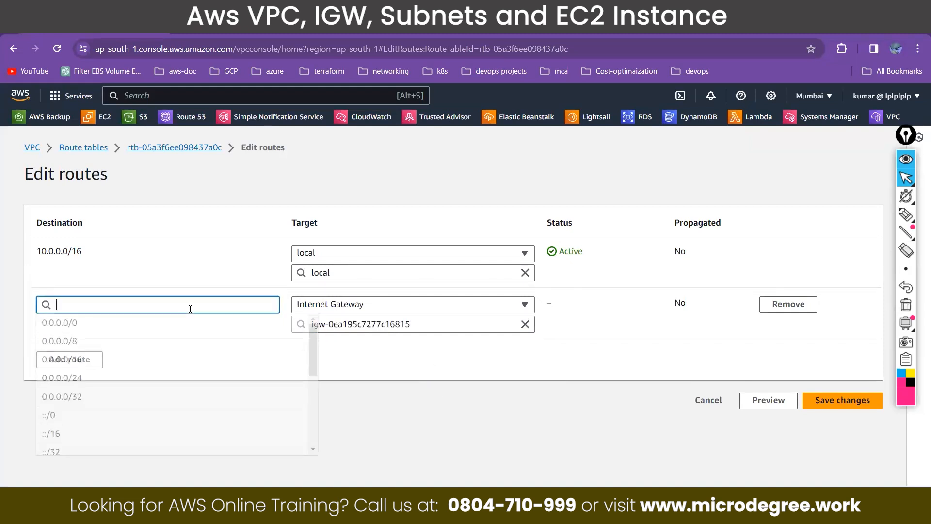
pyautogui.click(115, 325)
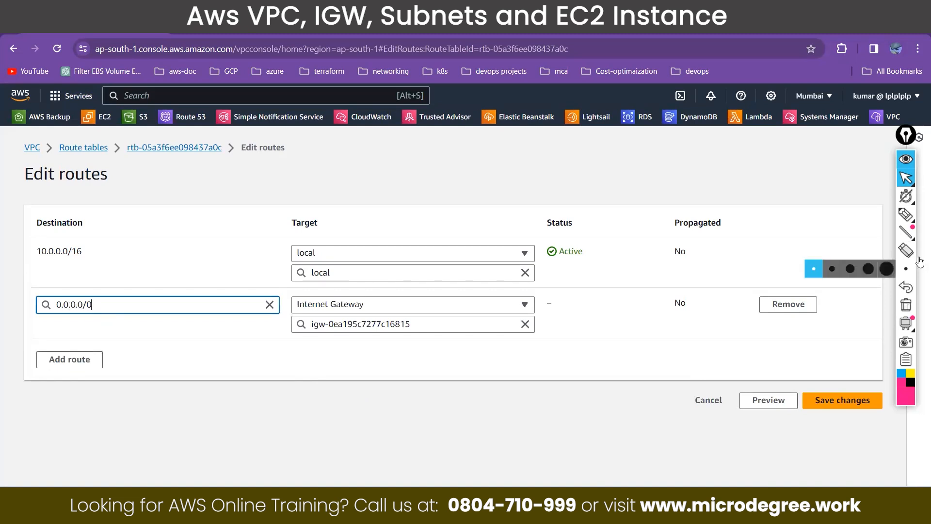
# Step: Circle the 0.0.0.0/0 destination with the annotation pen and draw a check mark beside it
pyautogui.click(905, 214)
pyautogui.moveTo(97, 284)
pyautogui.mouseDown()
pyautogui.moveTo(50, 320)
pyautogui.moveTo(169, 228)
pyautogui.mouseUp()
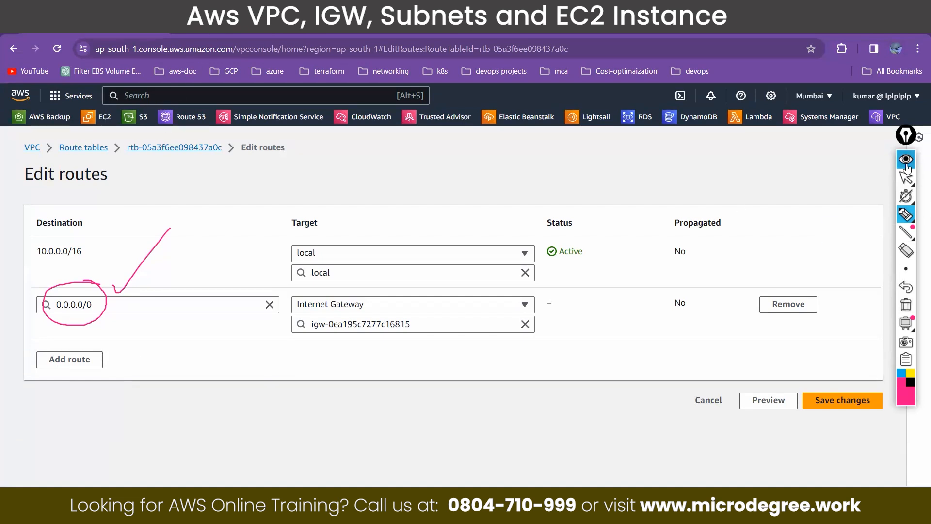
pyautogui.click(907, 178)
# Step: In the diagrams.net diagram, sketch an internet cloud with marked users using the annotation pen, circle the VPC, and draw arrows through the gateway to the route table
pyautogui.hotkey('ctrl', 'Tab')
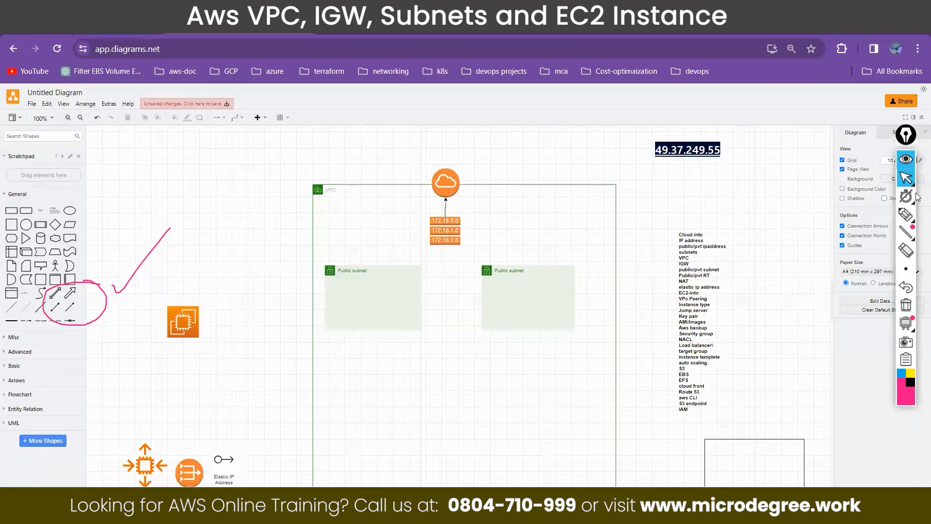
pyautogui.click(910, 219)
pyautogui.moveTo(253, 77)
pyautogui.mouseDown()
pyautogui.moveTo(209, 117)
pyautogui.moveTo(358, 149)
pyautogui.moveTo(335, 45)
pyautogui.moveTo(253, 61)
pyautogui.moveTo(221, 97)
pyautogui.mouseUp()
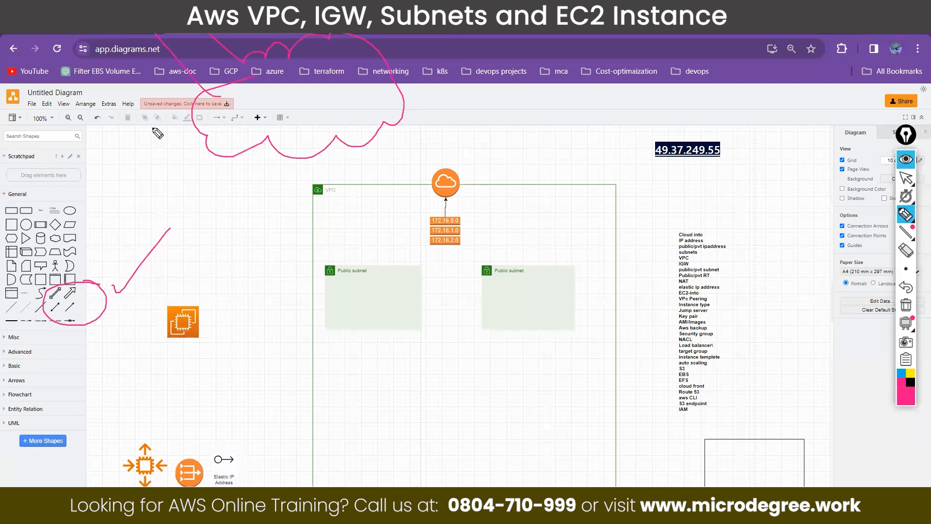
pyautogui.moveTo(86, 128)
pyautogui.mouseDown()
pyautogui.moveTo(176, 108)
pyautogui.moveTo(144, 107)
pyautogui.mouseUp()
pyautogui.moveTo(176, 109); pyautogui.dragTo(163, 123)
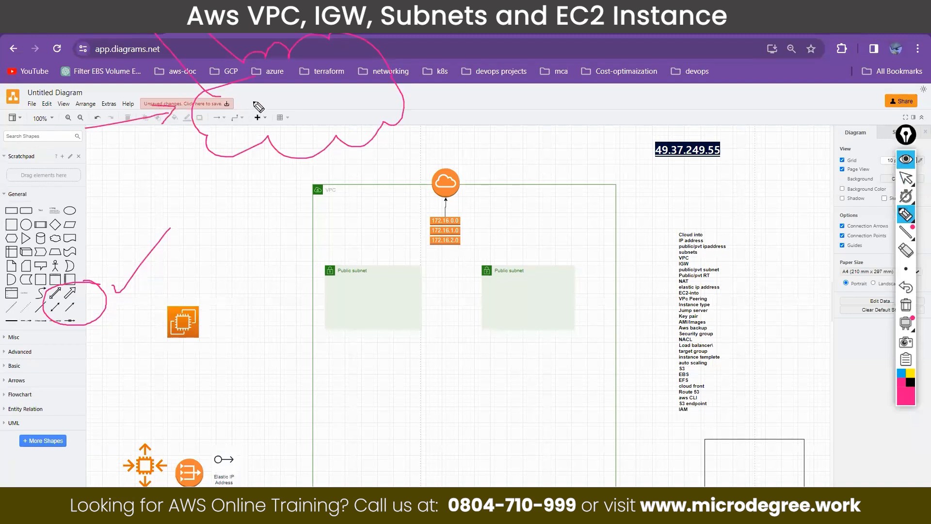
pyautogui.moveTo(245, 95)
pyautogui.mouseDown()
pyautogui.moveTo(254, 112)
pyautogui.moveTo(244, 112)
pyautogui.mouseUp()
pyautogui.moveTo(253, 128)
pyautogui.mouseDown()
pyautogui.moveTo(232, 113)
pyautogui.moveTo(266, 94)
pyautogui.moveTo(349, 102)
pyautogui.moveTo(346, 75)
pyautogui.moveTo(338, 92)
pyautogui.moveTo(346, 96)
pyautogui.mouseUp()
pyautogui.moveTo(313, 182)
pyautogui.mouseDown()
pyautogui.moveTo(312, 193)
pyautogui.moveTo(339, 196)
pyautogui.moveTo(312, 183)
pyautogui.mouseUp()
pyautogui.moveTo(370, 86)
pyautogui.mouseDown()
pyautogui.moveTo(445, 99)
pyautogui.moveTo(444, 161)
pyautogui.moveTo(455, 150)
pyautogui.mouseUp()
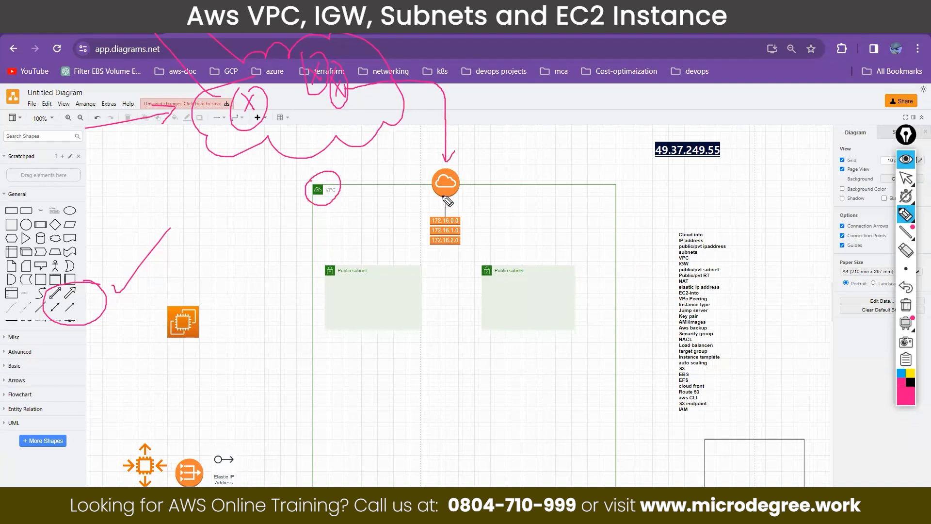
pyautogui.moveTo(445, 210); pyautogui.dragTo(453, 212)
# Step: Handwrite "0.0.0.0/0" and "Any" above the VPC with the annotation pen and circle both
pyautogui.moveTo(493, 88)
pyautogui.mouseDown()
pyautogui.moveTo(482, 101)
pyautogui.moveTo(558, 76)
pyautogui.mouseUp()
pyautogui.click(497, 102)
pyautogui.click(527, 100)
pyautogui.click(547, 84)
pyautogui.moveTo(575, 51)
pyautogui.mouseDown()
pyautogui.moveTo(577, 83)
pyautogui.moveTo(587, 65)
pyautogui.moveTo(486, 121)
pyautogui.moveTo(607, 48)
pyautogui.mouseUp()
pyautogui.moveTo(636, 85)
pyautogui.mouseDown()
pyautogui.moveTo(652, 82)
pyautogui.moveTo(652, 68)
pyautogui.mouseUp()
pyautogui.moveTo(657, 66)
pyautogui.mouseDown()
pyautogui.moveTo(676, 63)
pyautogui.moveTo(681, 91)
pyautogui.mouseUp()
pyautogui.moveTo(659, 34); pyautogui.dragTo(626, 83)
pyautogui.moveTo(726, 70); pyautogui.dragTo(694, 35)
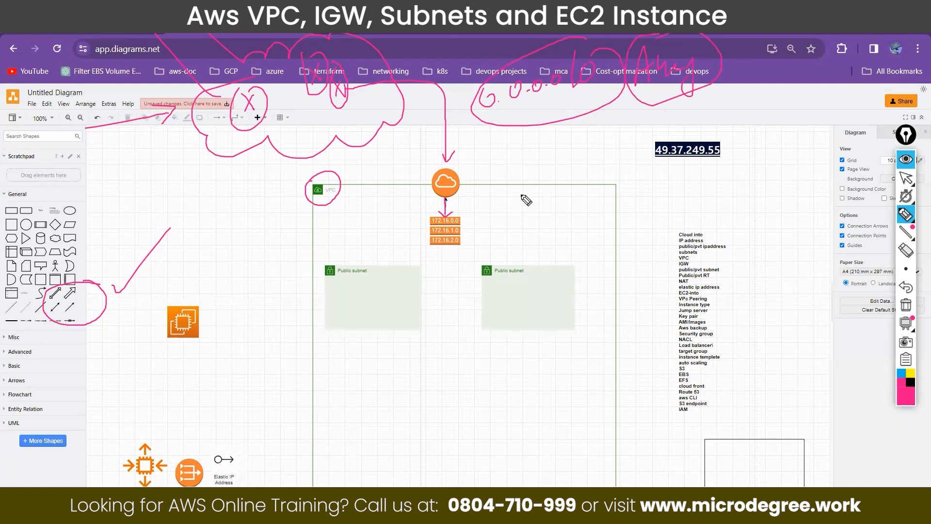
# Step: Draw an arrow from the handwritten 0.0.0.0/0 down into the route table, underline the address, and hide the annotations
pyautogui.moveTo(430, 97); pyautogui.dragTo(445, 237)
pyautogui.moveTo(445, 236); pyautogui.dragTo(452, 217)
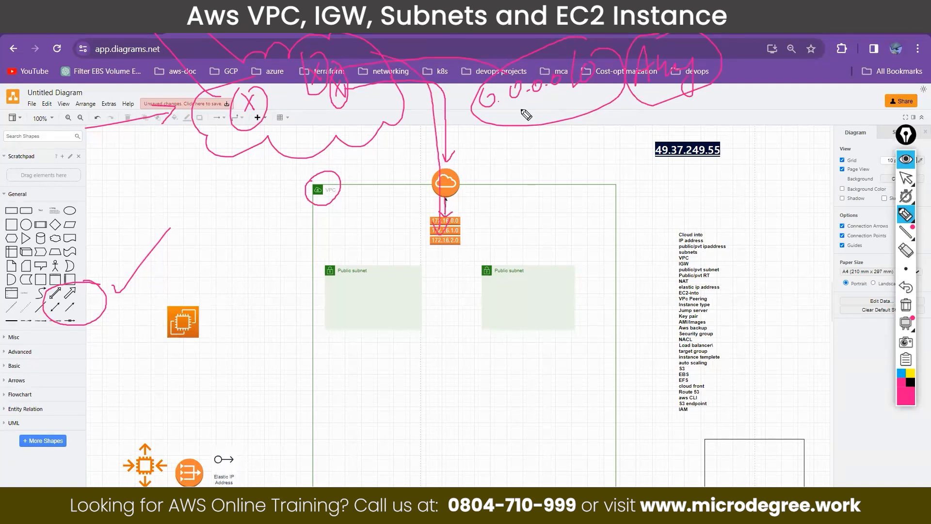
pyautogui.moveTo(511, 115)
pyautogui.mouseDown()
pyautogui.moveTo(574, 101)
pyautogui.moveTo(514, 110)
pyautogui.mouseUp()
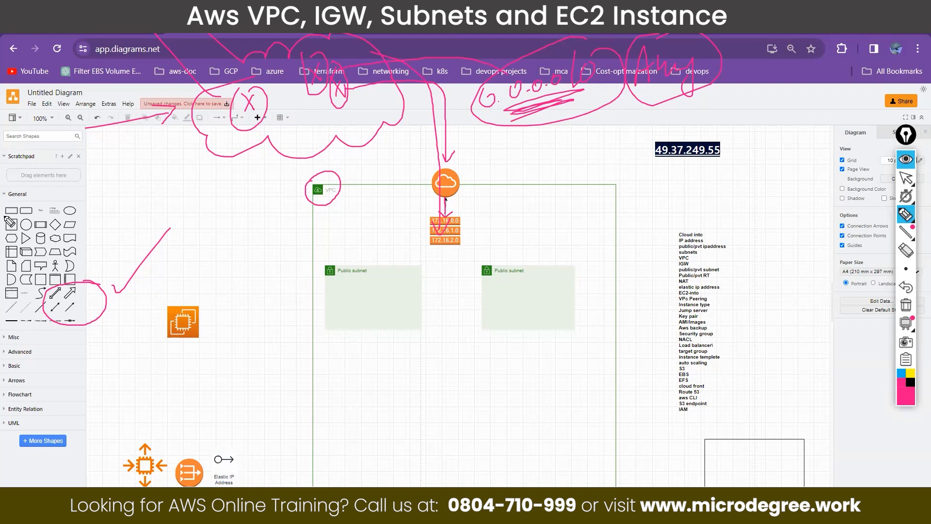
pyautogui.click(905, 160)
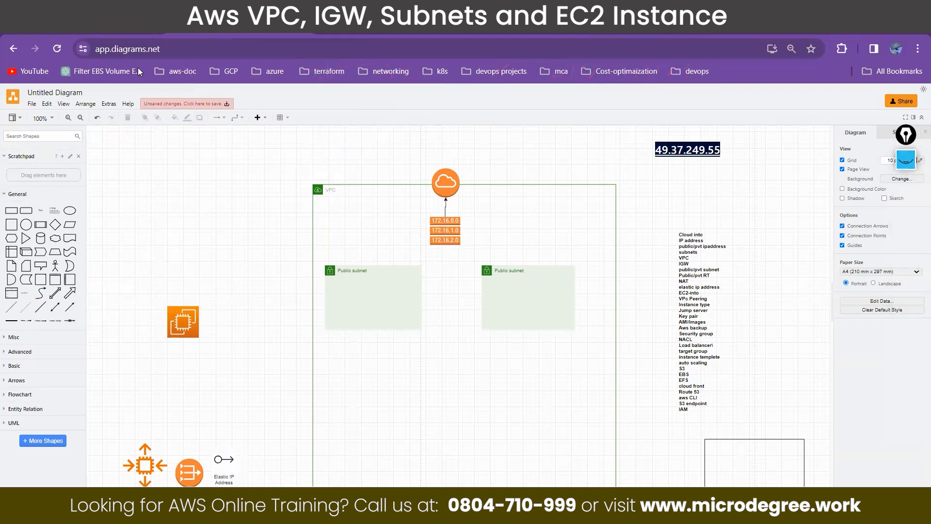
# Step: Return to the AWS console, keep 0.0.0.0/0 as the new route's destination, and save the route changes
pyautogui.click(97, 24)
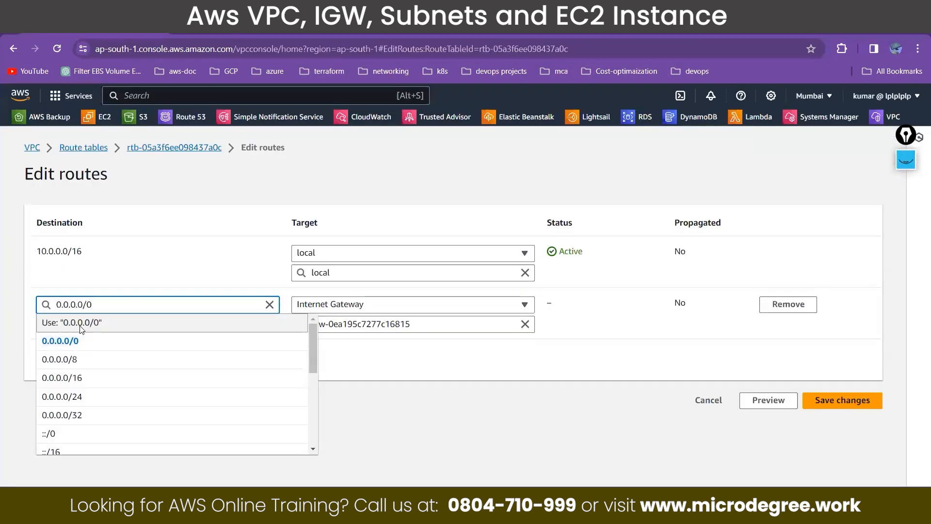
pyautogui.click(80, 326)
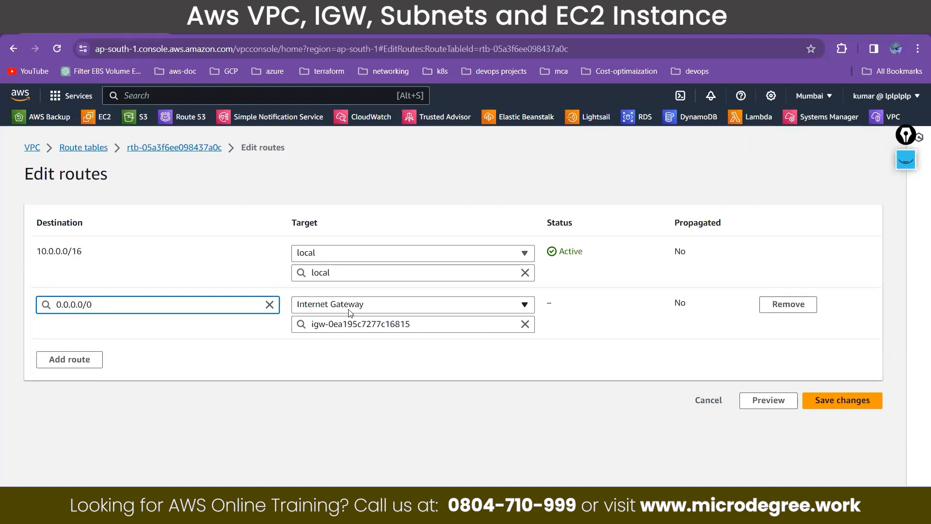
pyautogui.moveTo(29, 174); pyautogui.dragTo(99, 185)
pyautogui.moveTo(58, 144); pyautogui.dragTo(121, 162)
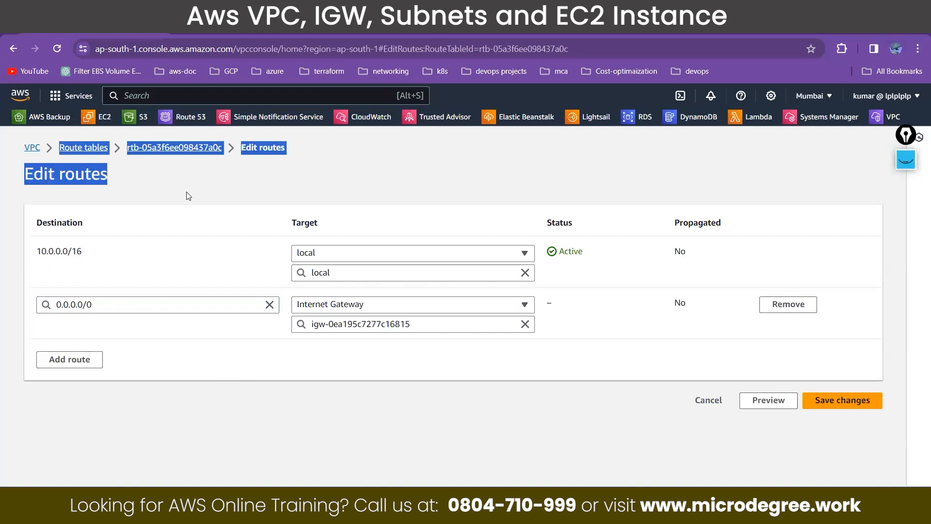
pyautogui.click(825, 401)
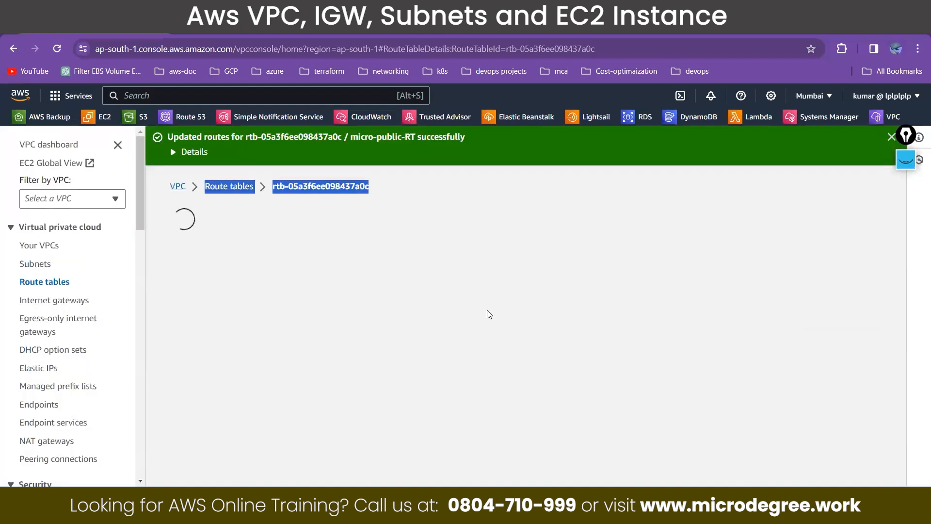
# Step: In the diagrams.net diagram, connect the route table to both public subnets with arrows
pyautogui.hotkey('ctrl', 'Tab')
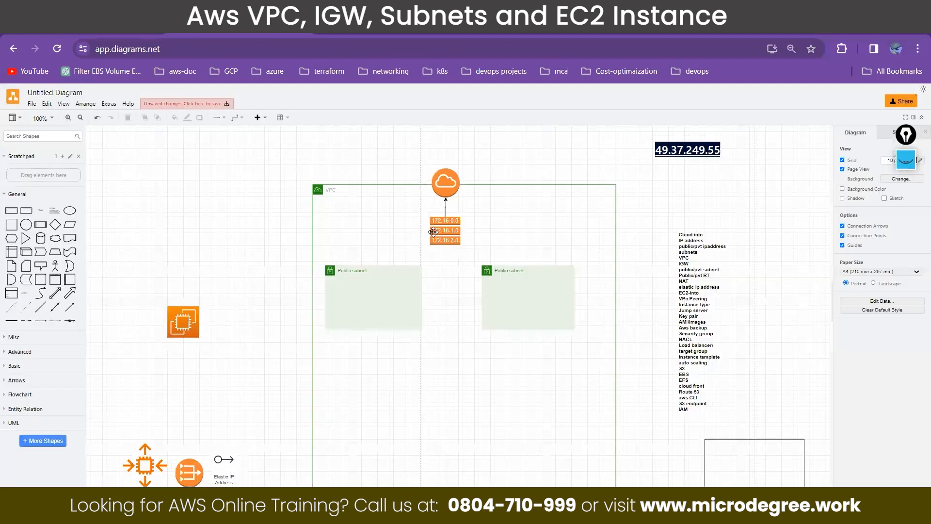
pyautogui.moveTo(426, 235); pyautogui.dragTo(372, 265)
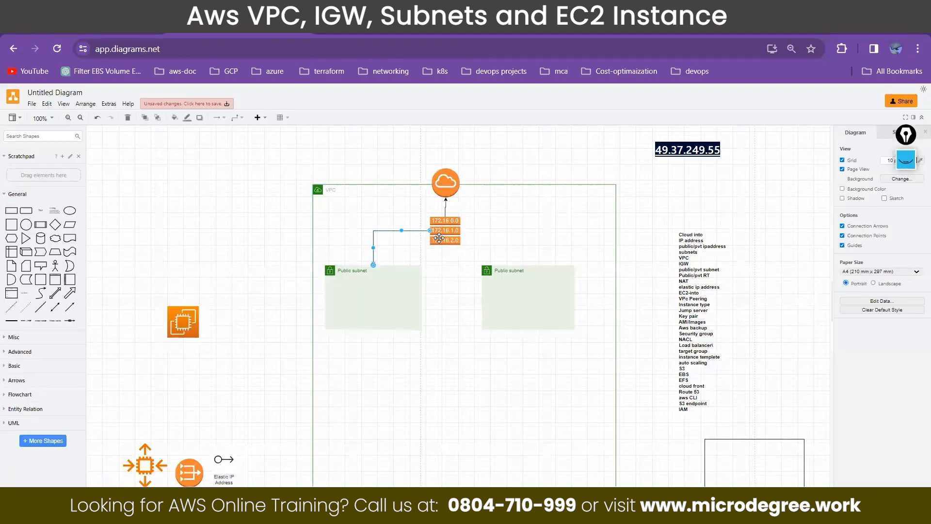
pyautogui.moveTo(473, 231); pyautogui.dragTo(549, 271)
# Step: Return to the AWS console and open the subnet associations of micro-public-RT for editing
pyautogui.hotkey('ctrl', 'shift', 'Tab')
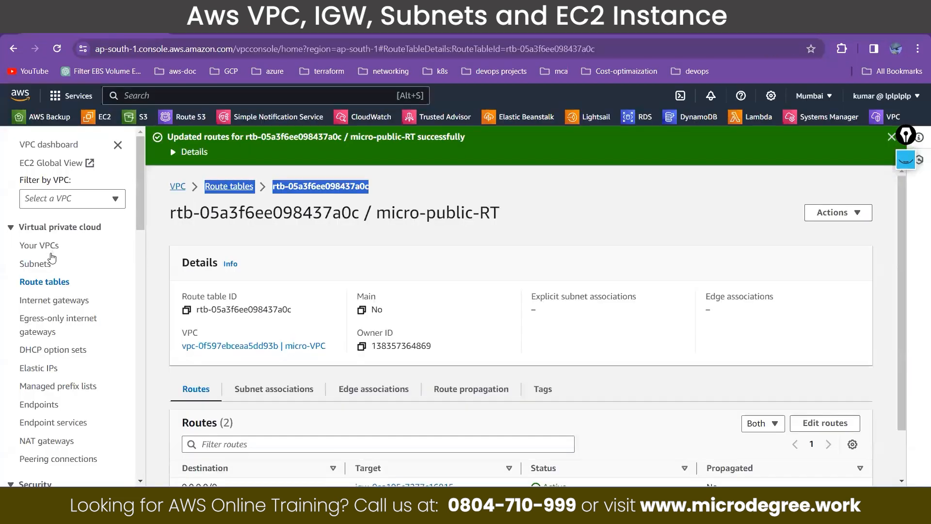
pyautogui.click(55, 286)
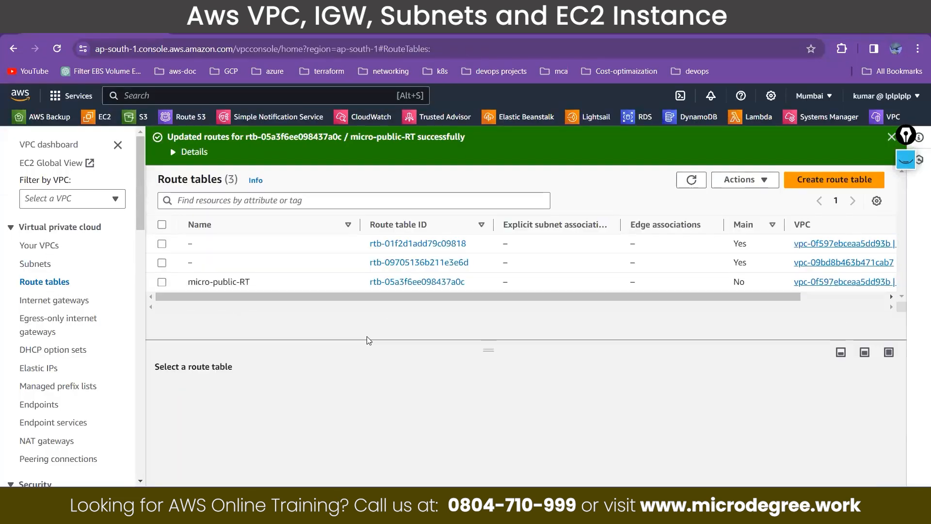
pyautogui.click(162, 282)
pyautogui.click(294, 398)
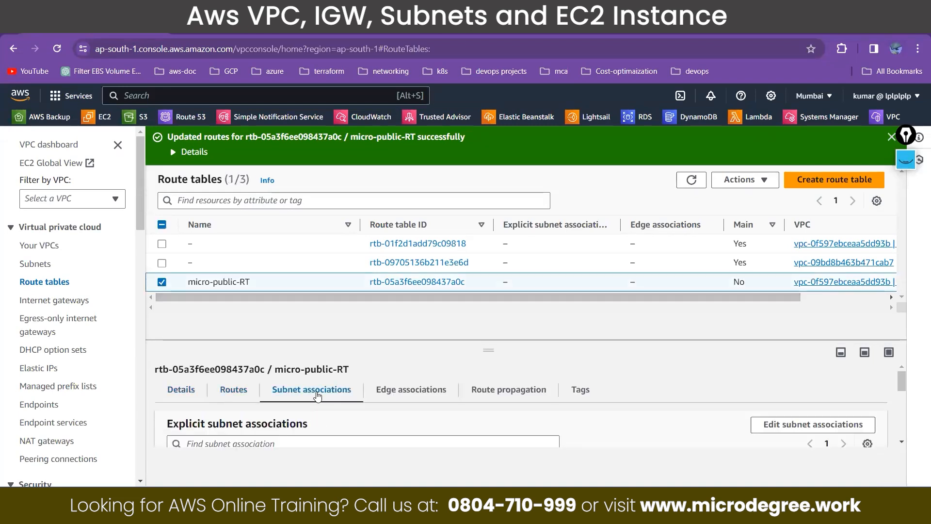
pyautogui.moveTo(470, 261); pyautogui.dragTo(474, 212)
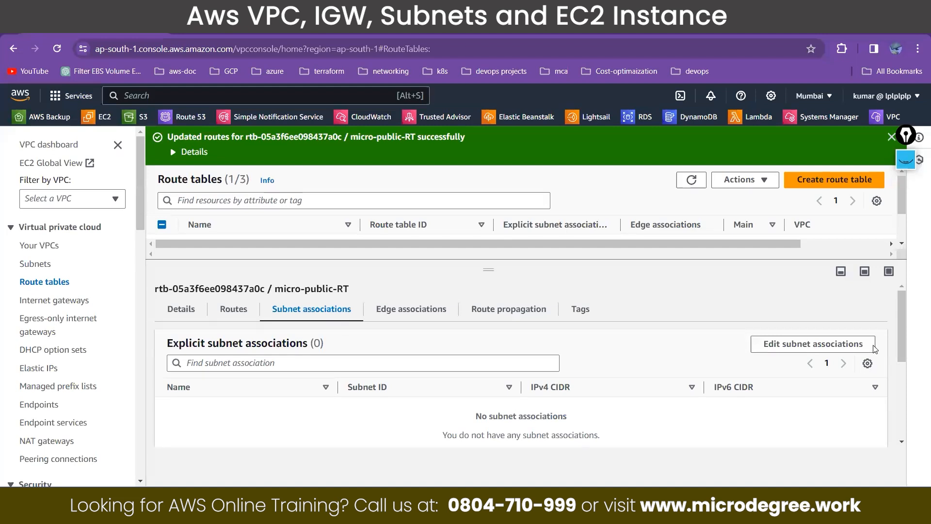
pyautogui.click(833, 345)
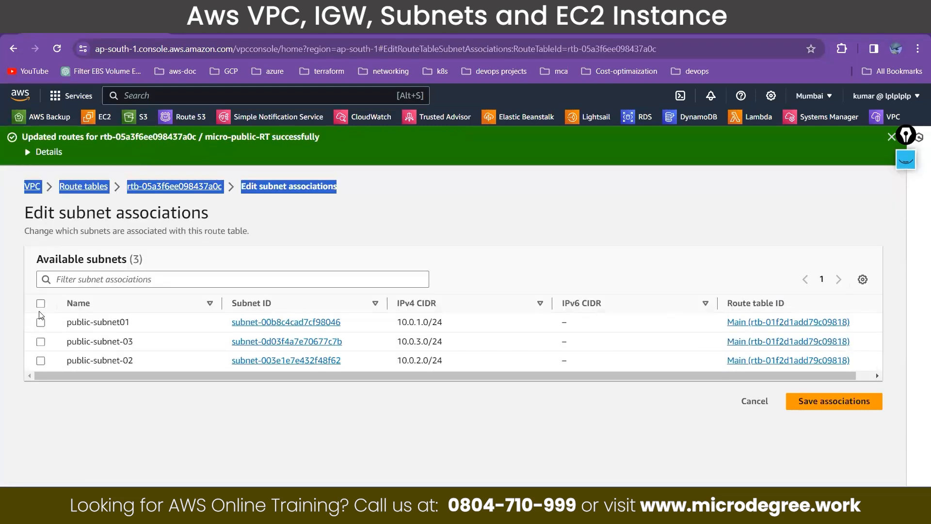
# Step: Associate public-subnet01, public-subnet-02 and public-subnet-03 with the route table and save the associations
pyautogui.click(40, 322)
pyautogui.click(40, 341)
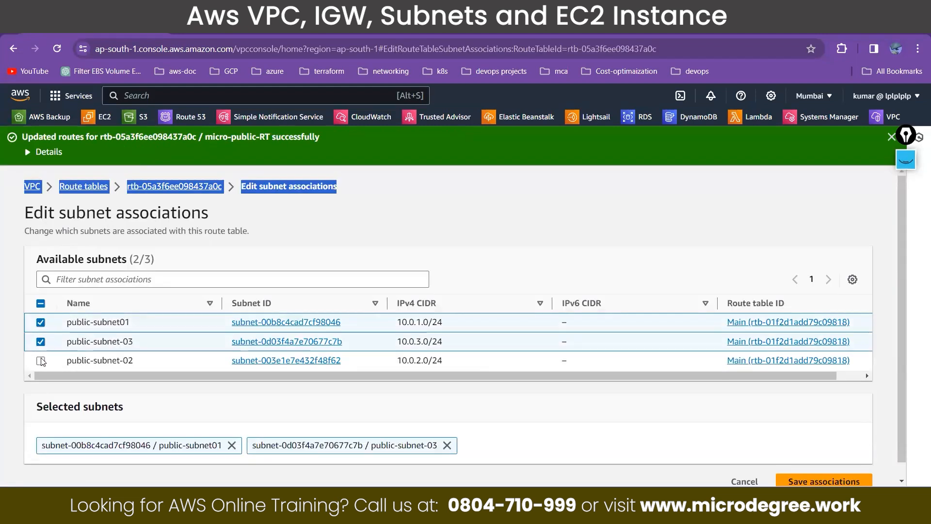
pyautogui.click(41, 360)
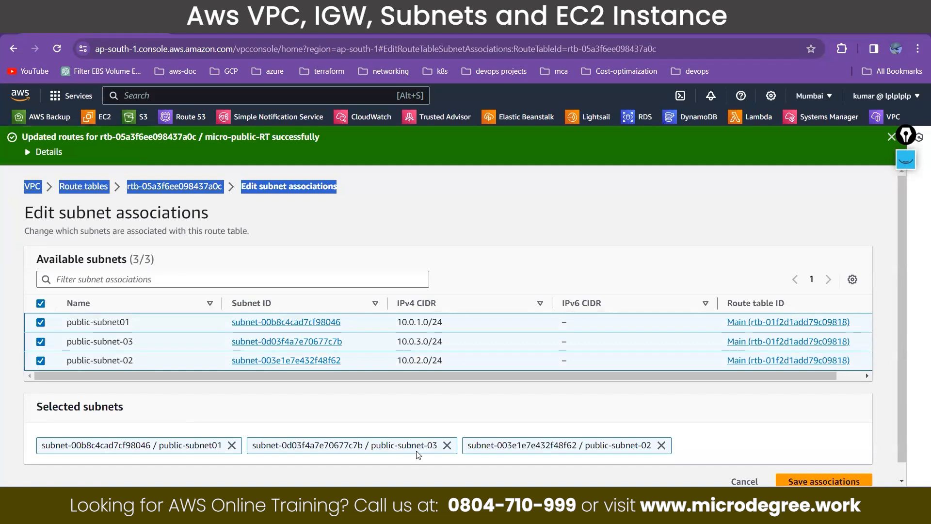
pyautogui.click(798, 481)
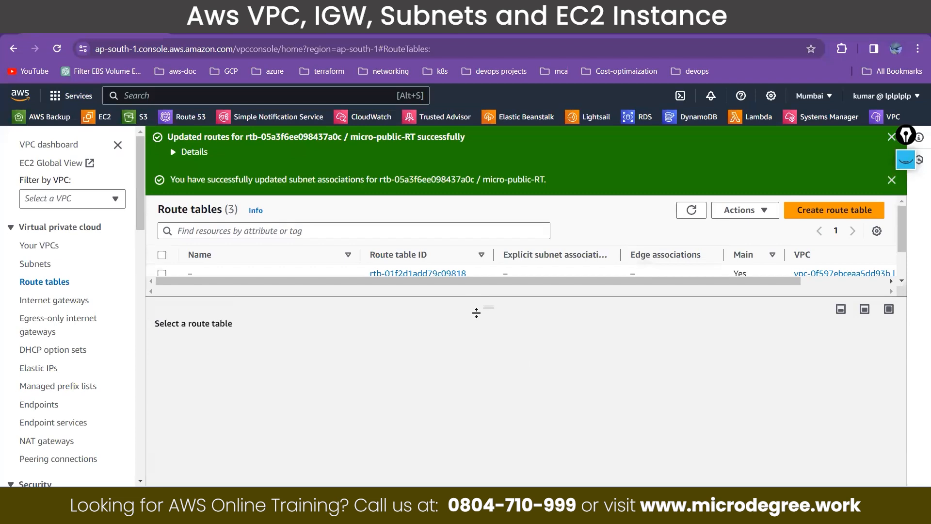
# Step: Review the explicit subnet associations and the routes of micro-public-RT
pyautogui.click(161, 313)
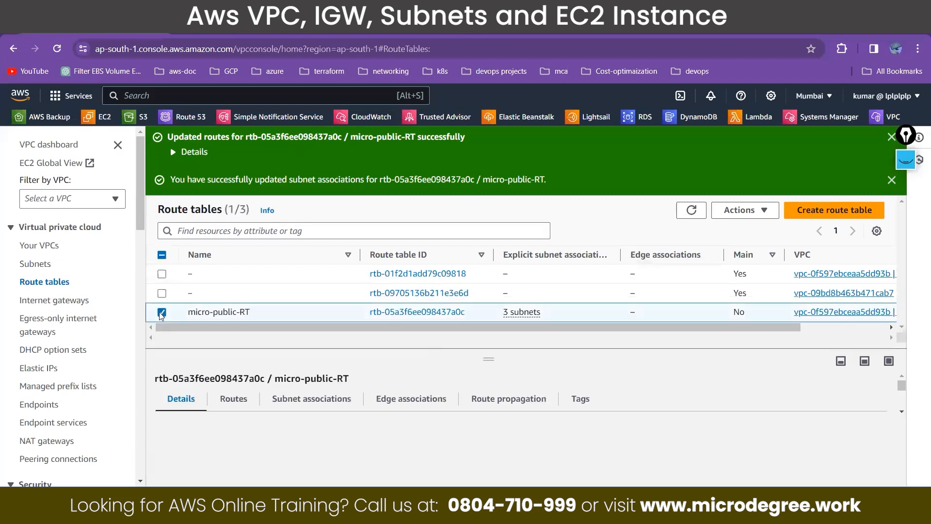
pyautogui.click(293, 399)
pyautogui.scroll(-1, 385, 401)
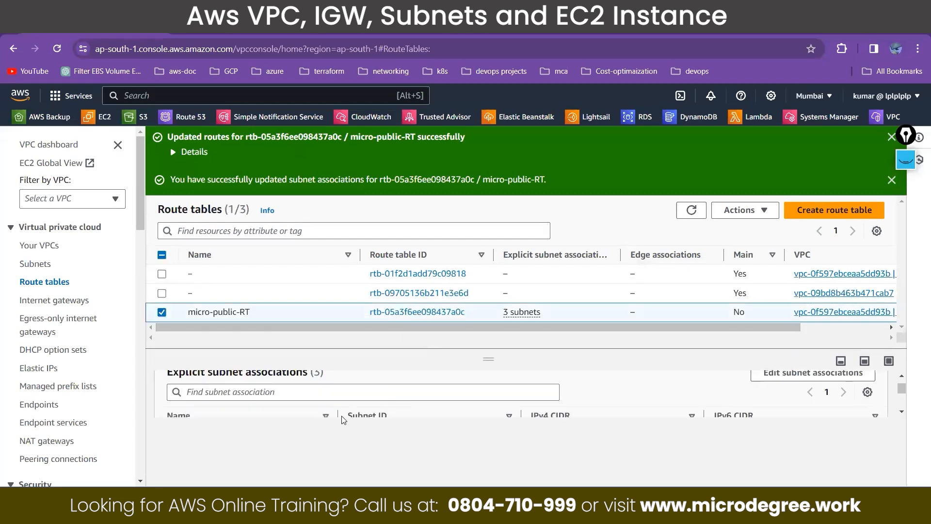
pyautogui.moveTo(473, 358); pyautogui.dragTo(473, 290)
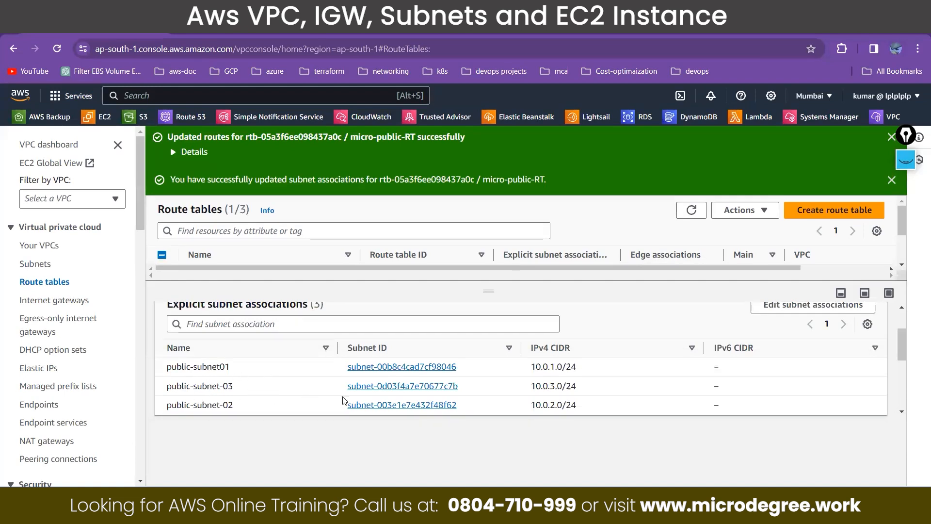
pyautogui.scroll(3, 291, 369)
pyautogui.click(234, 328)
pyautogui.scroll(-2, 285, 359)
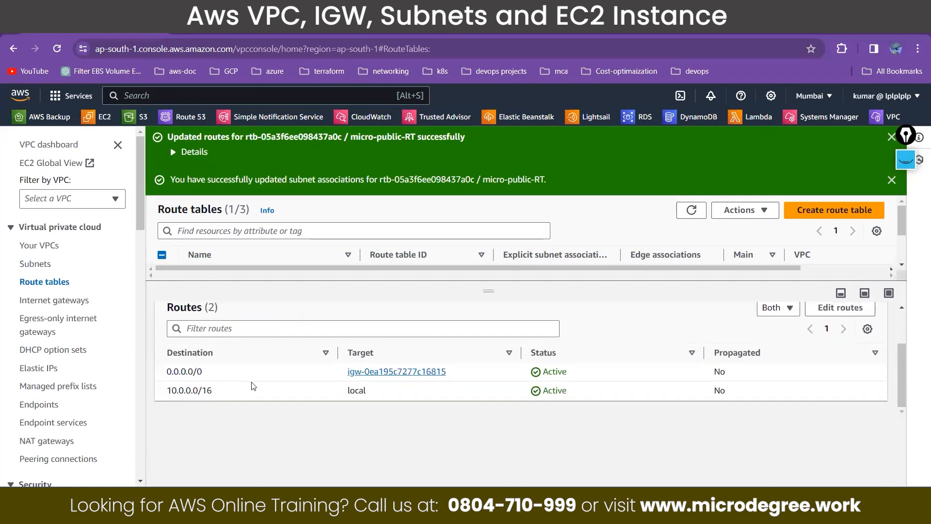
pyautogui.moveTo(474, 380); pyautogui.dragTo(131, 371)
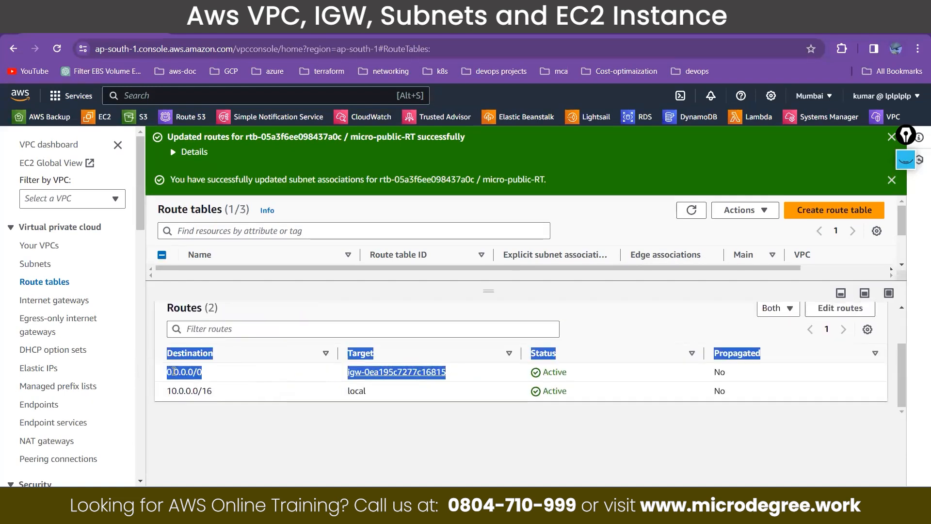
# Step: In the diagrams.net diagram, move the second public subnet closer to the first and place a duplicate beside it as a third subnet
pyautogui.hotkey('ctrl', 'Tab')
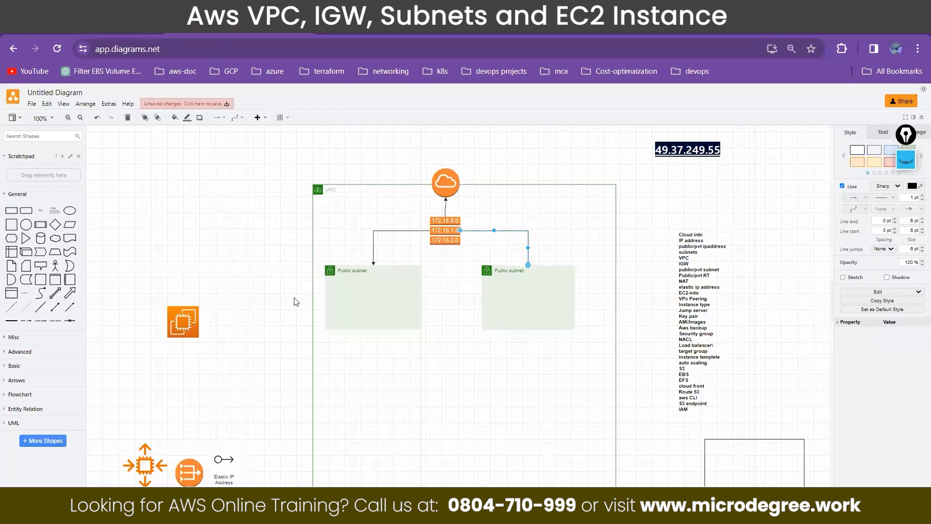
pyautogui.moveTo(486, 269); pyautogui.dragTo(445, 269)
pyautogui.moveTo(432, 263); pyautogui.dragTo(547, 352)
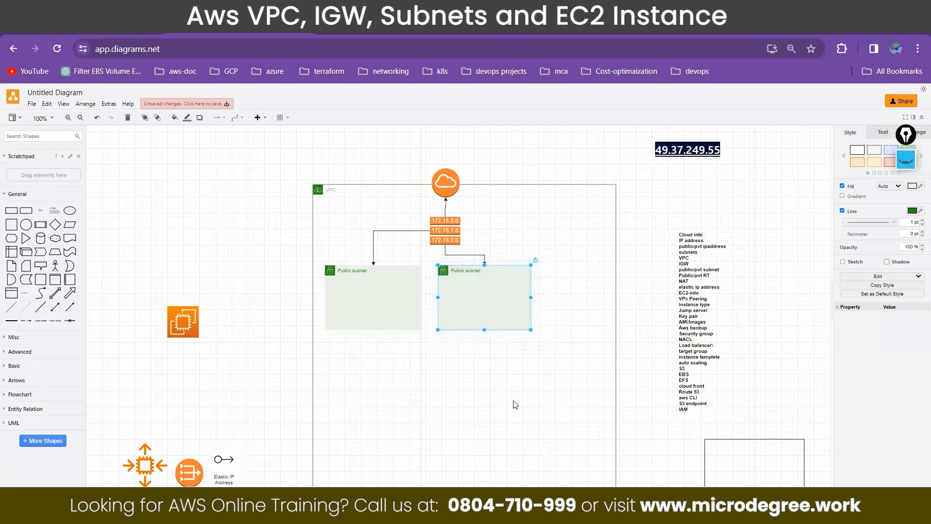
pyautogui.hotkey('ctrl', 'd')
pyautogui.moveTo(500, 283); pyautogui.dragTo(604, 283)
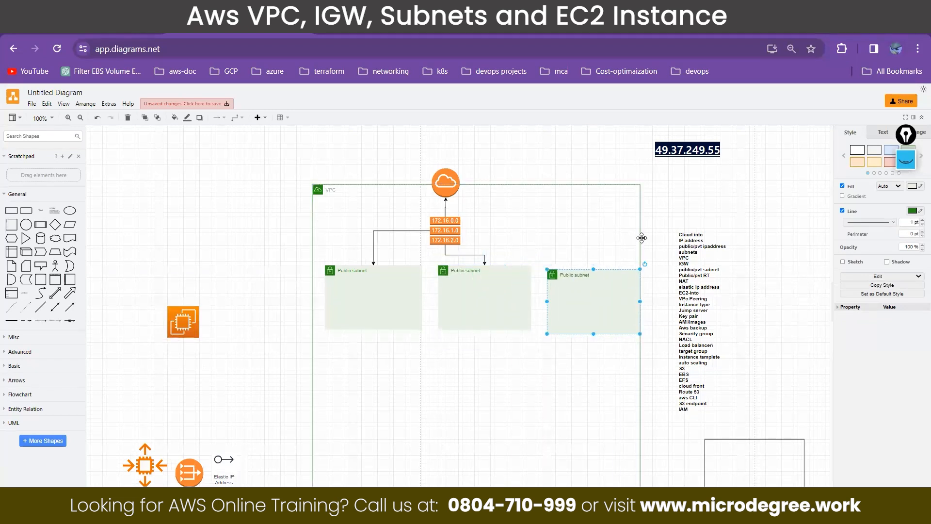
# Step: Widen the VPC frame to enclose the third public subnet and connect the route table to that subnet with an arrow
pyautogui.click(638, 237)
pyautogui.moveTo(641, 349); pyautogui.dragTo(669, 350)
pyautogui.moveTo(463, 226); pyautogui.dragTo(595, 240)
pyautogui.moveTo(598, 272); pyautogui.dragTo(596, 270)
pyautogui.click(328, 372)
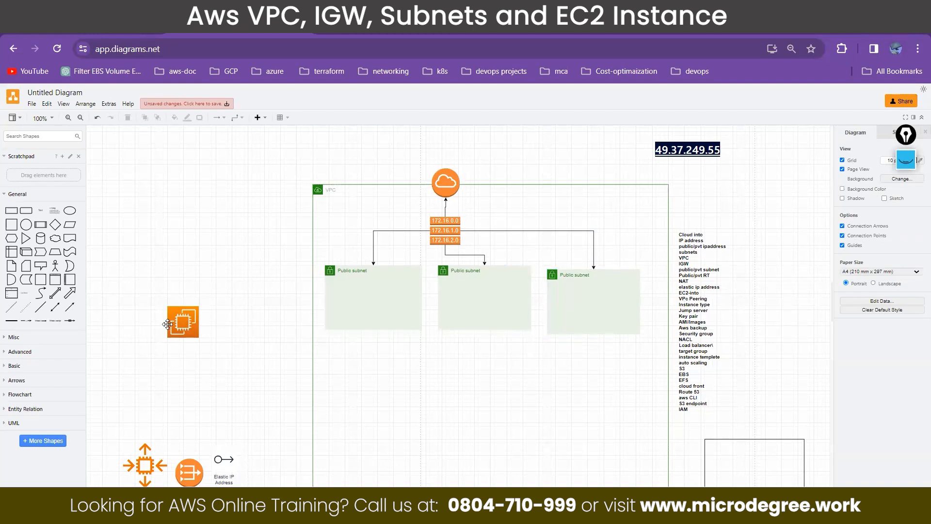
# Step: Place the EC2 instance icon inside the first public subnet
pyautogui.moveTo(167, 324); pyautogui.dragTo(393, 290)
pyautogui.click(225, 298)
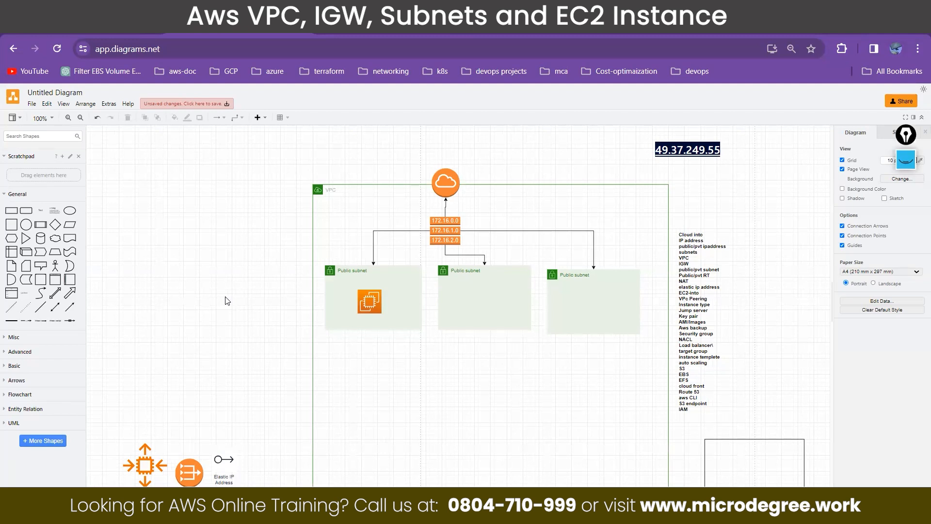
# Step: Enlarge the EC2 instance icon inside the first public subnet
pyautogui.click(363, 309)
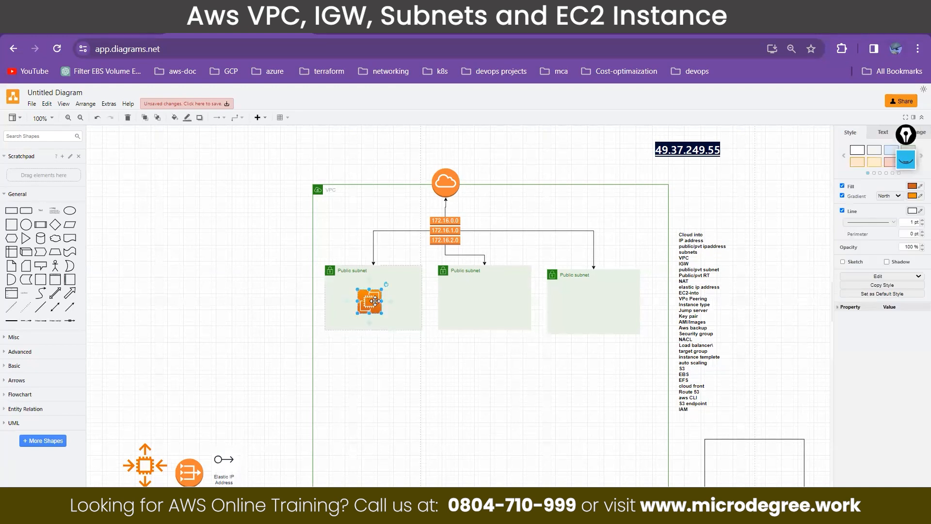
pyautogui.moveTo(380, 301); pyautogui.dragTo(388, 302)
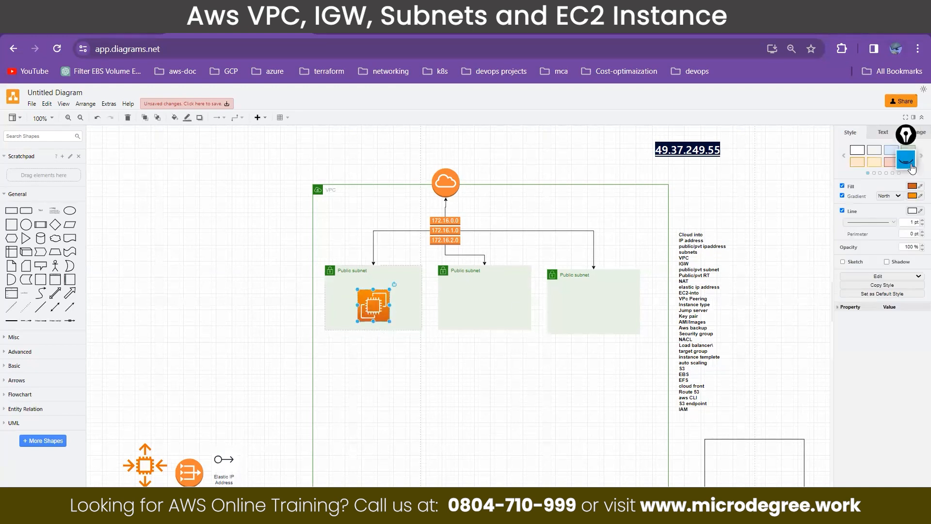
# Step: Annotate the EC2 icon with pen lines leading to circled handwritten notes "ptv" below it and "Pub" outside the VPC
pyautogui.click(906, 161)
pyautogui.click(906, 305)
pyautogui.click(904, 215)
pyautogui.moveTo(375, 316)
pyautogui.mouseDown()
pyautogui.moveTo(372, 361)
pyautogui.moveTo(384, 357)
pyautogui.mouseUp()
pyautogui.moveTo(358, 399)
pyautogui.mouseDown()
pyautogui.moveTo(360, 423)
pyautogui.moveTo(363, 409)
pyautogui.moveTo(404, 383)
pyautogui.moveTo(398, 424)
pyautogui.moveTo(392, 367)
pyautogui.mouseUp()
pyautogui.moveTo(361, 306); pyautogui.dragTo(290, 306)
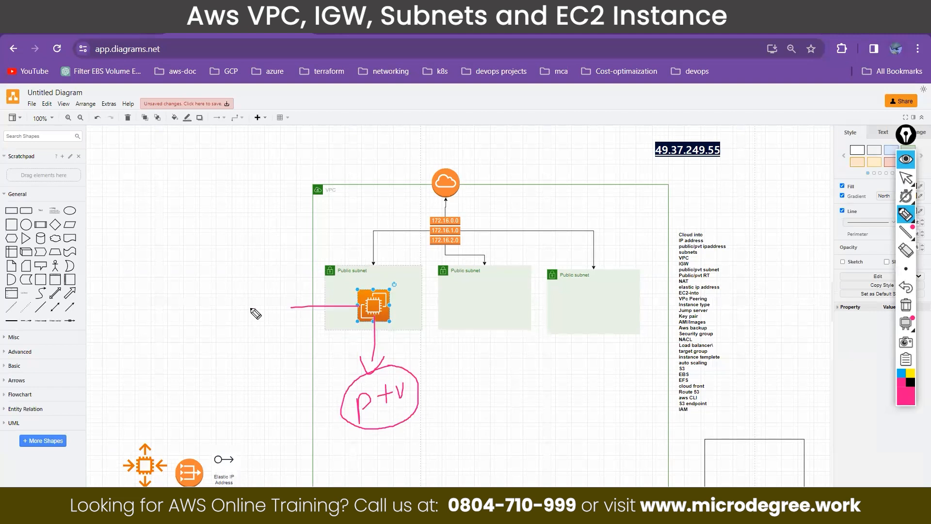
pyautogui.moveTo(170, 279)
pyautogui.mouseDown()
pyautogui.moveTo(172, 304)
pyautogui.moveTo(212, 266)
pyautogui.moveTo(217, 305)
pyautogui.mouseUp()
pyautogui.moveTo(200, 253)
pyautogui.mouseDown()
pyautogui.moveTo(179, 363)
pyautogui.moveTo(192, 262)
pyautogui.mouseUp()
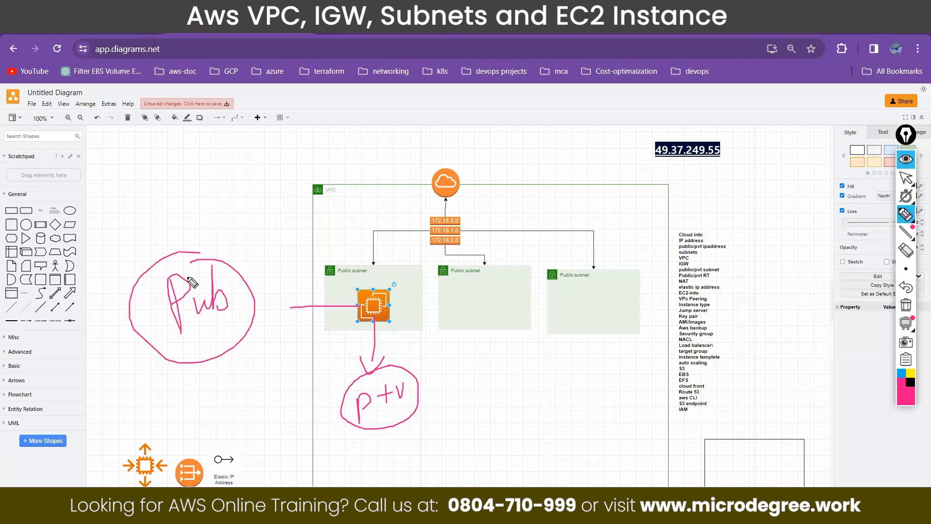
# Step: Write a circled "10." above the EC2 icon, link it to the "ptv" note and ring the subnet area with pen loops
pyautogui.moveTo(401, 375)
pyautogui.mouseDown()
pyautogui.moveTo(408, 380)
pyautogui.moveTo(425, 351)
pyautogui.mouseUp()
pyautogui.moveTo(341, 252)
pyautogui.mouseDown()
pyautogui.moveTo(342, 262)
pyautogui.moveTo(352, 253)
pyautogui.moveTo(335, 265)
pyautogui.moveTo(361, 248)
pyautogui.moveTo(428, 371)
pyautogui.moveTo(422, 379)
pyautogui.moveTo(432, 372)
pyautogui.mouseUp()
pyautogui.click(358, 259)
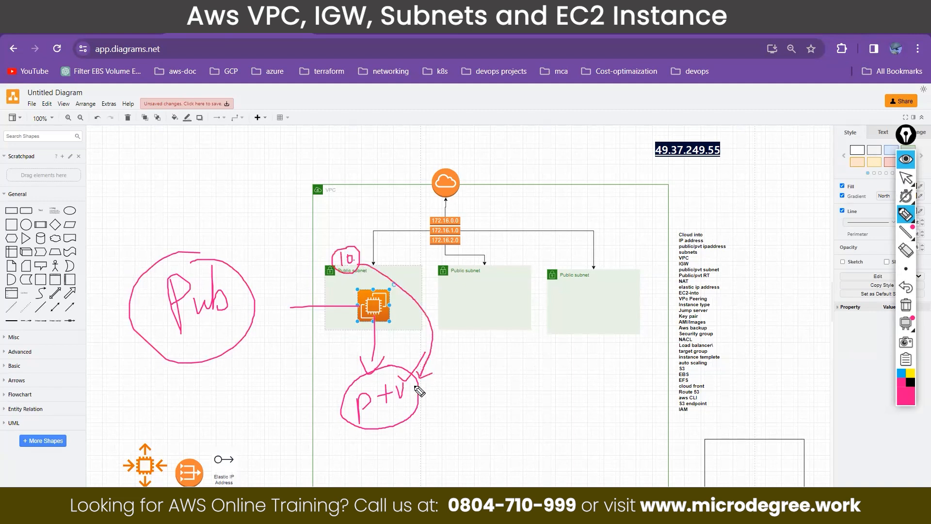
pyautogui.moveTo(357, 256); pyautogui.dragTo(376, 232)
pyautogui.moveTo(356, 265)
pyautogui.mouseDown()
pyautogui.moveTo(396, 284)
pyautogui.moveTo(427, 324)
pyautogui.moveTo(423, 375)
pyautogui.moveTo(433, 373)
pyautogui.mouseUp()
pyautogui.moveTo(422, 406)
pyautogui.mouseDown()
pyautogui.moveTo(486, 314)
pyautogui.moveTo(431, 237)
pyautogui.moveTo(558, 398)
pyautogui.moveTo(427, 236)
pyautogui.moveTo(443, 437)
pyautogui.moveTo(617, 319)
pyautogui.moveTo(415, 252)
pyautogui.moveTo(388, 418)
pyautogui.mouseUp()
pyautogui.moveTo(511, 447)
pyautogui.mouseDown()
pyautogui.moveTo(537, 255)
pyautogui.moveTo(404, 395)
pyautogui.moveTo(573, 313)
pyautogui.moveTo(455, 236)
pyautogui.mouseUp()
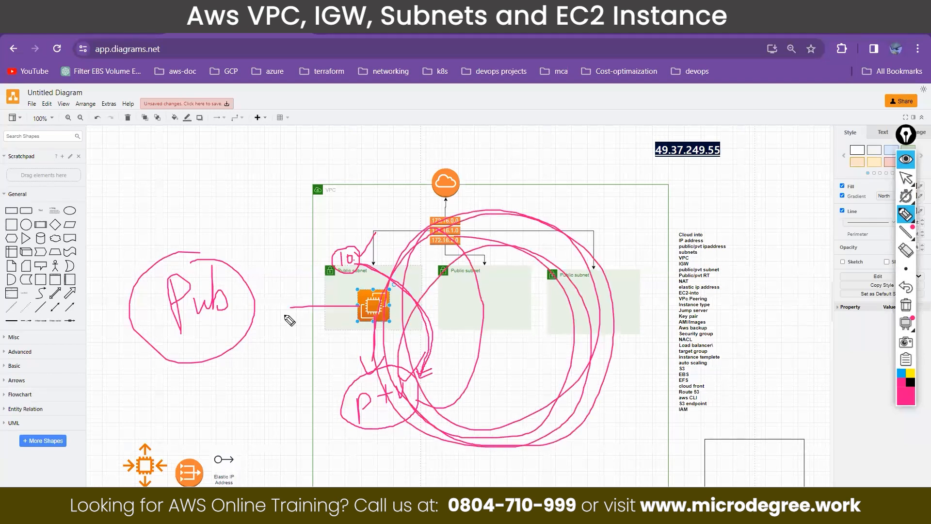
# Step: Sketch an internet cloud linked to the internet gateway, emphasise the "Pub" note with an arrow from the EC2 icon, and erase all annotations
pyautogui.moveTo(156, 146)
pyautogui.mouseDown()
pyautogui.moveTo(270, 121)
pyautogui.moveTo(164, 90)
pyautogui.moveTo(141, 100)
pyautogui.mouseUp()
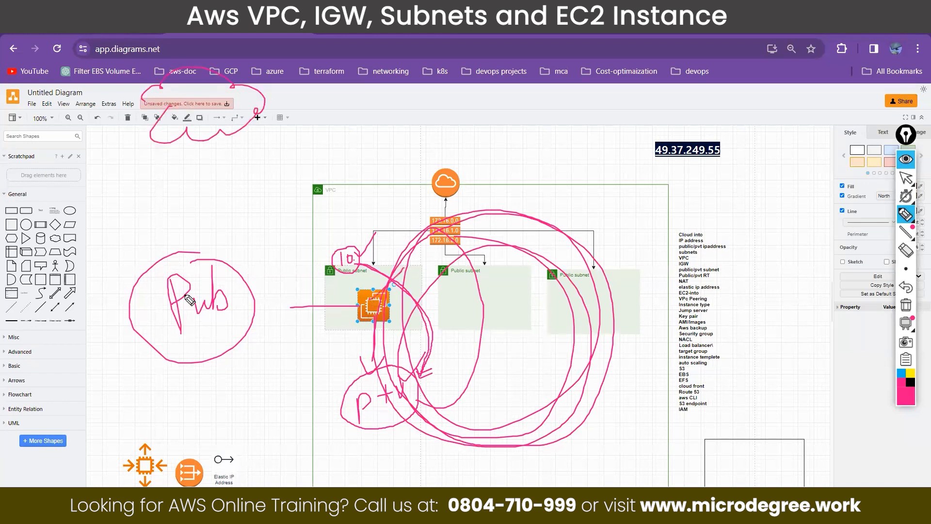
pyautogui.moveTo(172, 335)
pyautogui.mouseDown()
pyautogui.moveTo(223, 321)
pyautogui.moveTo(214, 330)
pyautogui.mouseUp()
pyautogui.moveTo(187, 92)
pyautogui.mouseDown()
pyautogui.moveTo(188, 108)
pyautogui.moveTo(194, 83)
pyautogui.moveTo(191, 109)
pyautogui.mouseUp()
pyautogui.moveTo(195, 109); pyautogui.dragTo(208, 106)
pyautogui.moveTo(362, 286)
pyautogui.mouseDown()
pyautogui.moveTo(372, 330)
pyautogui.moveTo(380, 280)
pyautogui.moveTo(346, 297)
pyautogui.mouseUp()
pyautogui.moveTo(193, 331); pyautogui.dragTo(236, 315)
pyautogui.moveTo(261, 112)
pyautogui.mouseDown()
pyautogui.moveTo(445, 172)
pyautogui.moveTo(440, 228)
pyautogui.moveTo(367, 272)
pyautogui.moveTo(362, 287)
pyautogui.moveTo(253, 287)
pyautogui.mouseUp()
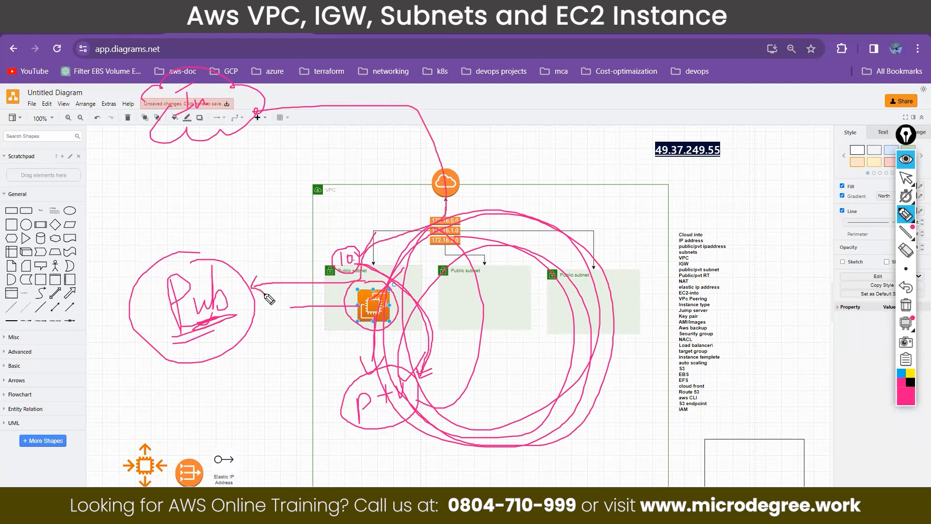
pyautogui.click(906, 304)
pyautogui.click(906, 178)
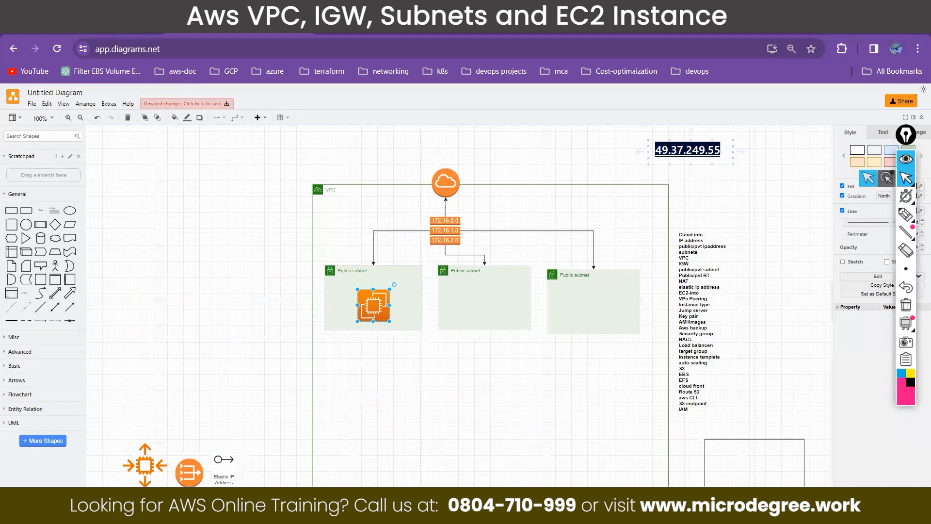
# Step: Switch to the AWS console, search for ec2 and open the EC2 service
pyautogui.click(92, 28)
pyautogui.click(156, 91)
pyautogui.write('ec2')
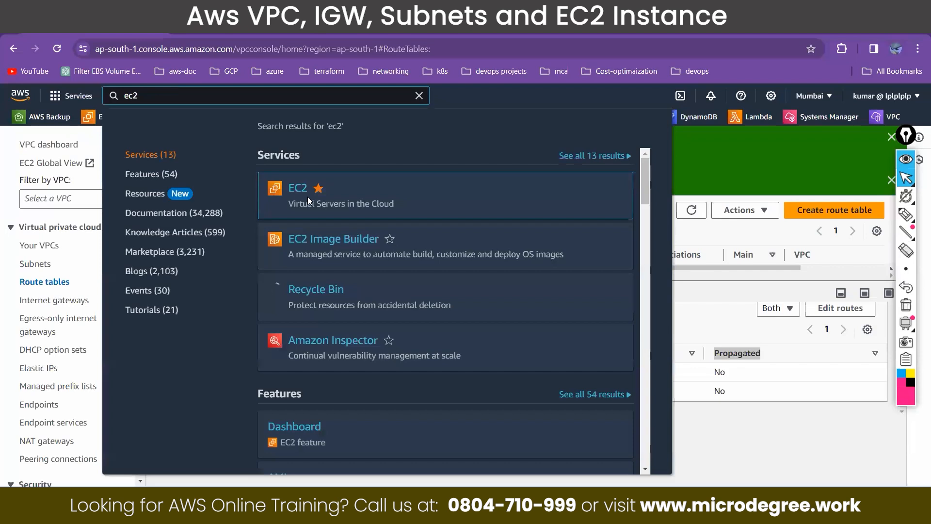
pyautogui.click(300, 191)
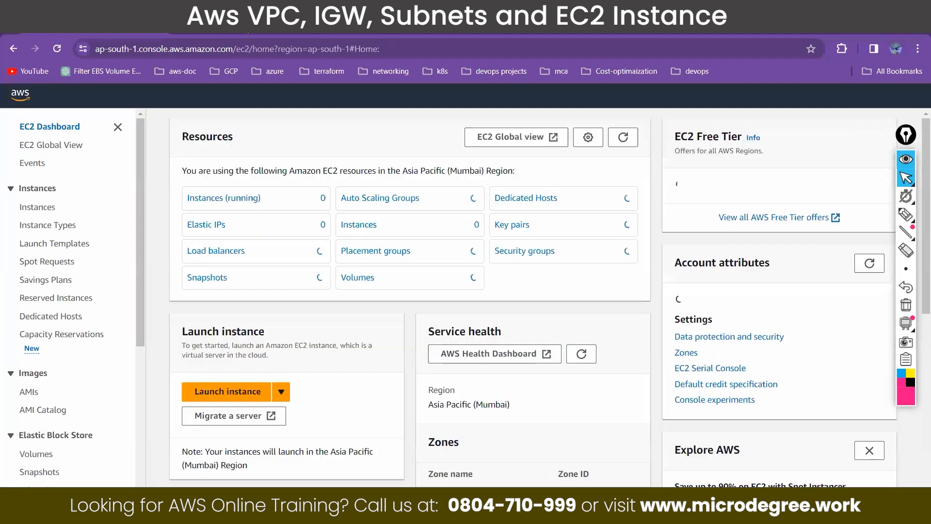
# Step: Switch back to the diagrams.net diagram and draw pen arrows from the EC2 icon to circled handwritten notes "pub" and "ptv"
pyautogui.click(246, 25)
pyautogui.click(905, 215)
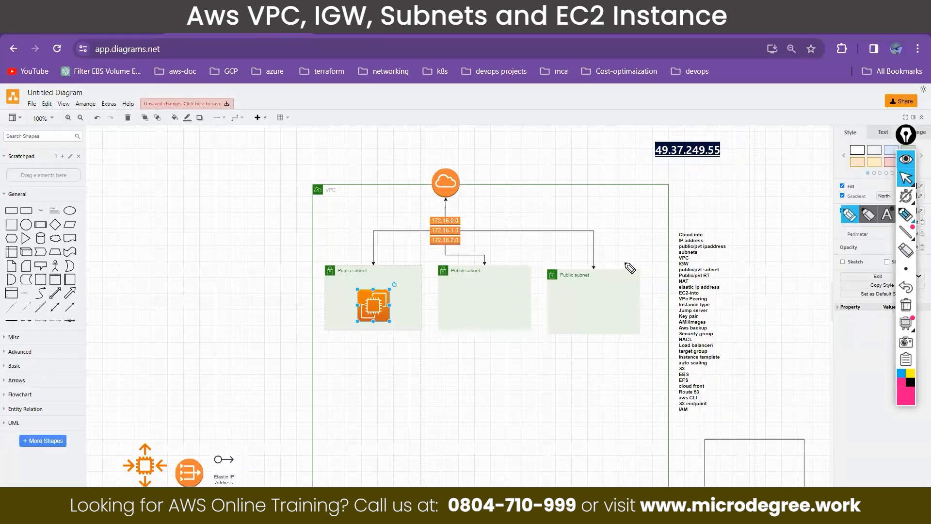
pyautogui.moveTo(359, 301); pyautogui.dragTo(262, 302)
pyautogui.moveTo(263, 297); pyautogui.dragTo(272, 290)
pyautogui.moveTo(198, 297)
pyautogui.mouseDown()
pyautogui.moveTo(198, 313)
pyautogui.moveTo(201, 299)
pyautogui.mouseUp()
pyautogui.moveTo(215, 292); pyautogui.dragTo(241, 291)
pyautogui.moveTo(378, 323)
pyautogui.mouseDown()
pyautogui.moveTo(378, 357)
pyautogui.moveTo(391, 343)
pyautogui.mouseUp()
pyautogui.moveTo(359, 383)
pyautogui.mouseDown()
pyautogui.moveTo(360, 417)
pyautogui.moveTo(361, 401)
pyautogui.moveTo(392, 398)
pyautogui.moveTo(404, 383)
pyautogui.mouseUp()
pyautogui.moveTo(401, 374)
pyautogui.mouseDown()
pyautogui.moveTo(404, 385)
pyautogui.moveTo(408, 374)
pyautogui.mouseUp()
pyautogui.moveTo(372, 364)
pyautogui.mouseDown()
pyautogui.moveTo(339, 393)
pyautogui.moveTo(408, 368)
pyautogui.moveTo(371, 364)
pyautogui.mouseUp()
pyautogui.moveTo(210, 262)
pyautogui.mouseDown()
pyautogui.moveTo(182, 315)
pyautogui.moveTo(221, 253)
pyautogui.mouseUp()
# Step: Tick the "ptv" and "pub" notes and draw a large pen loop around the three public subnets
pyautogui.moveTo(421, 390); pyautogui.dragTo(448, 357)
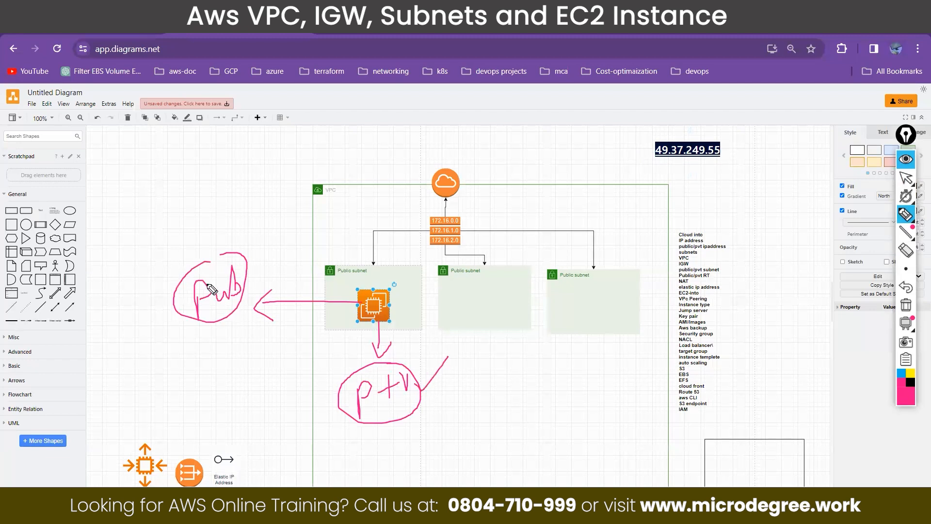
pyautogui.moveTo(247, 262); pyautogui.dragTo(280, 228)
pyautogui.moveTo(421, 391)
pyautogui.mouseDown()
pyautogui.moveTo(420, 405)
pyautogui.moveTo(430, 389)
pyautogui.mouseUp()
pyautogui.moveTo(421, 251)
pyautogui.mouseDown()
pyautogui.moveTo(323, 370)
pyautogui.moveTo(607, 470)
pyautogui.moveTo(670, 357)
pyautogui.moveTo(626, 248)
pyautogui.moveTo(422, 240)
pyautogui.moveTo(366, 260)
pyautogui.moveTo(360, 276)
pyautogui.mouseUp()
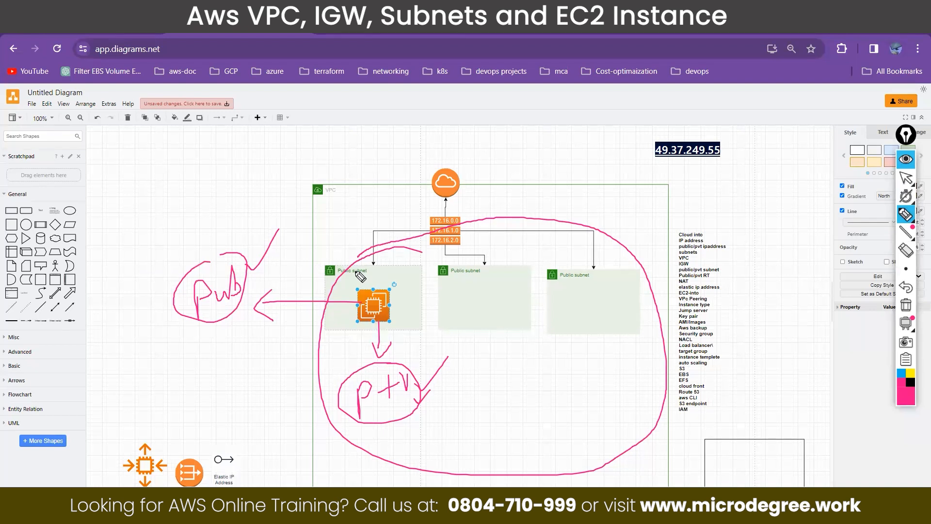
# Step: Sketch a cloud with outgoing lines outside the VPC and annotate the EC2 icon with a circled, ticked address "10.0.1.1"
pyautogui.moveTo(125, 99)
pyautogui.mouseDown()
pyautogui.moveTo(188, 150)
pyautogui.moveTo(228, 105)
pyautogui.moveTo(140, 86)
pyautogui.moveTo(119, 103)
pyautogui.mouseUp()
pyautogui.moveTo(406, 282)
pyautogui.mouseDown()
pyautogui.moveTo(391, 307)
pyautogui.moveTo(437, 305)
pyautogui.moveTo(474, 296)
pyautogui.moveTo(491, 279)
pyautogui.moveTo(508, 282)
pyautogui.moveTo(467, 268)
pyautogui.moveTo(428, 304)
pyautogui.moveTo(496, 313)
pyautogui.moveTo(519, 285)
pyautogui.moveTo(488, 264)
pyautogui.mouseUp()
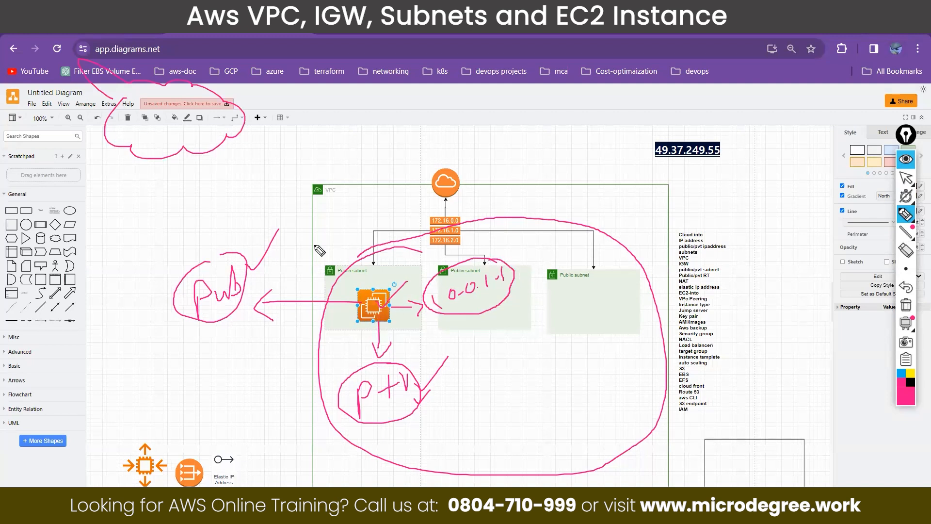
pyautogui.moveTo(231, 118)
pyautogui.mouseDown()
pyautogui.moveTo(289, 89)
pyautogui.moveTo(298, 106)
pyautogui.mouseUp()
pyautogui.moveTo(482, 248); pyautogui.dragTo(478, 265)
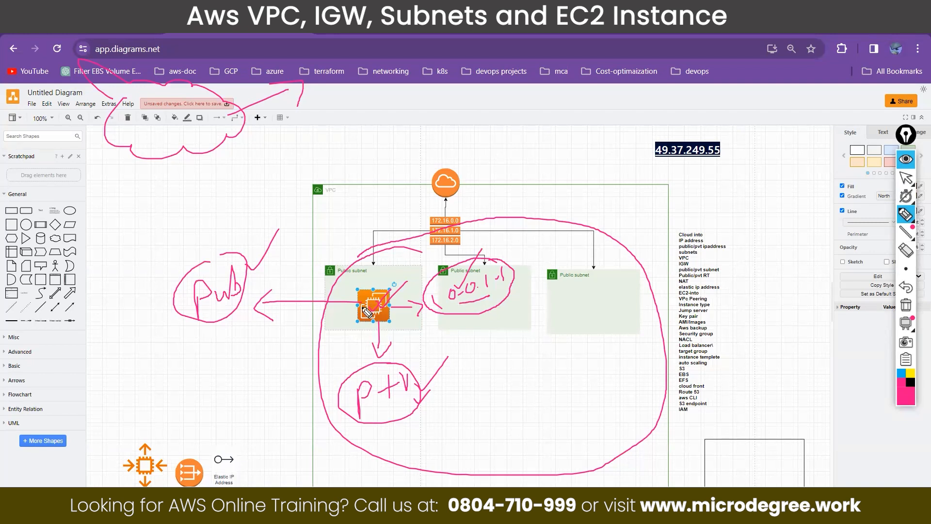
# Step: Link the sketched cloud to the EC2 icon, underline "pub" with "only" written beside it, and hide the pen annotations
pyautogui.moveTo(231, 304); pyautogui.dragTo(203, 314)
pyautogui.moveTo(242, 127)
pyautogui.mouseDown()
pyautogui.moveTo(291, 130)
pyautogui.moveTo(333, 175)
pyautogui.moveTo(365, 288)
pyautogui.moveTo(377, 273)
pyautogui.mouseUp()
pyautogui.moveTo(201, 309); pyautogui.dragTo(217, 309)
pyautogui.moveTo(121, 297)
pyautogui.mouseDown()
pyautogui.moveTo(145, 301)
pyautogui.moveTo(160, 280)
pyautogui.moveTo(151, 315)
pyautogui.mouseUp()
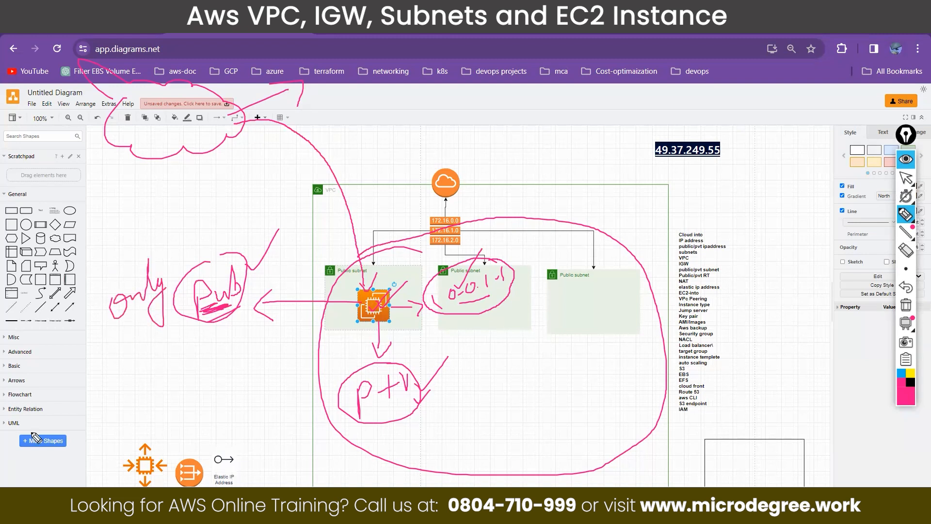
pyautogui.click(906, 159)
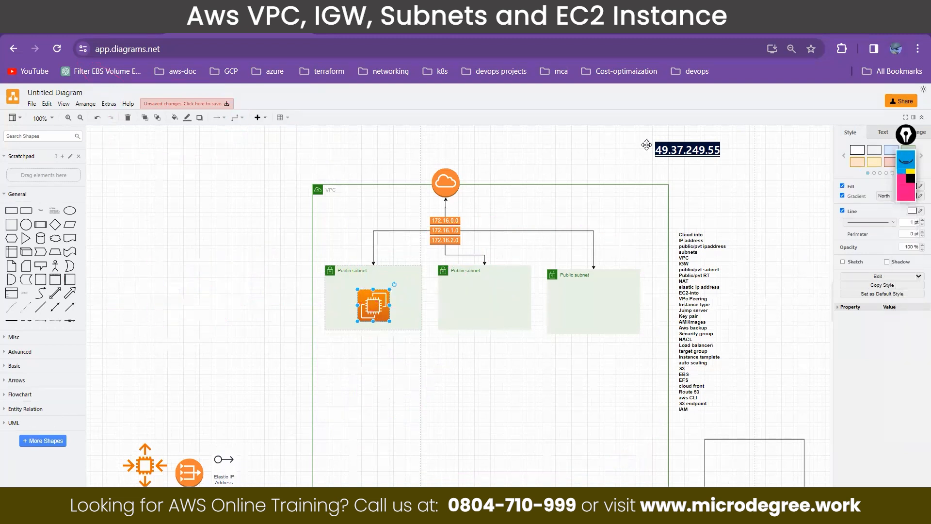
# Step: Switch to the AWS console, view the running EC2 instances and return to the EC2 dashboard
pyautogui.hotkey('ctrl', 'Tab')
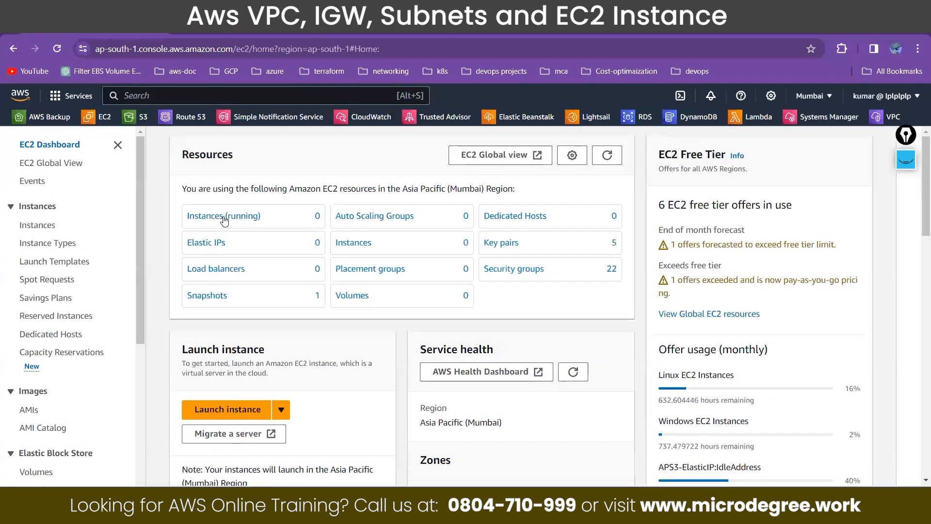
pyautogui.click(224, 221)
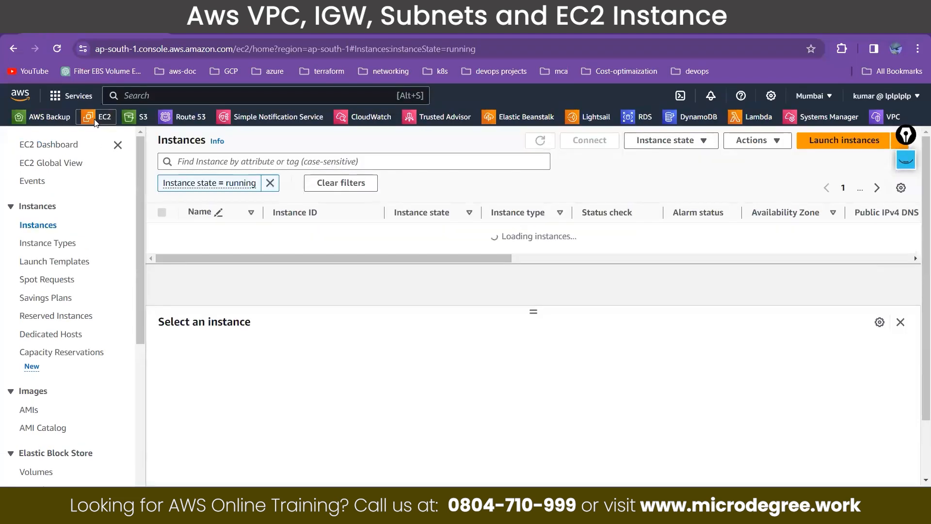
pyautogui.click(96, 121)
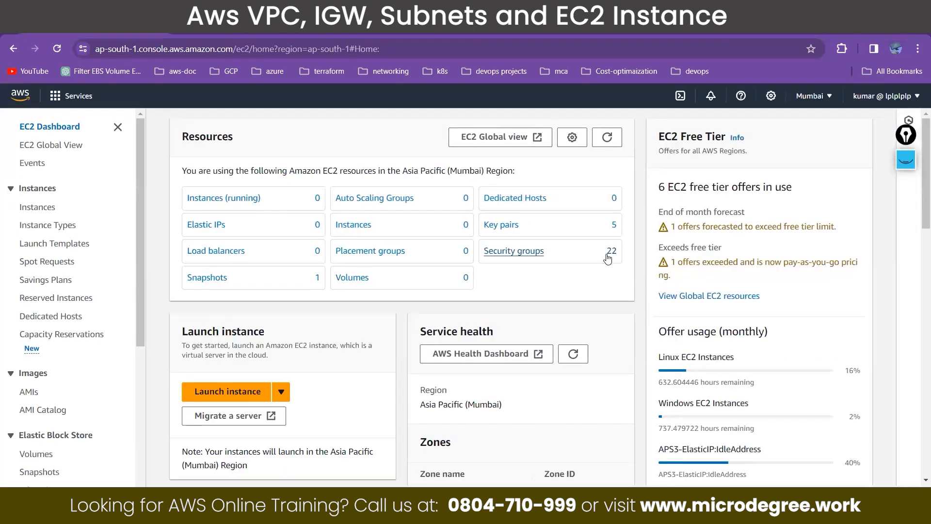
# Step: Open the account's EC2 snapshots and try to delete the 8 GiB snapshot
pyautogui.click(213, 296)
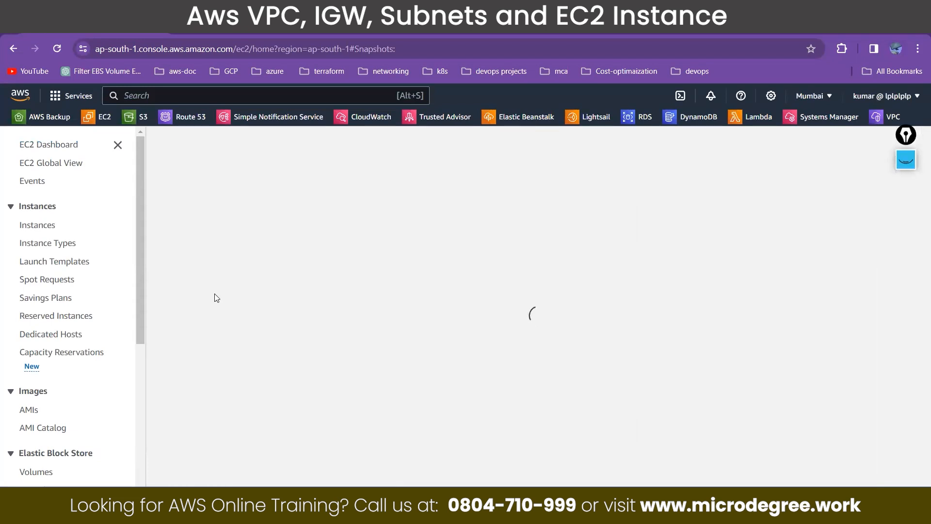
pyautogui.click(163, 205)
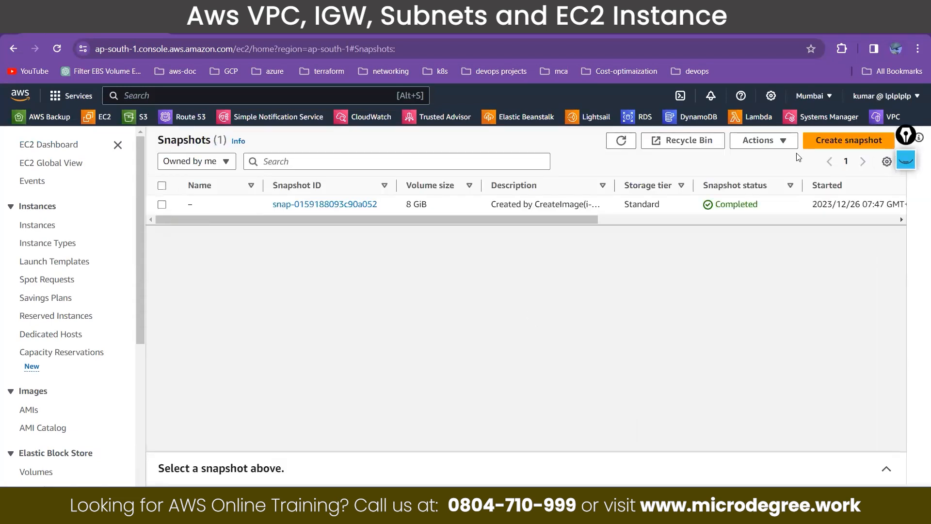
pyautogui.click(751, 142)
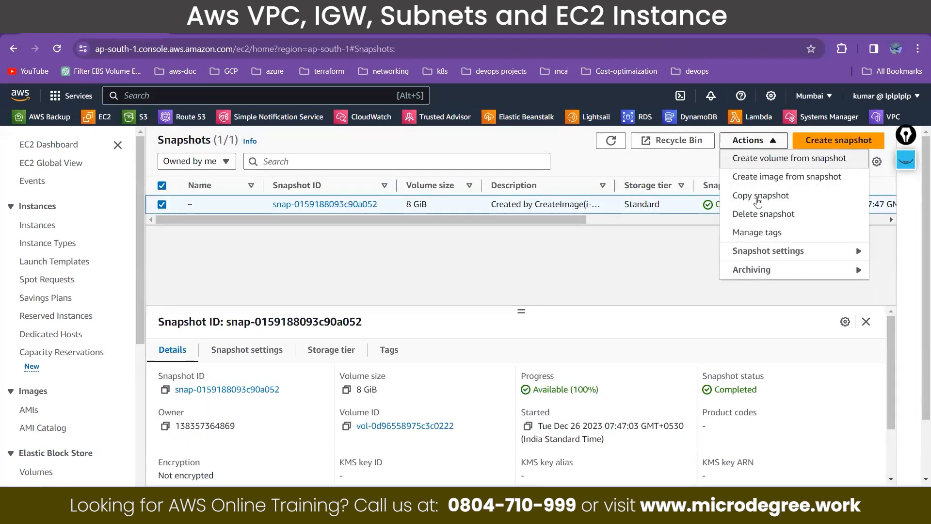
pyautogui.click(764, 215)
pyautogui.click(682, 336)
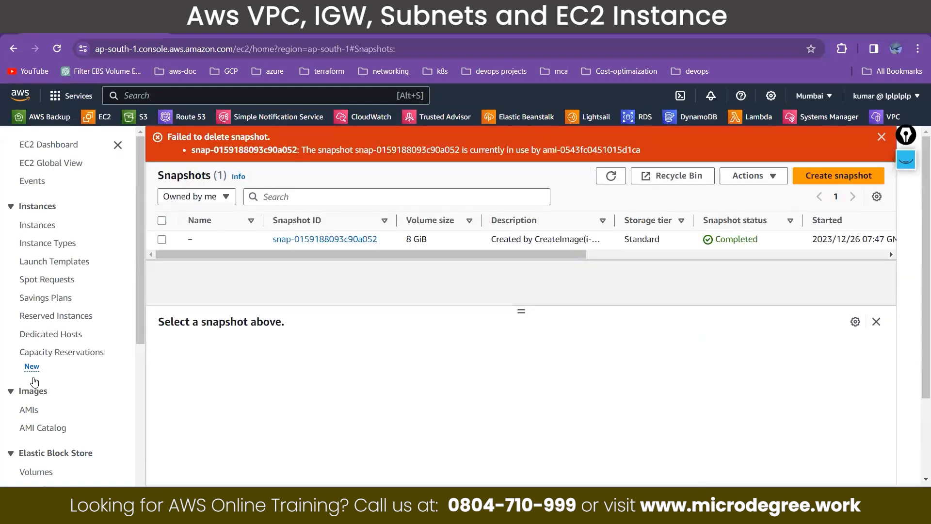
# Step: Open the owned AMIs and deregister the aws-last image
pyautogui.scroll(-3, 34, 383)
pyautogui.click(32, 294)
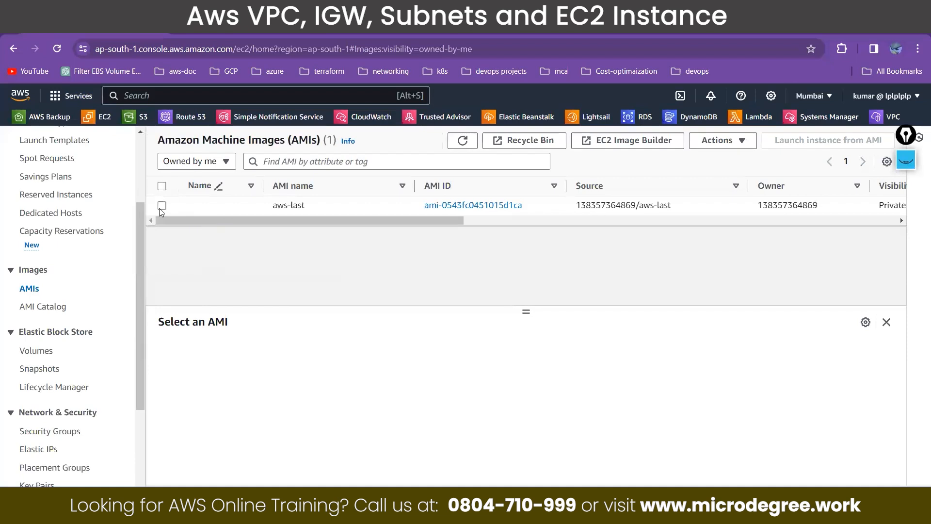
pyautogui.click(161, 206)
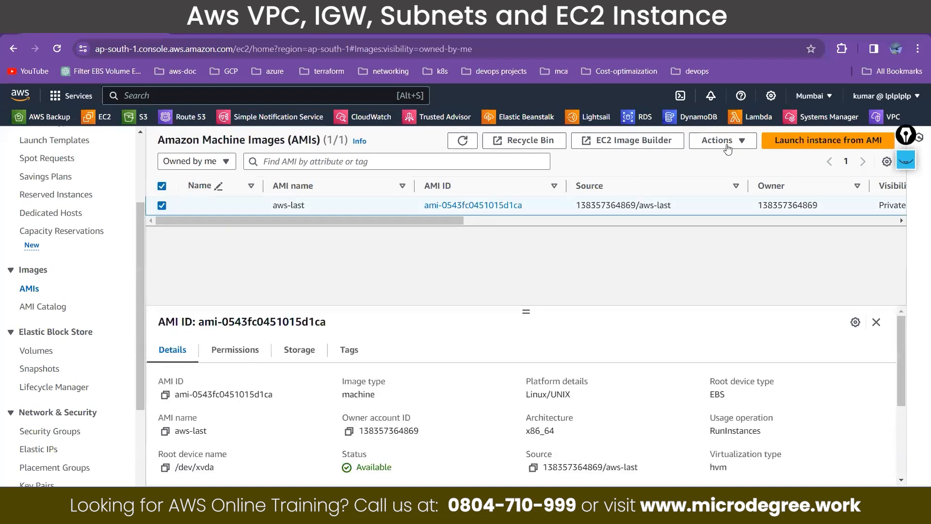
pyautogui.click(723, 140)
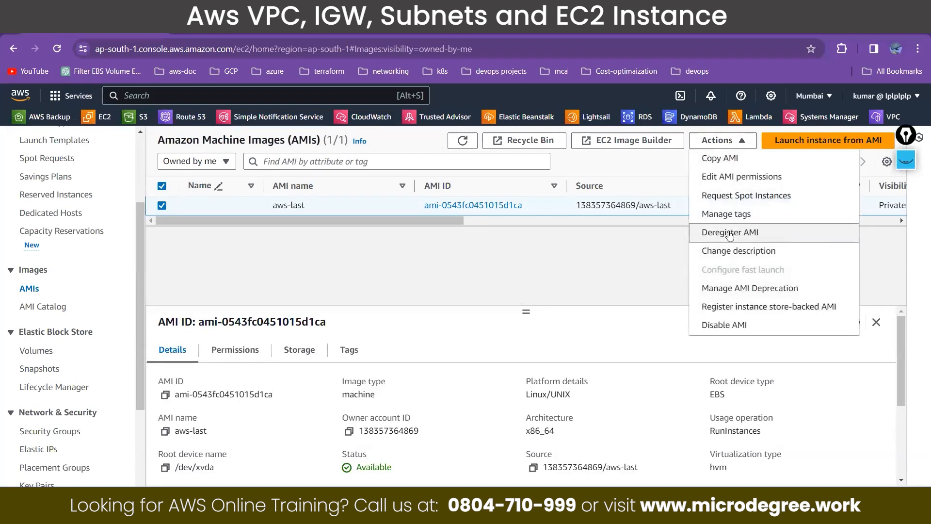
pyautogui.click(729, 232)
pyautogui.click(657, 370)
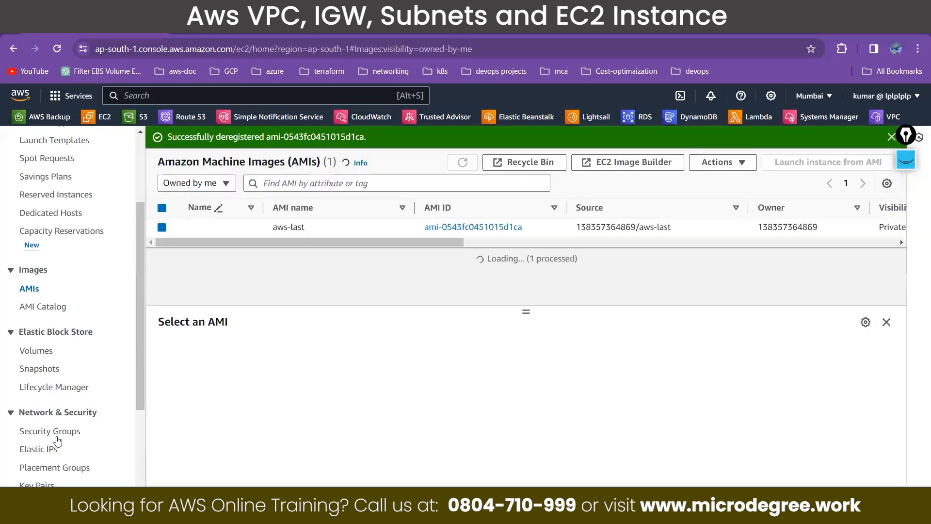
# Step: Return to the snapshots and delete the 8 GiB snapshot
pyautogui.click(40, 369)
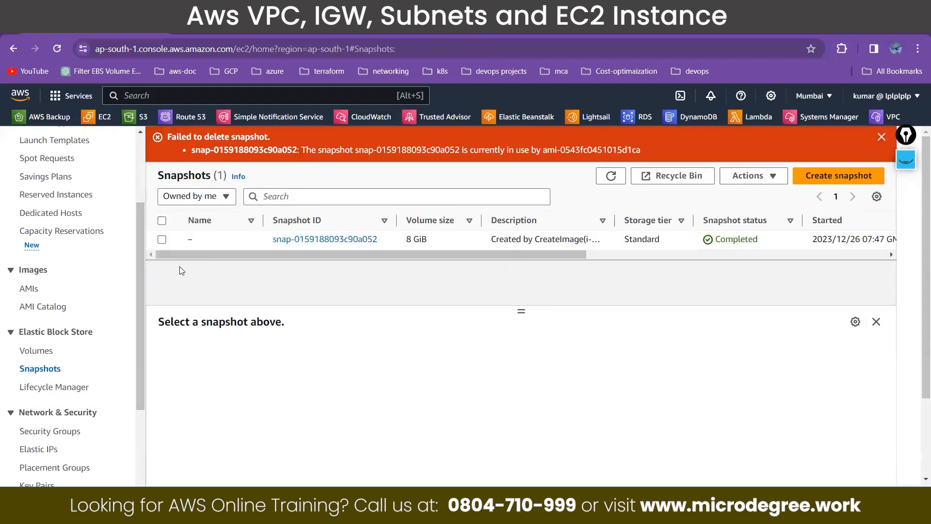
pyautogui.click(162, 239)
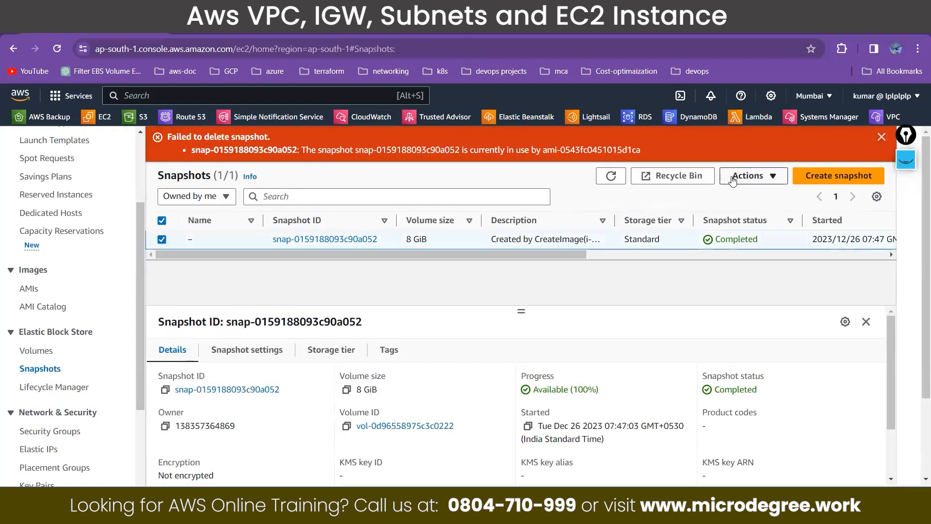
pyautogui.click(752, 176)
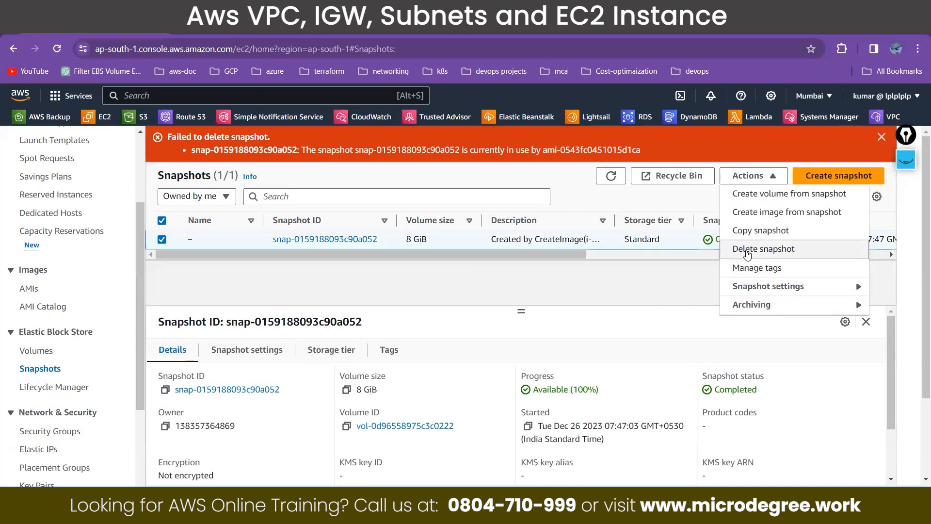
pyautogui.click(750, 249)
pyautogui.click(693, 337)
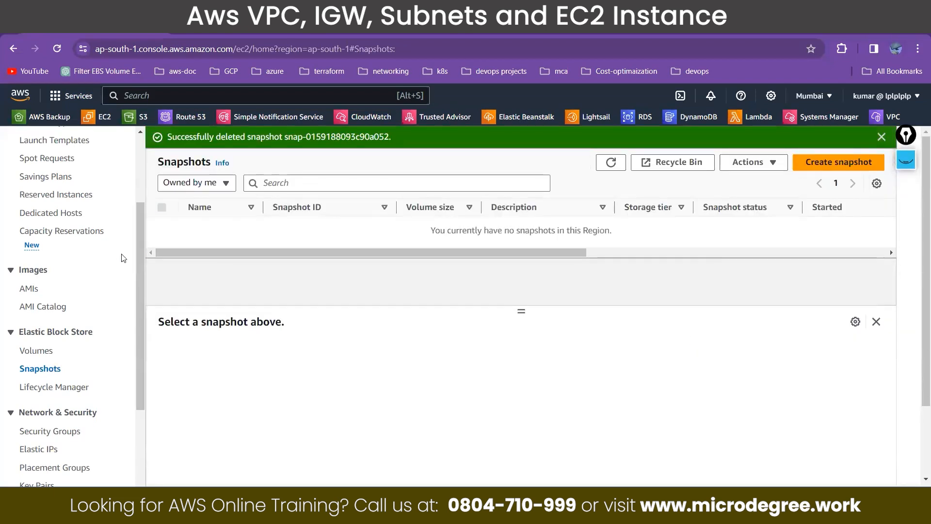
# Step: Open the instances list and return to the EC2 dashboard to review the Mumbai region's resources
pyautogui.scroll(3, 33, 233)
pyautogui.click(33, 228)
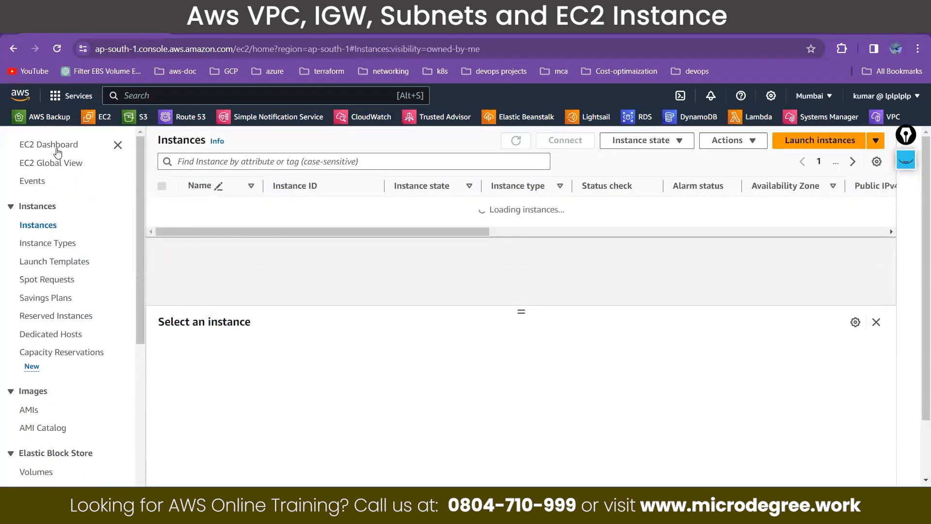
pyautogui.click(51, 154)
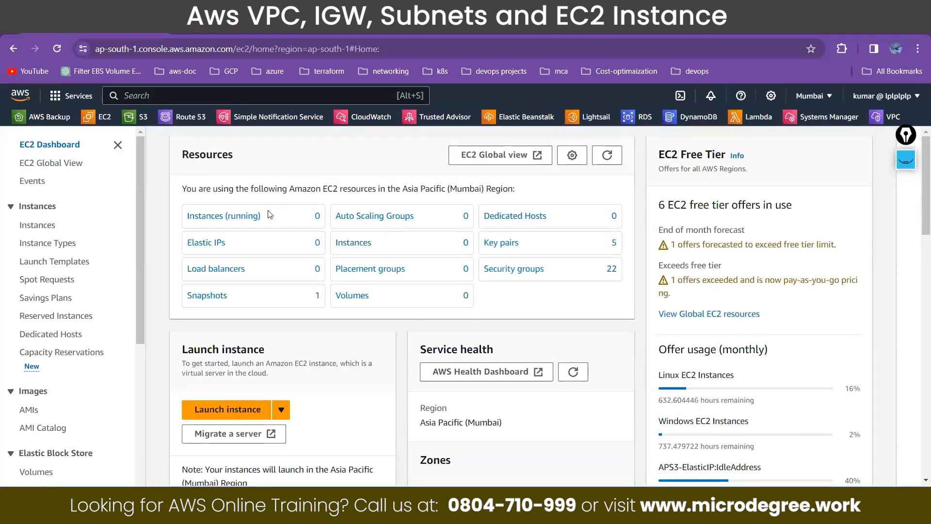
# Step: Start launching an EC2 instance and name it "demo-server-" followed by the instructor's first name
pyautogui.click(222, 416)
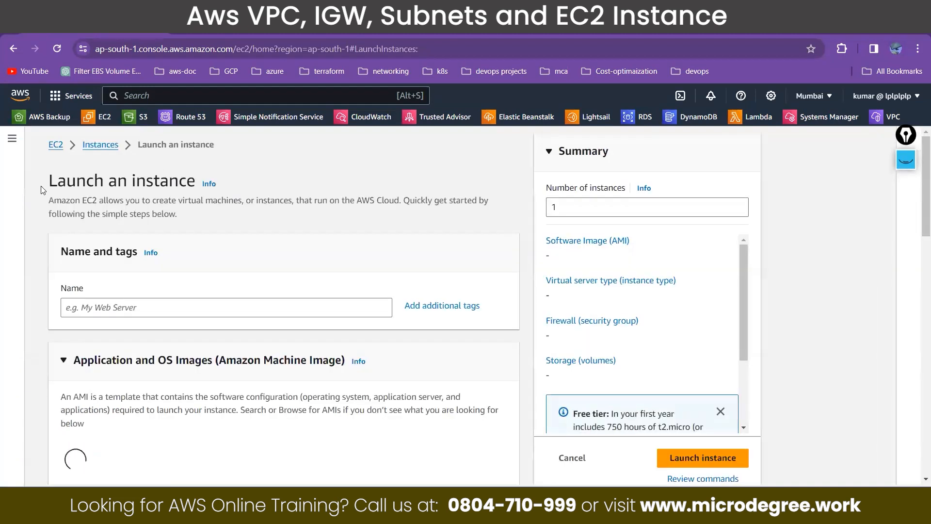
pyautogui.moveTo(48, 185); pyautogui.dragTo(199, 186)
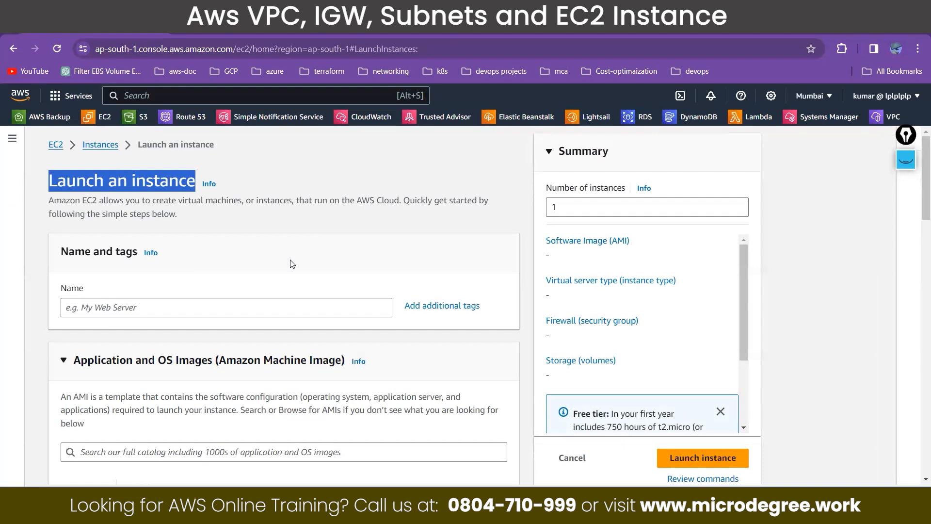
pyautogui.click(243, 306)
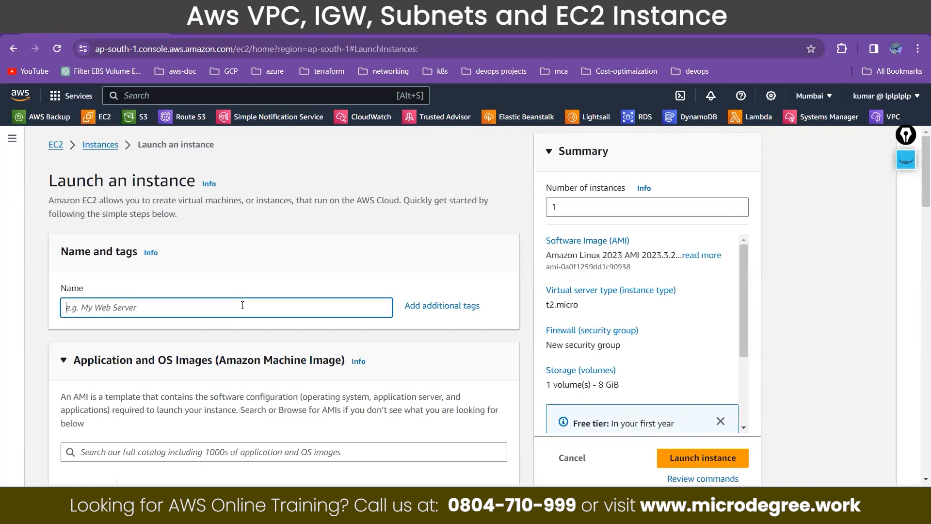
pyautogui.write('demo-server-kumar')
pyautogui.click(559, 208)
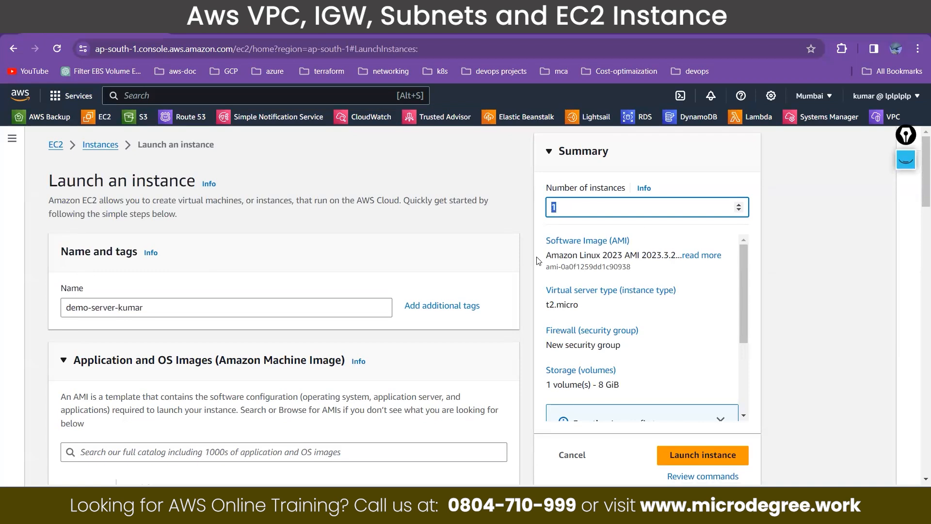
pyautogui.moveTo(144, 307); pyautogui.dragTo(66, 307)
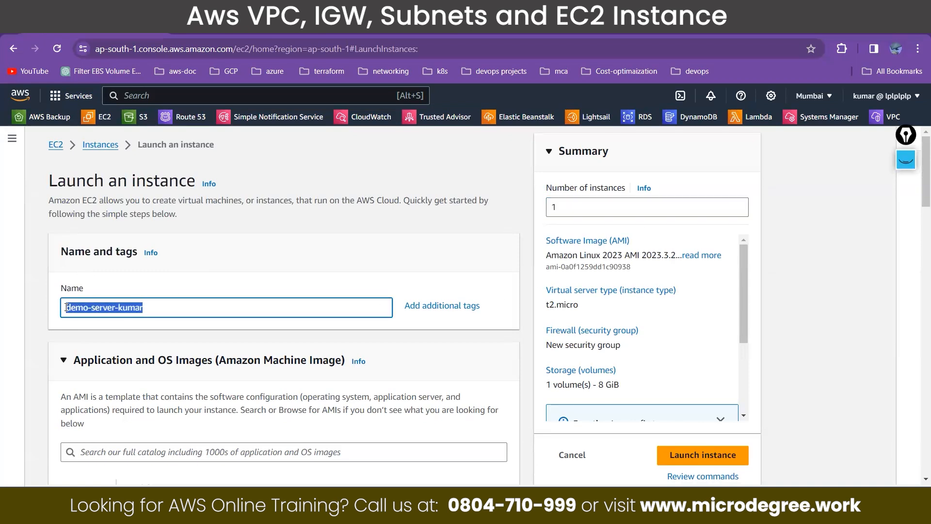
pyautogui.scroll(-2, 175, 295)
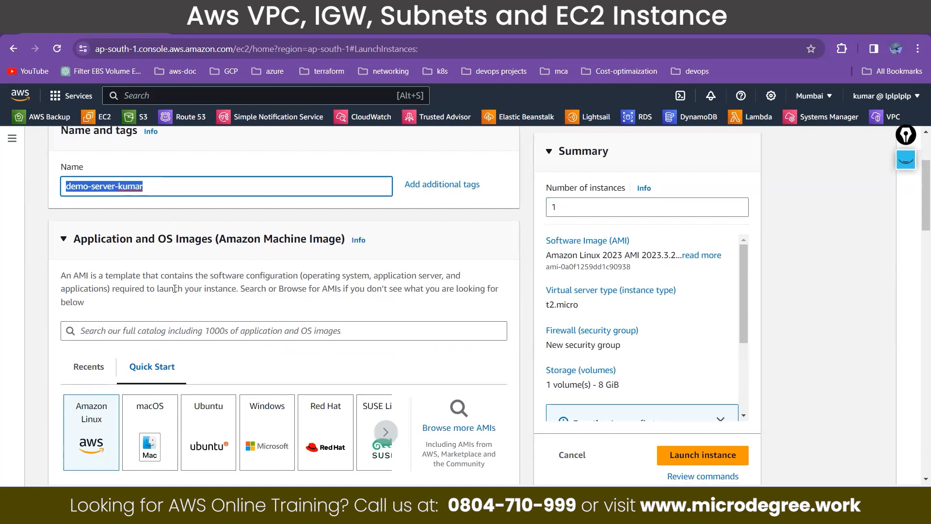
# Step: Turn on the screen annotation pen and write a circled "O.S" over the launch summary
pyautogui.click(907, 164)
pyautogui.click(906, 305)
pyautogui.moveTo(697, 140); pyautogui.dragTo(734, 167)
pyautogui.click(720, 162)
pyautogui.moveTo(725, 121)
pyautogui.mouseDown()
pyautogui.moveTo(734, 214)
pyautogui.moveTo(719, 111)
pyautogui.mouseUp()
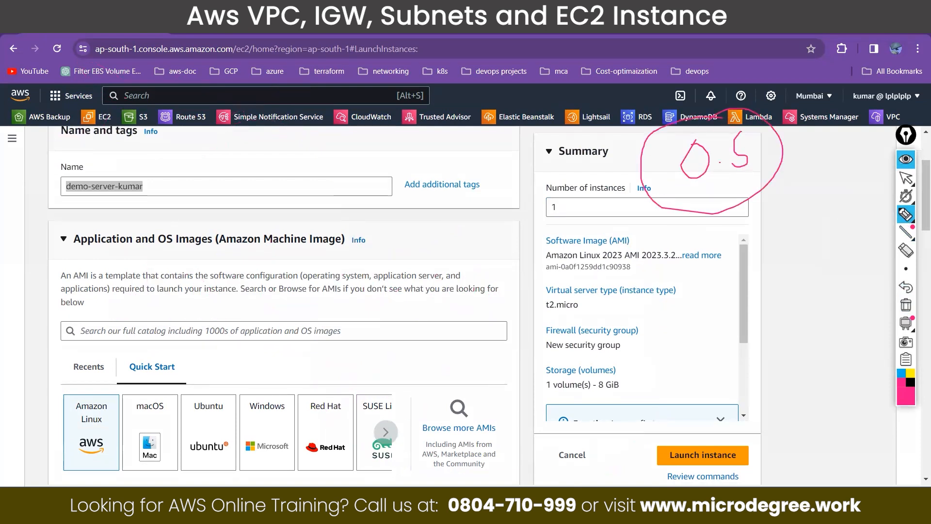
# Step: Write circled "Win" and "Linux" labels below the "O.S" note and link it to both with arrows
pyautogui.moveTo(522, 236)
pyautogui.mouseDown()
pyautogui.moveTo(531, 262)
pyautogui.moveTo(540, 237)
pyautogui.moveTo(543, 262)
pyautogui.moveTo(559, 254)
pyautogui.mouseUp()
pyautogui.moveTo(540, 215)
pyautogui.mouseDown()
pyautogui.moveTo(524, 278)
pyautogui.moveTo(535, 219)
pyautogui.mouseUp()
pyautogui.click(772, 244)
pyautogui.moveTo(771, 245)
pyautogui.mouseDown()
pyautogui.moveTo(789, 277)
pyautogui.moveTo(809, 273)
pyautogui.moveTo(824, 243)
pyautogui.mouseUp()
pyautogui.click(787, 258)
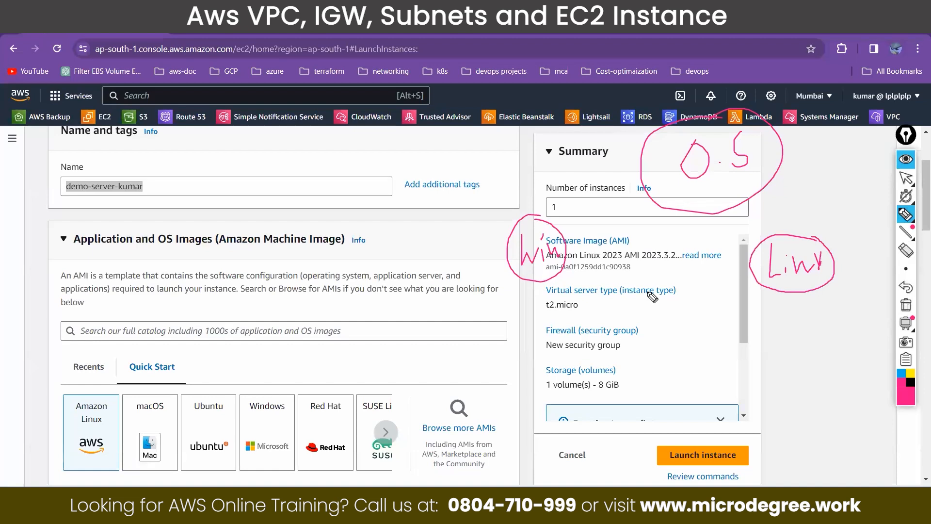
pyautogui.moveTo(750, 198); pyautogui.dragTo(778, 229)
pyautogui.moveTo(643, 186)
pyautogui.mouseDown()
pyautogui.moveTo(610, 186)
pyautogui.moveTo(566, 225)
pyautogui.mouseUp()
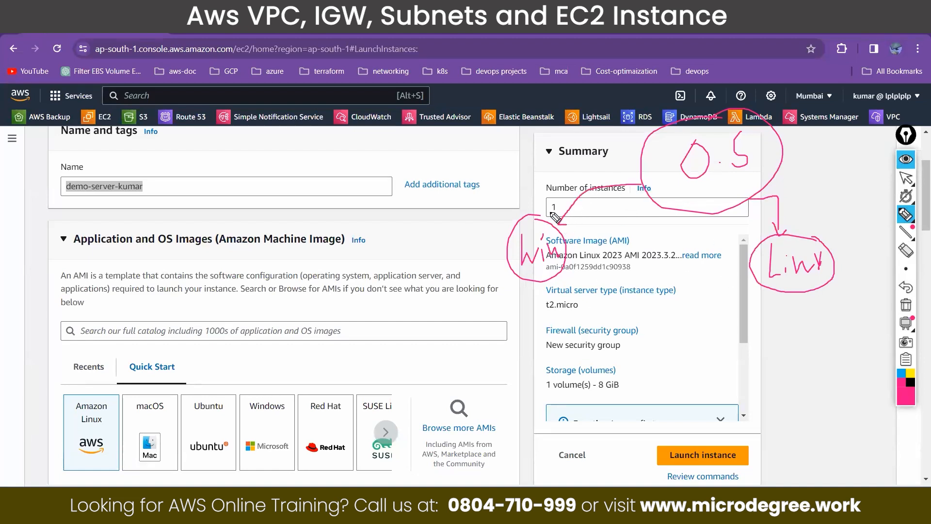
# Step: Annotate Win with "slow" and a circled list of versions including 7 and 10, and mark Linux with a short arrowed note
pyautogui.moveTo(479, 184); pyautogui.dragTo(472, 204)
pyautogui.moveTo(489, 178); pyautogui.dragTo(495, 199)
pyautogui.moveTo(503, 178)
pyautogui.mouseDown()
pyautogui.moveTo(503, 190)
pyautogui.moveTo(537, 167)
pyautogui.mouseUp()
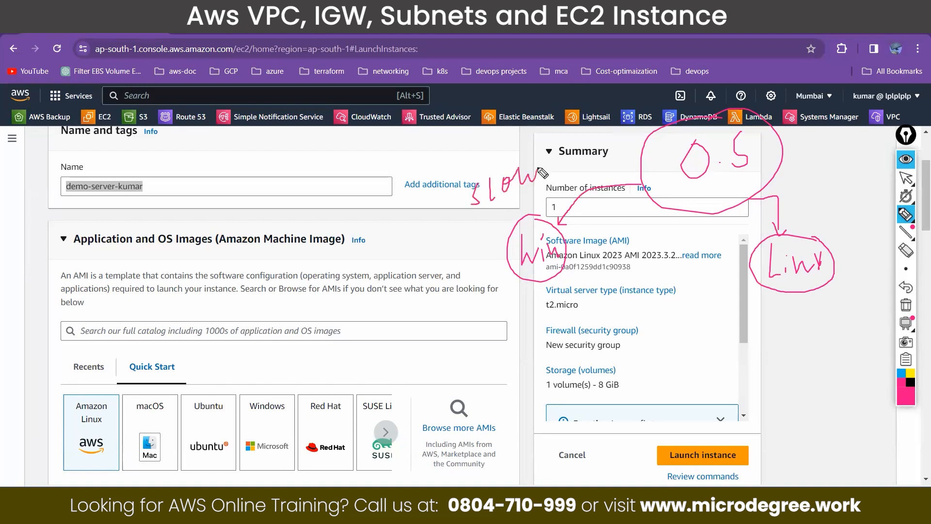
pyautogui.moveTo(819, 198)
pyautogui.mouseDown()
pyautogui.moveTo(820, 236)
pyautogui.moveTo(846, 210)
pyautogui.mouseUp()
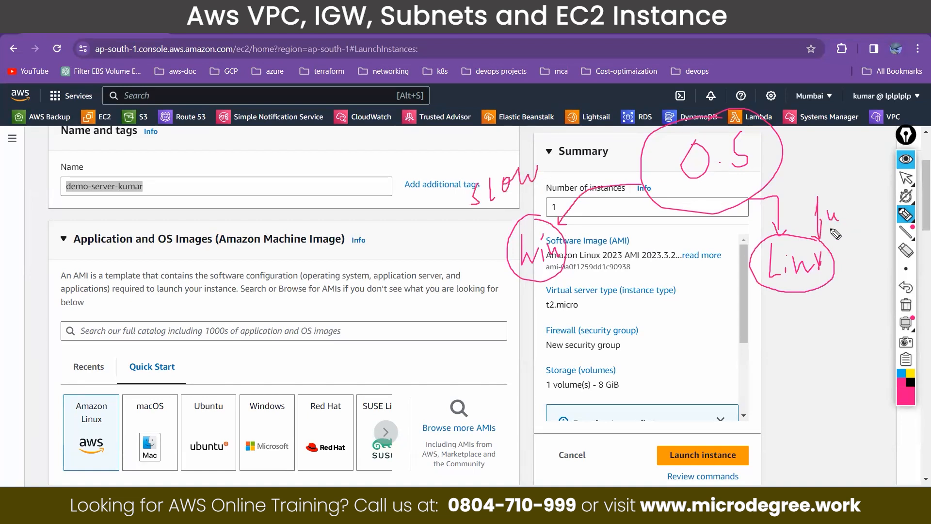
pyautogui.moveTo(514, 301)
pyautogui.mouseDown()
pyautogui.moveTo(525, 329)
pyautogui.moveTo(513, 360)
pyautogui.mouseUp()
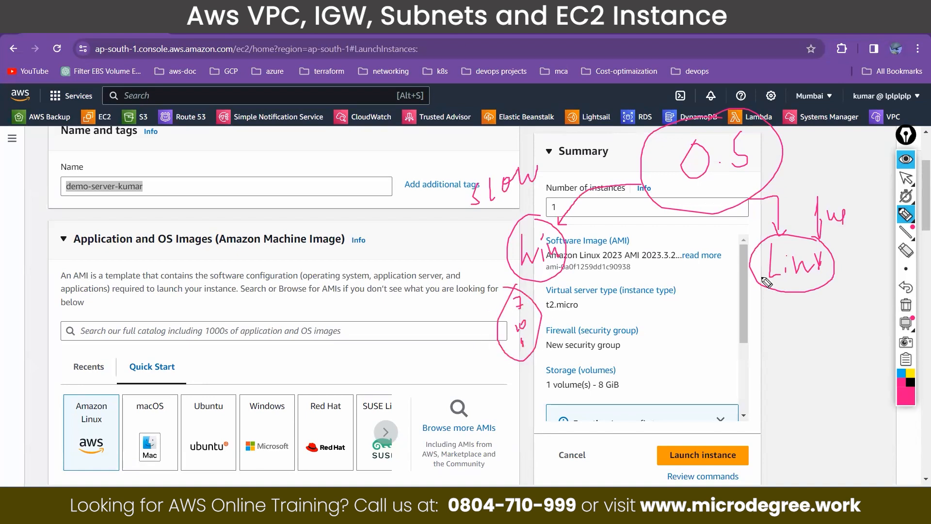
# Step: Branch Linux out to the distribution initials U, K, S, D, C, R and R, enclose them, and point an arrow to a circled "K"
pyautogui.moveTo(750, 271)
pyautogui.mouseDown()
pyautogui.moveTo(680, 275)
pyautogui.moveTo(665, 266)
pyautogui.mouseUp()
pyautogui.moveTo(760, 282); pyautogui.dragTo(740, 302)
pyautogui.moveTo(666, 311)
pyautogui.mouseDown()
pyautogui.moveTo(668, 335)
pyautogui.moveTo(687, 338)
pyautogui.mouseUp()
pyautogui.moveTo(764, 329); pyautogui.dragTo(784, 293)
pyautogui.moveTo(716, 353)
pyautogui.mouseDown()
pyautogui.moveTo(725, 381)
pyautogui.moveTo(703, 387)
pyautogui.mouseUp()
pyautogui.moveTo(810, 296); pyautogui.dragTo(805, 318)
pyautogui.moveTo(772, 356); pyautogui.dragTo(771, 381)
pyautogui.moveTo(830, 274)
pyautogui.mouseDown()
pyautogui.moveTo(844, 354)
pyautogui.moveTo(850, 274)
pyautogui.moveTo(867, 280)
pyautogui.moveTo(848, 250)
pyautogui.moveTo(864, 244)
pyautogui.mouseUp()
pyautogui.moveTo(684, 241); pyautogui.dragTo(632, 332)
pyautogui.moveTo(660, 380)
pyautogui.mouseDown()
pyautogui.moveTo(825, 397)
pyautogui.moveTo(894, 249)
pyautogui.moveTo(851, 208)
pyautogui.moveTo(793, 342)
pyautogui.moveTo(668, 251)
pyautogui.mouseUp()
pyautogui.moveTo(790, 423)
pyautogui.mouseDown()
pyautogui.moveTo(796, 451)
pyautogui.moveTo(808, 450)
pyautogui.moveTo(795, 465)
pyautogui.moveTo(818, 423)
pyautogui.mouseUp()
pyautogui.moveTo(796, 295)
pyautogui.mouseDown()
pyautogui.moveTo(800, 416)
pyautogui.moveTo(813, 407)
pyautogui.mouseUp()
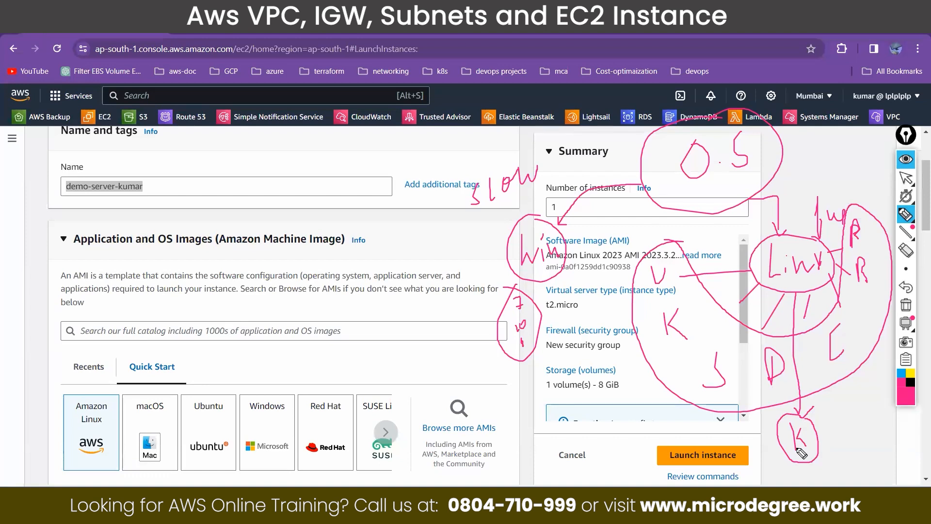
# Step: Circle the Red Hat, Ubuntu and Amazon Linux image options and draw arcs from Amazon Linux to Ubuntu and Red Hat
pyautogui.moveTo(331, 435)
pyautogui.mouseDown()
pyautogui.moveTo(305, 454)
pyautogui.moveTo(331, 462)
pyautogui.moveTo(334, 435)
pyautogui.mouseUp()
pyautogui.moveTo(209, 429)
pyautogui.mouseDown()
pyautogui.moveTo(198, 463)
pyautogui.moveTo(227, 433)
pyautogui.mouseUp()
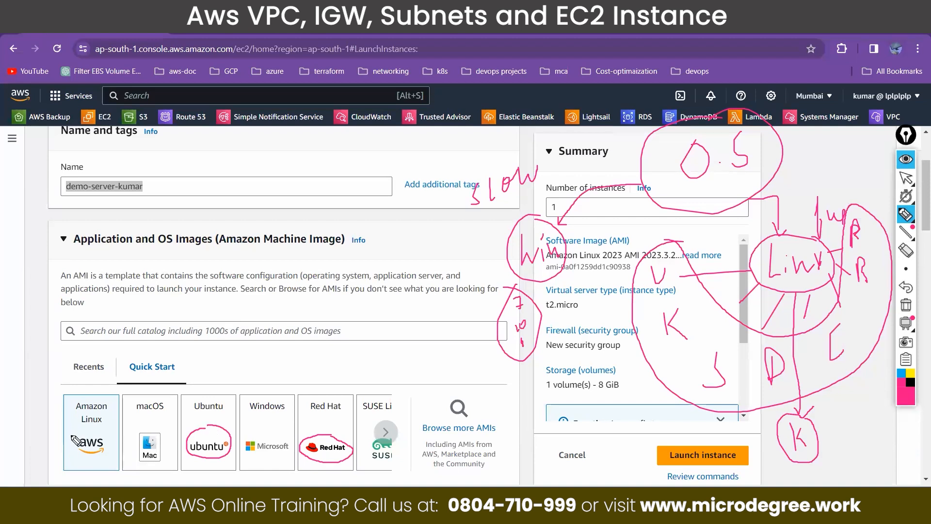
pyautogui.moveTo(93, 427); pyautogui.dragTo(81, 427)
pyautogui.moveTo(76, 399)
pyautogui.mouseDown()
pyautogui.moveTo(72, 413)
pyautogui.moveTo(88, 427)
pyautogui.moveTo(111, 396)
pyautogui.moveTo(72, 410)
pyautogui.moveTo(192, 409)
pyautogui.mouseUp()
pyautogui.moveTo(106, 390)
pyautogui.mouseDown()
pyautogui.moveTo(342, 378)
pyautogui.moveTo(346, 392)
pyautogui.mouseUp()
# Step: Write "CMD" above the image options and add double-underlined "Deb" and "RPM" headings over the name section
pyautogui.moveTo(361, 282)
pyautogui.mouseDown()
pyautogui.moveTo(359, 310)
pyautogui.moveTo(383, 290)
pyautogui.moveTo(399, 306)
pyautogui.mouseUp()
pyautogui.moveTo(394, 269); pyautogui.dragTo(405, 299)
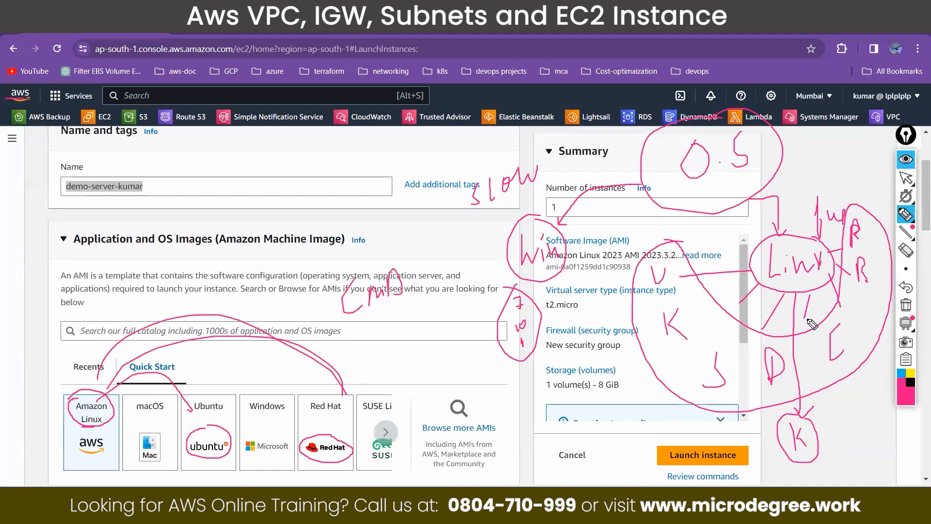
pyautogui.moveTo(162, 192)
pyautogui.mouseDown()
pyautogui.moveTo(176, 145)
pyautogui.moveTo(166, 192)
pyautogui.moveTo(210, 183)
pyautogui.mouseUp()
pyautogui.moveTo(301, 140); pyautogui.dragTo(303, 185)
pyautogui.moveTo(301, 143)
pyautogui.mouseDown()
pyautogui.moveTo(319, 172)
pyautogui.moveTo(333, 155)
pyautogui.moveTo(361, 169)
pyautogui.mouseUp()
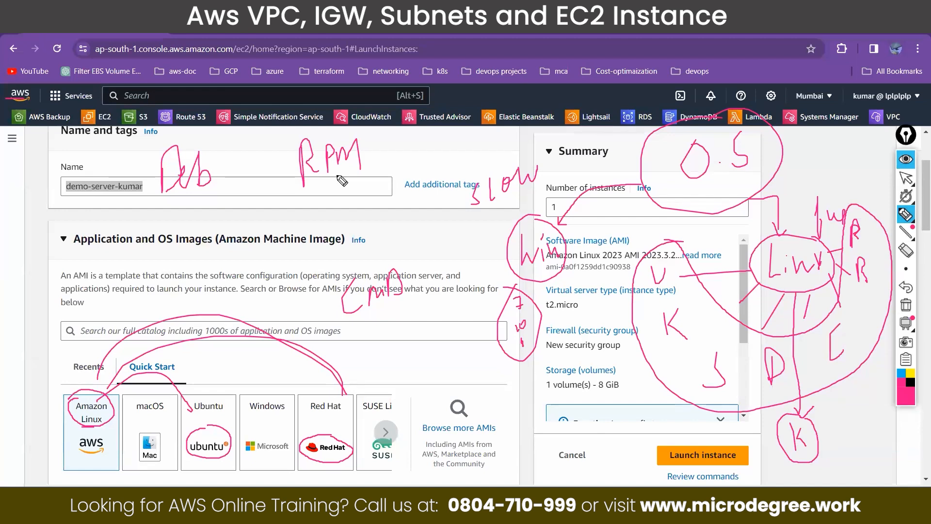
pyautogui.moveTo(168, 200)
pyautogui.mouseDown()
pyautogui.moveTo(208, 198)
pyautogui.moveTo(201, 204)
pyautogui.mouseUp()
pyautogui.moveTo(312, 196)
pyautogui.mouseDown()
pyautogui.moveTo(362, 183)
pyautogui.moveTo(345, 200)
pyautogui.mouseUp()
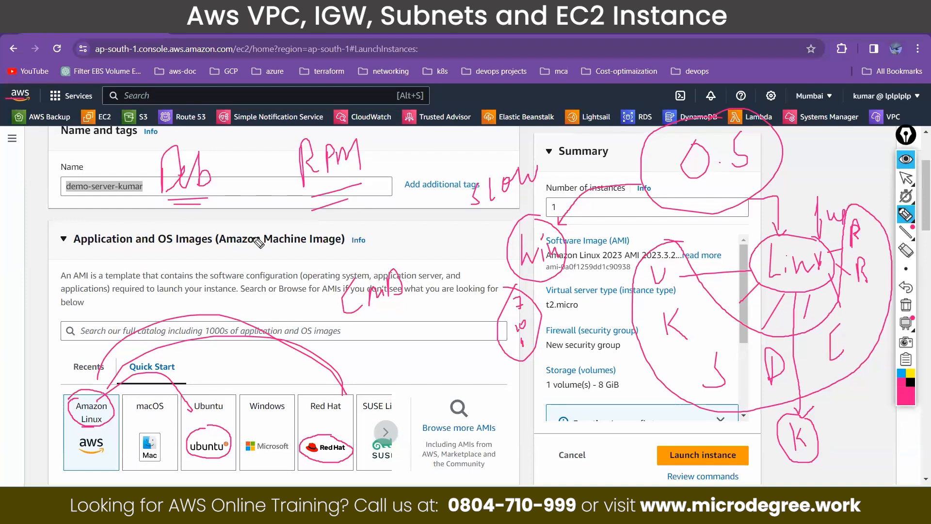
# Step: Circle Deb and RPM, write a circled "Linux" above them, and branch RPM to "Red" and "Cent" and Deb to "U"
pyautogui.moveTo(220, 186)
pyautogui.mouseDown()
pyautogui.moveTo(179, 108)
pyautogui.moveTo(141, 175)
pyautogui.moveTo(170, 207)
pyautogui.mouseUp()
pyautogui.moveTo(297, 134)
pyautogui.mouseDown()
pyautogui.moveTo(338, 217)
pyautogui.moveTo(371, 136)
pyautogui.moveTo(339, 119)
pyautogui.mouseUp()
pyautogui.moveTo(221, 72)
pyautogui.mouseDown()
pyautogui.moveTo(230, 44)
pyautogui.moveTo(265, 52)
pyautogui.moveTo(200, 38)
pyautogui.moveTo(270, 33)
pyautogui.mouseUp()
pyautogui.moveTo(328, 210)
pyautogui.mouseDown()
pyautogui.moveTo(299, 266)
pyautogui.moveTo(327, 254)
pyautogui.moveTo(345, 263)
pyautogui.moveTo(345, 242)
pyautogui.moveTo(273, 258)
pyautogui.moveTo(375, 285)
pyautogui.moveTo(434, 214)
pyautogui.moveTo(368, 217)
pyautogui.moveTo(402, 239)
pyautogui.moveTo(418, 226)
pyautogui.mouseUp()
pyautogui.moveTo(148, 204); pyautogui.dragTo(132, 220)
pyautogui.moveTo(57, 232); pyautogui.dragTo(99, 223)
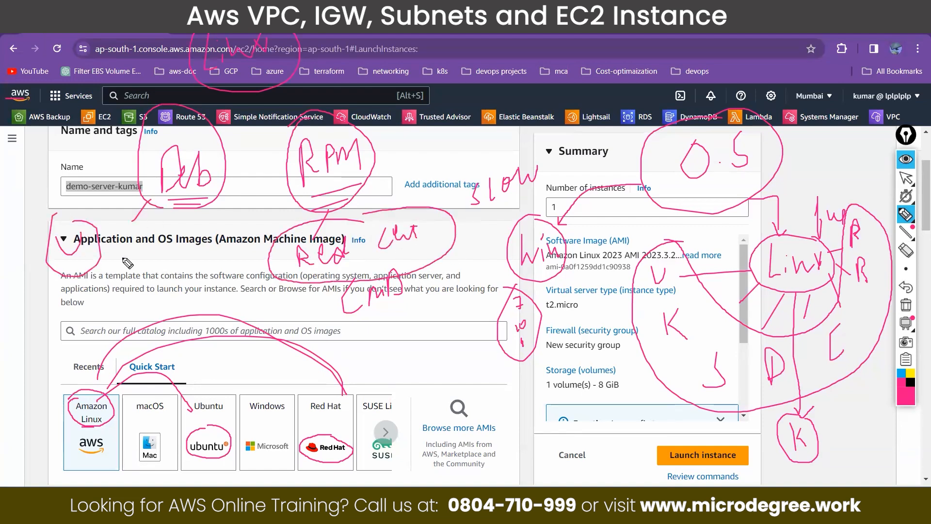
# Step: Add a circled "D" under Deb and a circled note with an arrow beside the upper Linux label, then hide the annotations
pyautogui.moveTo(176, 212); pyautogui.dragTo(168, 231)
pyautogui.moveTo(140, 259); pyautogui.dragTo(142, 270)
pyautogui.moveTo(131, 260)
pyautogui.mouseDown()
pyautogui.moveTo(167, 258)
pyautogui.moveTo(132, 249)
pyautogui.mouseUp()
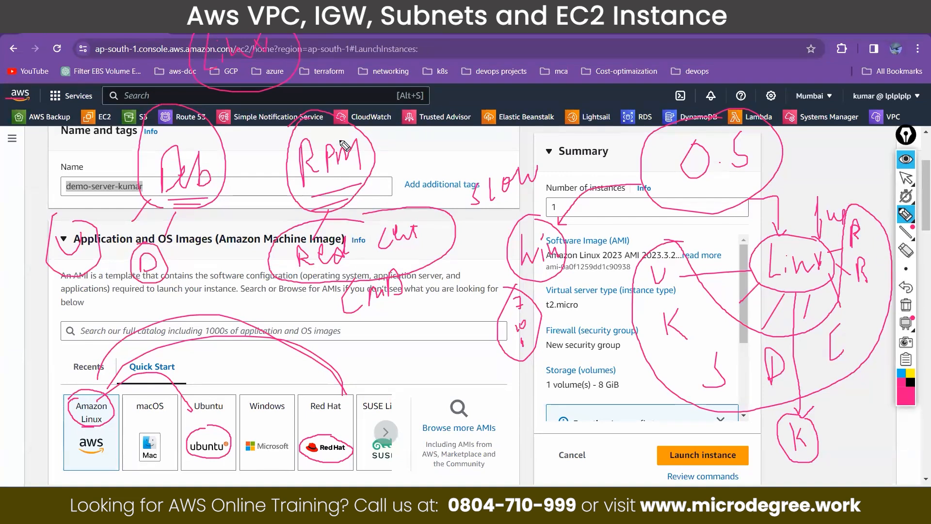
pyautogui.moveTo(359, 84); pyautogui.dragTo(361, 92)
pyautogui.moveTo(372, 84)
pyautogui.mouseDown()
pyautogui.moveTo(378, 91)
pyautogui.moveTo(357, 77)
pyautogui.moveTo(379, 74)
pyautogui.mouseUp()
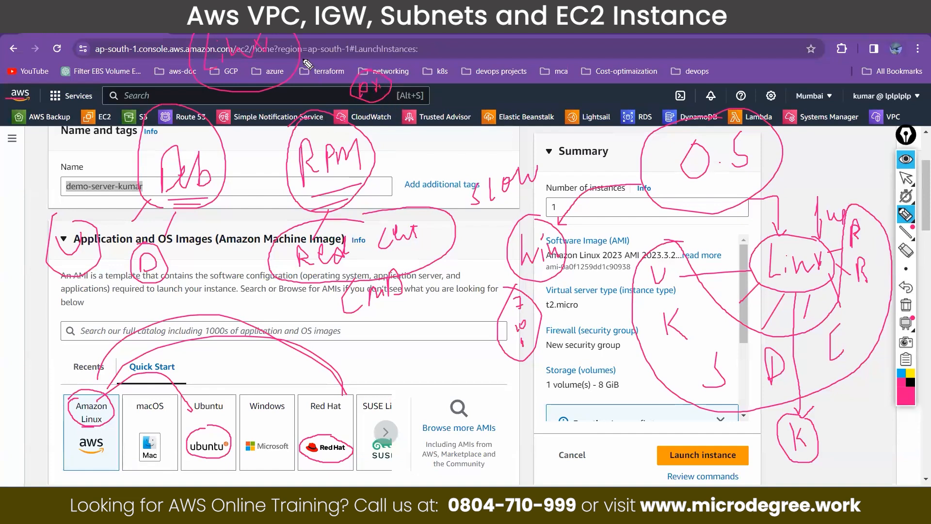
pyautogui.moveTo(379, 38)
pyautogui.mouseDown()
pyautogui.moveTo(304, 55)
pyautogui.moveTo(319, 63)
pyautogui.mouseUp()
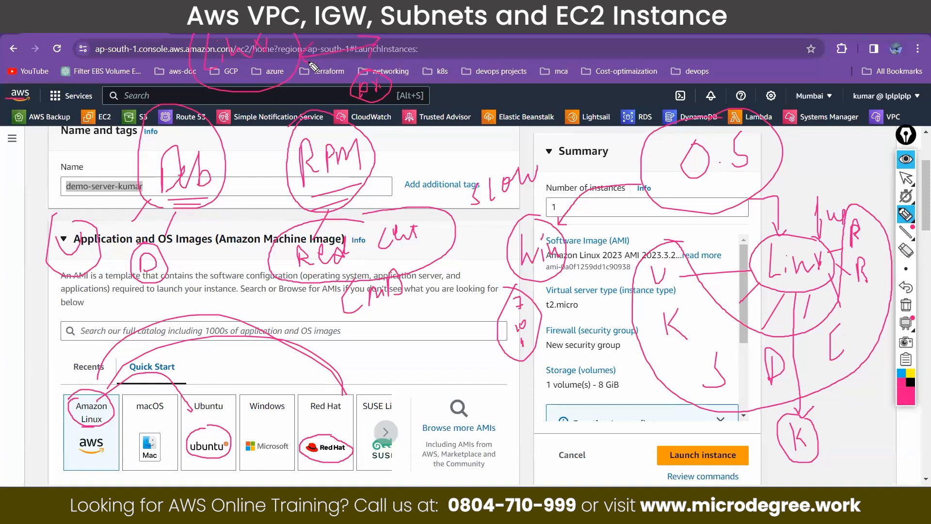
pyautogui.click(907, 159)
# Step: Review the Quick Start operating system images, the Amazon Linux 2023 AMI details and the instance type section
pyautogui.scroll(-5, 175, 339)
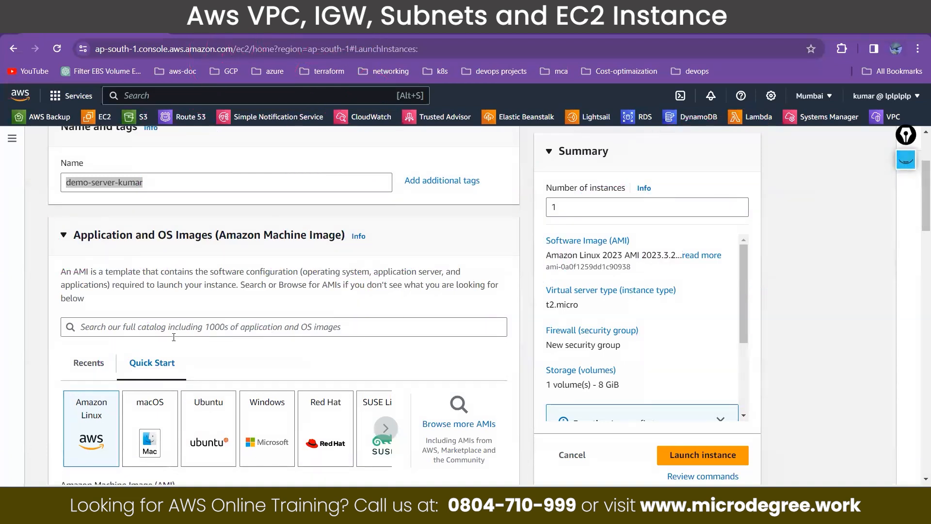
pyautogui.scroll(4, 174, 337)
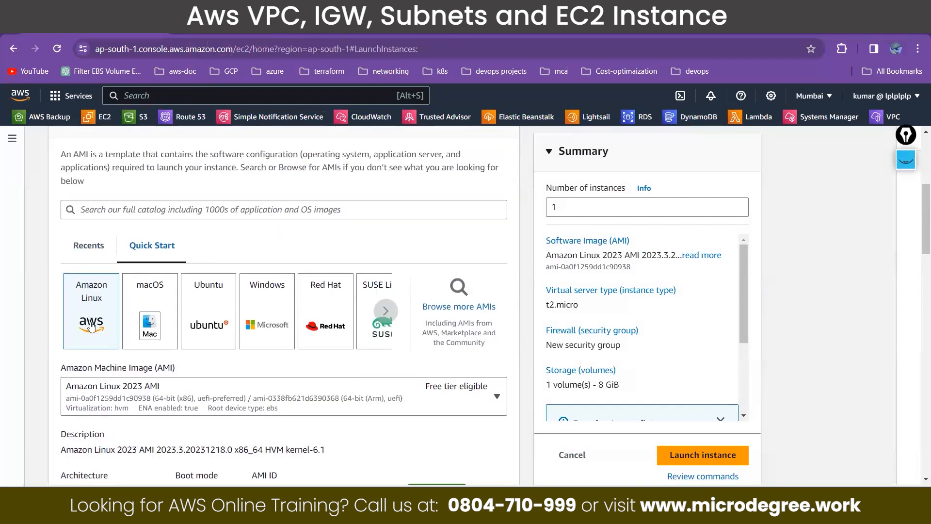
pyautogui.scroll(1, 95, 308)
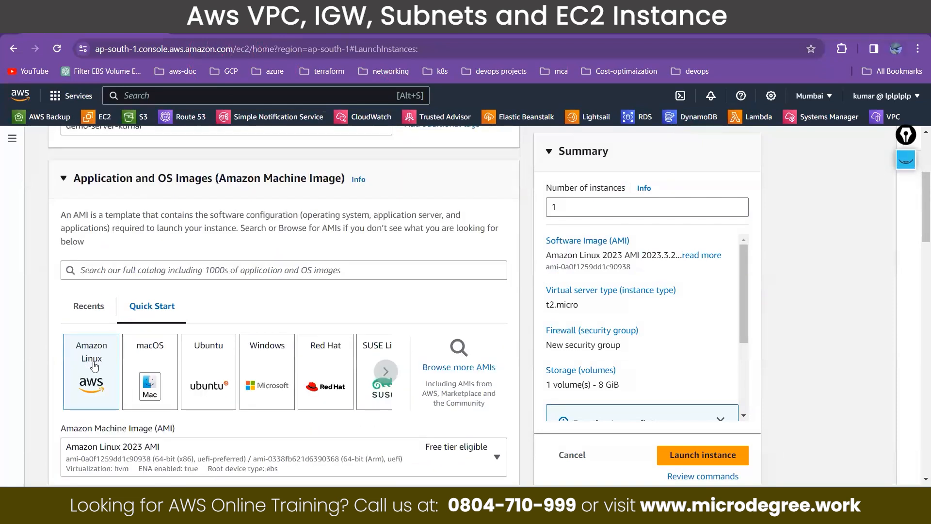
pyautogui.scroll(-5, 95, 367)
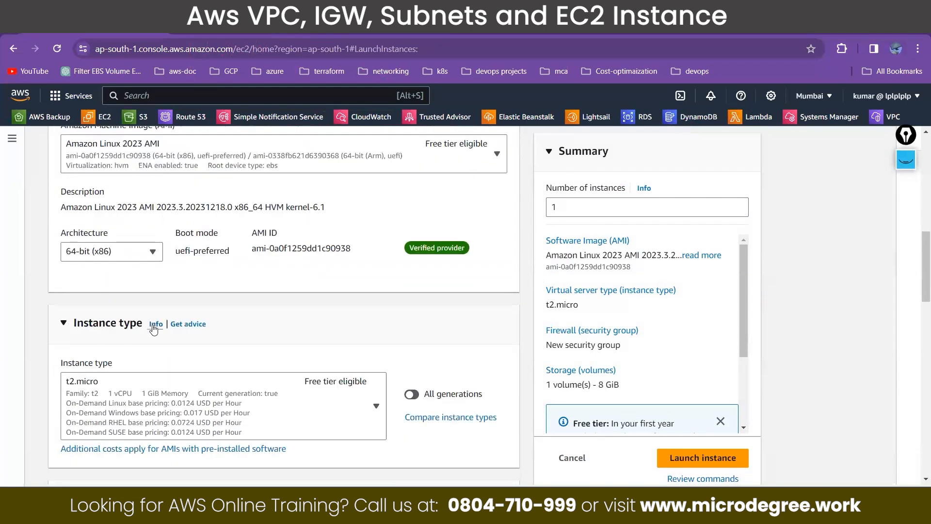
pyautogui.moveTo(142, 326); pyautogui.dragTo(68, 328)
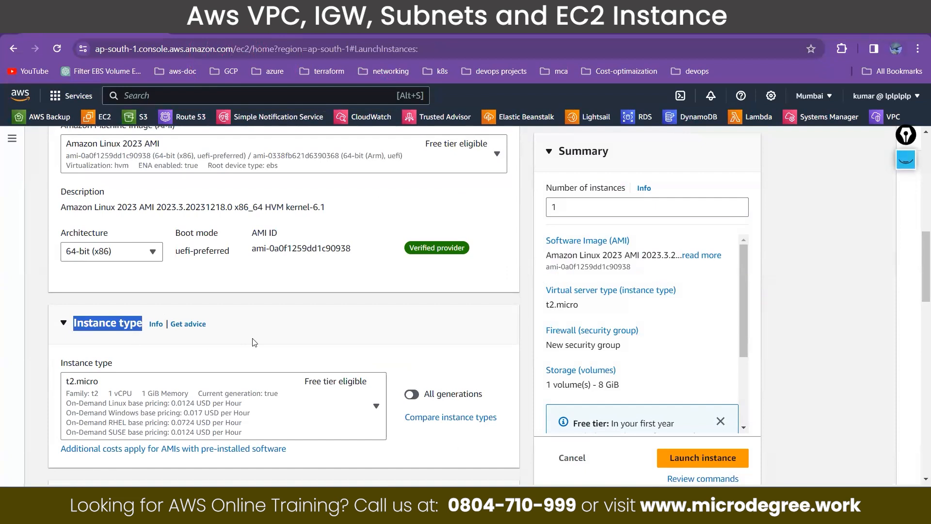
pyautogui.scroll(-1, 350, 311)
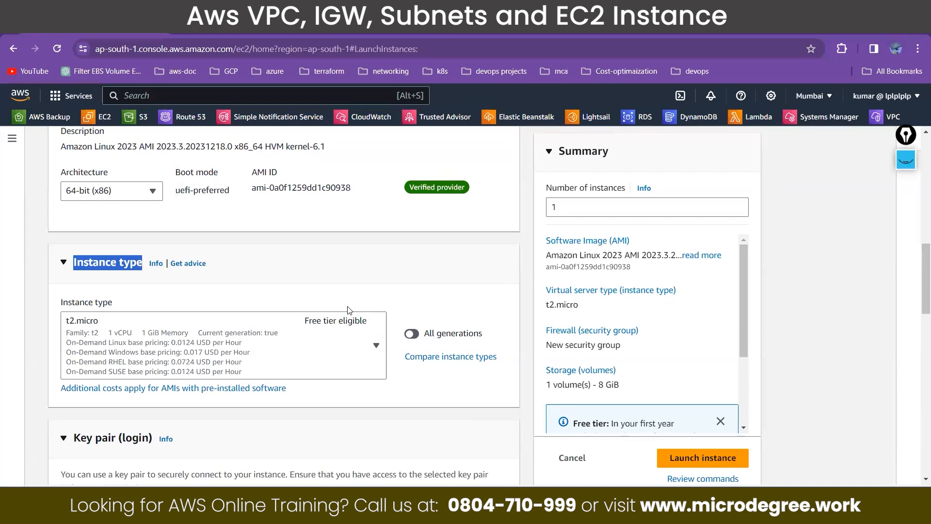
pyautogui.scroll(5, 349, 311)
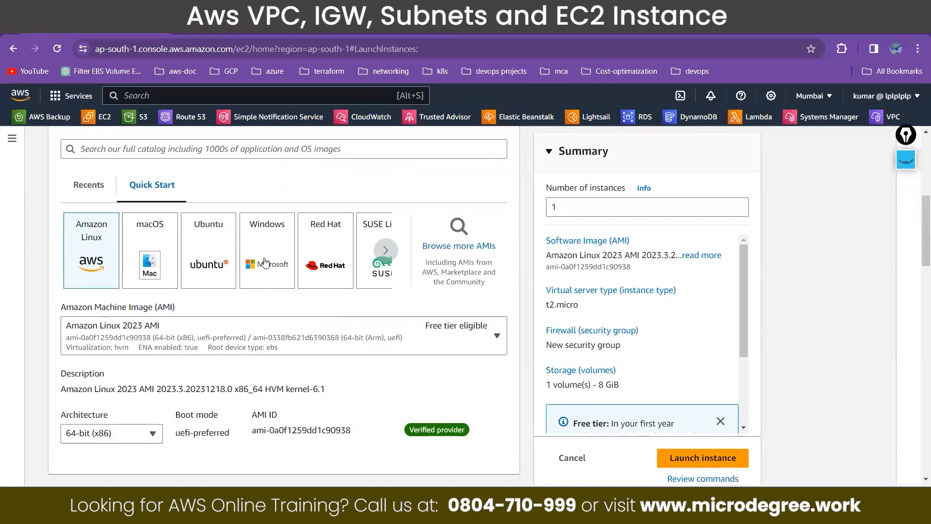
pyautogui.scroll(-2, 306, 330)
pyautogui.click(383, 191)
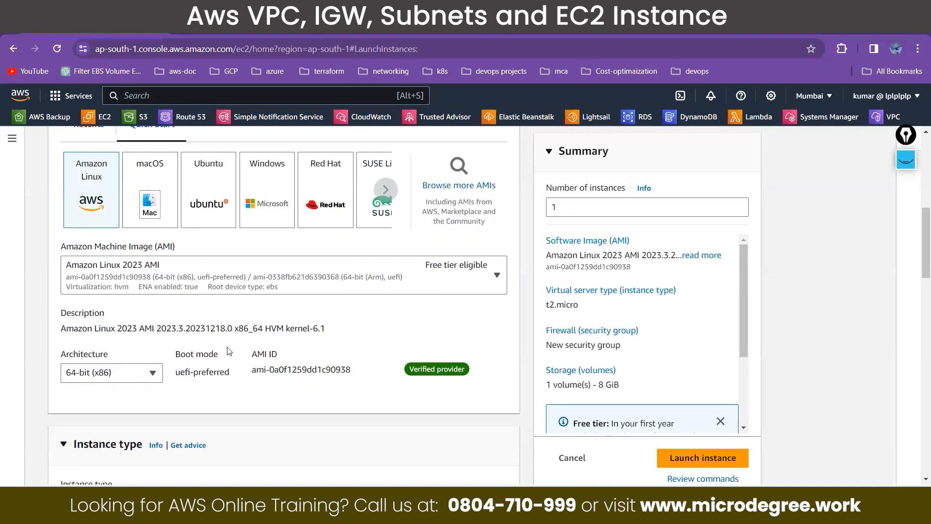
pyautogui.scroll(-3, 229, 353)
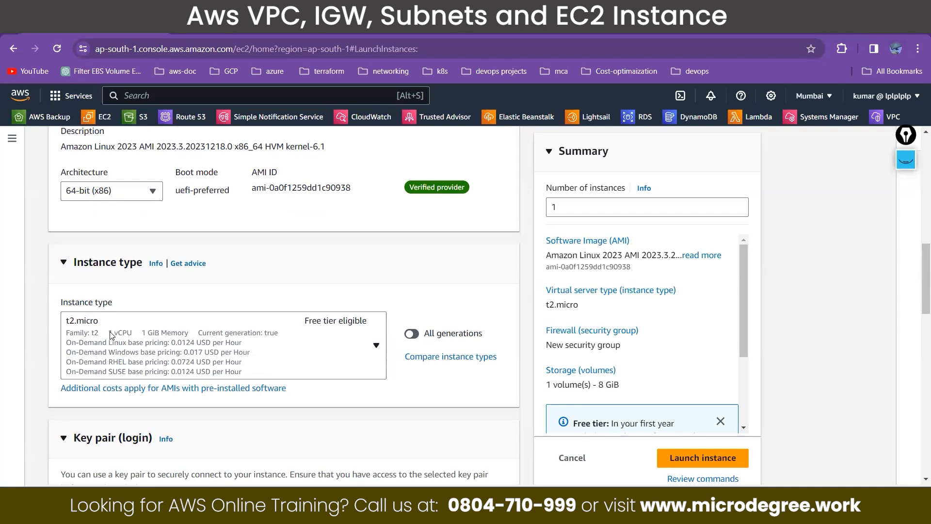
# Step: Examine the t2.micro specifications and the list of available instance types, leaving t2.micro selected
pyautogui.click(142, 339)
pyautogui.click(146, 338)
pyautogui.click(98, 326)
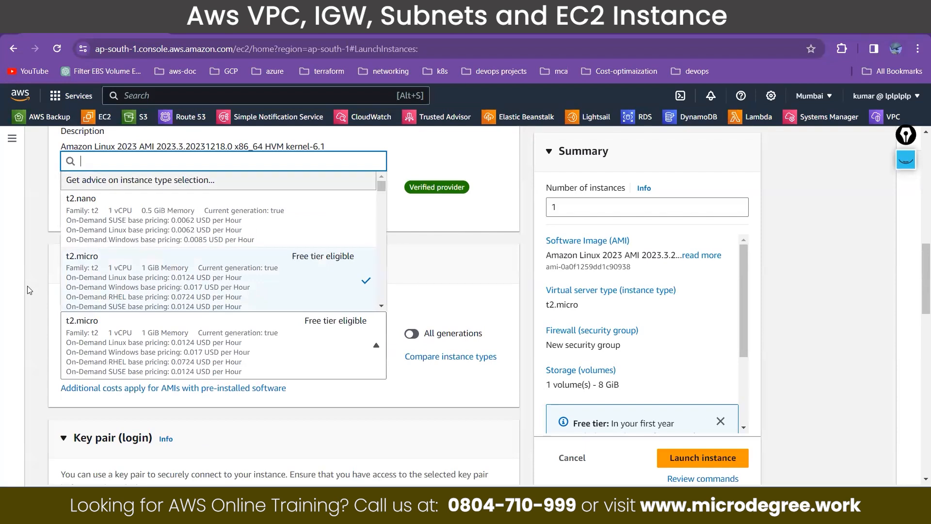
pyautogui.click(53, 275)
pyautogui.moveTo(73, 262); pyautogui.dragTo(146, 264)
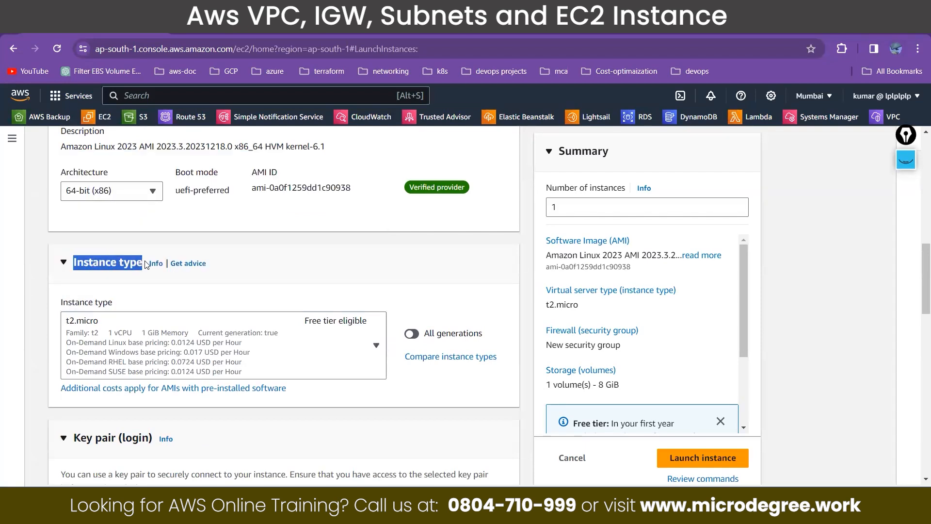
pyautogui.click(361, 347)
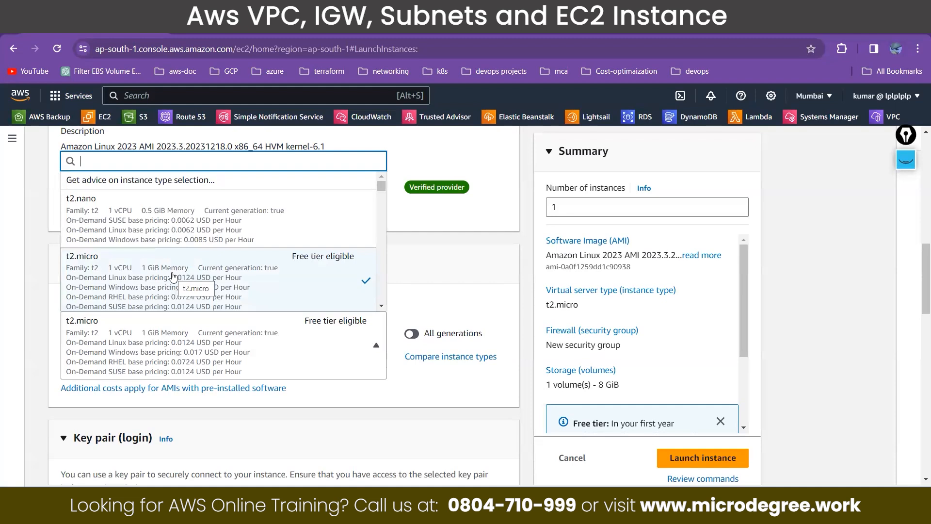
pyautogui.click(188, 348)
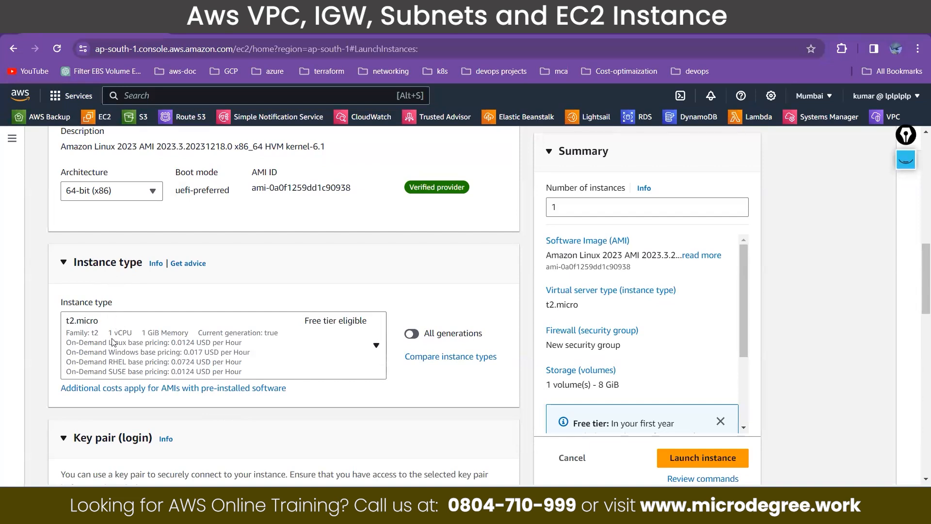
pyautogui.scroll(-4, 109, 291)
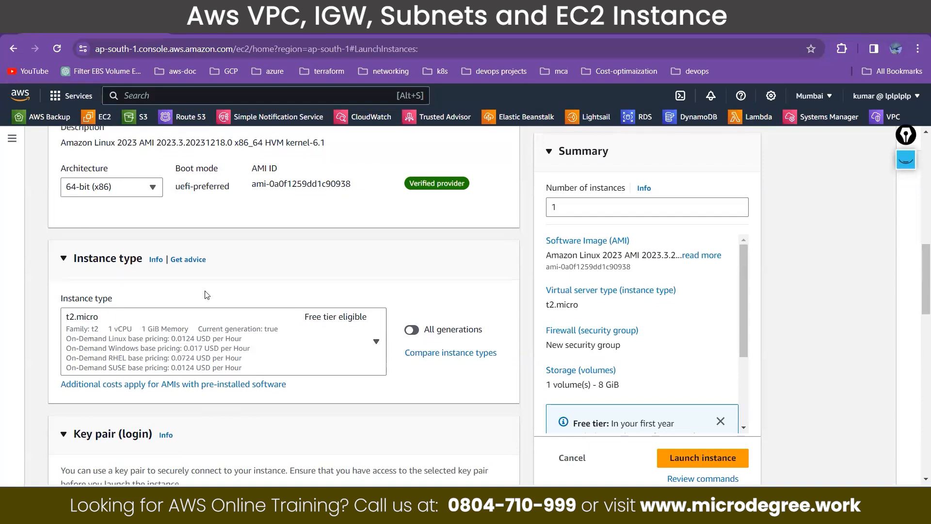
# Step: Examine the Key pair (login) section and its description of connecting securely to the instance
pyautogui.moveTo(73, 255); pyautogui.dragTo(115, 256)
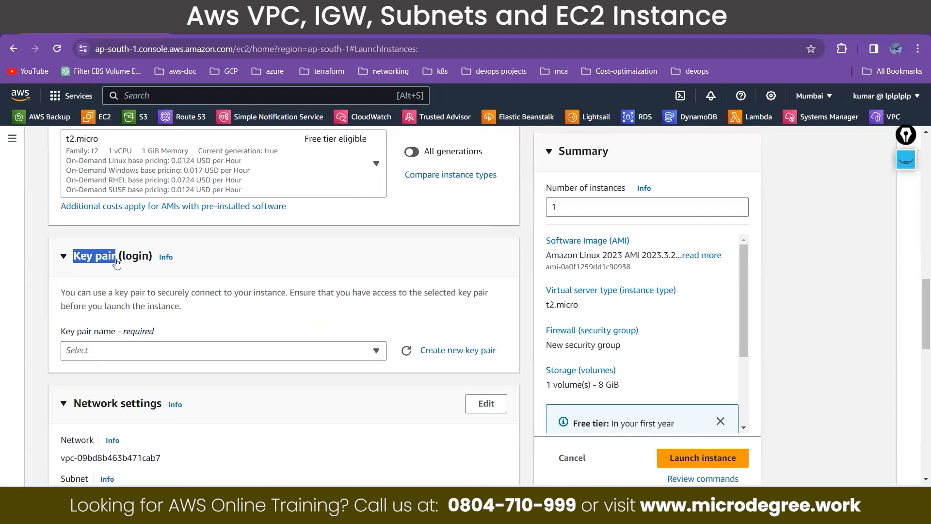
pyautogui.click(64, 256)
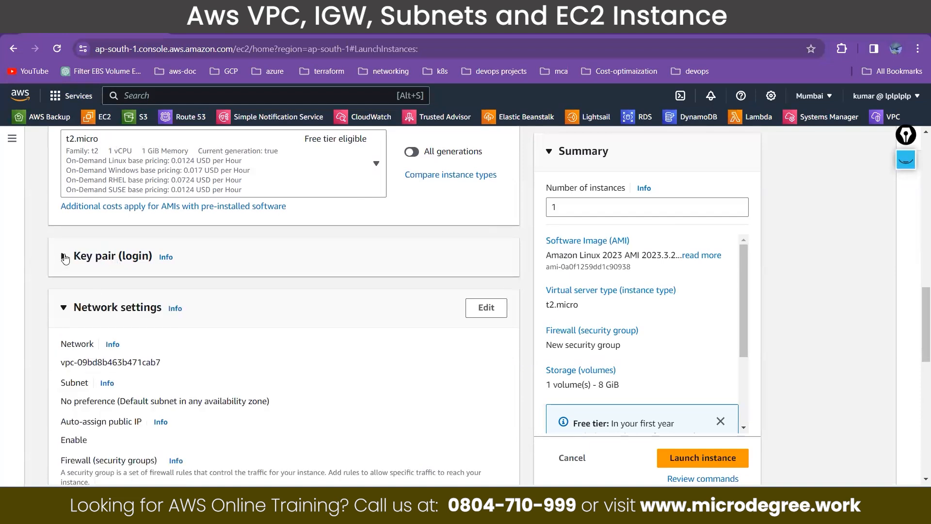
pyautogui.click(64, 257)
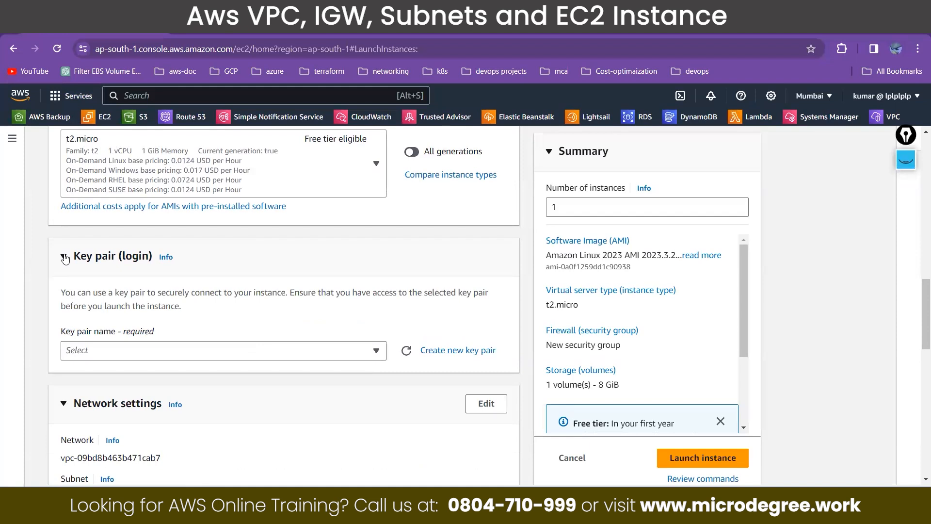
pyautogui.moveTo(57, 297); pyautogui.dragTo(191, 307)
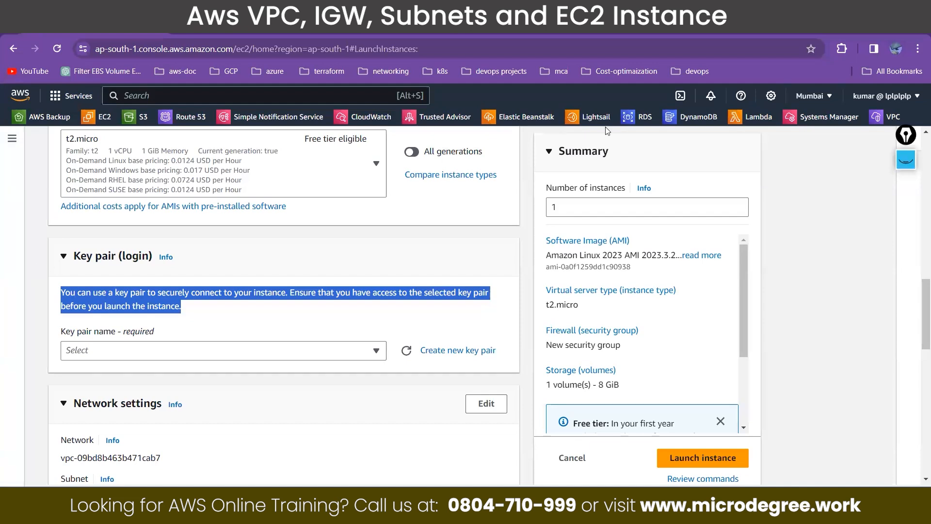
# Step: Show the annotation tools and use the pen to draw a box over the Summary area and a key above the key pair description
pyautogui.click(907, 160)
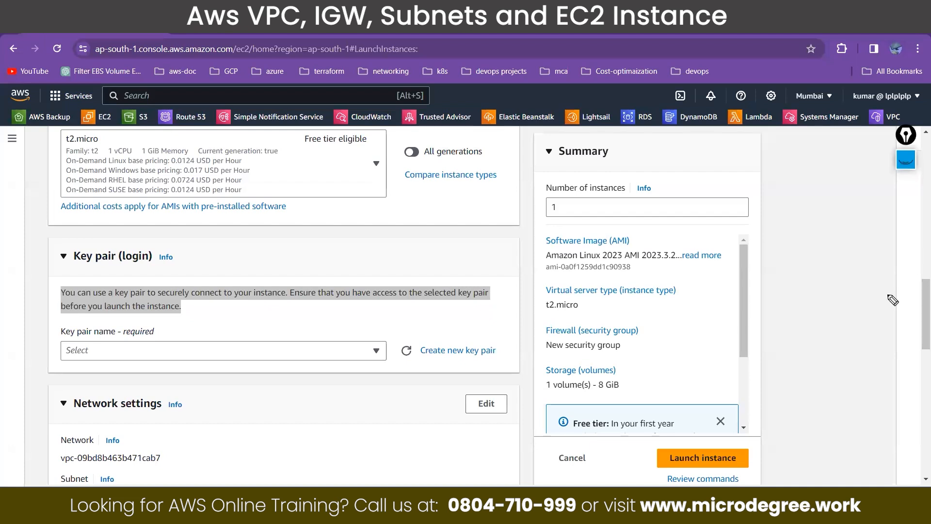
pyautogui.click(906, 305)
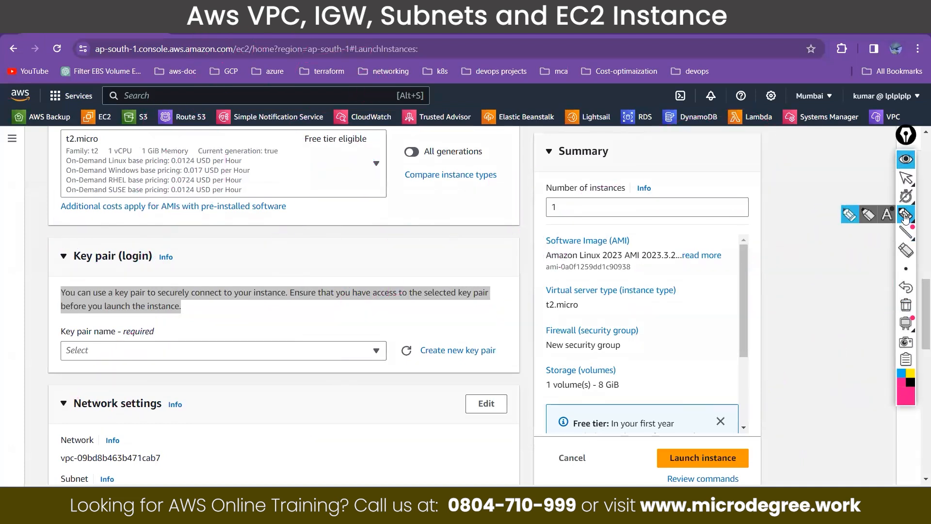
pyautogui.click(905, 215)
pyautogui.moveTo(723, 175)
pyautogui.mouseDown()
pyautogui.moveTo(793, 264)
pyautogui.moveTo(805, 190)
pyautogui.moveTo(708, 177)
pyautogui.mouseUp()
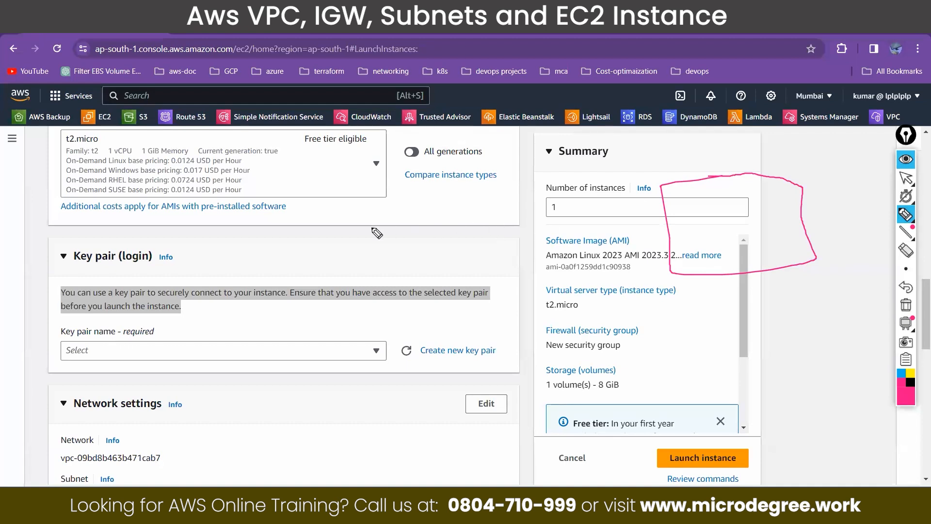
pyautogui.moveTo(351, 229)
pyautogui.mouseDown()
pyautogui.moveTo(417, 218)
pyautogui.moveTo(418, 230)
pyautogui.moveTo(400, 238)
pyautogui.moveTo(359, 244)
pyautogui.moveTo(342, 225)
pyautogui.moveTo(331, 243)
pyautogui.moveTo(357, 246)
pyautogui.mouseUp()
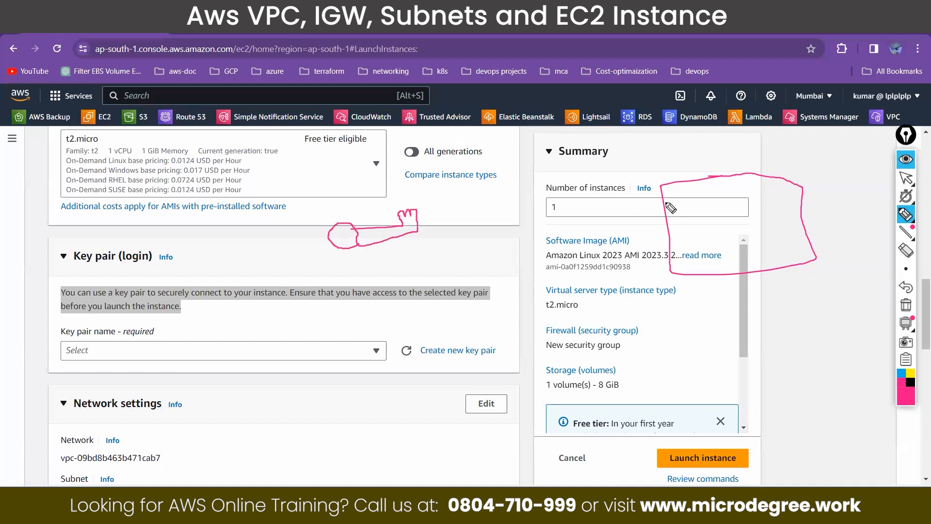
# Step: Turn the drawn box into a padlock with a shackle and keyhole, then add a larger outline around it and a check mark
pyautogui.moveTo(697, 178)
pyautogui.mouseDown()
pyautogui.moveTo(660, 143)
pyautogui.moveTo(726, 113)
pyautogui.moveTo(760, 158)
pyautogui.moveTo(758, 174)
pyautogui.mouseUp()
pyautogui.moveTo(745, 276)
pyautogui.mouseDown()
pyautogui.moveTo(728, 250)
pyautogui.moveTo(761, 243)
pyautogui.moveTo(763, 265)
pyautogui.mouseUp()
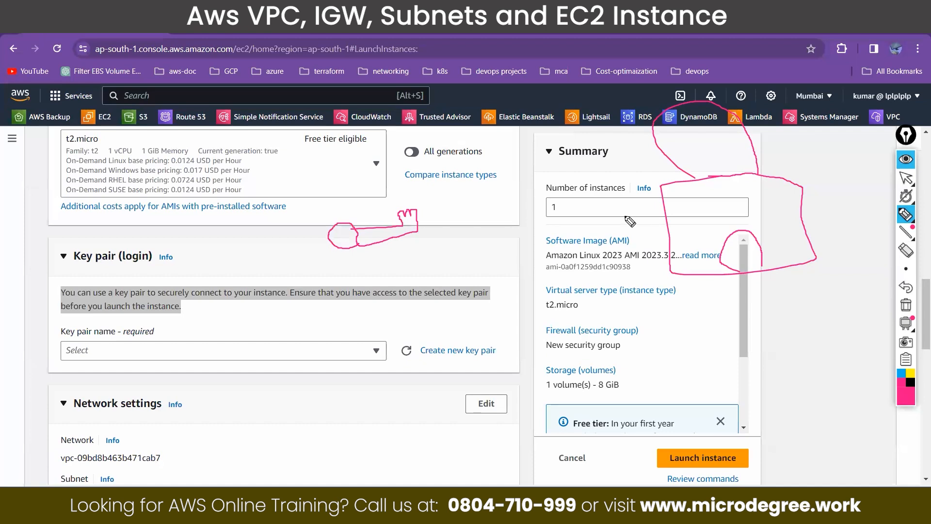
pyautogui.moveTo(717, 82)
pyautogui.mouseDown()
pyautogui.moveTo(618, 107)
pyautogui.moveTo(643, 240)
pyautogui.mouseUp()
pyautogui.moveTo(650, 286)
pyautogui.mouseDown()
pyautogui.moveTo(744, 291)
pyautogui.moveTo(846, 278)
pyautogui.moveTo(796, 54)
pyautogui.moveTo(715, 85)
pyautogui.mouseUp()
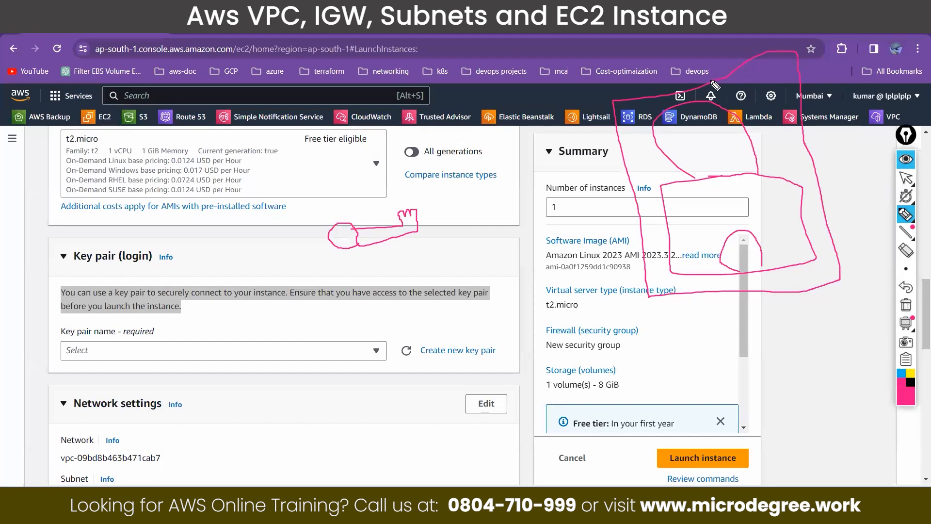
pyautogui.moveTo(768, 191); pyautogui.dragTo(776, 199)
pyautogui.moveTo(801, 169); pyautogui.dragTo(777, 199)
# Step: Circle the drawn key and draw an arrow from it to the padlock's keyhole
pyautogui.moveTo(380, 208)
pyautogui.mouseDown()
pyautogui.moveTo(323, 279)
pyautogui.moveTo(465, 215)
pyautogui.moveTo(368, 208)
pyautogui.mouseUp()
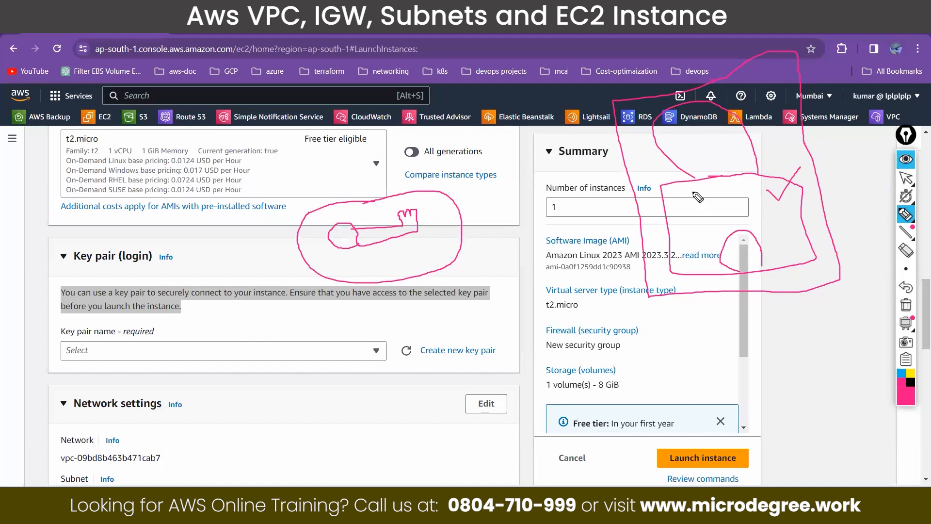
pyautogui.moveTo(417, 225); pyautogui.dragTo(576, 192)
pyautogui.moveTo(594, 234)
pyautogui.mouseDown()
pyautogui.moveTo(704, 256)
pyautogui.moveTo(729, 254)
pyautogui.moveTo(730, 245)
pyautogui.moveTo(712, 273)
pyautogui.mouseUp()
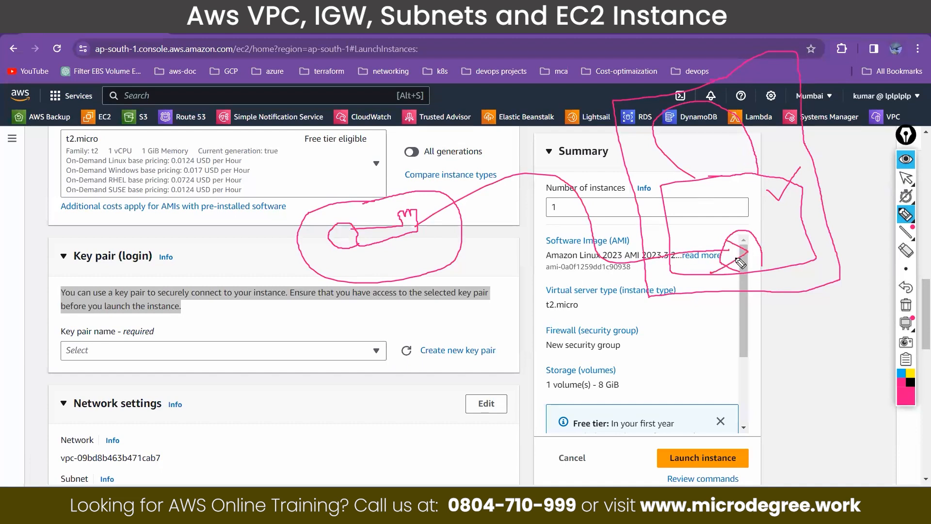
# Step: Handwrite a short note above the drawn key, mark the key with a small arrow and circle the words "Key pair" in the heading
pyautogui.moveTo(420, 26)
pyautogui.mouseDown()
pyautogui.moveTo(406, 44)
pyautogui.moveTo(416, 71)
pyautogui.moveTo(449, 46)
pyautogui.moveTo(463, 67)
pyautogui.moveTo(502, 50)
pyautogui.mouseUp()
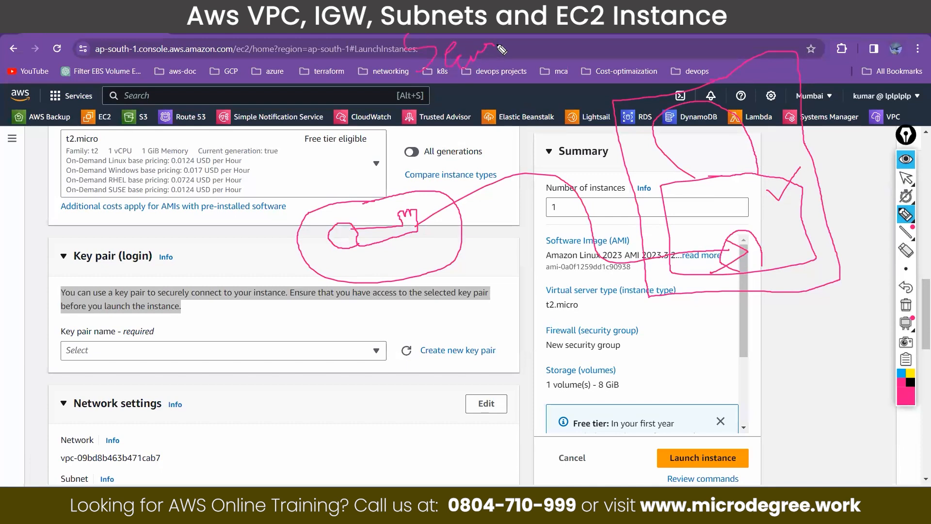
pyautogui.moveTo(405, 210); pyautogui.dragTo(441, 161)
pyautogui.moveTo(76, 273)
pyautogui.mouseDown()
pyautogui.moveTo(124, 264)
pyautogui.moveTo(83, 236)
pyautogui.moveTo(71, 257)
pyautogui.mouseUp()
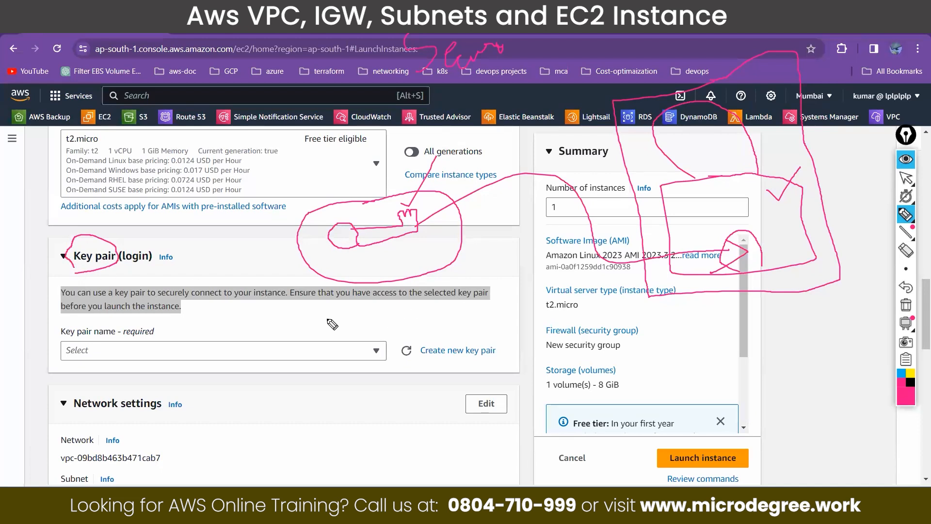
# Step: Write "Pub" and "Prv" labels below the padlock, linking "Pub" to the padlock and "Prv" to the key with an arrow
pyautogui.moveTo(514, 358)
pyautogui.mouseDown()
pyautogui.moveTo(513, 320)
pyautogui.moveTo(518, 340)
pyautogui.moveTo(582, 342)
pyautogui.moveTo(570, 350)
pyautogui.mouseUp()
pyautogui.click(565, 324)
pyautogui.moveTo(538, 384)
pyautogui.mouseDown()
pyautogui.moveTo(539, 355)
pyautogui.moveTo(565, 390)
pyautogui.moveTo(566, 371)
pyautogui.mouseUp()
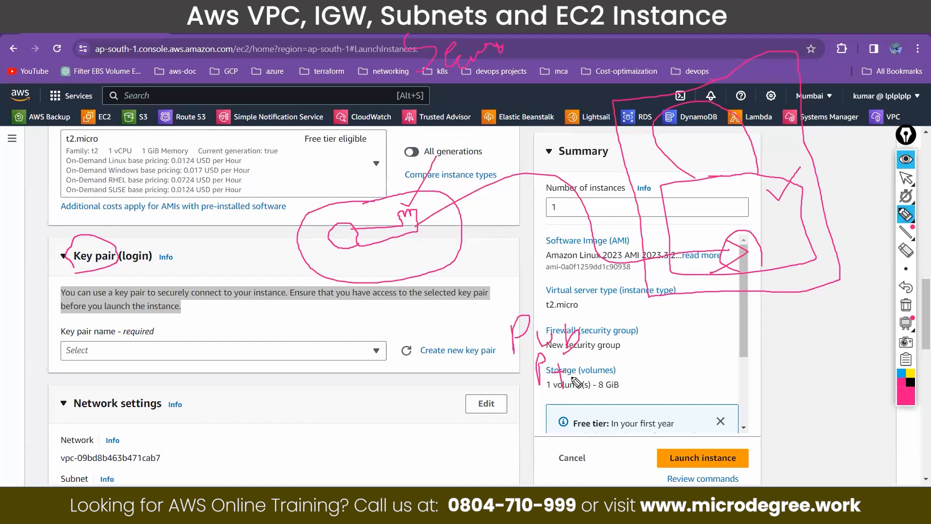
pyautogui.moveTo(589, 339); pyautogui.dragTo(682, 280)
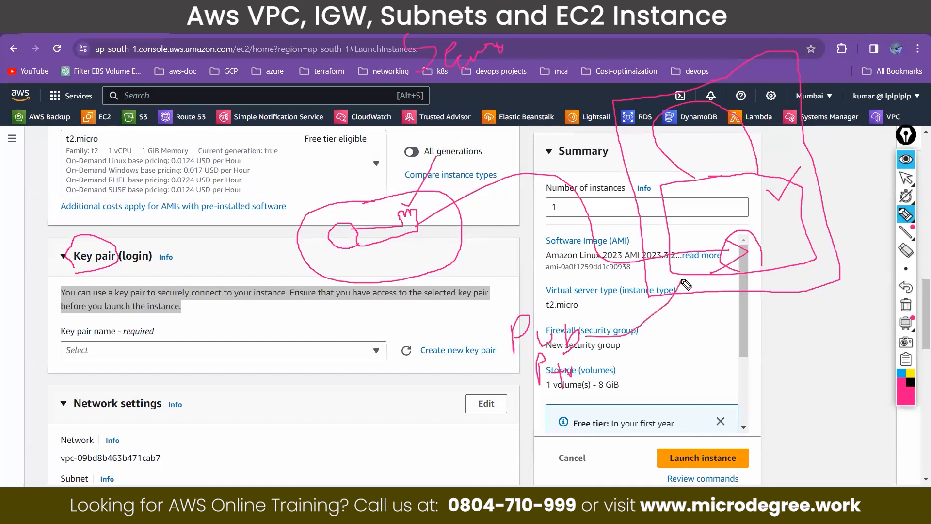
pyautogui.moveTo(539, 373)
pyautogui.mouseDown()
pyautogui.moveTo(368, 299)
pyautogui.moveTo(375, 302)
pyautogui.mouseUp()
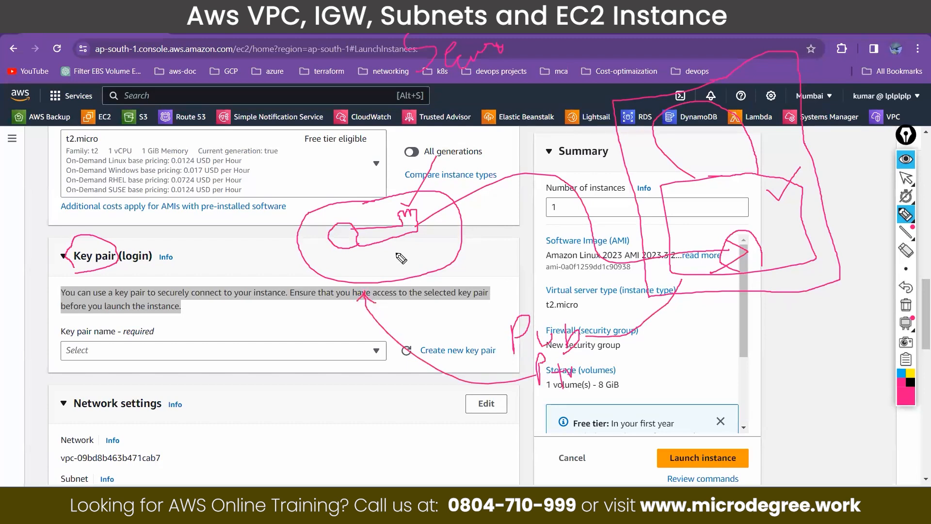
# Step: Circle both labels, draw extra lines from "Prv" to the key and from the key to the padlock, then hide the annotations
pyautogui.moveTo(572, 305)
pyautogui.mouseDown()
pyautogui.moveTo(523, 308)
pyautogui.moveTo(514, 339)
pyautogui.moveTo(565, 357)
pyautogui.moveTo(594, 328)
pyautogui.moveTo(557, 313)
pyautogui.mouseUp()
pyautogui.moveTo(534, 352)
pyautogui.mouseDown()
pyautogui.moveTo(524, 395)
pyautogui.moveTo(601, 391)
pyautogui.moveTo(549, 356)
pyautogui.mouseUp()
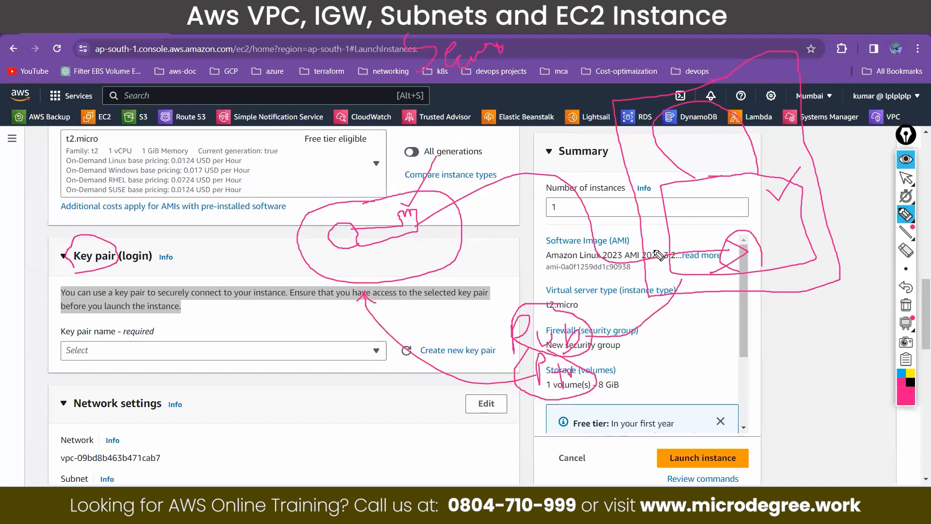
pyautogui.moveTo(522, 395)
pyautogui.mouseDown()
pyautogui.moveTo(326, 310)
pyautogui.moveTo(342, 290)
pyautogui.mouseUp()
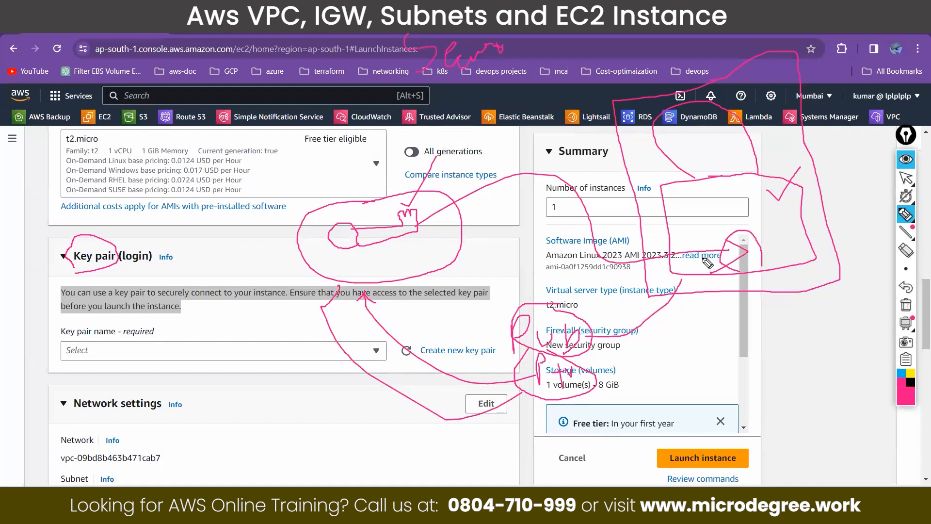
pyautogui.moveTo(439, 229); pyautogui.dragTo(507, 211)
pyautogui.moveTo(585, 242); pyautogui.dragTo(708, 264)
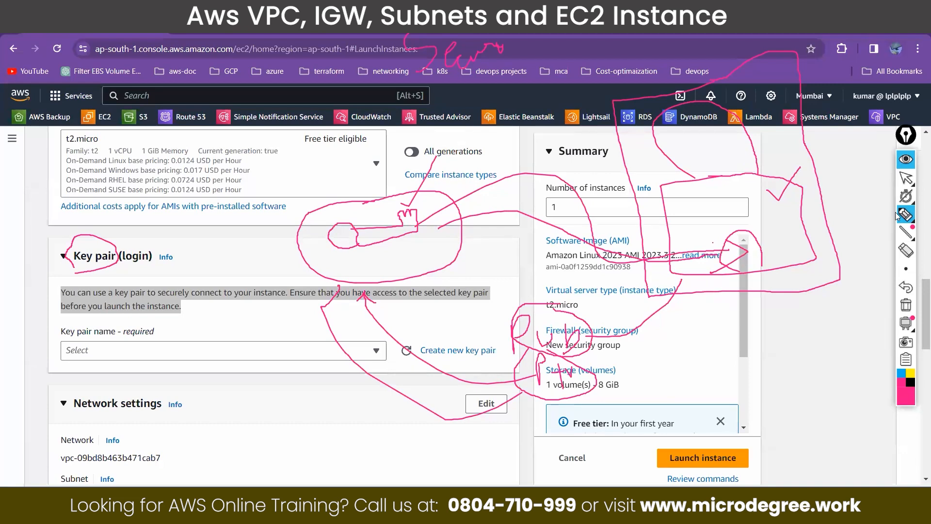
pyautogui.click(906, 160)
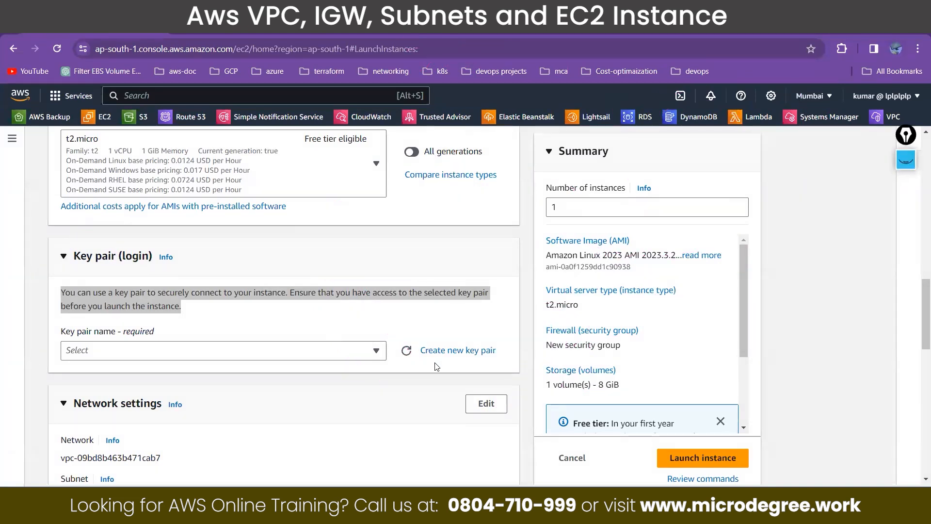
# Step: Start a new key pair named 41-night, keeping the RSA type and the .pem private key format
pyautogui.click(446, 351)
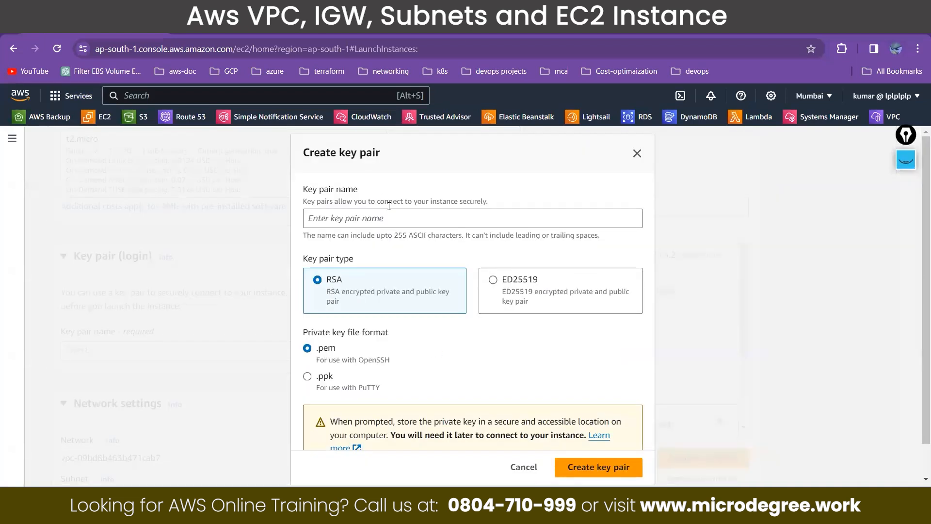
pyautogui.click(381, 223)
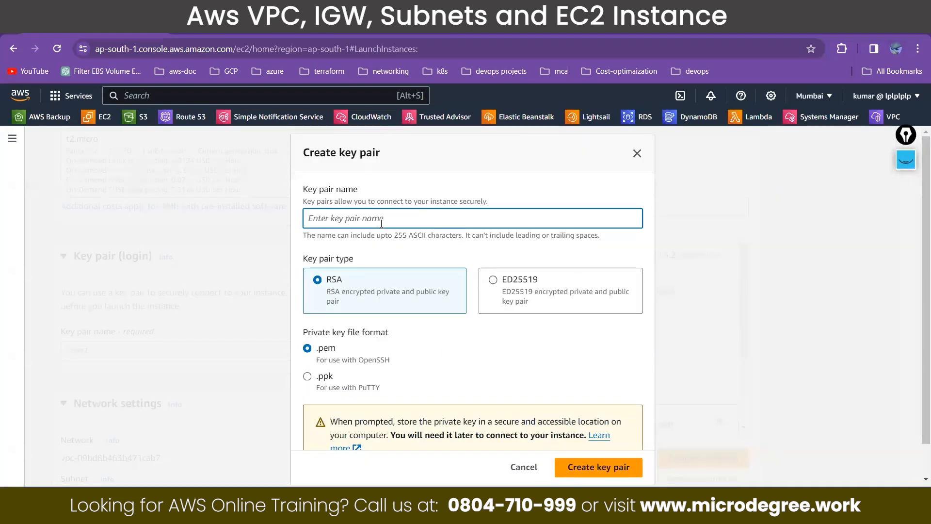
pyautogui.write('batch41')
pyautogui.write('-night')
pyautogui.press('BackSpace')
pyautogui.press('BackSpace')
pyautogui.press('BackSpace')
pyautogui.press('BackSpace')
pyautogui.press('BackSpace')
pyautogui.click(381, 223)
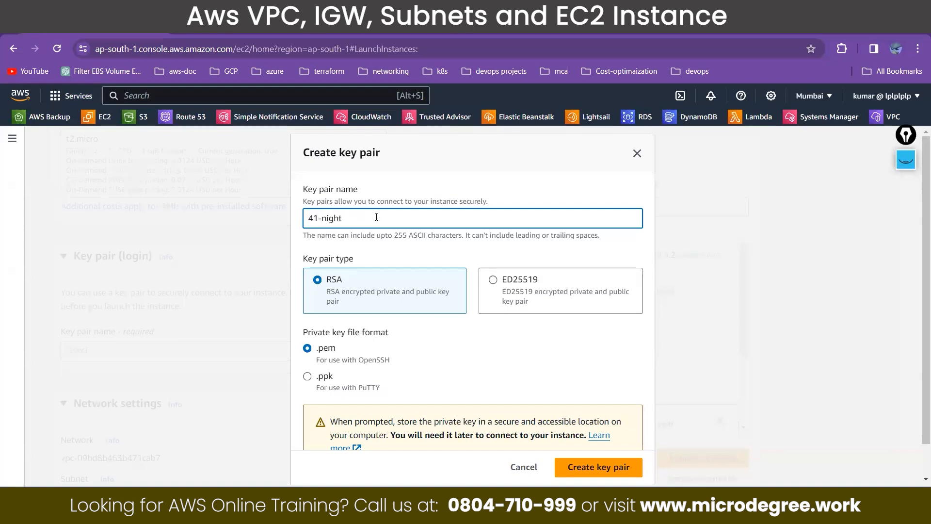
# Step: Create the key pair and save its PEM file as 41-night in the Downloads folder
pyautogui.click(600, 469)
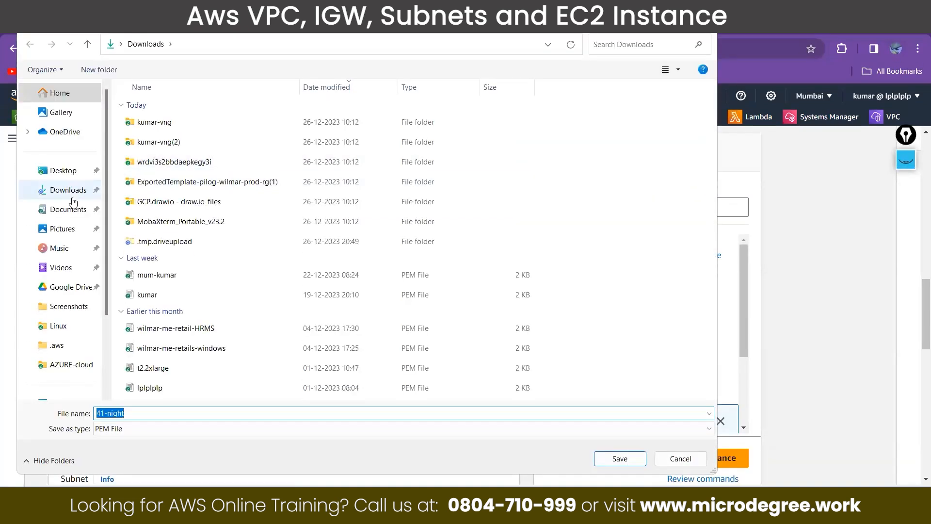
pyautogui.click(72, 196)
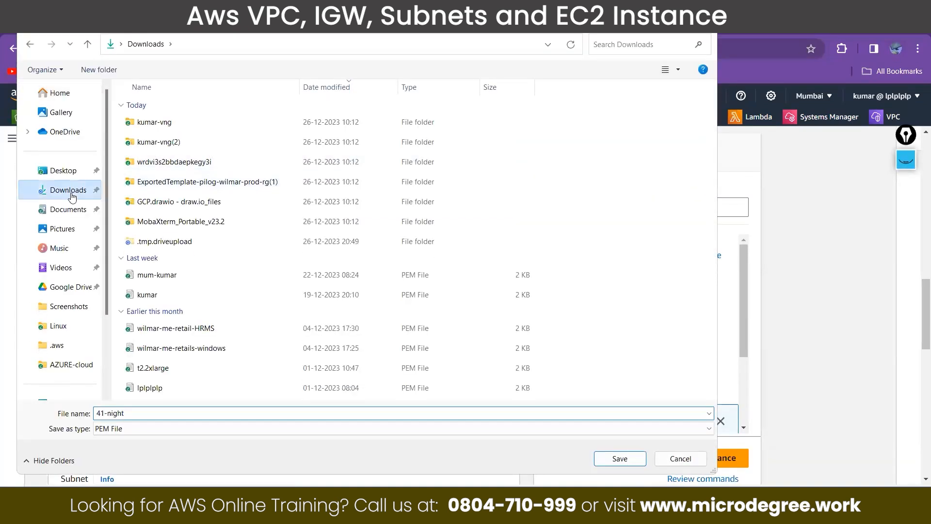
pyautogui.click(614, 458)
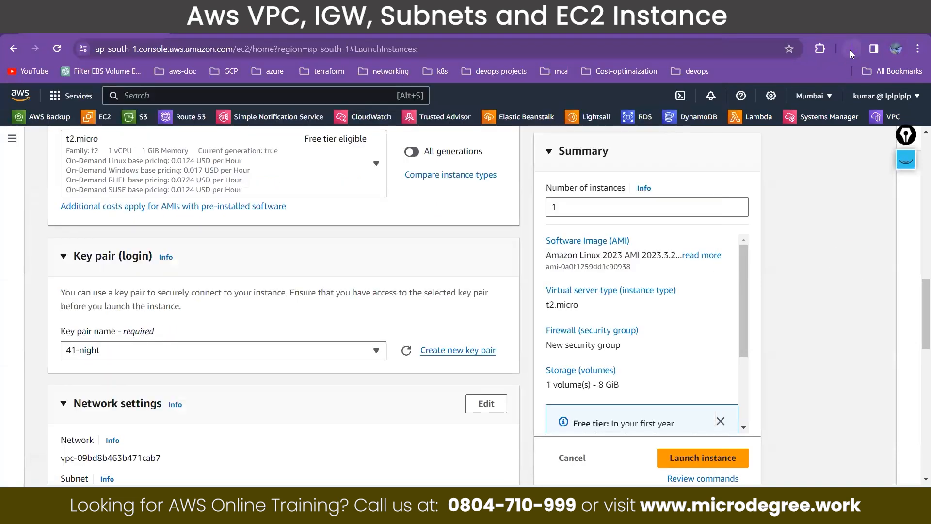
# Step: Open the downloaded 41-night.pem file, examine its private key text and minimize the file window
pyautogui.click(851, 50)
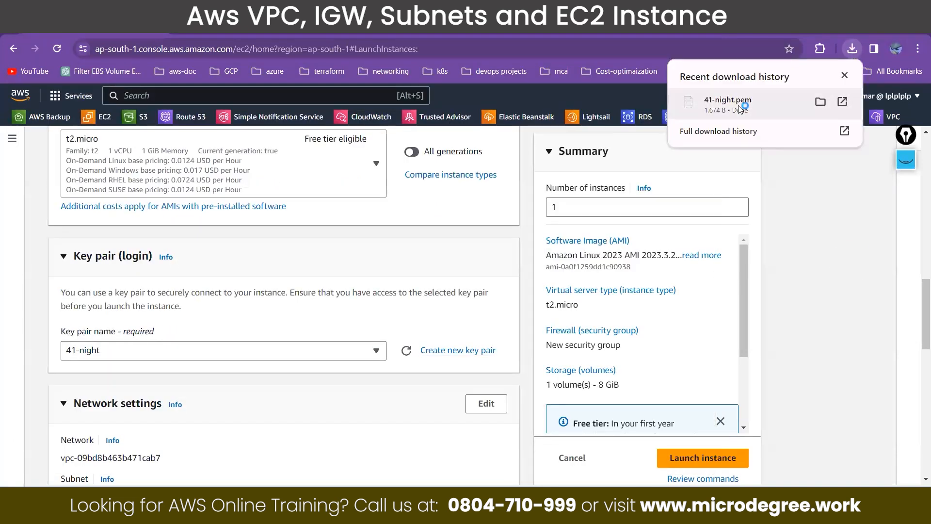
pyautogui.click(741, 109)
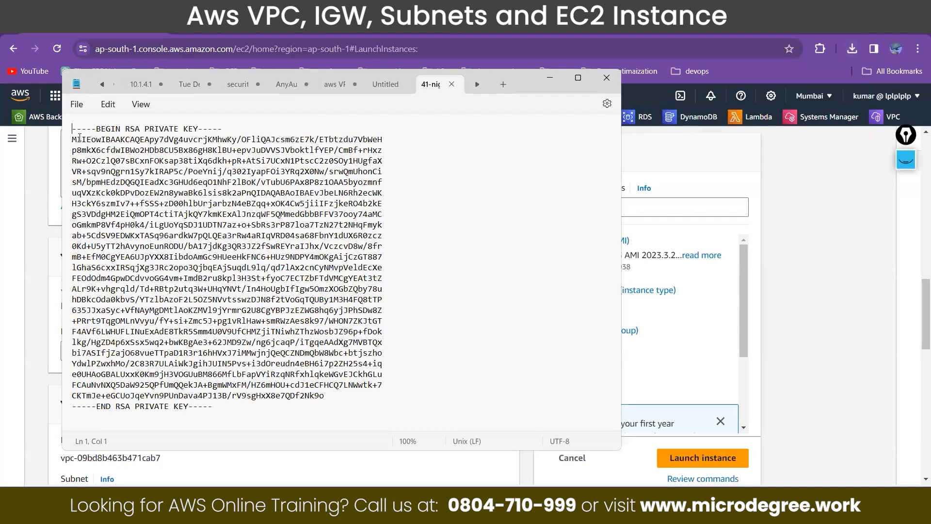
pyautogui.moveTo(73, 127); pyautogui.dragTo(234, 445)
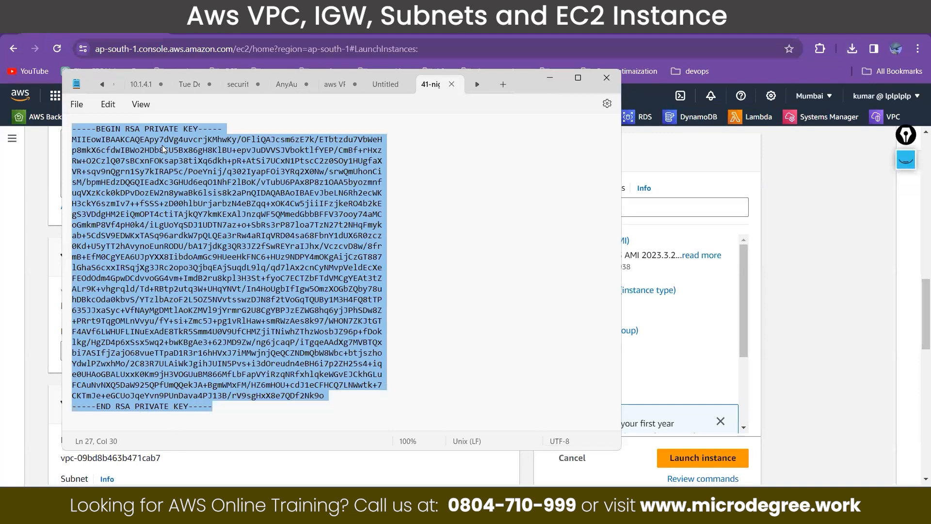
pyautogui.click(554, 85)
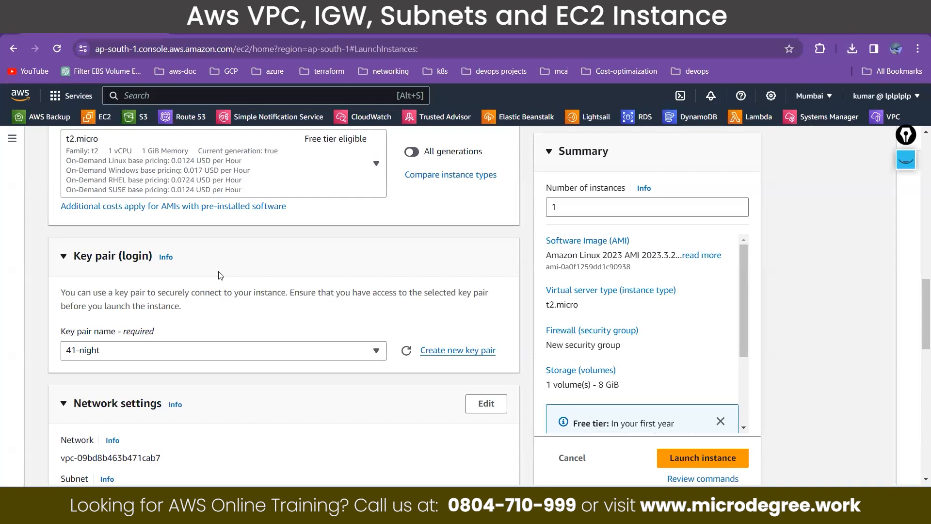
# Step: Review the launch form's instance name, AMI details, instance type and selected key pair
pyautogui.scroll(10, 221, 276)
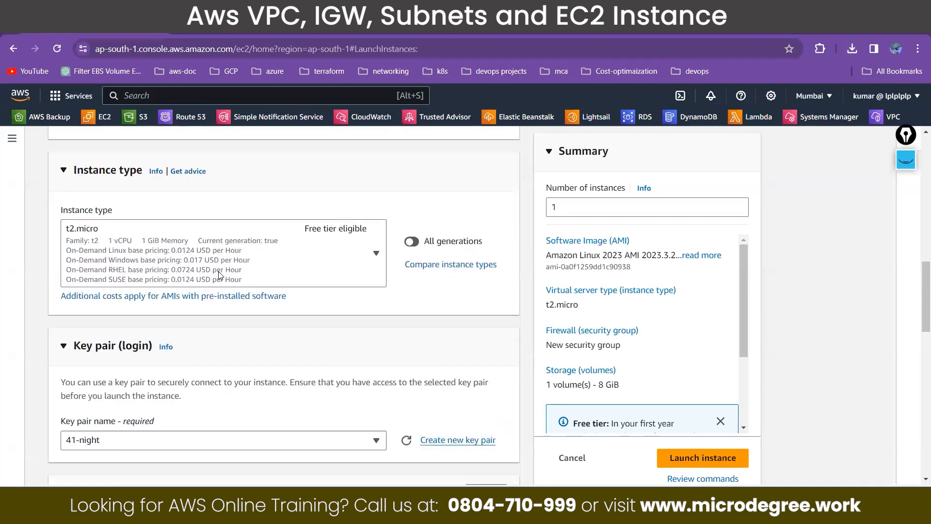
pyautogui.scroll(3, 221, 275)
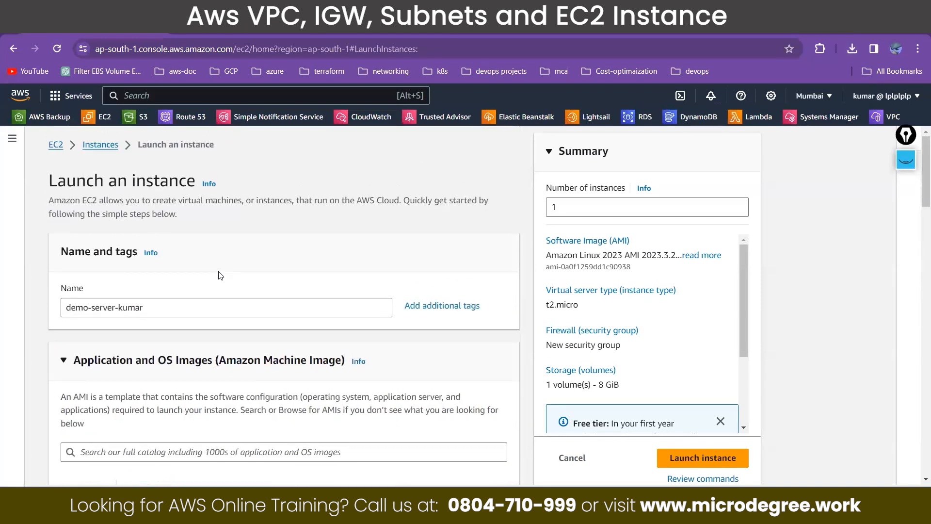
pyautogui.scroll(-10, 221, 275)
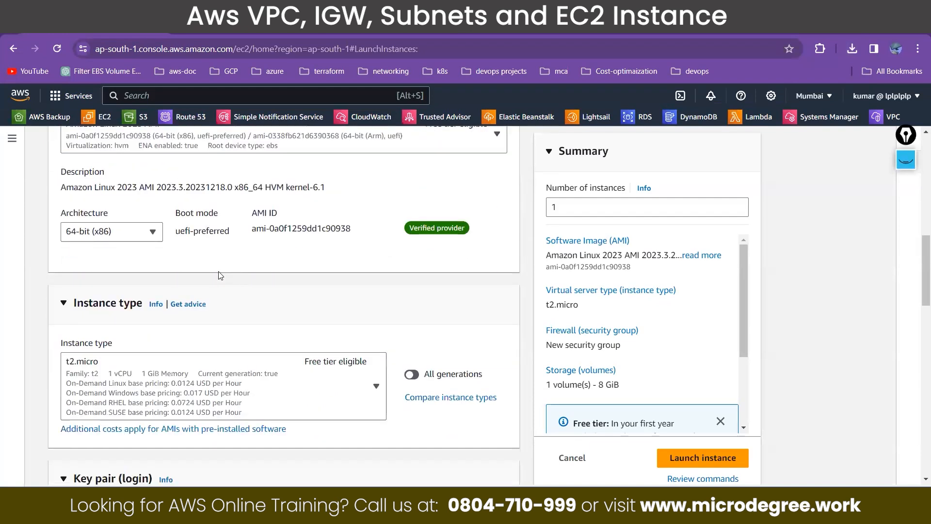
pyautogui.scroll(-2, 221, 275)
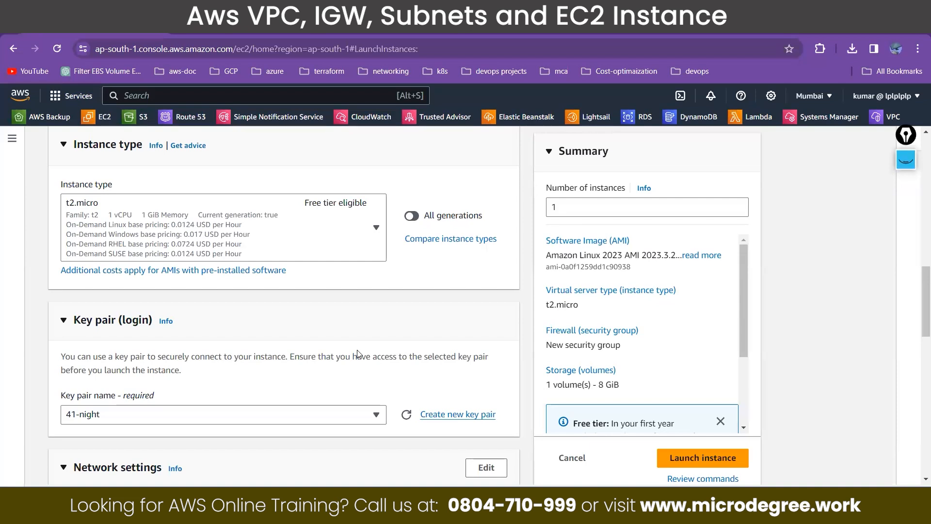
# Step: Review the launch form's Network settings section, including the default network entry below the key pair
pyautogui.scroll(-2, 294, 388)
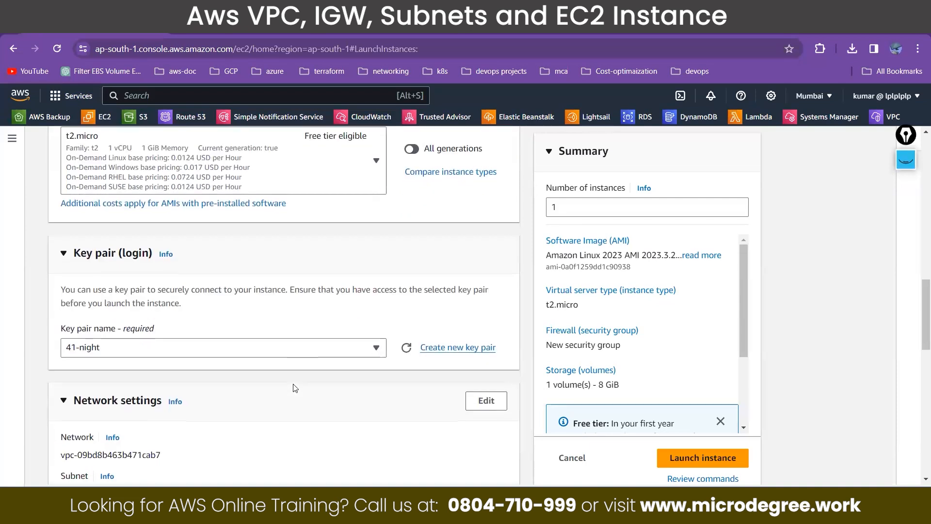
pyautogui.scroll(-1, 294, 388)
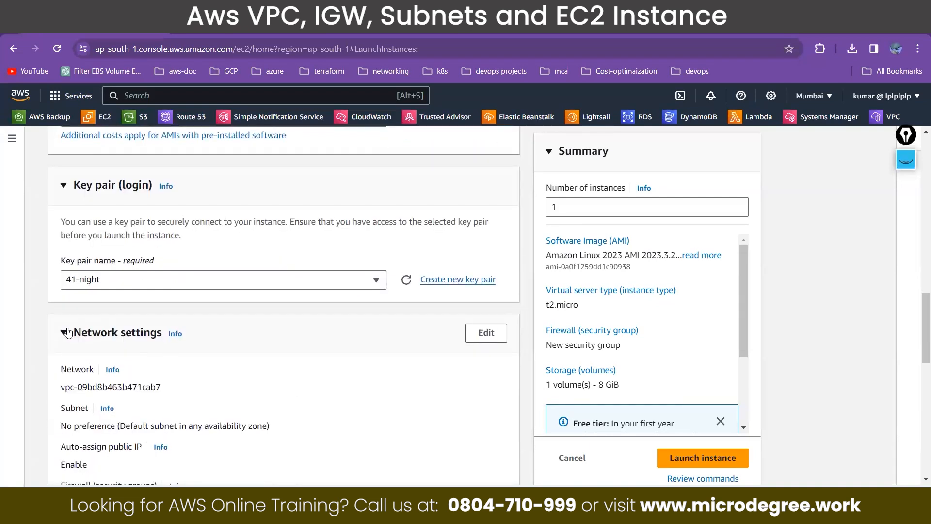
pyautogui.moveTo(69, 333); pyautogui.dragTo(159, 339)
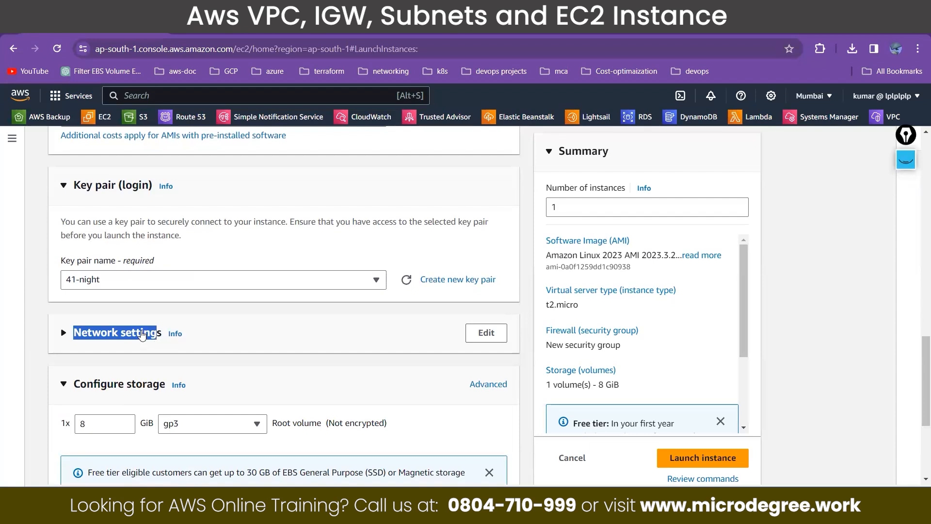
pyautogui.click(142, 334)
pyautogui.scroll(-1, 138, 330)
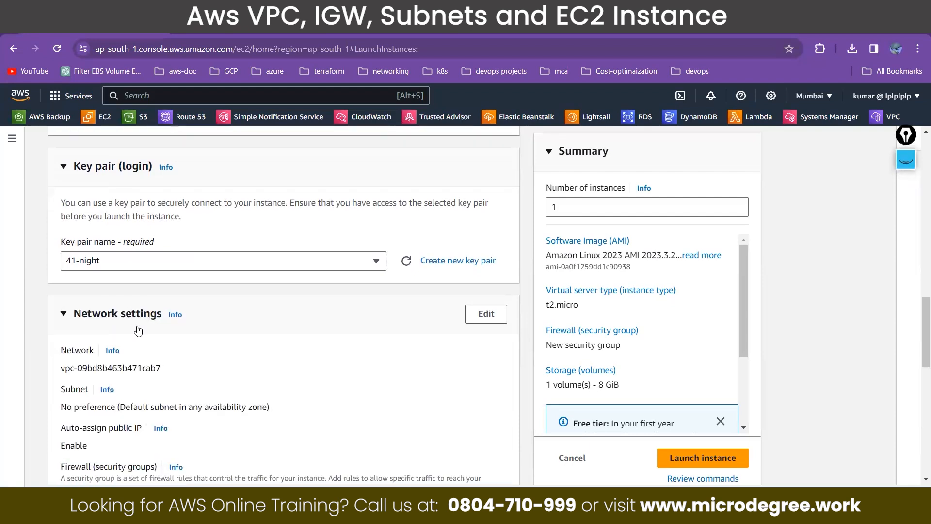
pyautogui.scroll(-1, 138, 331)
pyautogui.moveTo(61, 316); pyautogui.dragTo(73, 316)
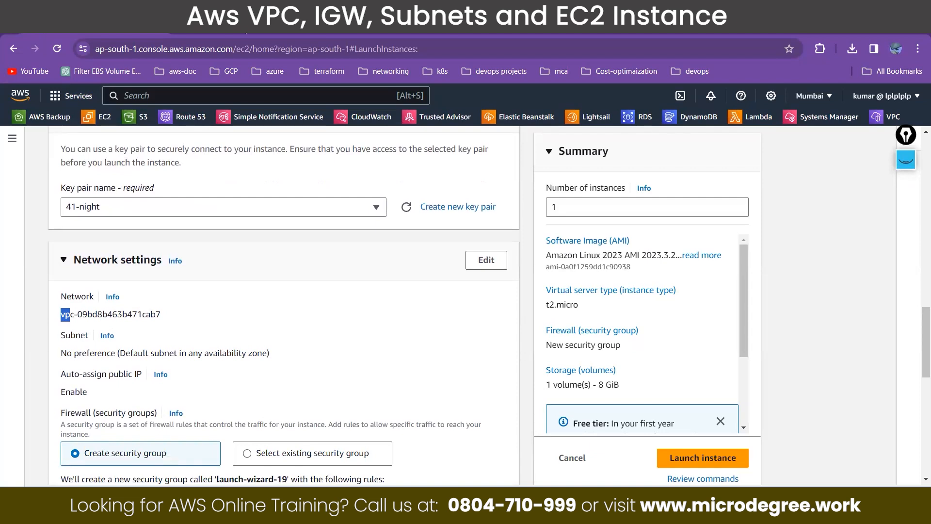
# Step: Switch to the diagrams.net network diagram, slightly adjust the EC2 icon inside the first public subnet, and return to the launch form
pyautogui.click(243, 25)
pyautogui.moveTo(368, 296)
pyautogui.mouseDown()
pyautogui.moveTo(257, 298)
pyautogui.moveTo(208, 241)
pyautogui.moveTo(280, 257)
pyautogui.moveTo(328, 181)
pyautogui.moveTo(372, 285)
pyautogui.mouseUp()
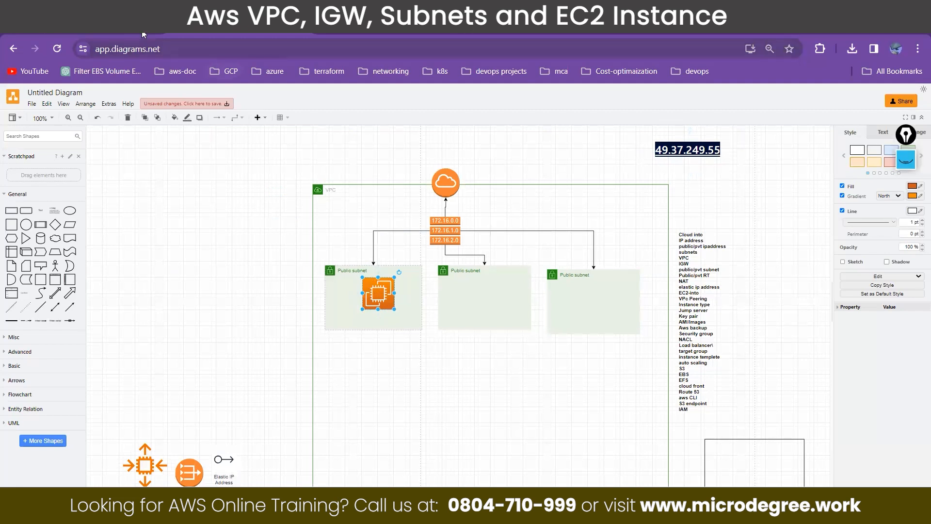
pyautogui.click(97, 25)
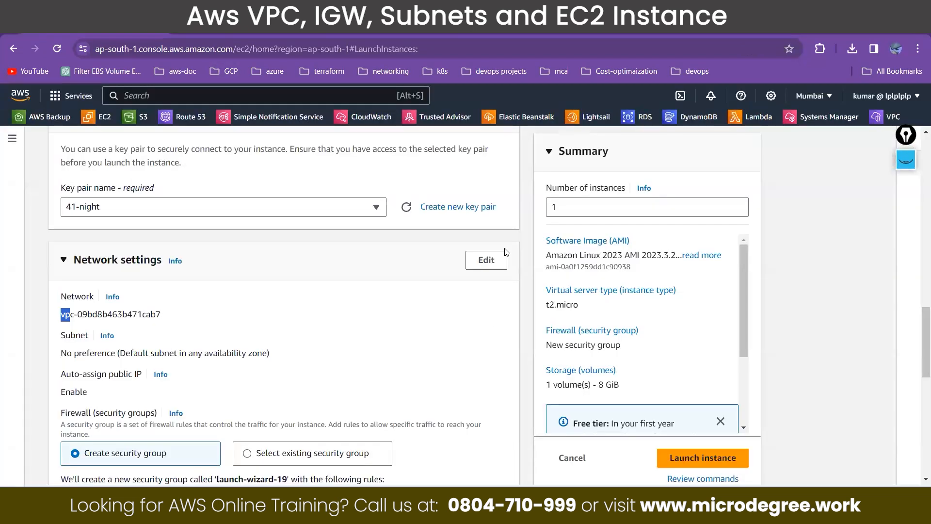
# Step: Edit the network settings to place the instance in micro-VPC and its public-subnet01 subnet
pyautogui.click(486, 260)
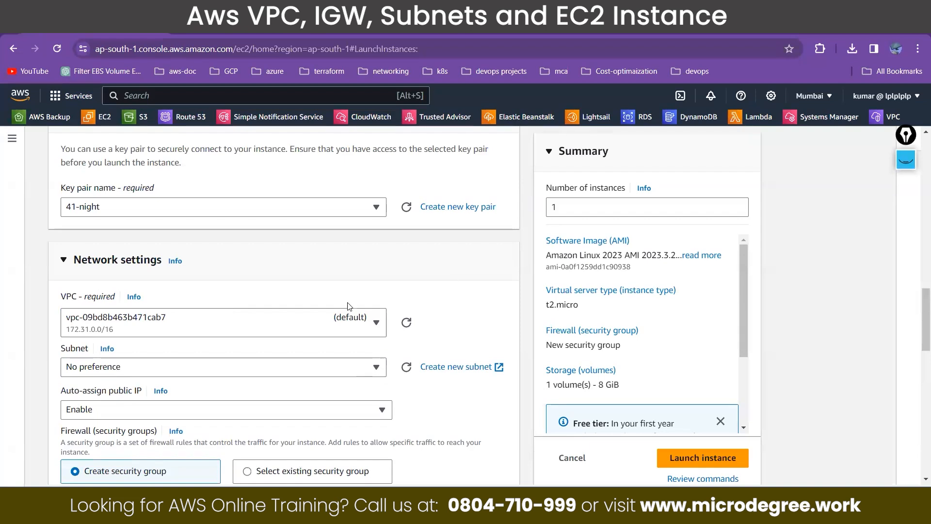
pyautogui.click(305, 333)
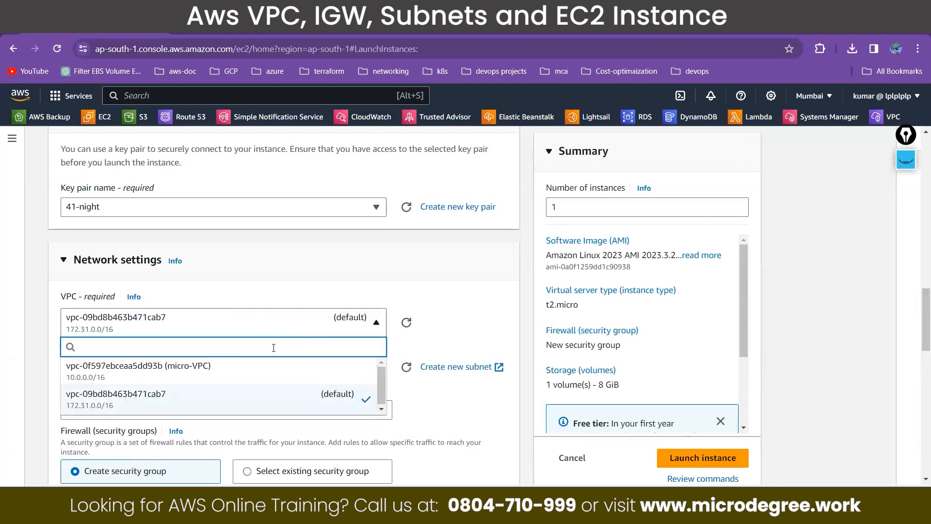
pyautogui.click(224, 378)
pyautogui.click(137, 372)
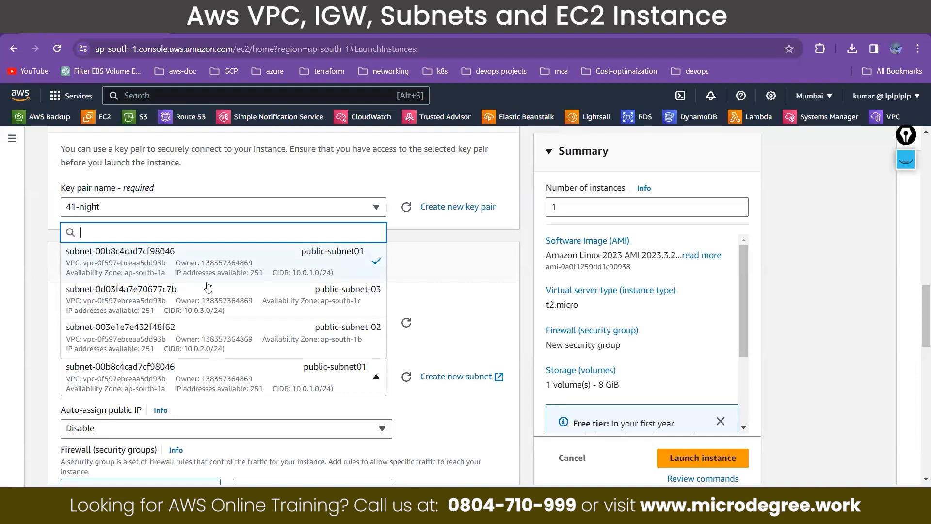
pyautogui.click(232, 258)
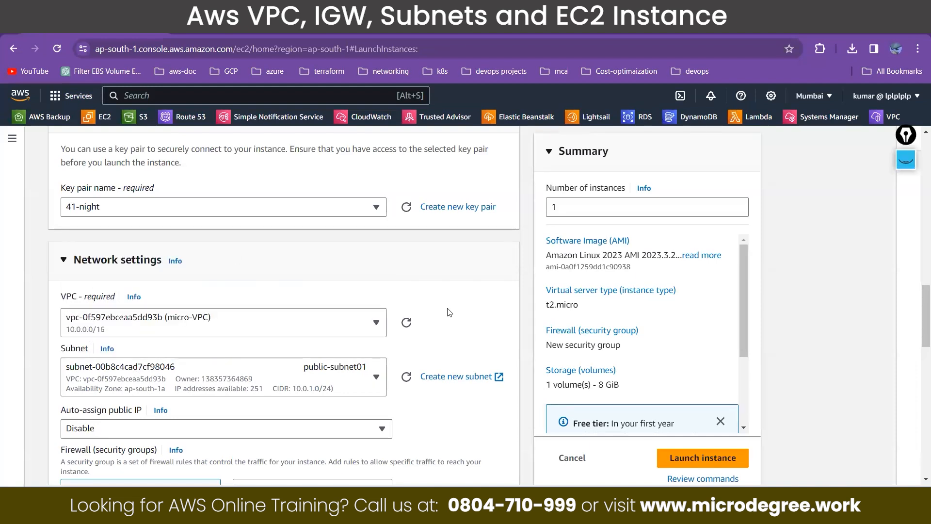
# Step: Set auto-assign public IP to Enable for the instance
pyautogui.scroll(-2, 450, 312)
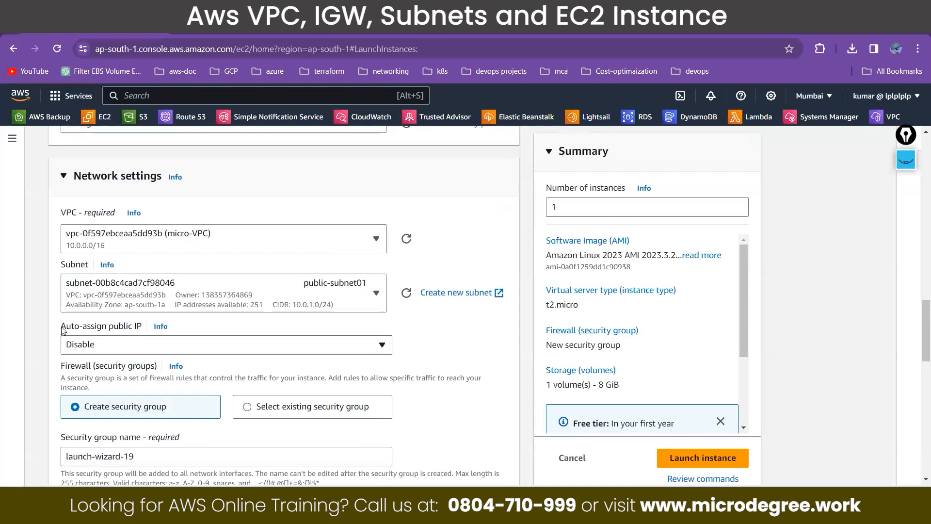
pyautogui.moveTo(62, 331); pyautogui.dragTo(141, 335)
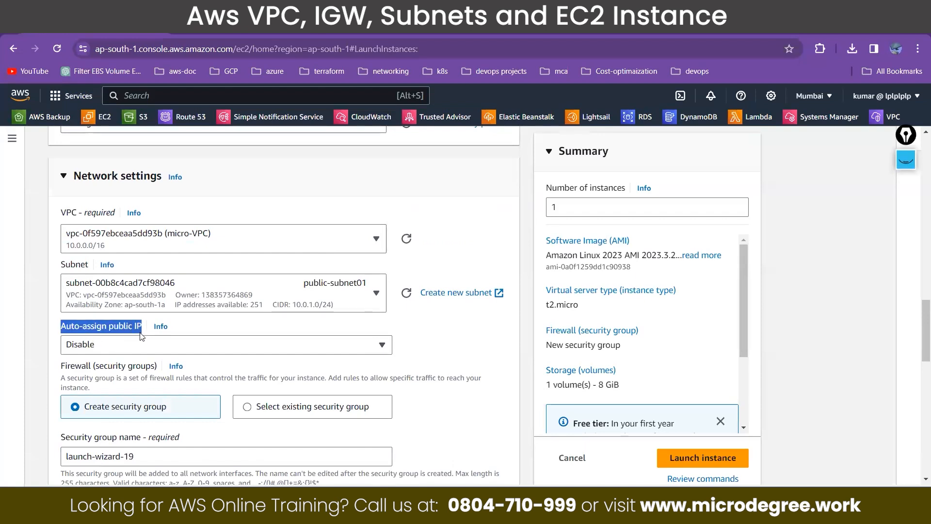
pyautogui.click(135, 346)
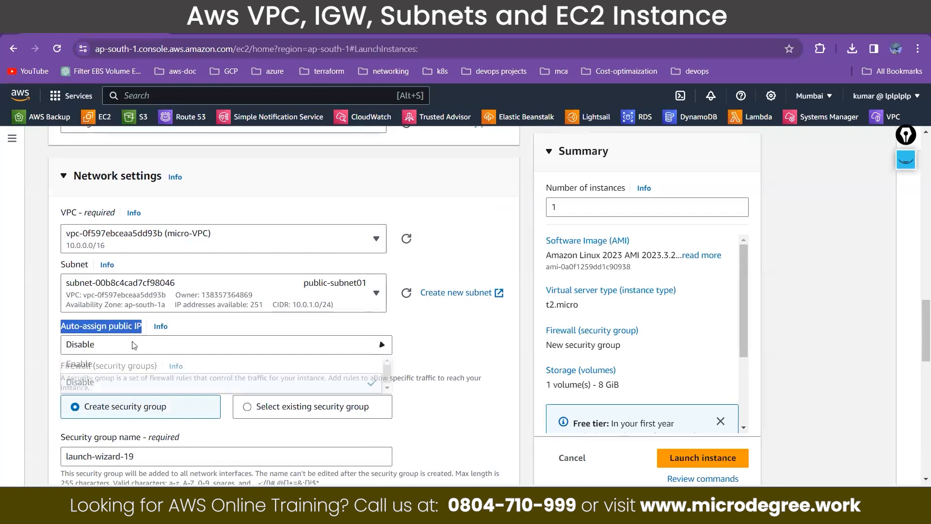
pyautogui.click(106, 365)
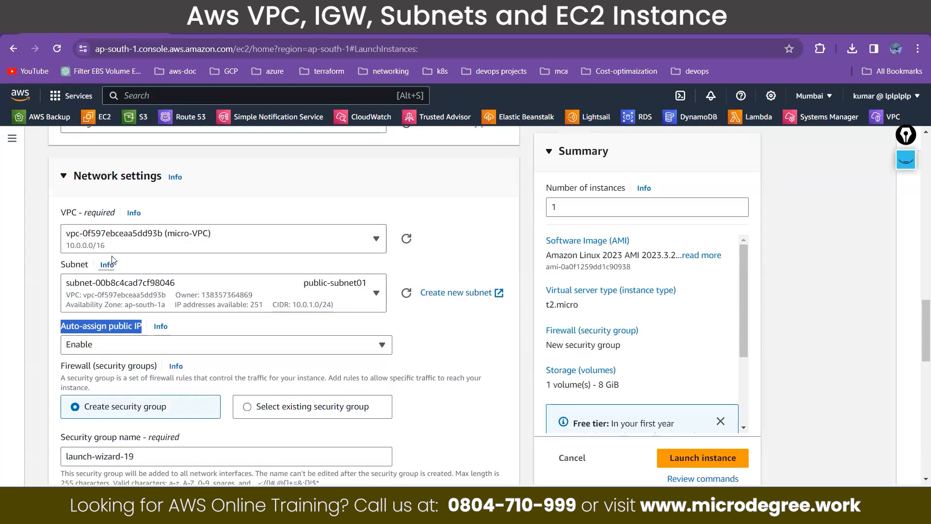
# Step: Examine the firewall settings, including the new security group's name, description and inbound rule types
pyautogui.scroll(-2, 97, 335)
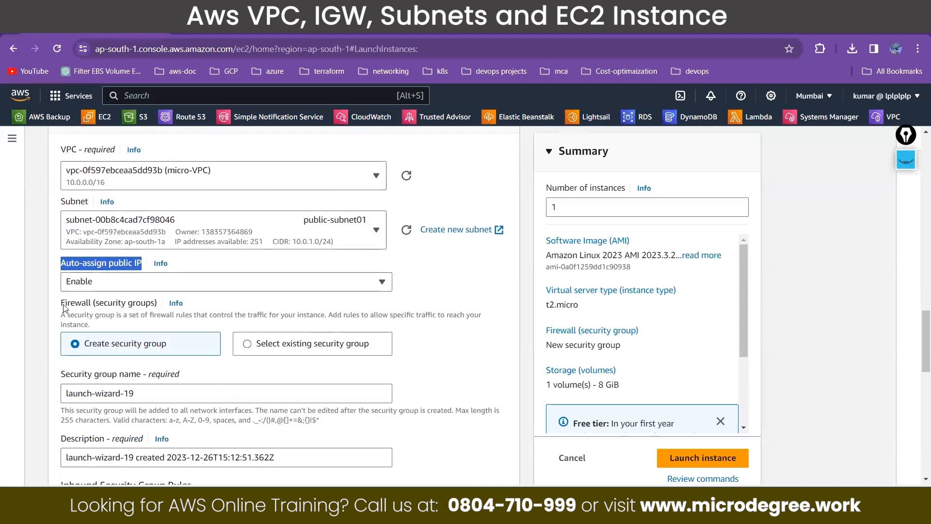
pyautogui.moveTo(61, 302); pyautogui.dragTo(160, 304)
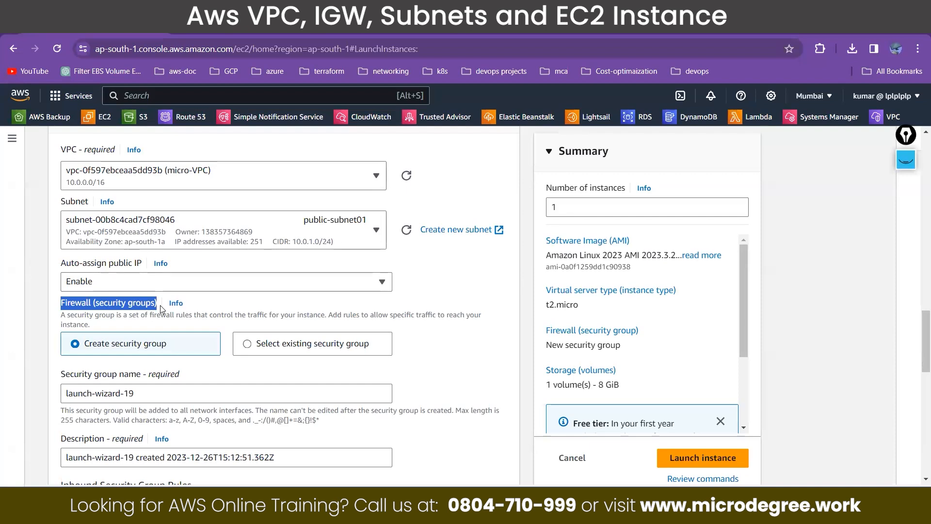
pyautogui.scroll(-4, 161, 309)
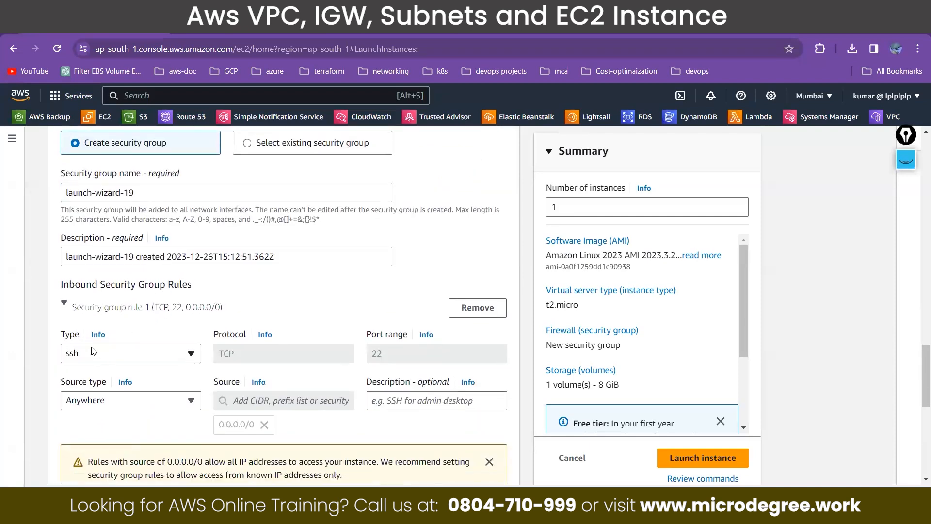
pyautogui.click(66, 359)
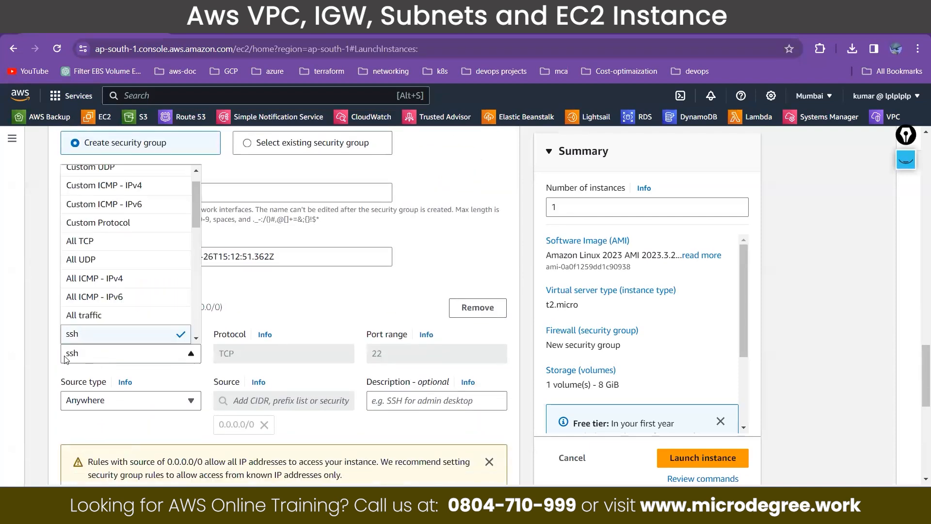
pyautogui.click(66, 359)
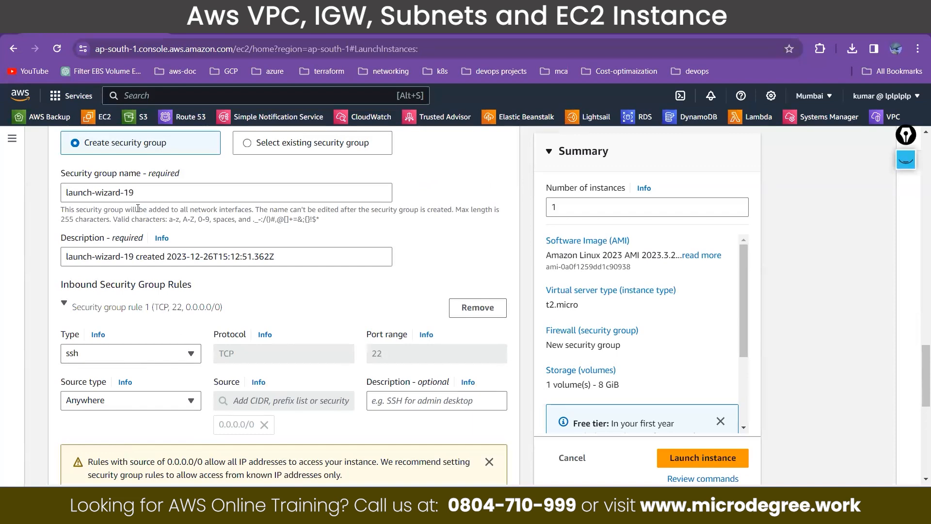
pyautogui.scroll(1, 127, 209)
pyautogui.scroll(-1, 114, 178)
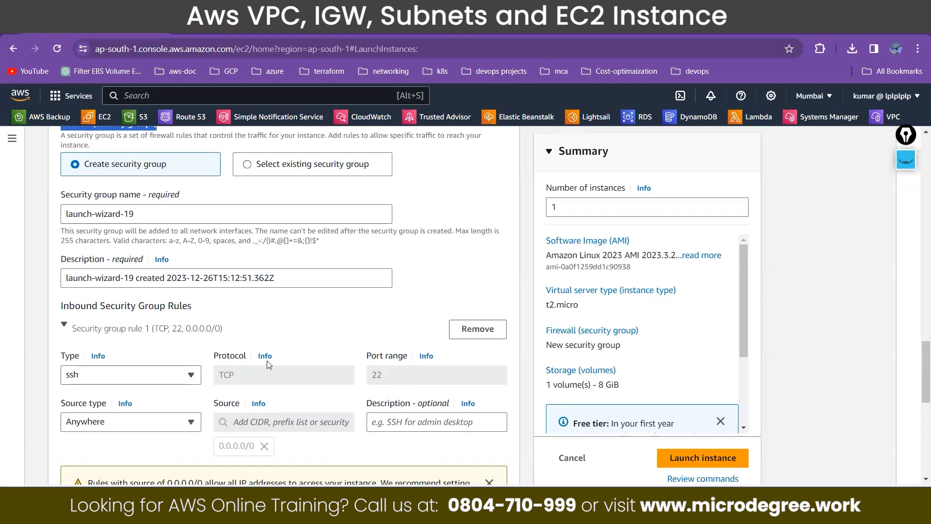
# Step: Examine the Configure storage section, including the root volume's size and type
pyautogui.scroll(-5, 267, 364)
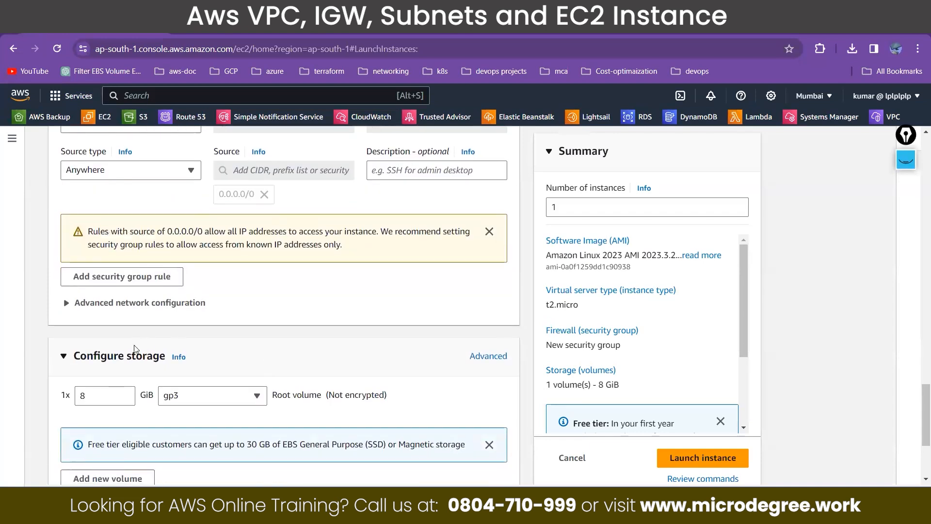
pyautogui.moveTo(127, 356); pyautogui.dragTo(167, 359)
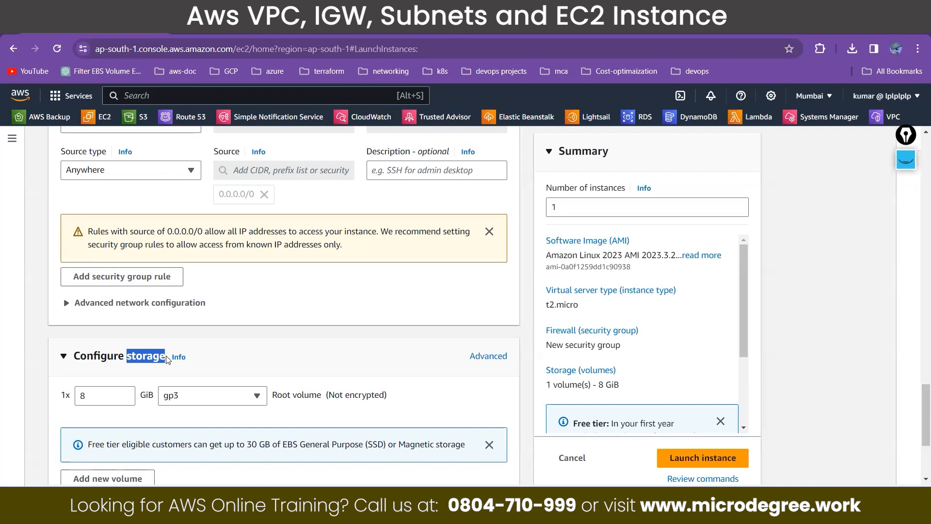
pyautogui.scroll(-1, 168, 359)
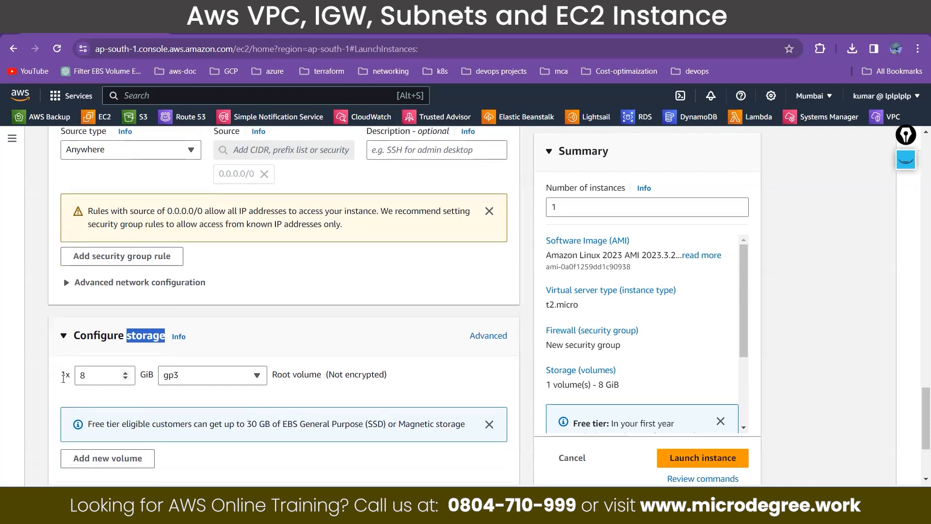
pyautogui.click(63, 379)
pyautogui.click(207, 317)
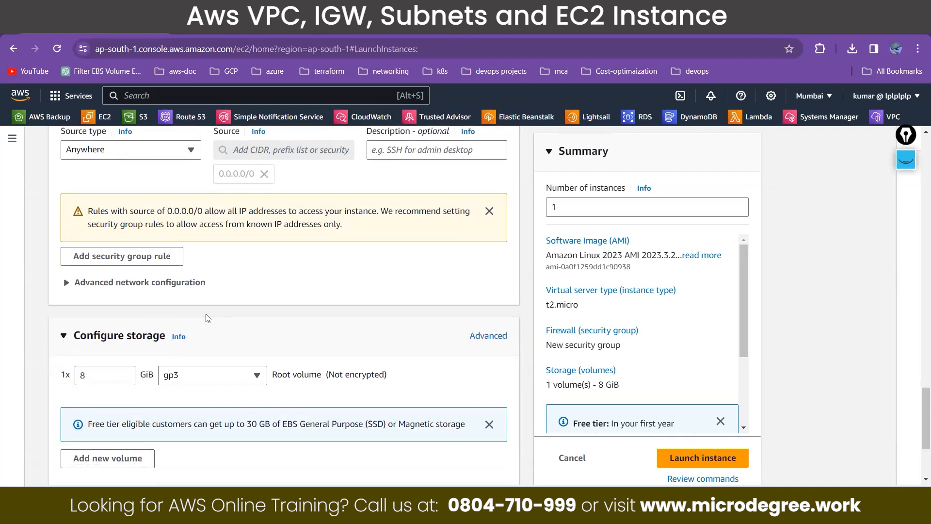
# Step: Launch the instance and open the list of all instances
pyautogui.scroll(-3, 207, 318)
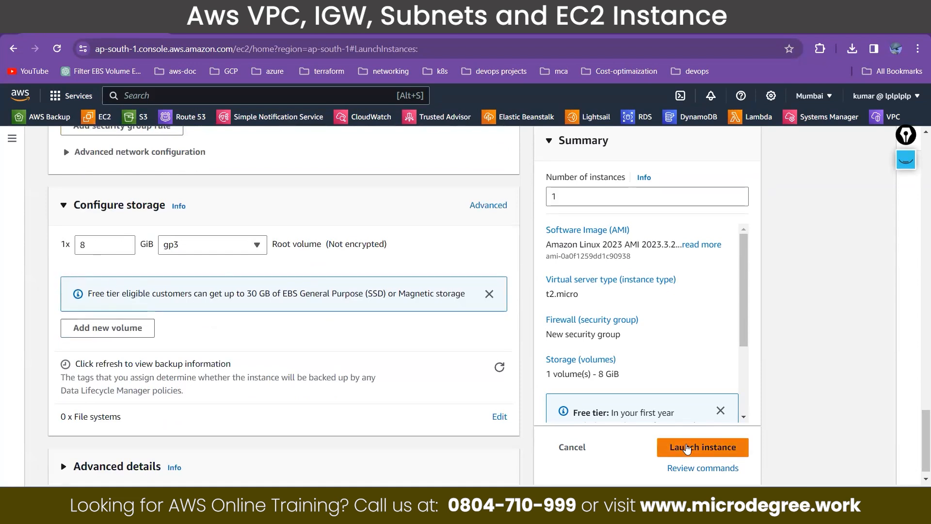
pyautogui.click(687, 449)
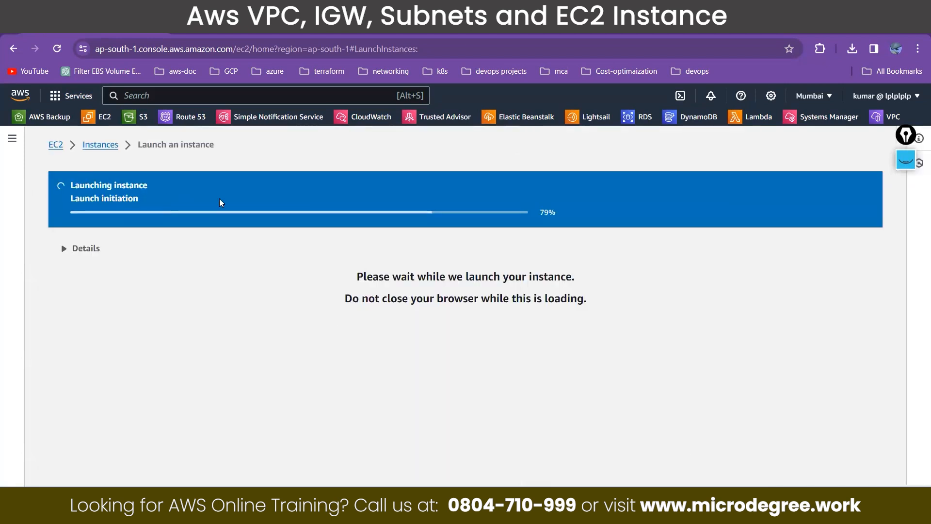
pyautogui.scroll(-4, 758, 411)
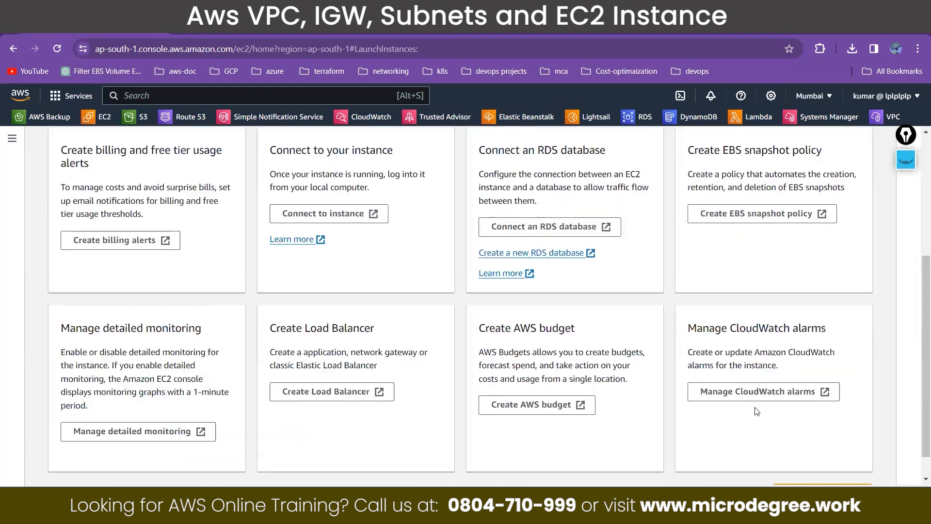
pyautogui.scroll(-1, 757, 411)
pyautogui.click(787, 461)
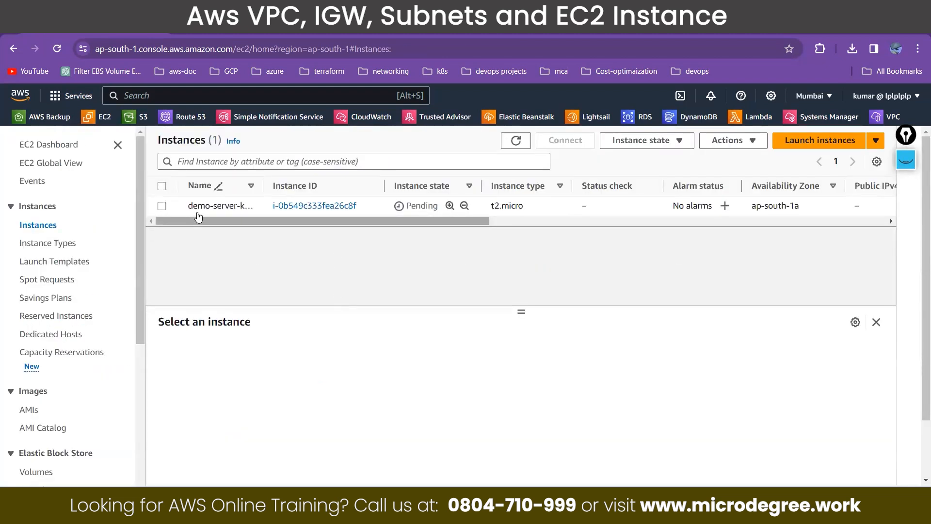
# Step: Widen the Name column of the instance list and select the new demo instance, enlarging its details pane
pyautogui.moveTo(264, 208); pyautogui.dragTo(351, 217)
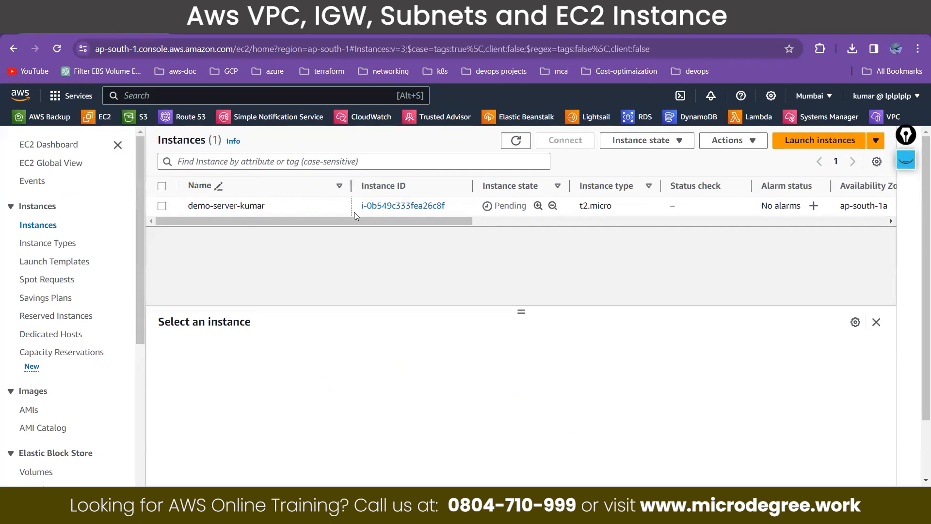
pyautogui.click(162, 206)
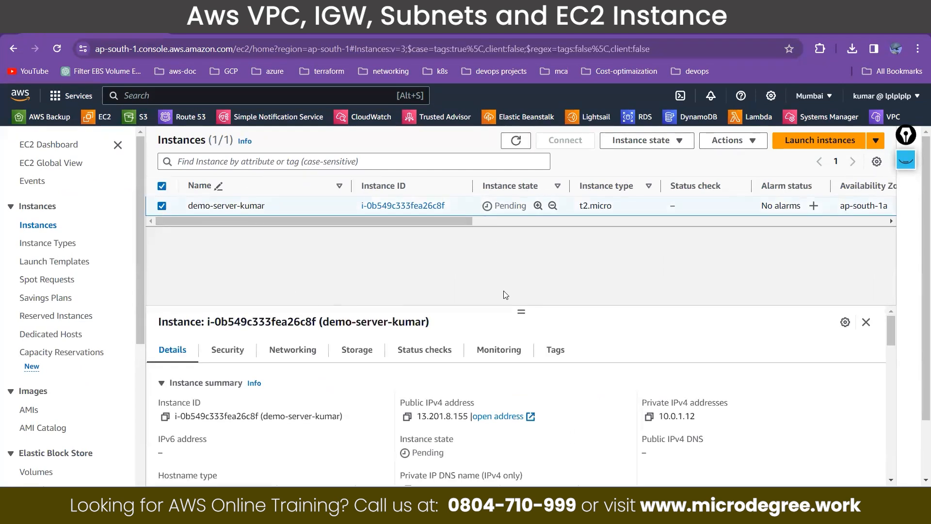
pyautogui.moveTo(521, 309); pyautogui.dragTo(526, 230)
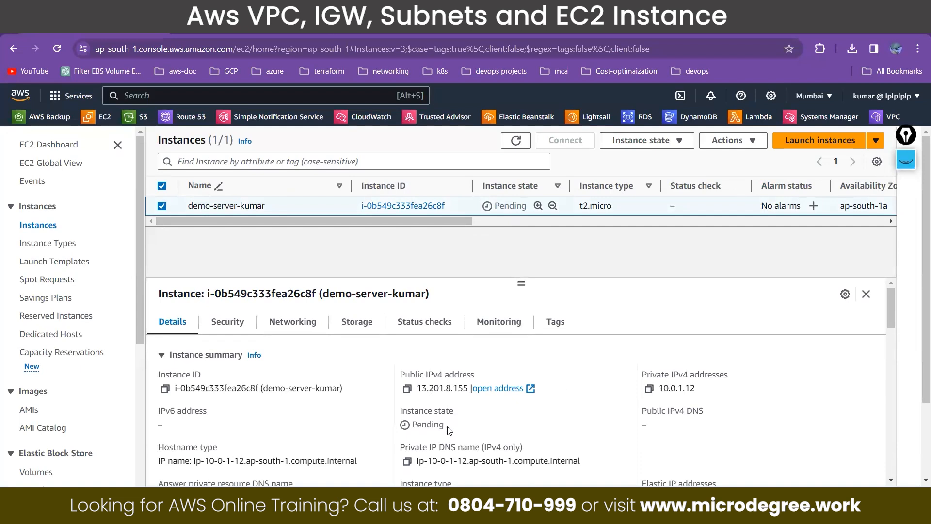
# Step: Review the demo instance's state, auto-assigned IP address, VPC ID and subnet ID in its details
pyautogui.moveTo(447, 427); pyautogui.dragTo(414, 427)
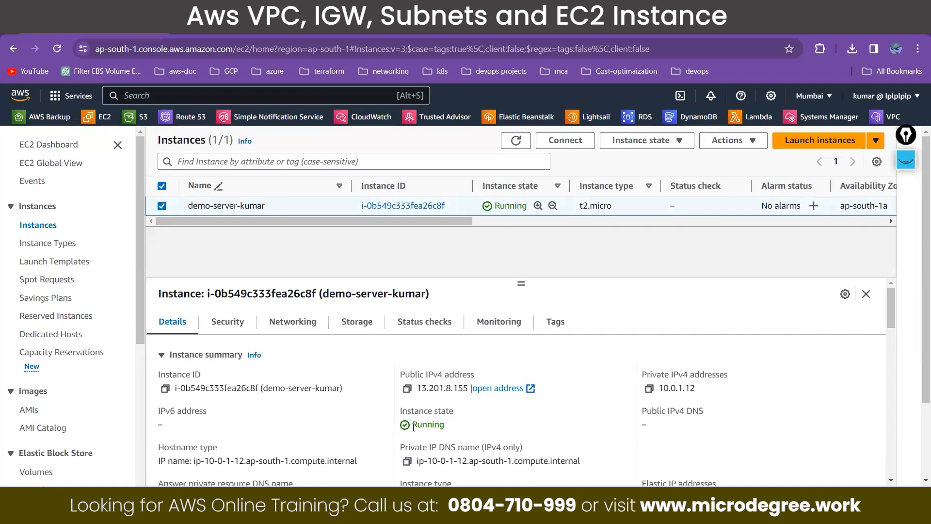
pyautogui.scroll(-2, 368, 428)
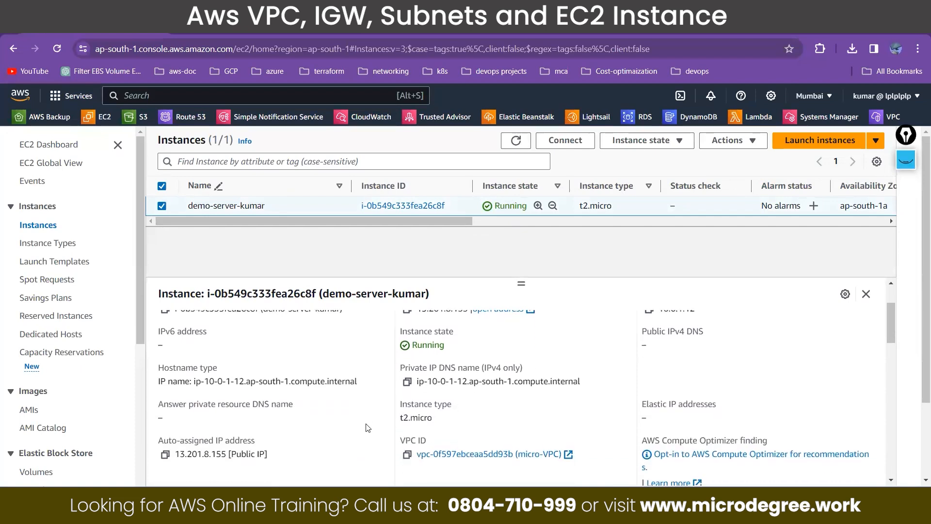
pyautogui.scroll(-2, 555, 462)
pyautogui.scroll(-1, 555, 462)
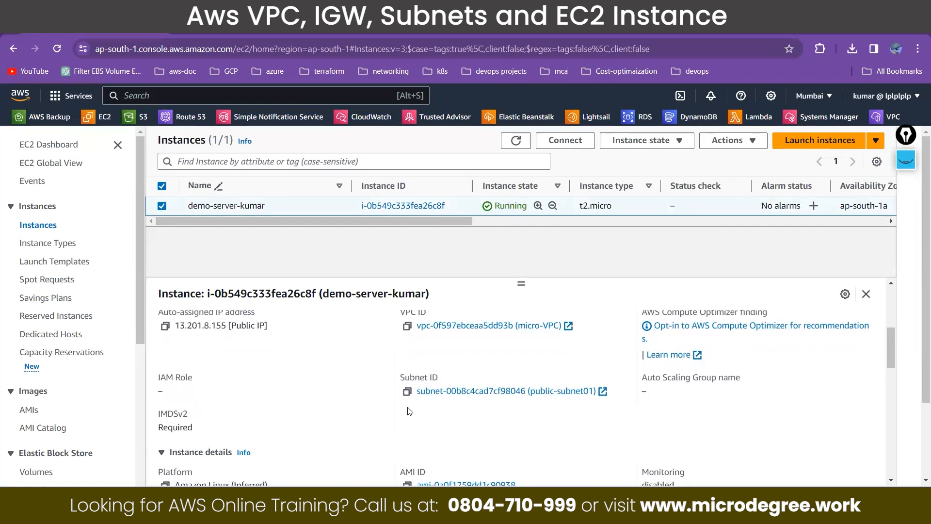
# Step: Review the rest of the demo instance's details, including the key pair assigned at launch
pyautogui.scroll(-6, 488, 405)
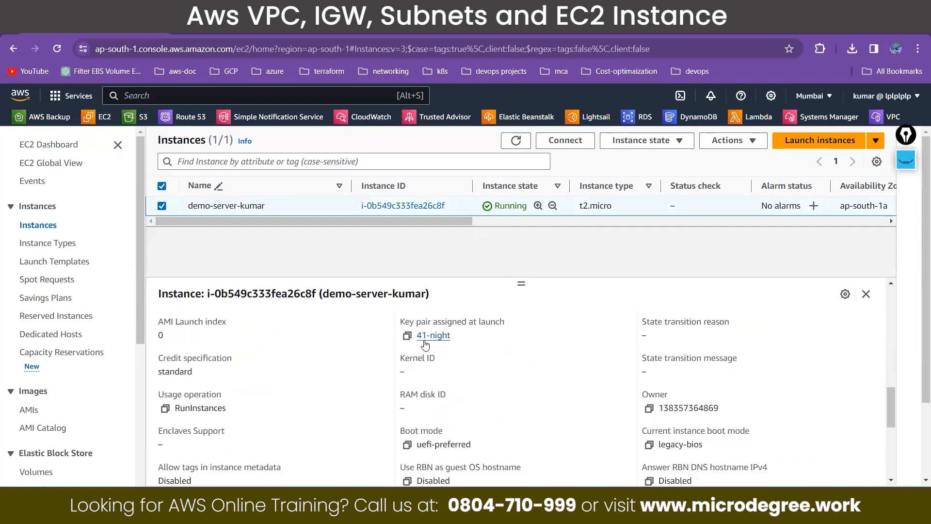
pyautogui.scroll(-10, 556, 366)
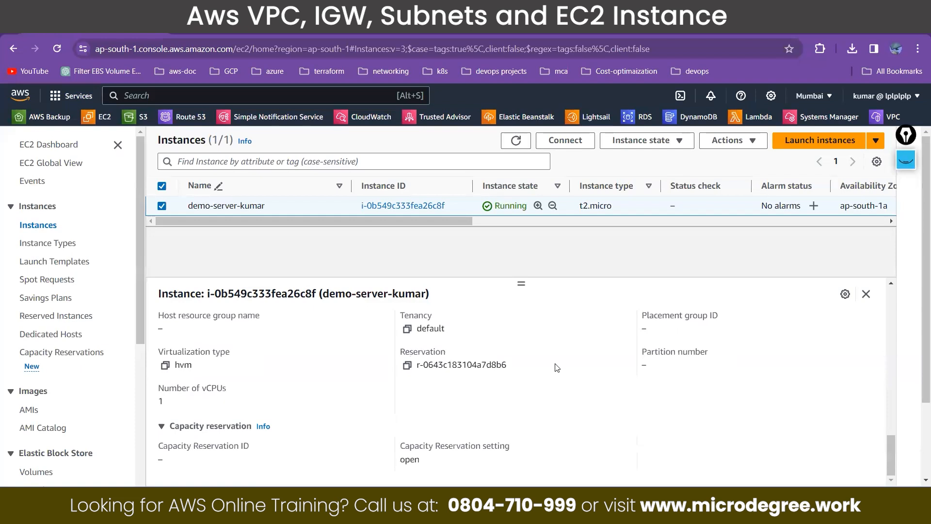
pyautogui.scroll(6, 556, 367)
pyautogui.scroll(10, 557, 368)
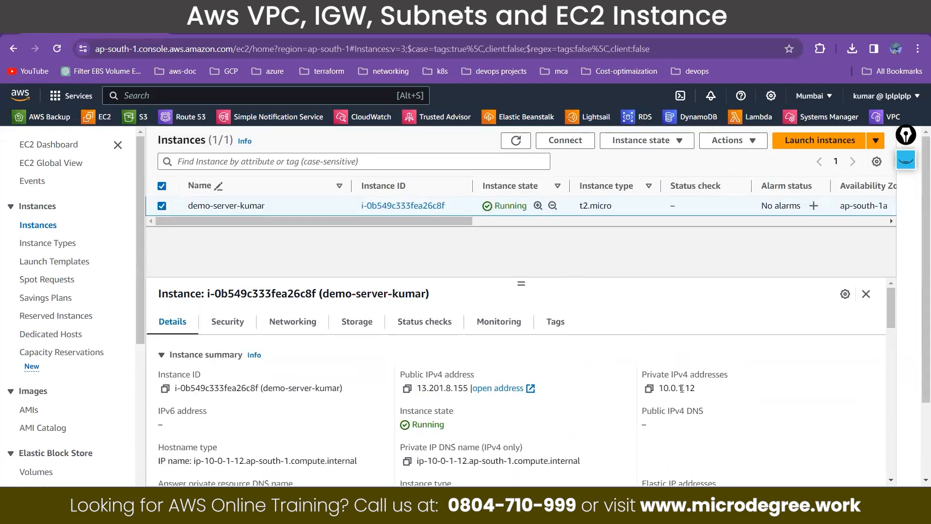
# Step: Examine the private and public IPv4 addresses in the demo instance's summary
pyautogui.moveTo(683, 388); pyautogui.dragTo(658, 389)
pyautogui.moveTo(685, 388); pyautogui.dragTo(696, 390)
pyautogui.moveTo(399, 377); pyautogui.dragTo(480, 375)
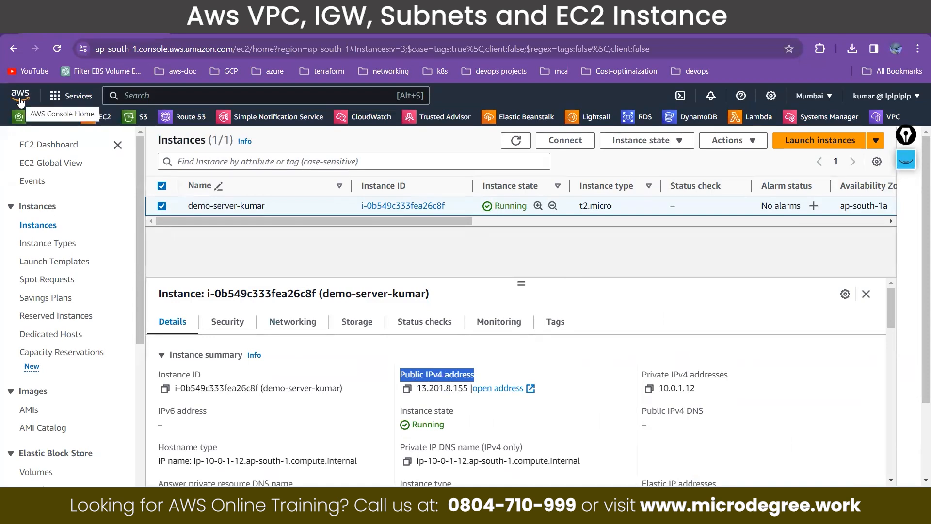
pyautogui.click(441, 353)
pyautogui.click(441, 354)
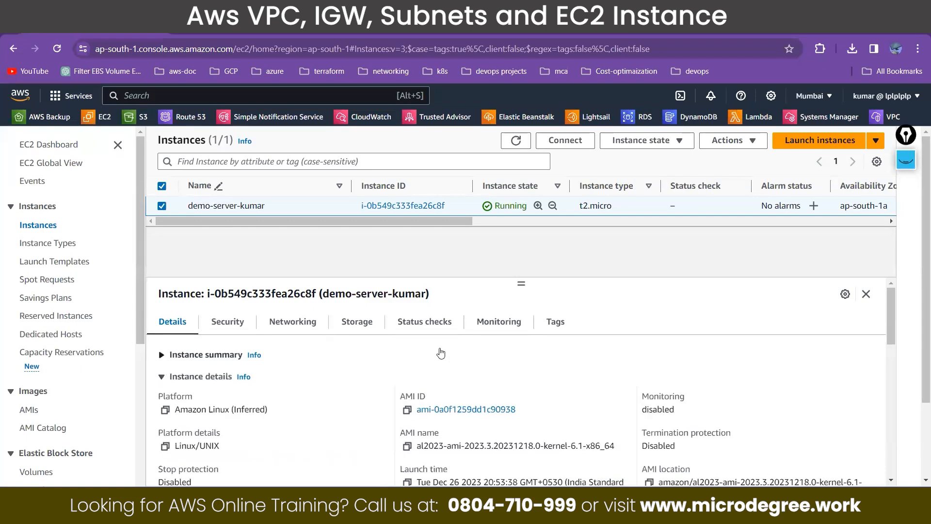
pyautogui.click(225, 355)
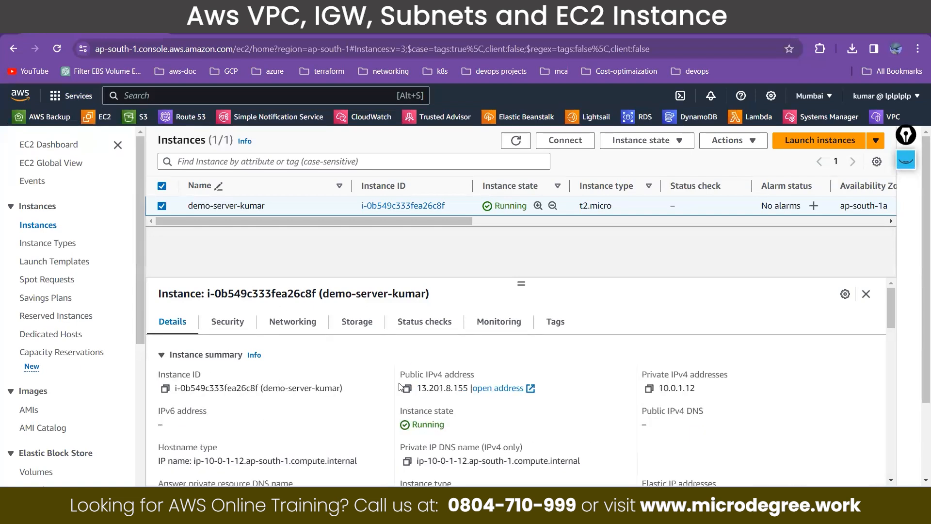
# Step: Show the annotation drawing, underline the sketched key with the pen, and label it "key"
pyautogui.click(909, 163)
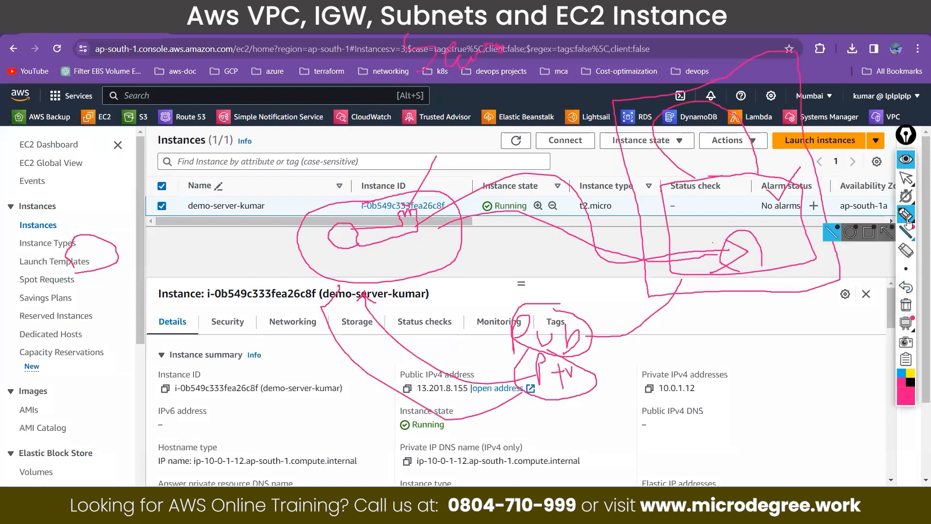
pyautogui.click(906, 216)
pyautogui.moveTo(358, 262); pyautogui.dragTo(366, 261)
pyautogui.moveTo(130, 175); pyautogui.dragTo(149, 224)
pyautogui.moveTo(151, 163)
pyautogui.mouseDown()
pyautogui.moveTo(156, 212)
pyautogui.moveTo(182, 168)
pyautogui.moveTo(199, 194)
pyautogui.mouseUp()
# Step: Circle the instance's public IPv4 address with the pen, write "public IP", and loop it together with the "key" note
pyautogui.moveTo(408, 366)
pyautogui.mouseDown()
pyautogui.moveTo(394, 390)
pyautogui.moveTo(433, 405)
pyautogui.moveTo(485, 381)
pyautogui.moveTo(458, 363)
pyautogui.moveTo(408, 368)
pyautogui.moveTo(394, 383)
pyautogui.moveTo(233, 315)
pyautogui.moveTo(231, 339)
pyautogui.mouseUp()
pyautogui.moveTo(91, 355)
pyautogui.mouseDown()
pyautogui.moveTo(97, 323)
pyautogui.moveTo(90, 337)
pyautogui.mouseUp()
pyautogui.moveTo(101, 321); pyautogui.dragTo(114, 332)
pyautogui.moveTo(116, 290)
pyautogui.mouseDown()
pyautogui.moveTo(128, 315)
pyautogui.moveTo(138, 305)
pyautogui.moveTo(144, 316)
pyautogui.mouseUp()
pyautogui.click(143, 292)
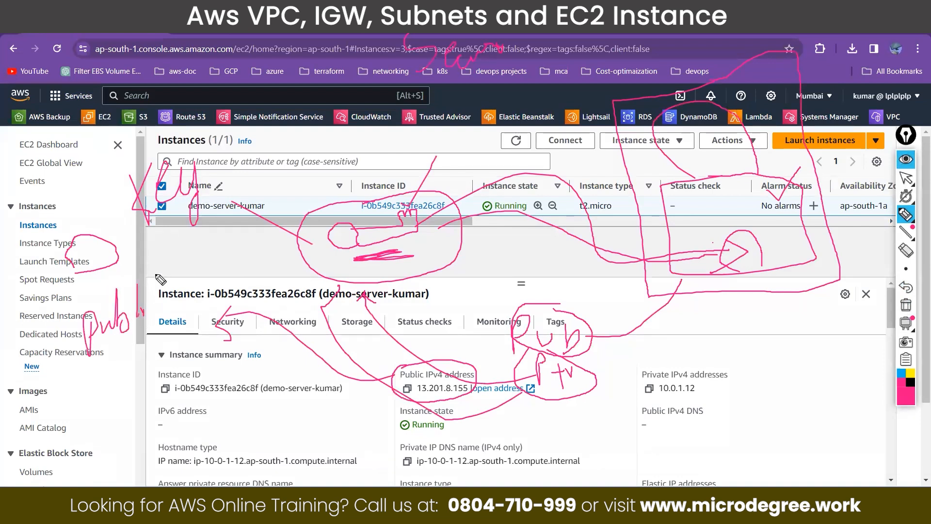
pyautogui.moveTo(157, 270)
pyautogui.mouseDown()
pyautogui.moveTo(159, 295)
pyautogui.moveTo(173, 288)
pyautogui.mouseUp()
pyautogui.moveTo(165, 268)
pyautogui.mouseDown()
pyautogui.moveTo(180, 263)
pyautogui.moveTo(190, 278)
pyautogui.moveTo(168, 109)
pyautogui.moveTo(114, 211)
pyautogui.mouseUp()
pyautogui.moveTo(127, 258)
pyautogui.mouseDown()
pyautogui.moveTo(55, 368)
pyautogui.moveTo(204, 242)
pyautogui.mouseUp()
pyautogui.moveTo(294, 115); pyautogui.dragTo(242, 170)
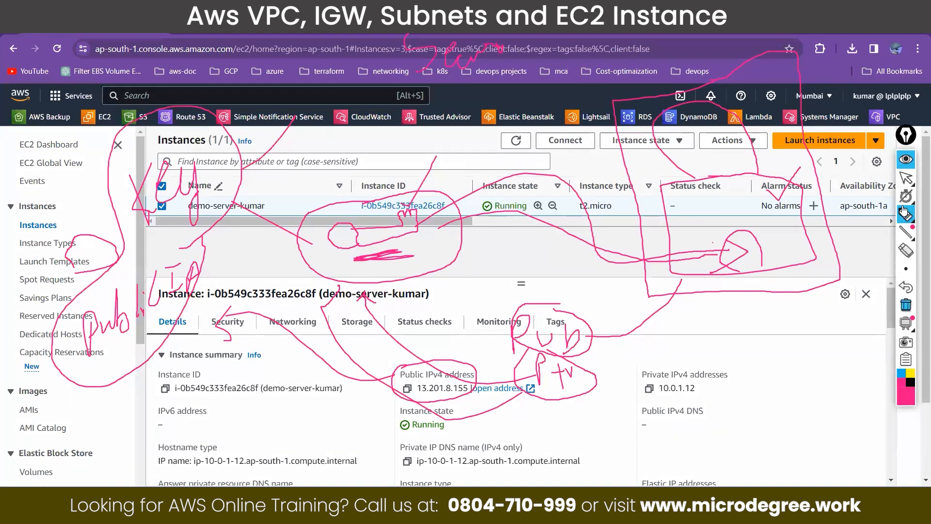
# Step: Clear the pen annotations from the screen and return to the normal pointer
pyautogui.click(906, 179)
pyautogui.click(907, 179)
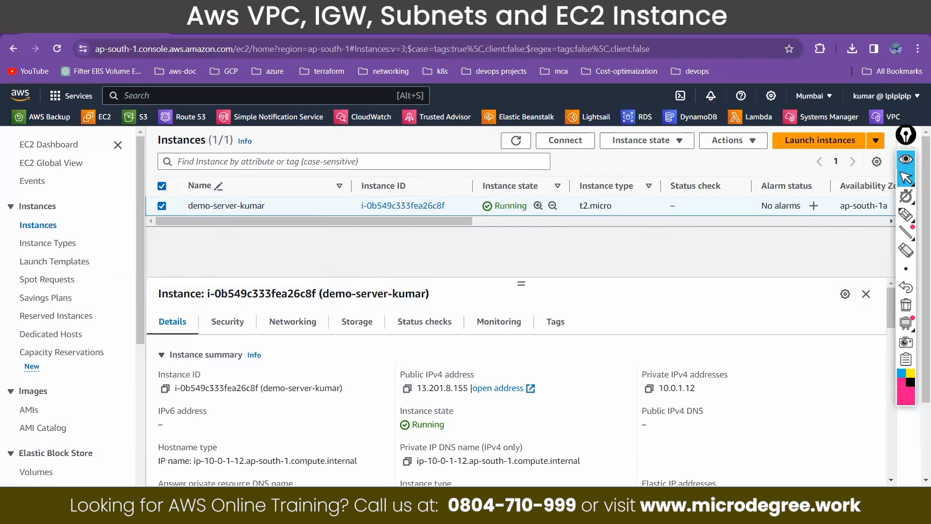
# Step: Switch to a maximized File Explorer window and open the Downloads folder holding the 41-night PEM file
pyautogui.press('super+e')
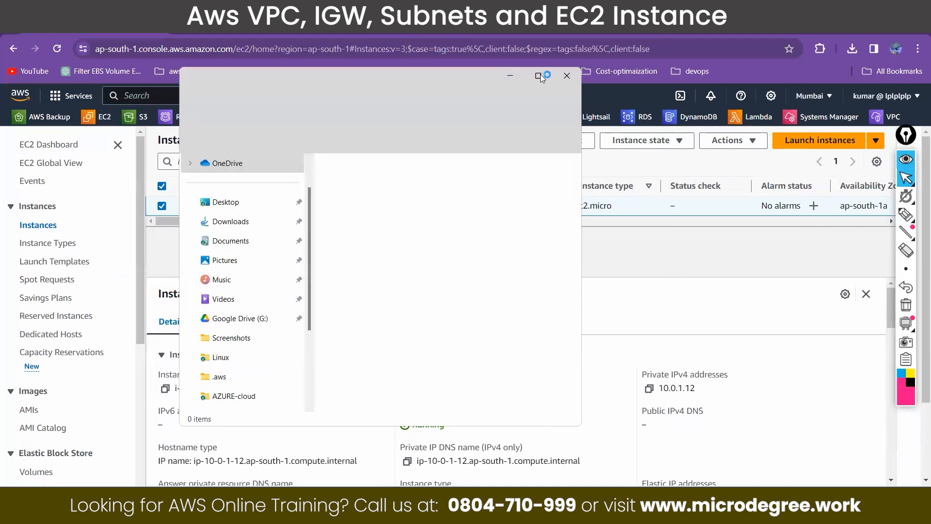
pyautogui.click(538, 77)
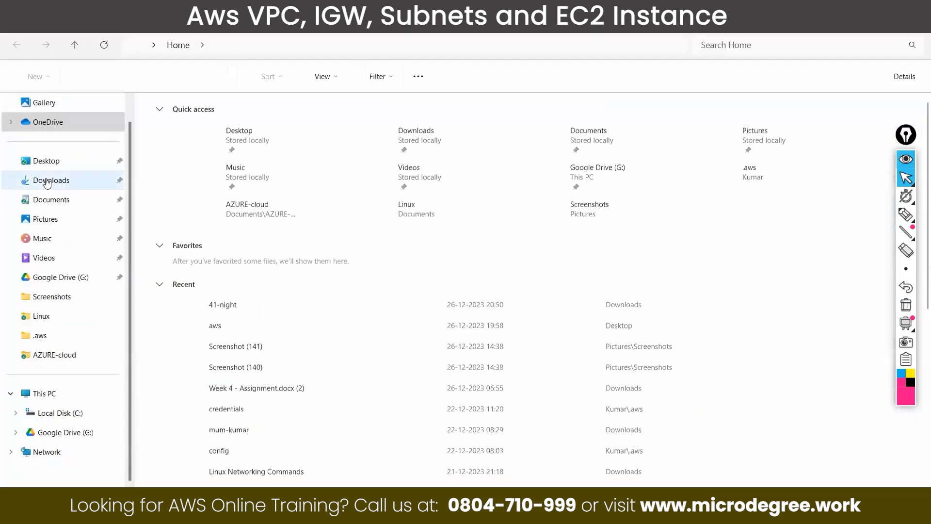
pyautogui.click(45, 180)
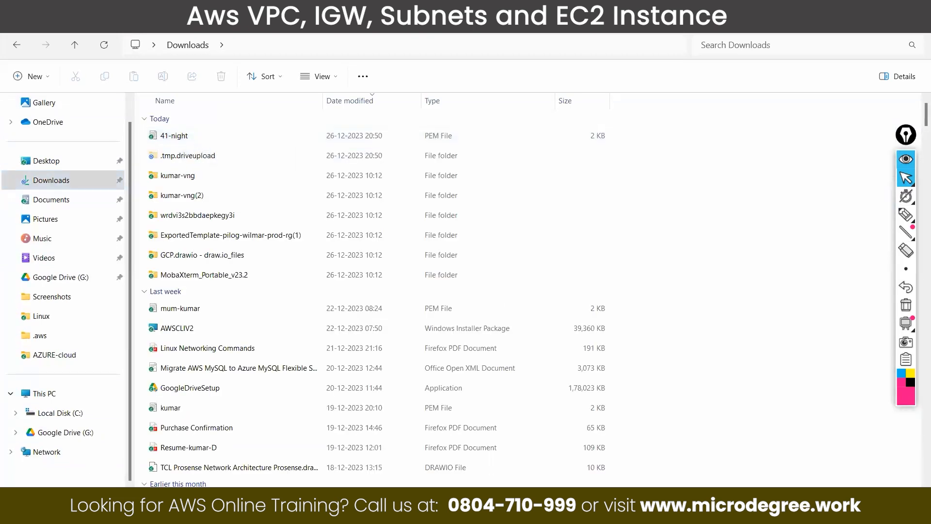
# Step: Open Command Prompt over the Downloads folder window
pyautogui.press('super')
pyautogui.write('cmd')
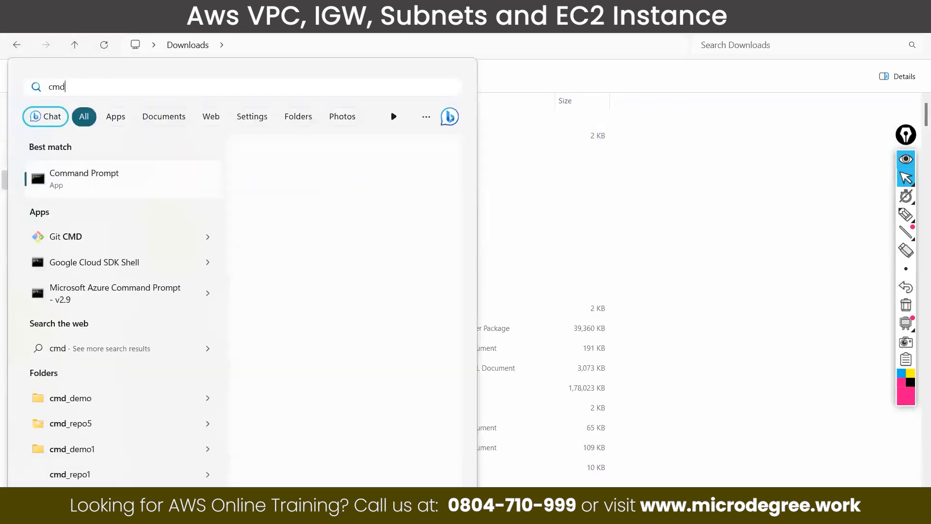
pyautogui.click(140, 186)
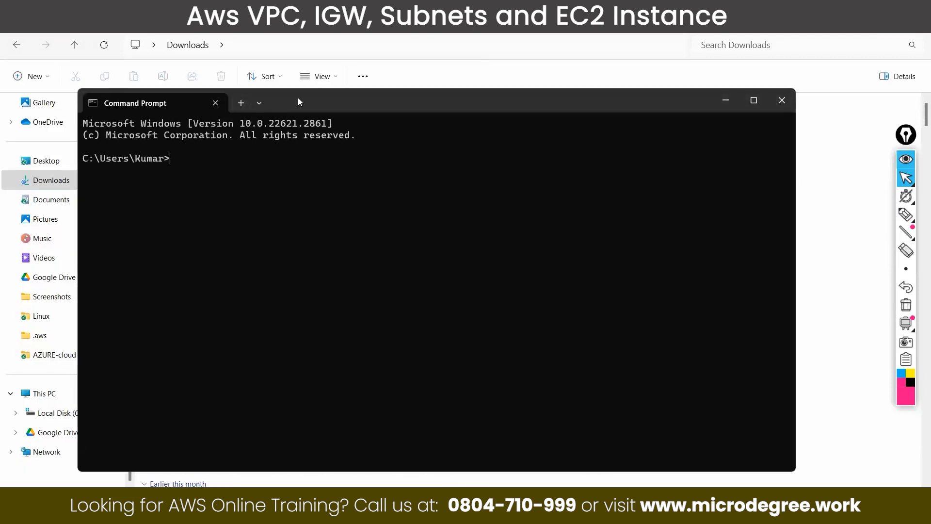
pyautogui.moveTo(298, 97); pyautogui.dragTo(299, 108)
# Step: Change Command Prompt's working directory to Downloads and reposition its window
pyautogui.click(261, 50)
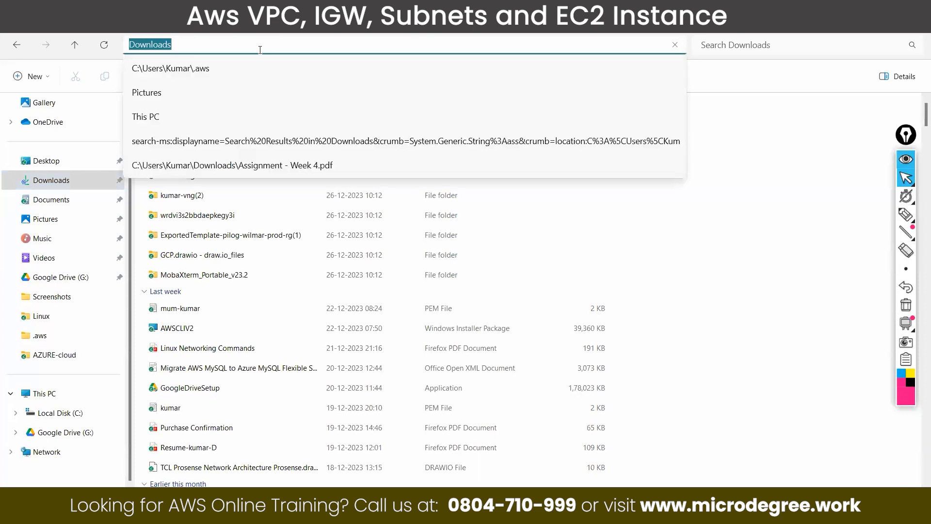
pyautogui.hotkey('alt', 'Tab')
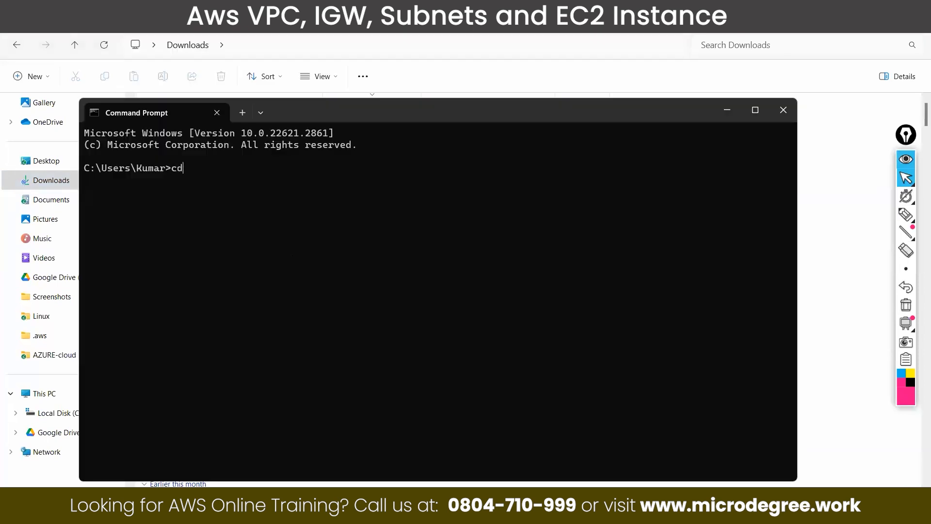
pyautogui.write('cd Downloads')
pyautogui.press('Return')
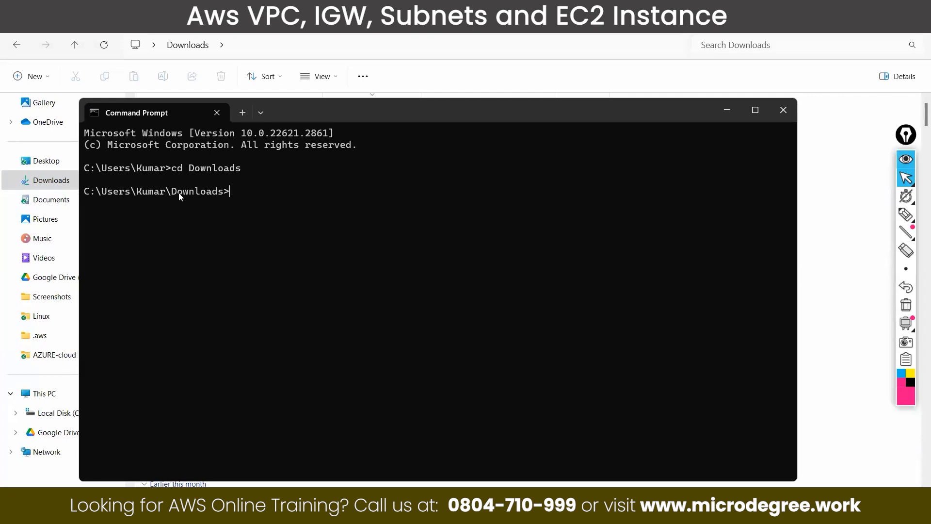
pyautogui.click(274, 224)
pyautogui.moveTo(420, 112); pyautogui.dragTo(406, 259)
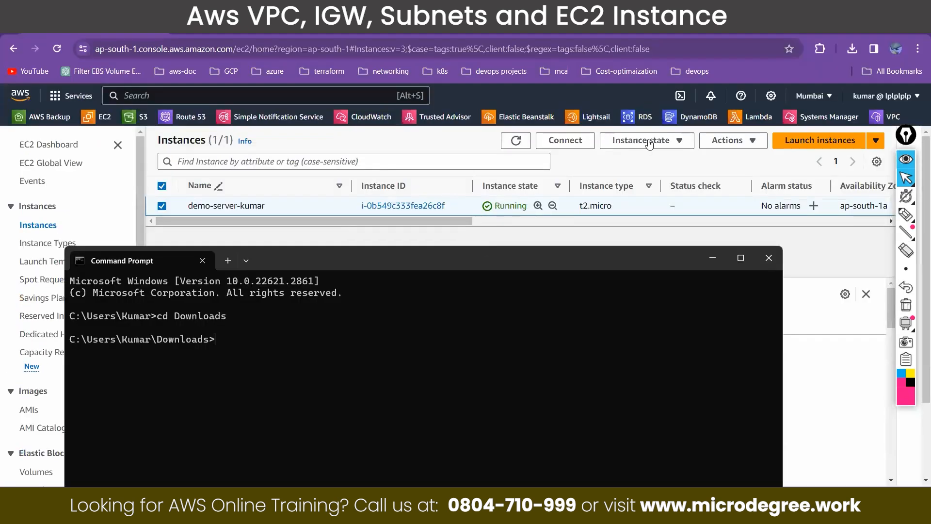
# Step: Open the demo instance's SSH client connection instructions in the AWS console and copy the example ssh command
pyautogui.click(573, 141)
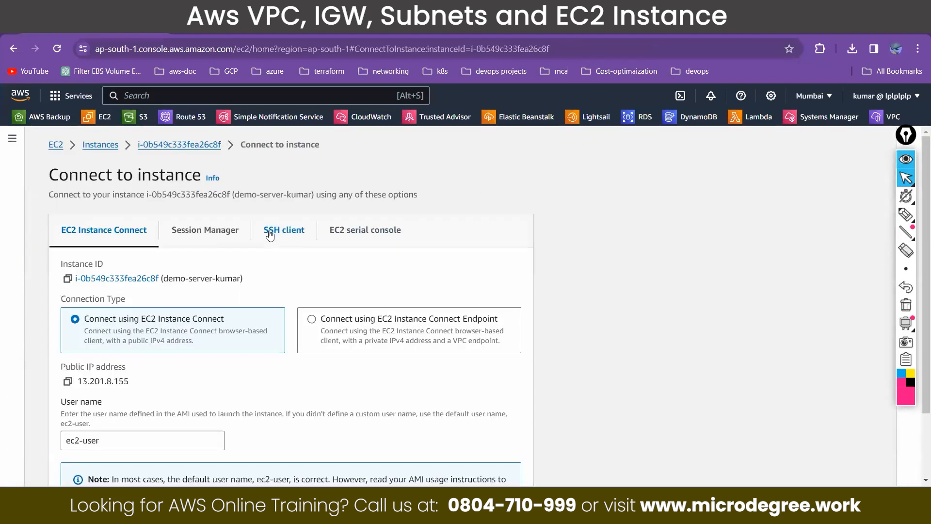
pyautogui.click(204, 148)
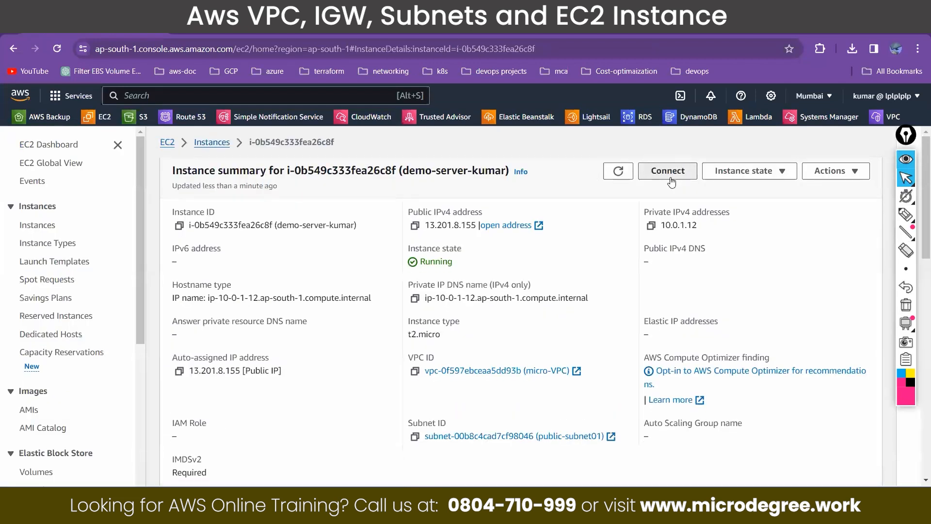
pyautogui.click(672, 180)
pyautogui.click(277, 233)
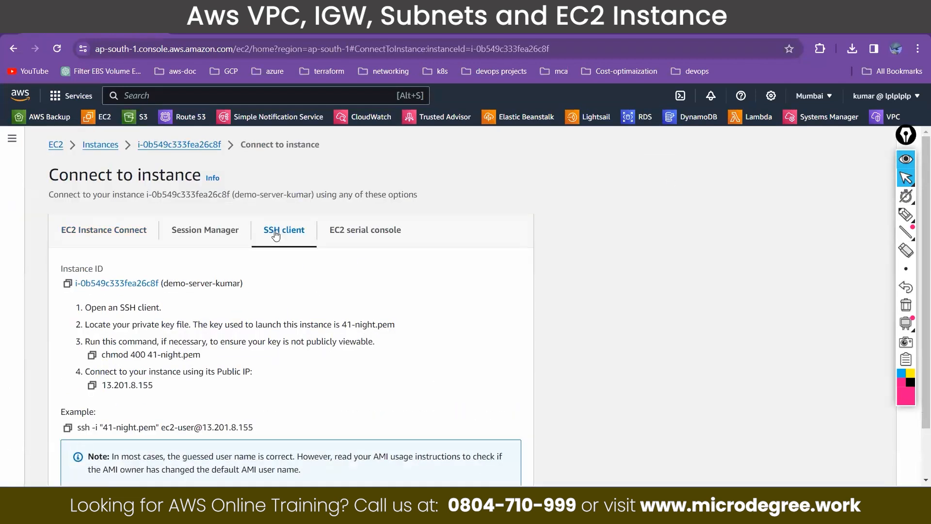
pyautogui.moveTo(60, 411); pyautogui.dragTo(94, 411)
pyautogui.click(67, 428)
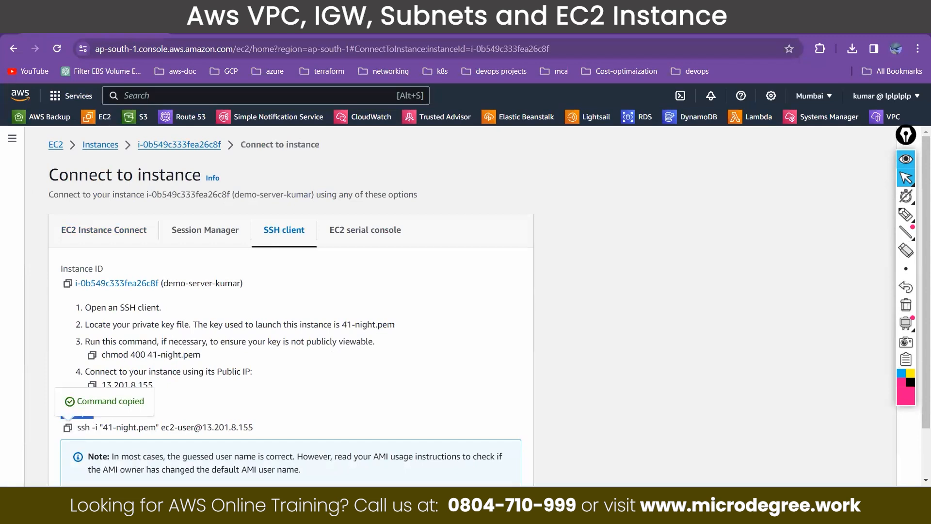
# Step: Start an ssh -i command in Command Prompt and add the key file "41-night.pem" copied from the console's example
pyautogui.hotkey('alt', 'Tab')
pyautogui.moveTo(359, 262); pyautogui.dragTo(635, 401)
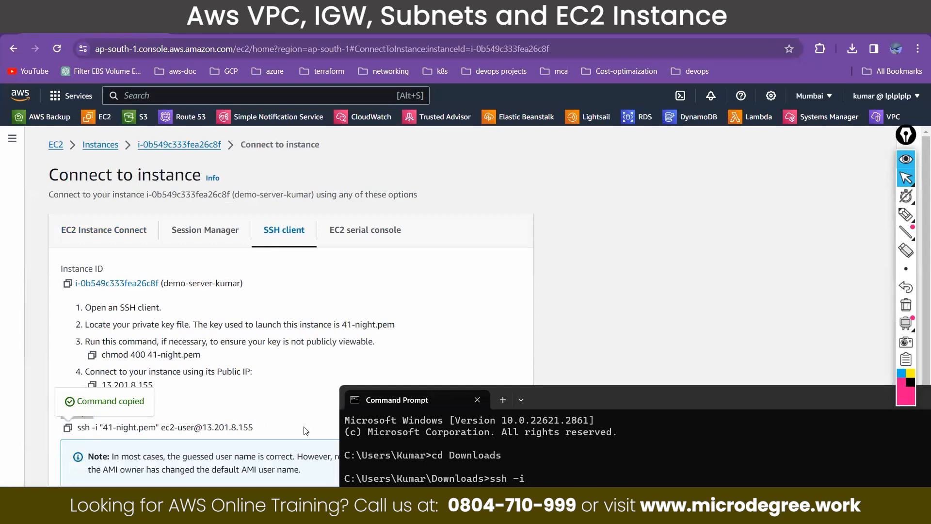
pyautogui.moveTo(103, 427); pyautogui.dragTo(160, 431)
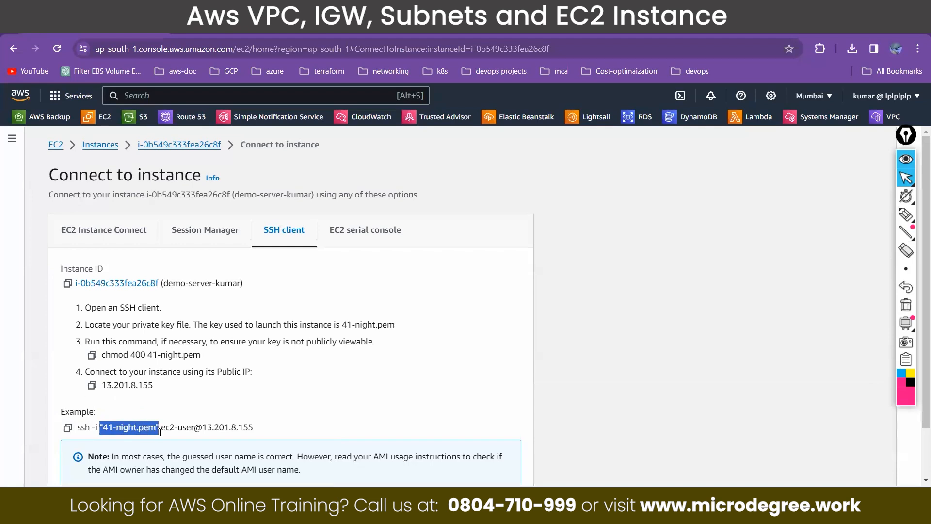
pyautogui.hotkey('ctrl', 'c')
pyautogui.hotkey('alt', 'Tab')
pyautogui.hotkey('ctrl', 'v')
pyautogui.moveTo(162, 427); pyautogui.dragTo(257, 430)
pyautogui.hotkey('ctrl', 'c')
pyautogui.hotkey('alt', 'Tab')
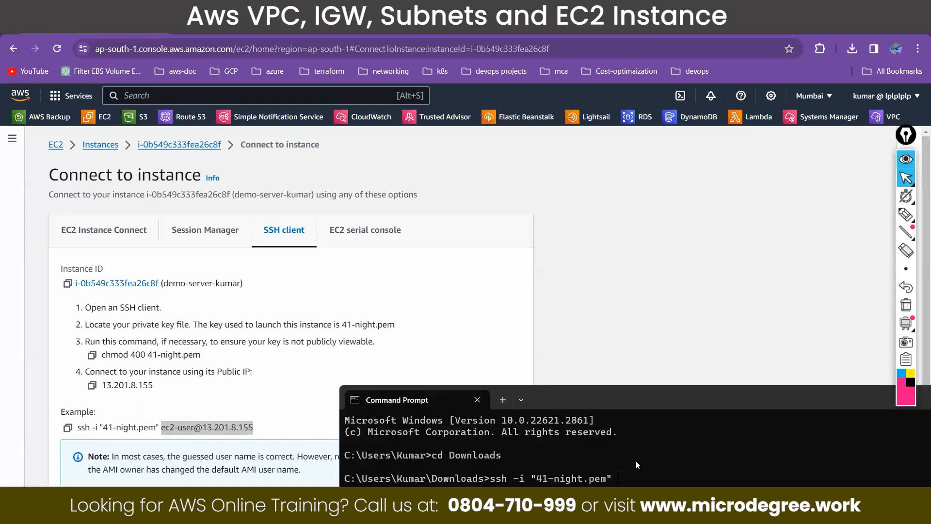
pyautogui.hotkey('ctrl', 'v')
pyautogui.moveTo(638, 399); pyautogui.dragTo(620, 227)
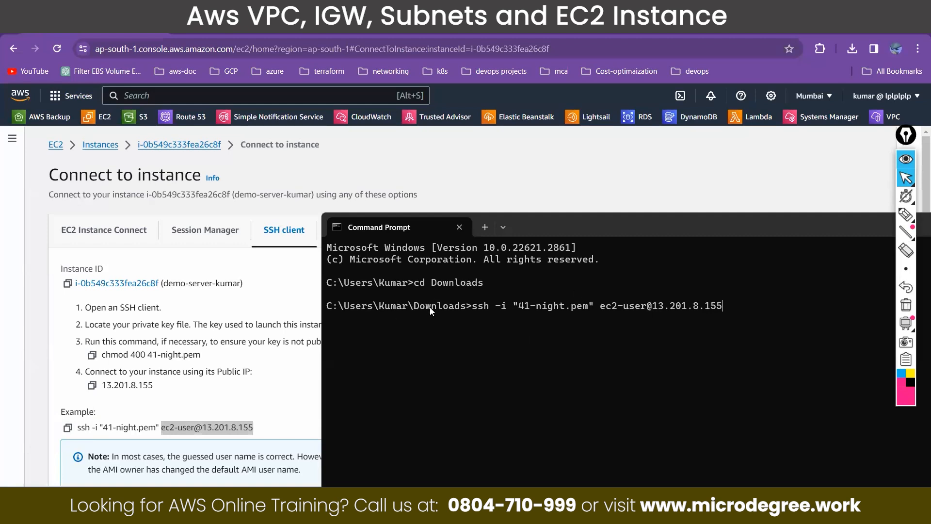
# Step: Run the ssh command and accept the host's authenticity with yes to connect to the instance
pyautogui.moveTo(520, 306); pyautogui.dragTo(581, 310)
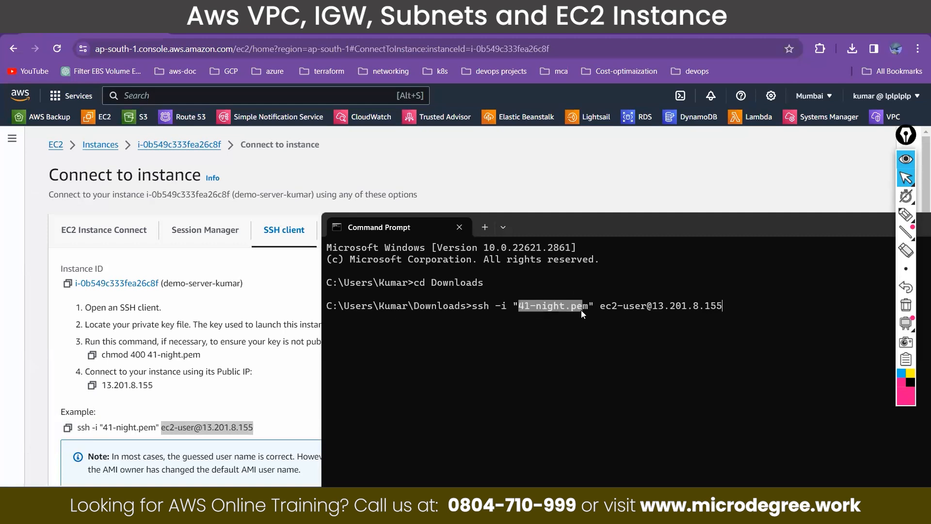
pyautogui.click(751, 319)
pyautogui.press('Return')
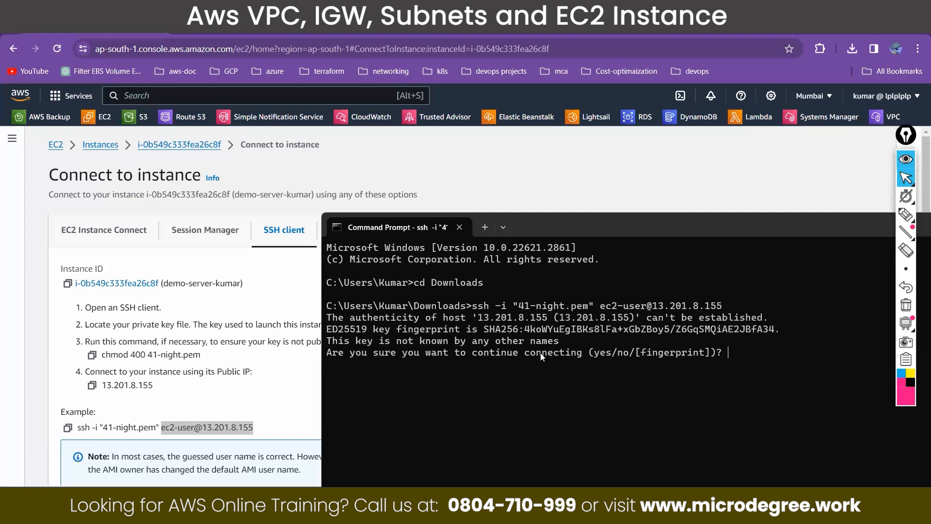
pyautogui.write('yes')
pyautogui.press('Return')
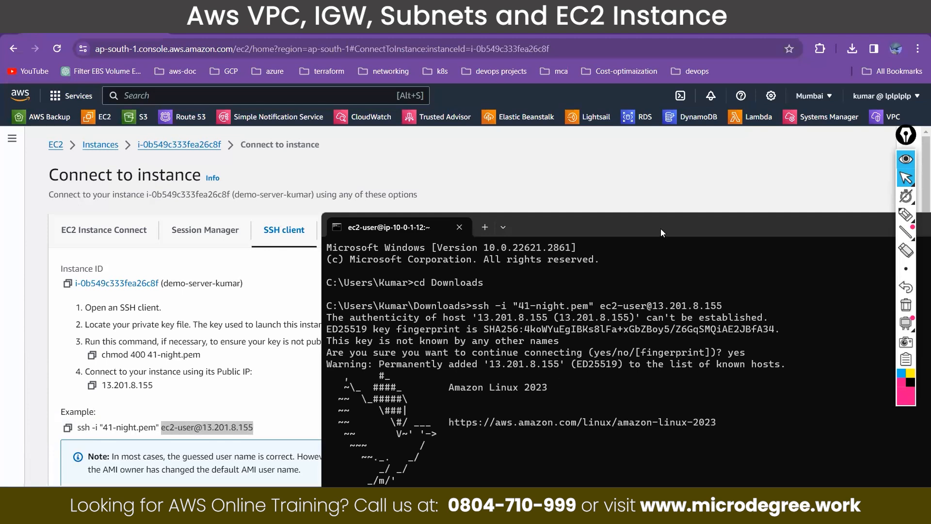
# Step: Move the terminal window up and examine the private IP address in the instance's shell prompt
pyautogui.moveTo(631, 225); pyautogui.dragTo(613, 110)
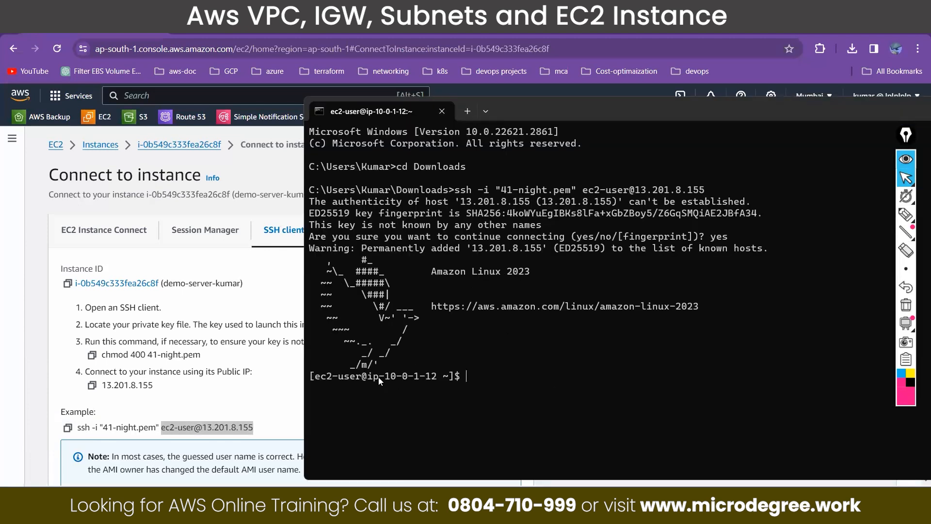
pyautogui.moveTo(431, 371); pyautogui.dragTo(387, 380)
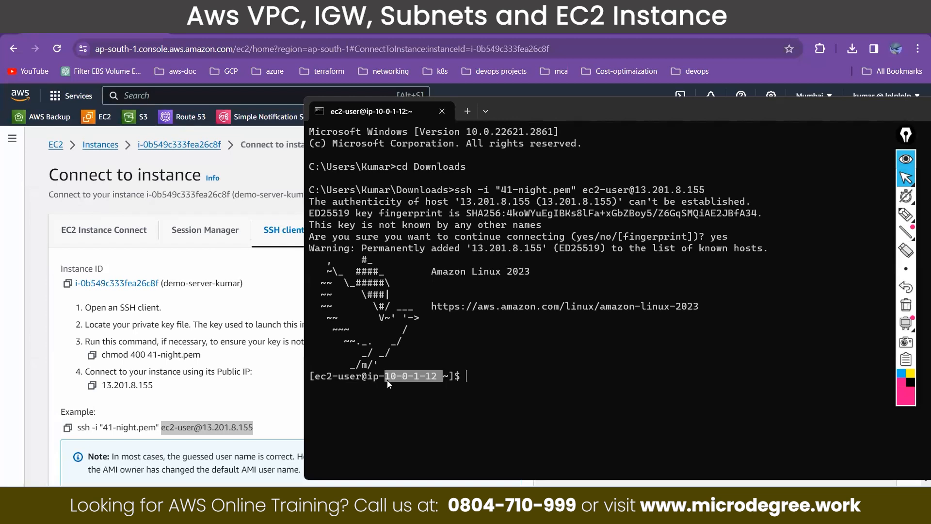
pyautogui.click(476, 365)
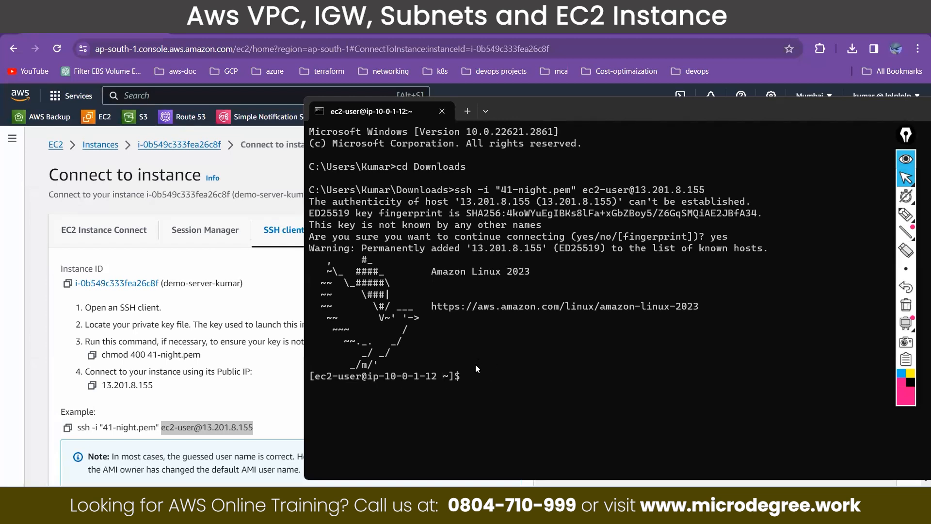
# Step: Ping google.com from the instance to test its internet connectivity, and return to the AWS console
pyautogui.write('ping google.com')
pyautogui.press('Return')
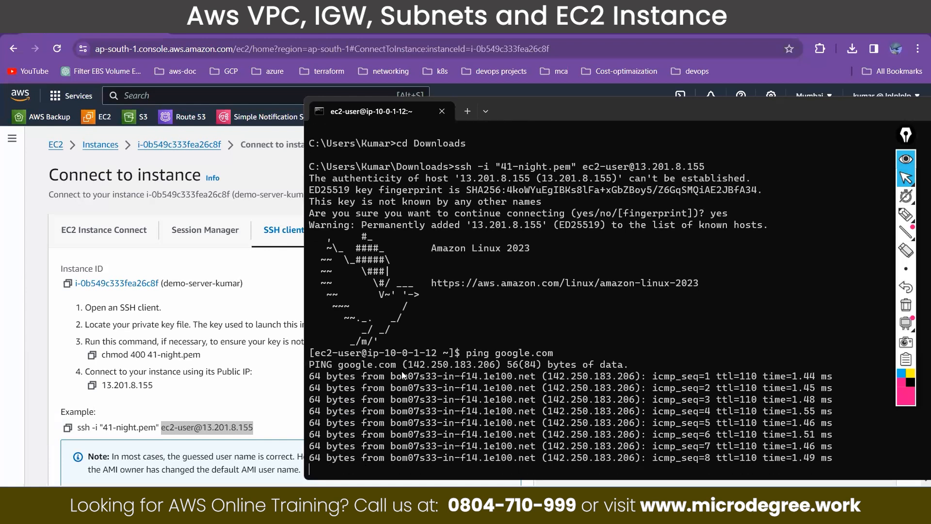
pyautogui.click(230, 29)
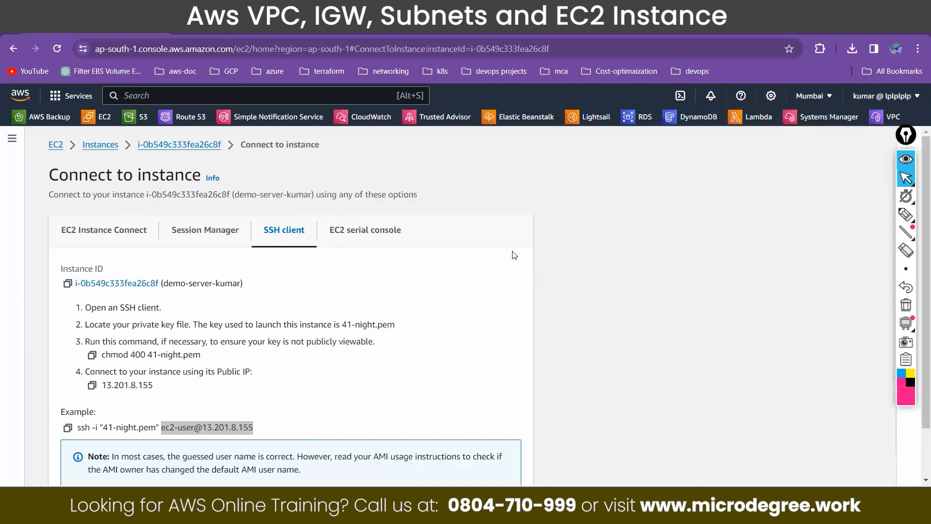
# Step: Sketch an internet cloud on the network diagram with a line running through the gateway and route table to the EC2 instance, and label it
pyautogui.click(907, 220)
pyautogui.moveTo(177, 153)
pyautogui.mouseDown()
pyautogui.moveTo(187, 114)
pyautogui.moveTo(291, 121)
pyautogui.moveTo(191, 104)
pyautogui.mouseUp()
pyautogui.moveTo(287, 119)
pyautogui.mouseDown()
pyautogui.moveTo(425, 127)
pyautogui.moveTo(440, 223)
pyautogui.moveTo(383, 277)
pyautogui.mouseUp()
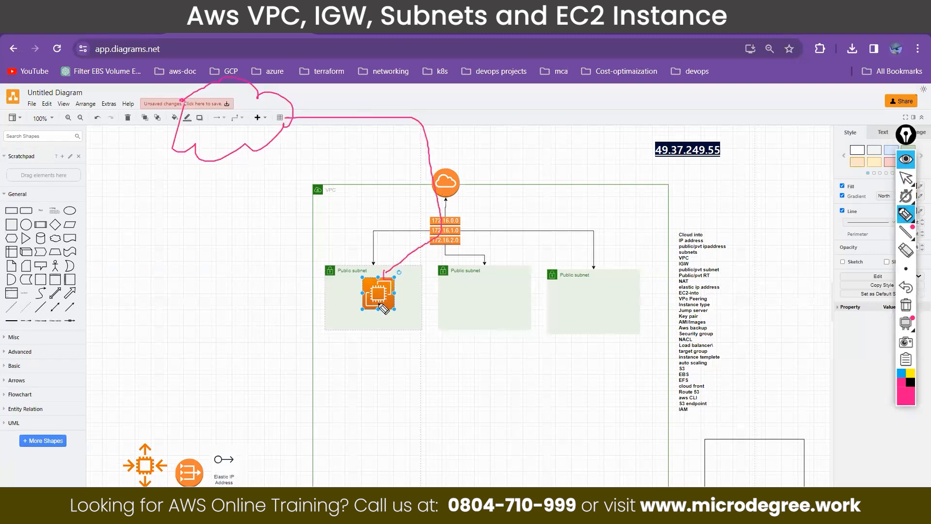
pyautogui.moveTo(207, 104)
pyautogui.mouseDown()
pyautogui.moveTo(228, 129)
pyautogui.moveTo(245, 114)
pyautogui.mouseUp()
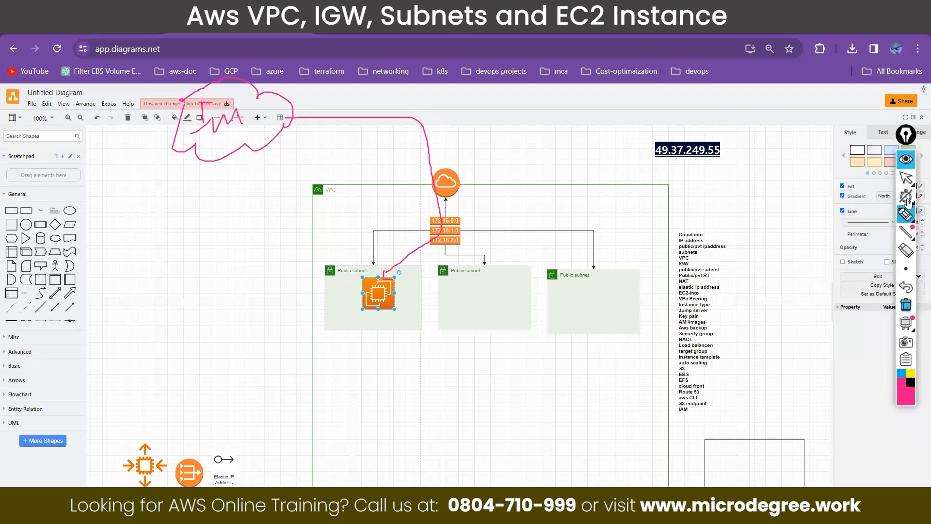
pyautogui.click(906, 214)
# Step: Redraw the cloud with an arrow to the internet gateway, and annotate the EC2 instance with a circled, ticked note about its public address and key
pyautogui.moveTo(120, 134)
pyautogui.mouseDown()
pyautogui.moveTo(224, 89)
pyautogui.moveTo(145, 60)
pyautogui.moveTo(129, 116)
pyautogui.mouseUp()
pyautogui.moveTo(360, 295); pyautogui.dragTo(320, 297)
pyautogui.moveTo(222, 313)
pyautogui.mouseDown()
pyautogui.moveTo(233, 298)
pyautogui.moveTo(265, 291)
pyautogui.mouseUp()
pyautogui.moveTo(227, 315)
pyautogui.mouseDown()
pyautogui.moveTo(227, 337)
pyautogui.moveTo(257, 323)
pyautogui.moveTo(262, 339)
pyautogui.mouseUp()
pyautogui.moveTo(195, 304)
pyautogui.mouseDown()
pyautogui.moveTo(254, 253)
pyautogui.moveTo(253, 266)
pyautogui.mouseUp()
pyautogui.moveTo(168, 90)
pyautogui.mouseDown()
pyautogui.moveTo(429, 94)
pyautogui.moveTo(445, 164)
pyautogui.moveTo(454, 151)
pyautogui.mouseUp()
pyautogui.moveTo(271, 286); pyautogui.dragTo(292, 262)
pyautogui.moveTo(280, 319); pyautogui.dragTo(295, 292)
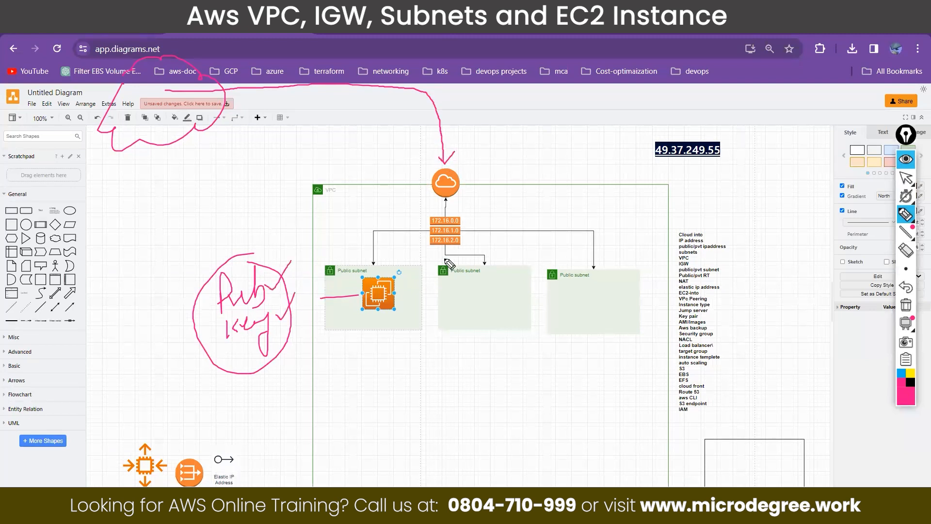
# Step: Mark arrows from the internet gateway to the route table and on to the three public subnets, underlining the subnet names
pyautogui.moveTo(445, 195)
pyautogui.mouseDown()
pyautogui.moveTo(442, 216)
pyautogui.moveTo(451, 211)
pyautogui.mouseUp()
pyautogui.moveTo(293, 316)
pyautogui.mouseDown()
pyautogui.moveTo(279, 298)
pyautogui.moveTo(305, 268)
pyautogui.moveTo(351, 278)
pyautogui.mouseUp()
pyautogui.moveTo(449, 278); pyautogui.dragTo(485, 277)
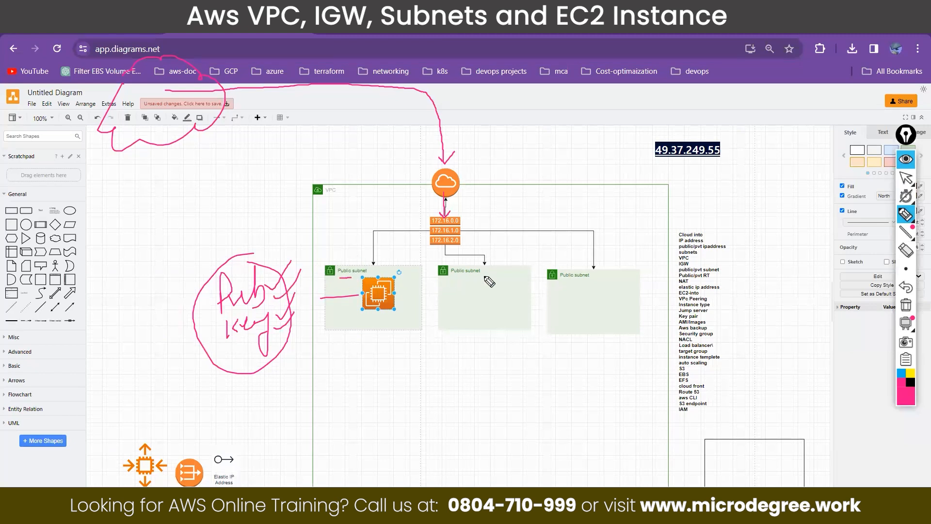
pyautogui.moveTo(554, 283); pyautogui.dragTo(603, 281)
pyautogui.moveTo(454, 233)
pyautogui.mouseDown()
pyautogui.moveTo(581, 232)
pyautogui.moveTo(592, 265)
pyautogui.mouseUp()
pyautogui.moveTo(206, 302); pyautogui.dragTo(219, 293)
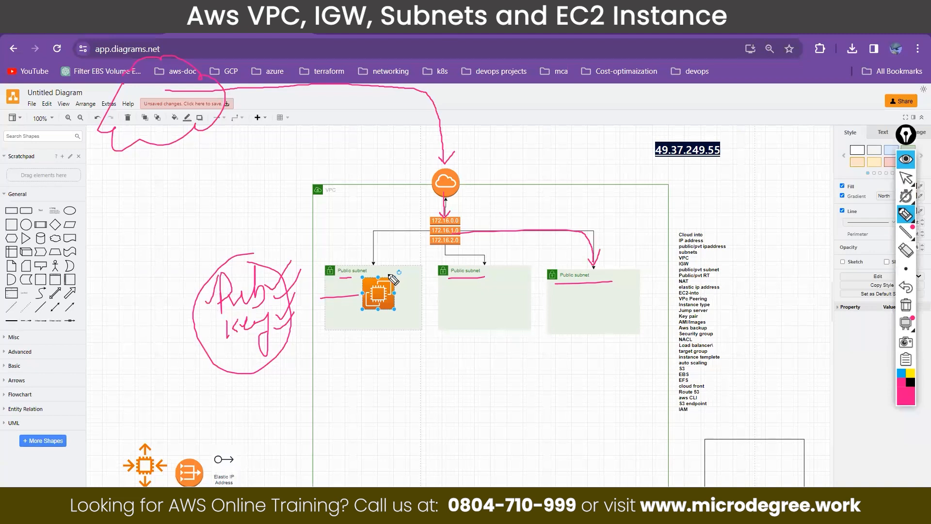
pyautogui.moveTo(464, 227)
pyautogui.mouseDown()
pyautogui.moveTo(445, 252)
pyautogui.moveTo(495, 256)
pyautogui.mouseUp()
pyautogui.moveTo(431, 232)
pyautogui.mouseDown()
pyautogui.moveTo(373, 232)
pyautogui.moveTo(371, 262)
pyautogui.mouseUp()
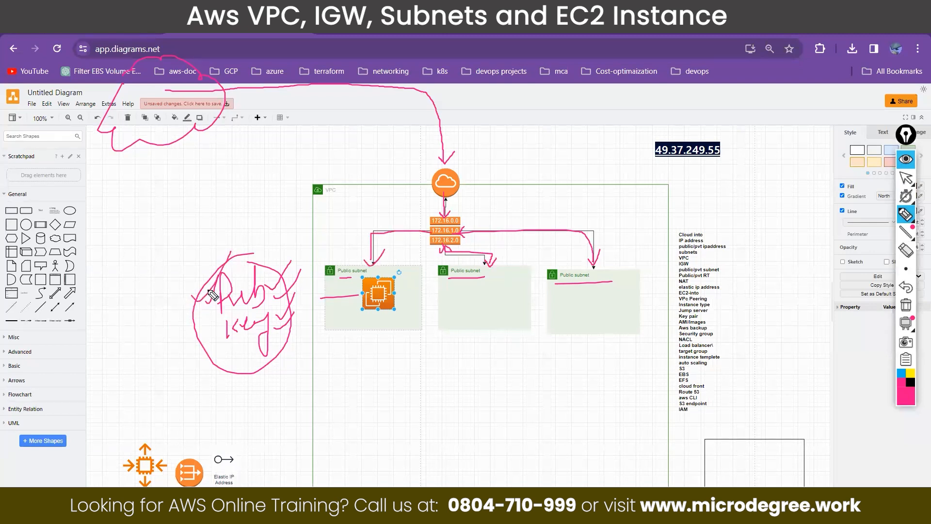
# Step: Circle the EC2 instance, draw an arrow from the key note to it, and label the cloud as the internet
pyautogui.moveTo(367, 279)
pyautogui.mouseDown()
pyautogui.moveTo(358, 310)
pyautogui.moveTo(403, 310)
pyautogui.moveTo(397, 273)
pyautogui.moveTo(369, 278)
pyautogui.mouseUp()
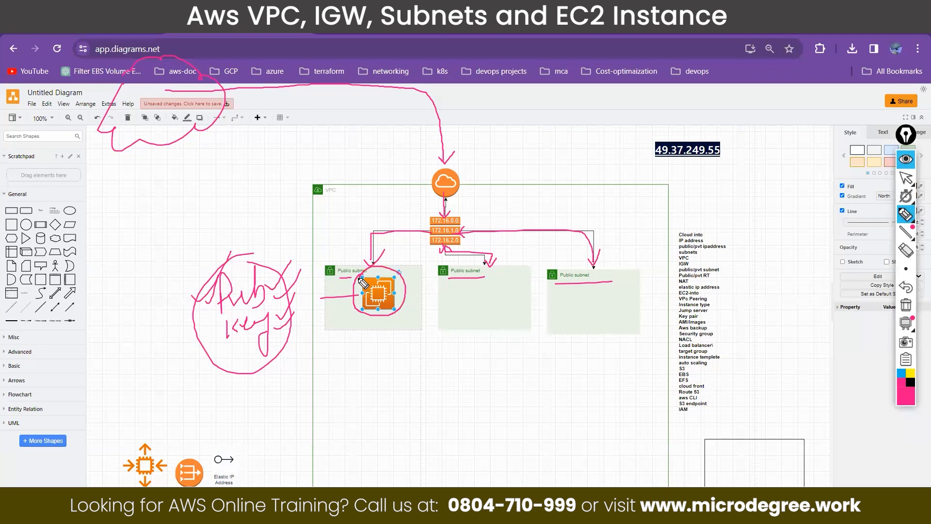
pyautogui.moveTo(248, 263)
pyautogui.mouseDown()
pyautogui.moveTo(285, 319)
pyautogui.moveTo(218, 323)
pyautogui.moveTo(262, 356)
pyautogui.moveTo(283, 318)
pyautogui.moveTo(349, 285)
pyautogui.mouseUp()
pyautogui.moveTo(369, 249); pyautogui.dragTo(372, 278)
pyautogui.moveTo(363, 287)
pyautogui.mouseDown()
pyautogui.moveTo(372, 285)
pyautogui.moveTo(368, 303)
pyautogui.moveTo(385, 296)
pyautogui.moveTo(361, 291)
pyautogui.mouseUp()
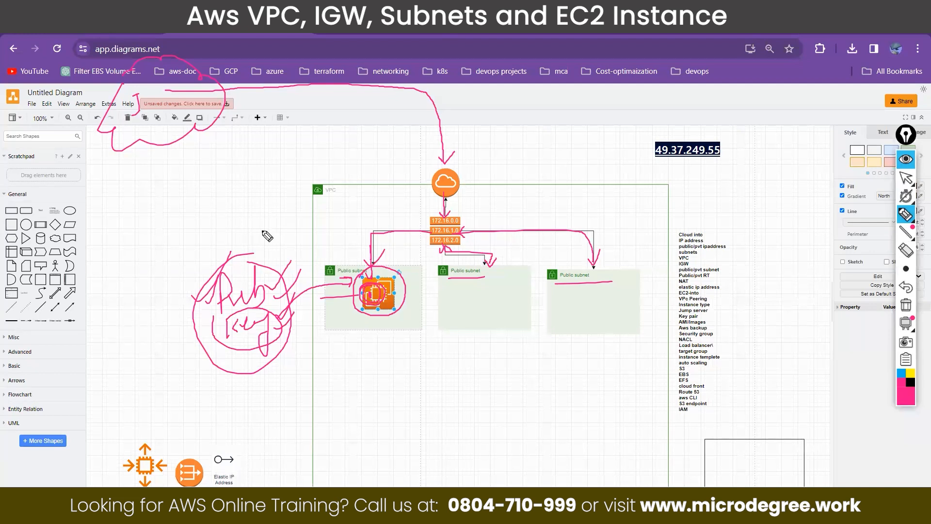
pyautogui.moveTo(130, 97)
pyautogui.mouseDown()
pyautogui.moveTo(191, 102)
pyautogui.moveTo(184, 112)
pyautogui.moveTo(194, 99)
pyautogui.moveTo(179, 109)
pyautogui.moveTo(201, 110)
pyautogui.mouseUp()
# Step: Using the smallest pen size, trace the instance's path through the route table and gateway to the cloud, and circle the VPC icon
pyautogui.click(905, 269)
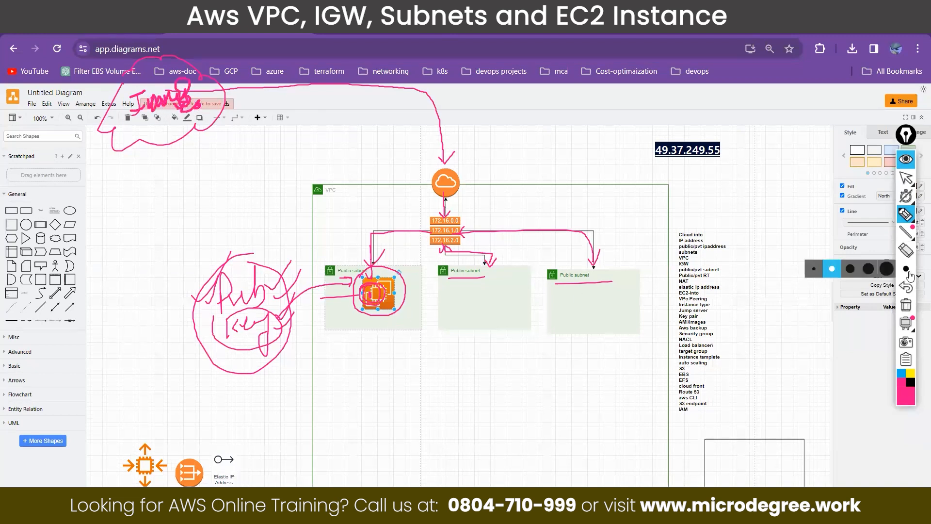
pyautogui.click(815, 270)
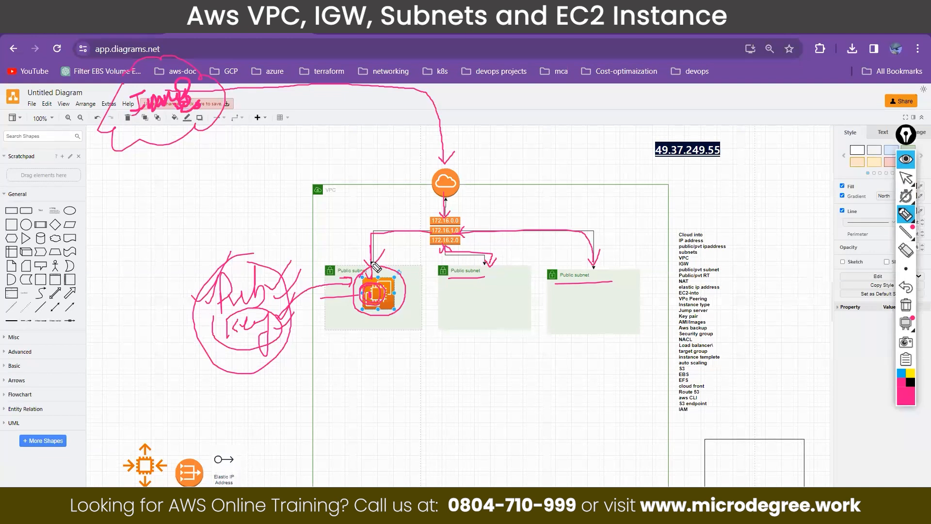
pyautogui.moveTo(380, 237)
pyautogui.mouseDown()
pyautogui.moveTo(431, 234)
pyautogui.moveTo(422, 228)
pyautogui.moveTo(434, 236)
pyautogui.moveTo(428, 242)
pyautogui.mouseUp()
pyautogui.moveTo(434, 205); pyautogui.dragTo(453, 198)
pyautogui.moveTo(438, 200); pyautogui.dragTo(451, 200)
pyautogui.moveTo(443, 162)
pyautogui.mouseDown()
pyautogui.moveTo(410, 121)
pyautogui.moveTo(308, 107)
pyautogui.moveTo(216, 115)
pyautogui.moveTo(228, 123)
pyautogui.moveTo(286, 108)
pyautogui.moveTo(416, 137)
pyautogui.moveTo(450, 192)
pyautogui.moveTo(446, 231)
pyautogui.moveTo(379, 241)
pyautogui.moveTo(368, 280)
pyautogui.mouseUp()
pyautogui.moveTo(101, 198)
pyautogui.mouseDown()
pyautogui.moveTo(101, 215)
pyautogui.moveTo(90, 195)
pyautogui.moveTo(108, 216)
pyautogui.moveTo(131, 209)
pyautogui.mouseUp()
pyautogui.moveTo(120, 176); pyautogui.dragTo(101, 191)
pyautogui.moveTo(297, 184); pyautogui.dragTo(313, 199)
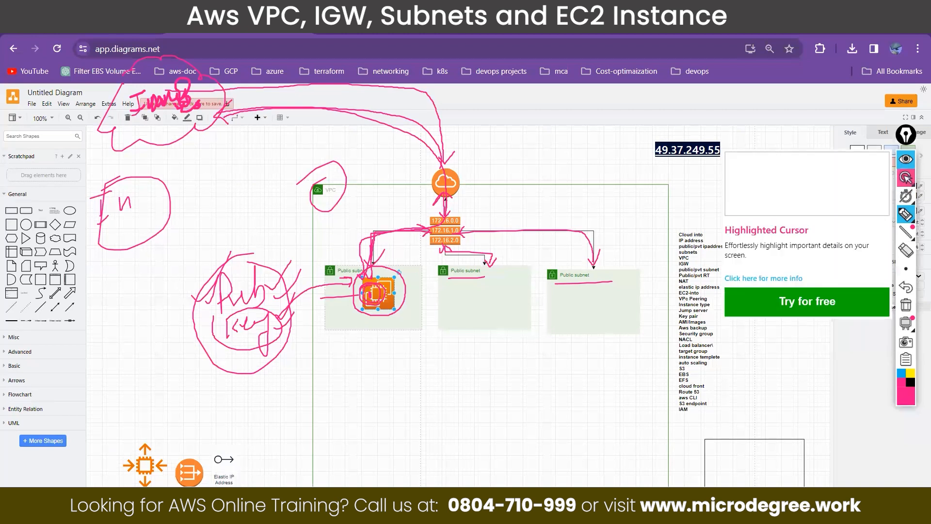
# Step: Switch to the terminal to examine the running ping's sequence numbers, then minimize the terminal window
pyautogui.moveTo(910, 213)
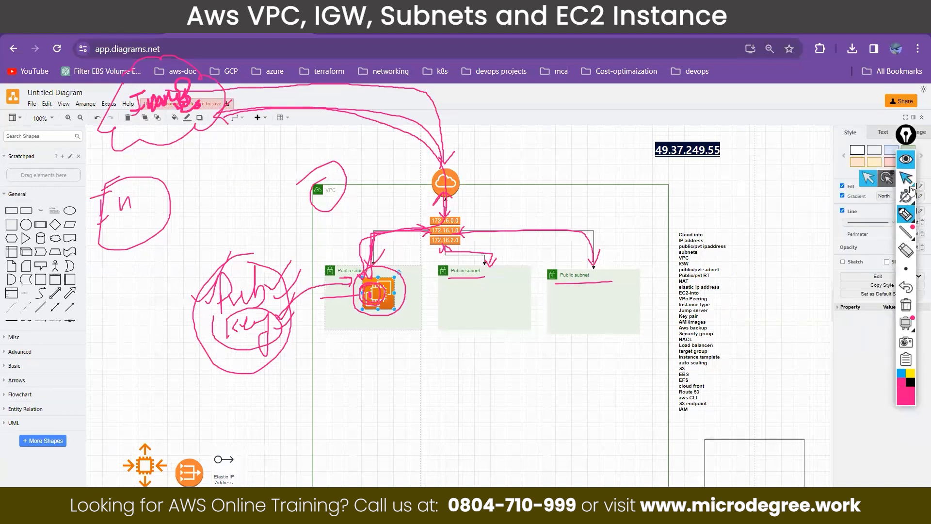
pyautogui.hotkey('alt', 'Tab')
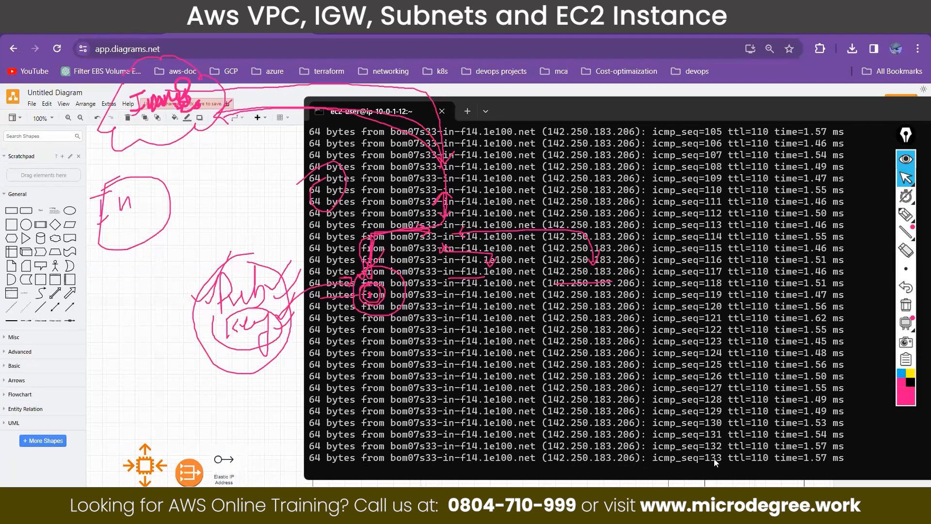
pyautogui.doubleClick(714, 458)
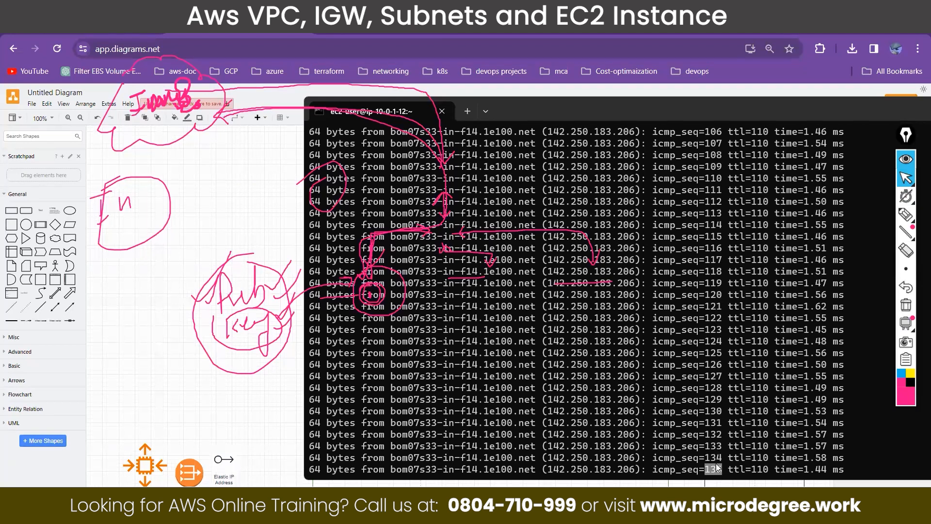
pyautogui.doubleClick(719, 460)
pyautogui.doubleClick(719, 459)
pyautogui.moveTo(715, 457); pyautogui.dragTo(720, 457)
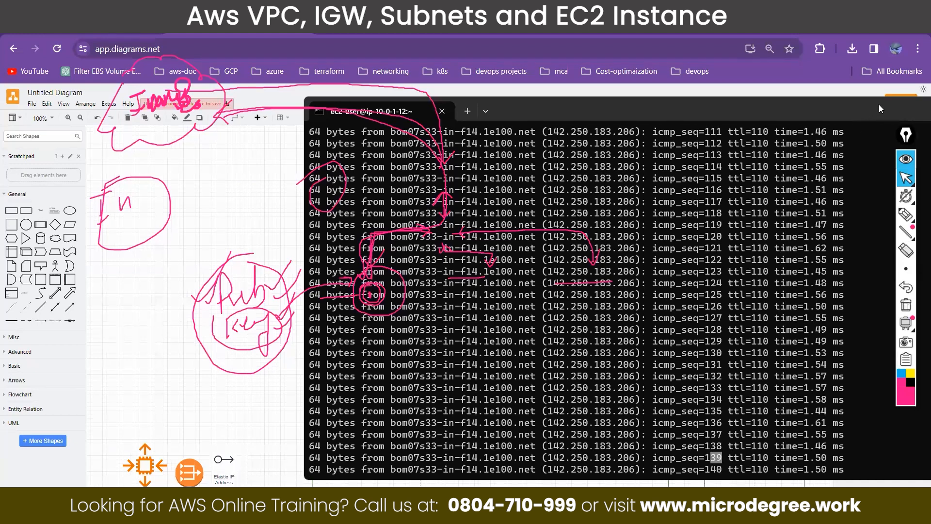
pyautogui.moveTo(852, 104); pyautogui.dragTo(689, 124)
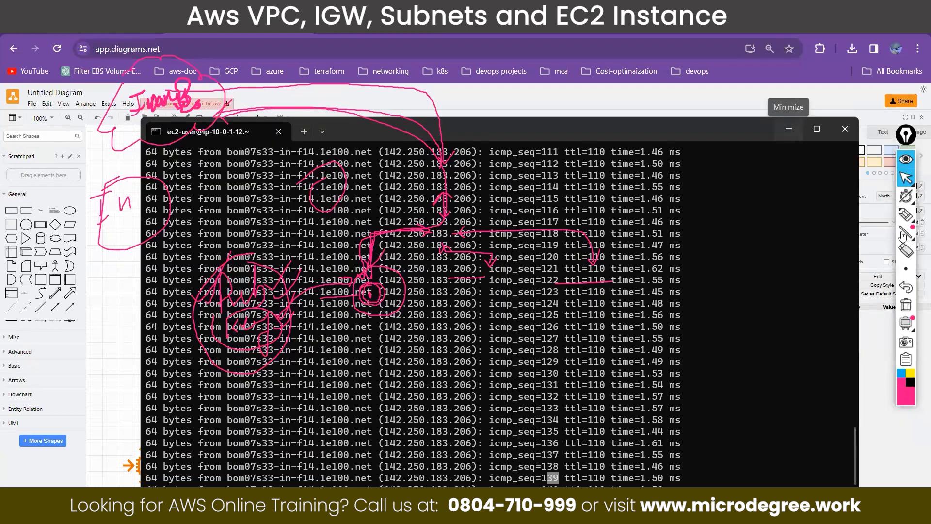
pyautogui.click(789, 129)
# Step: Clear all pen annotations and delete the connector between the internet gateway and the route table in the diagram
pyautogui.click(906, 304)
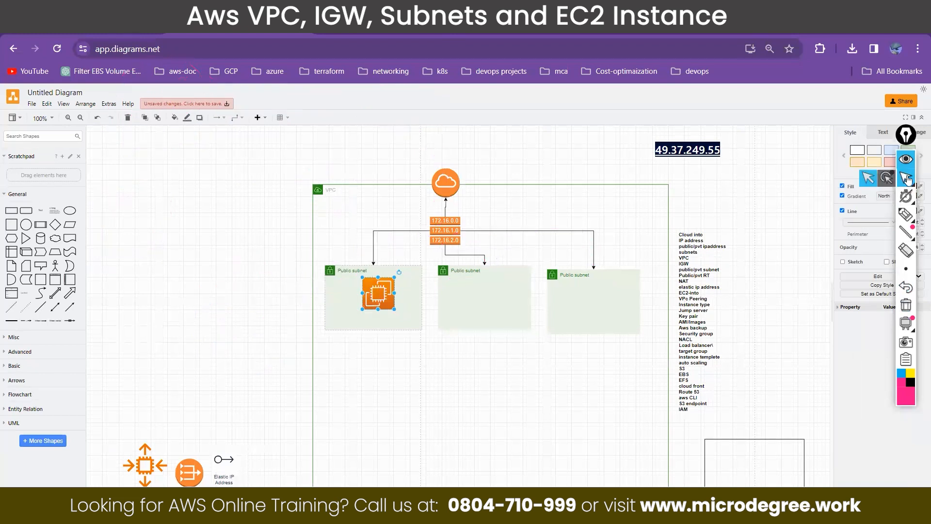
pyautogui.click(445, 204)
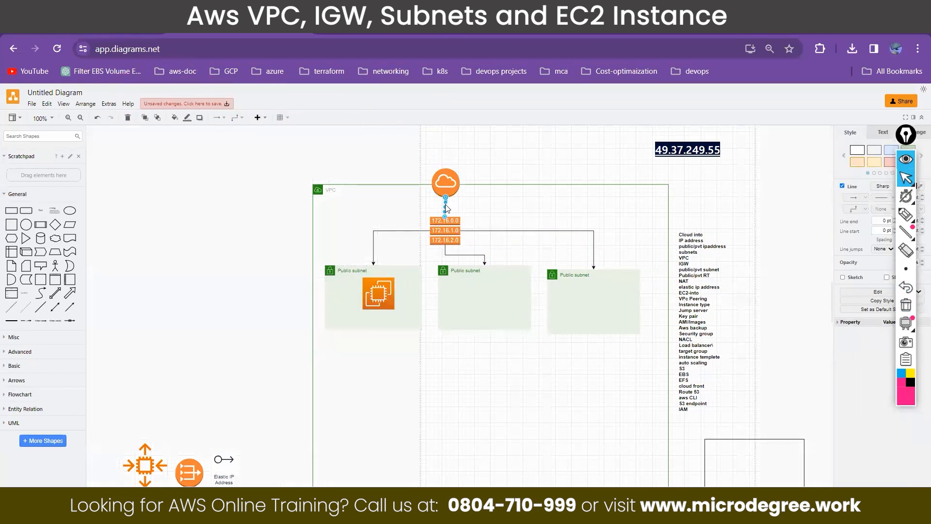
pyautogui.press('Delete')
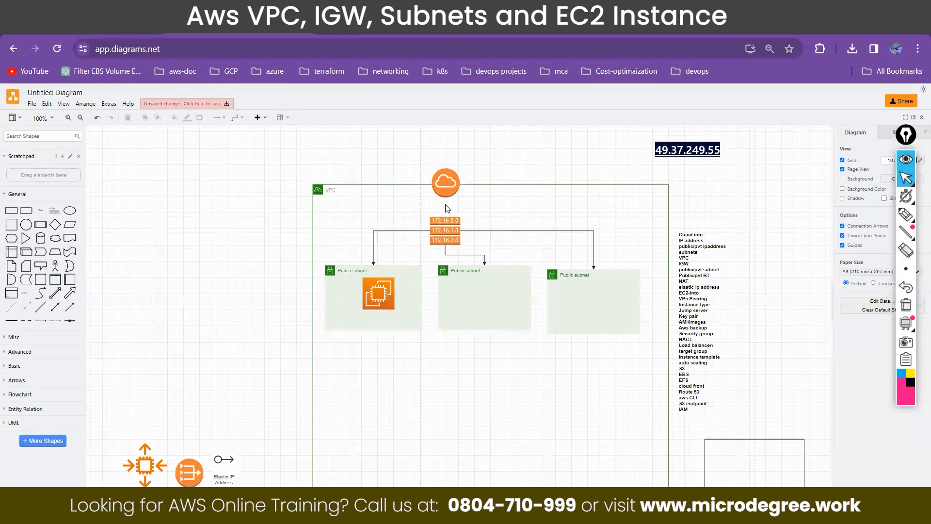
# Step: Sketch the instance's traffic path ending at the route table, and circle the EC2 instance
pyautogui.click(906, 214)
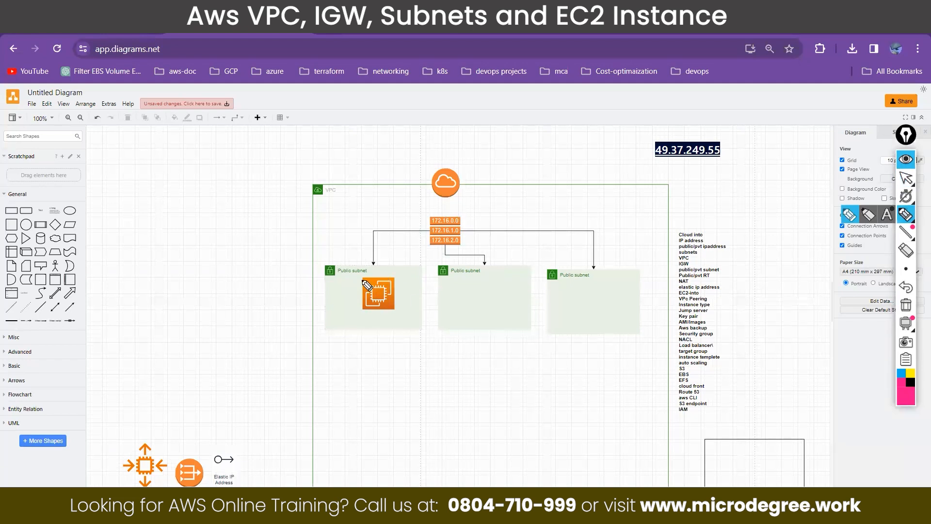
pyautogui.moveTo(382, 291)
pyautogui.mouseDown()
pyautogui.moveTo(378, 274)
pyautogui.moveTo(440, 230)
pyautogui.moveTo(432, 222)
pyautogui.moveTo(447, 228)
pyautogui.mouseUp()
pyautogui.moveTo(390, 245)
pyautogui.mouseDown()
pyautogui.moveTo(378, 285)
pyautogui.moveTo(395, 271)
pyautogui.mouseUp()
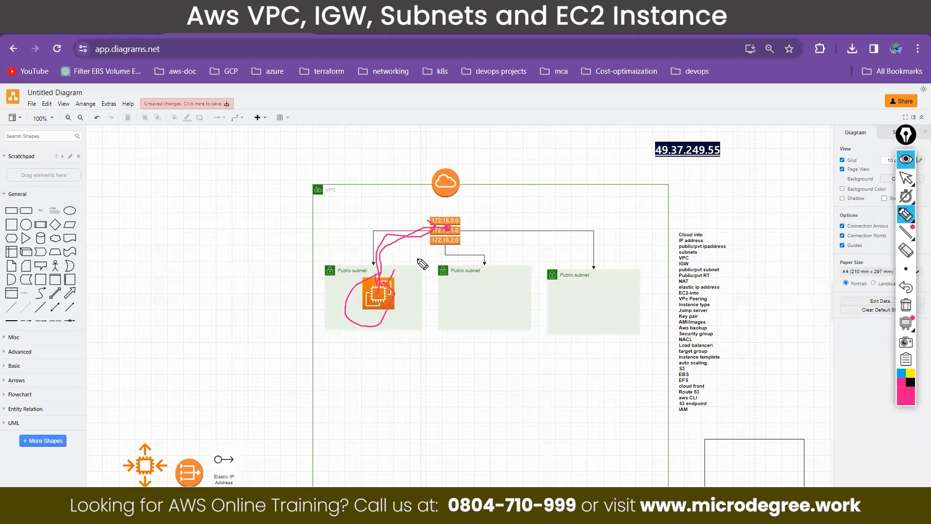
pyautogui.click(908, 179)
# Step: Switch to the AWS console, search for vpc, and open the VPC service's route tables list
pyautogui.click(104, 28)
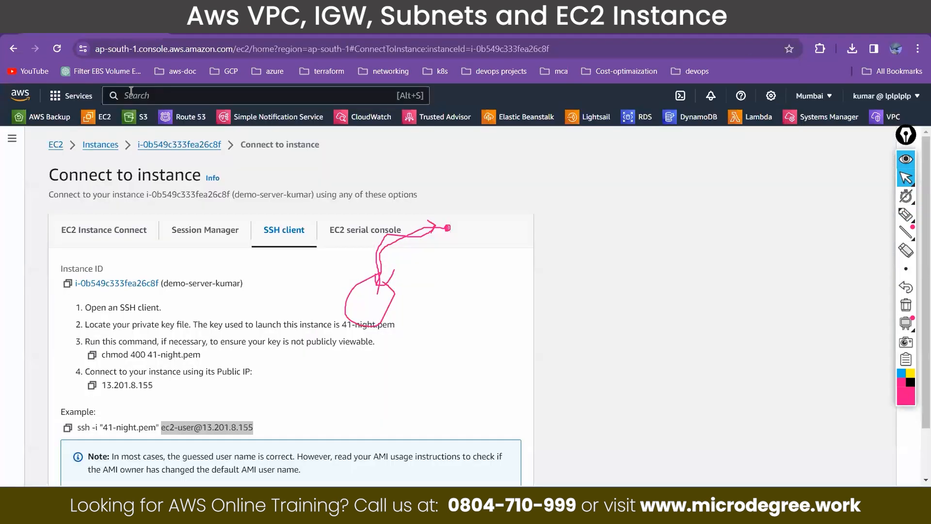
pyautogui.click(138, 95)
pyautogui.write('vpc')
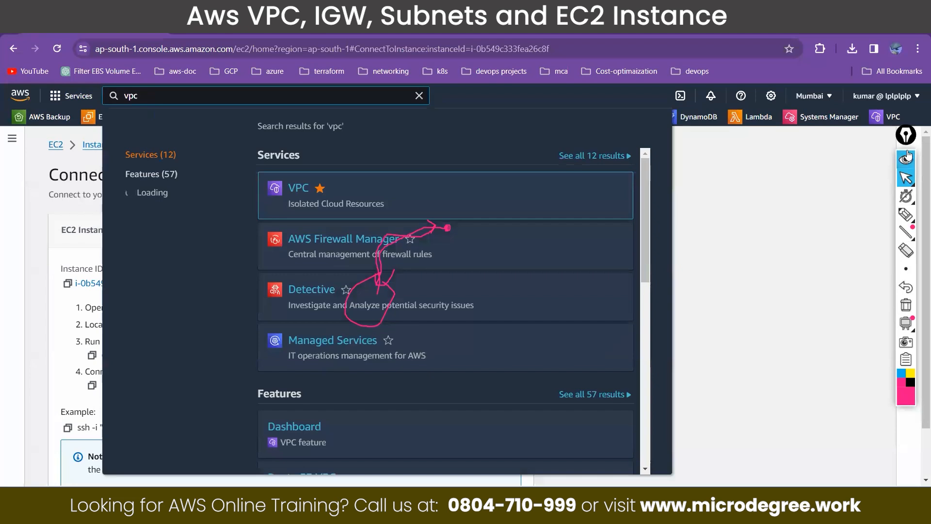
pyautogui.click(297, 189)
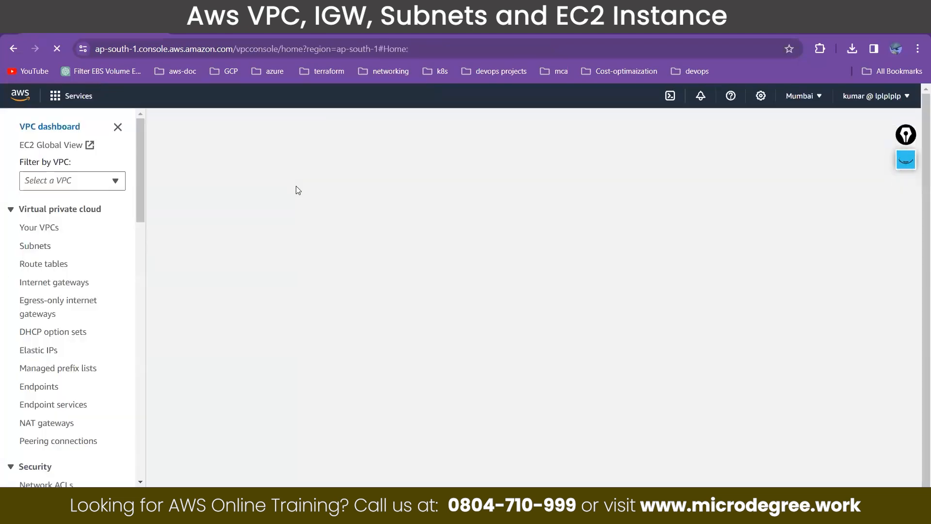
pyautogui.click(51, 268)
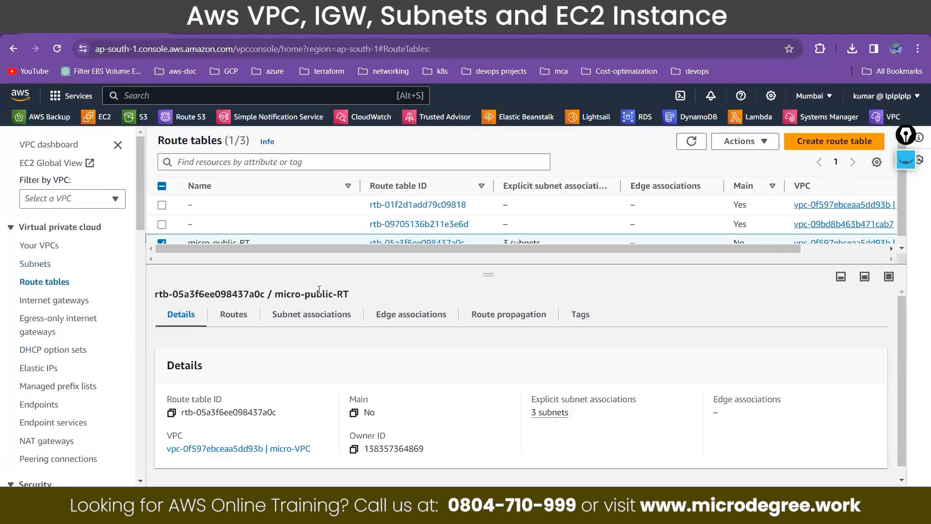
# Step: Display the routes of the micro-public-RT route table
pyautogui.scroll(-1, 238, 209)
pyautogui.click(742, 141)
pyautogui.click(743, 142)
pyautogui.click(236, 320)
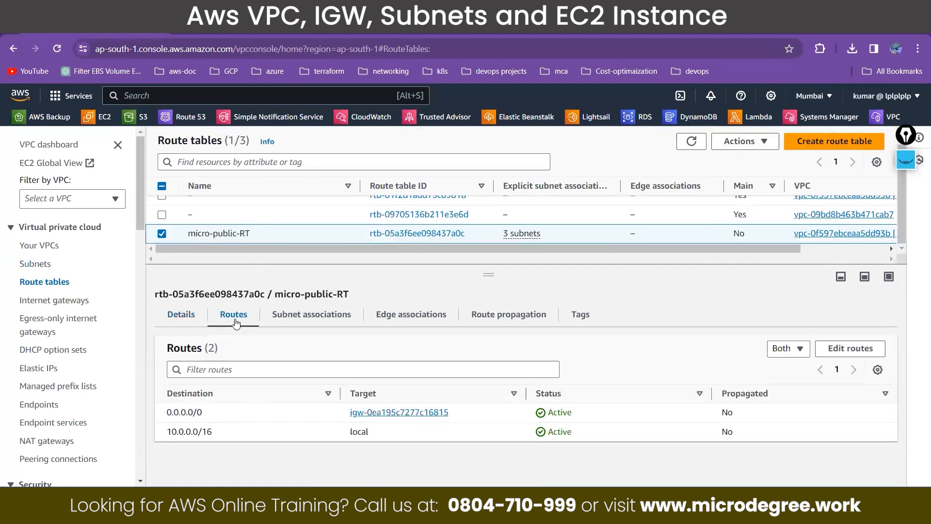
# Step: Edit the routes of micro-public-RT, remove the 0.0.0.0/0 route to the internet gateway, and save the changes
pyautogui.click(872, 353)
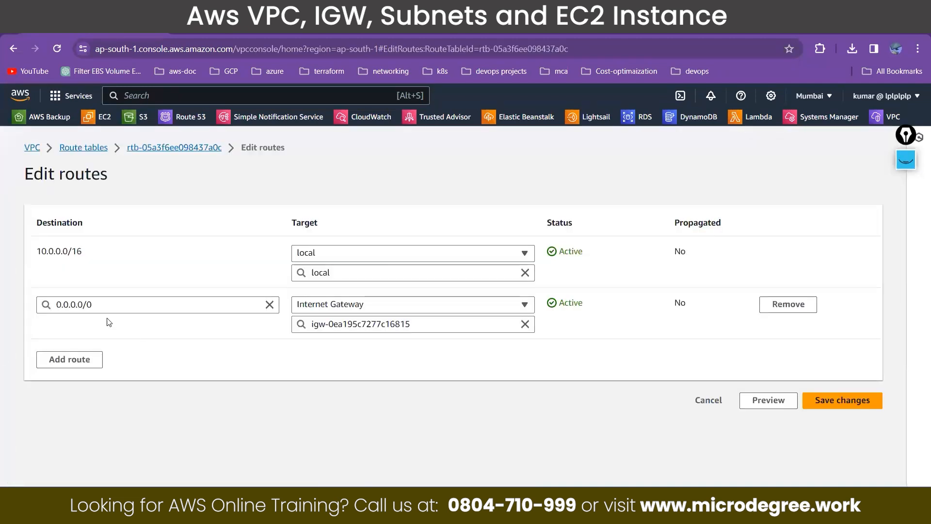
pyautogui.click(777, 308)
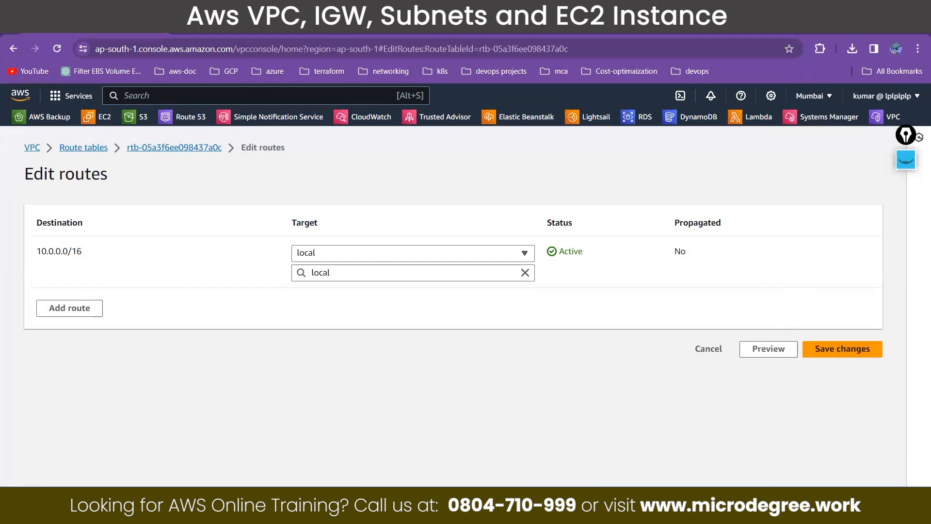
pyautogui.hotkey('alt', 'Tab')
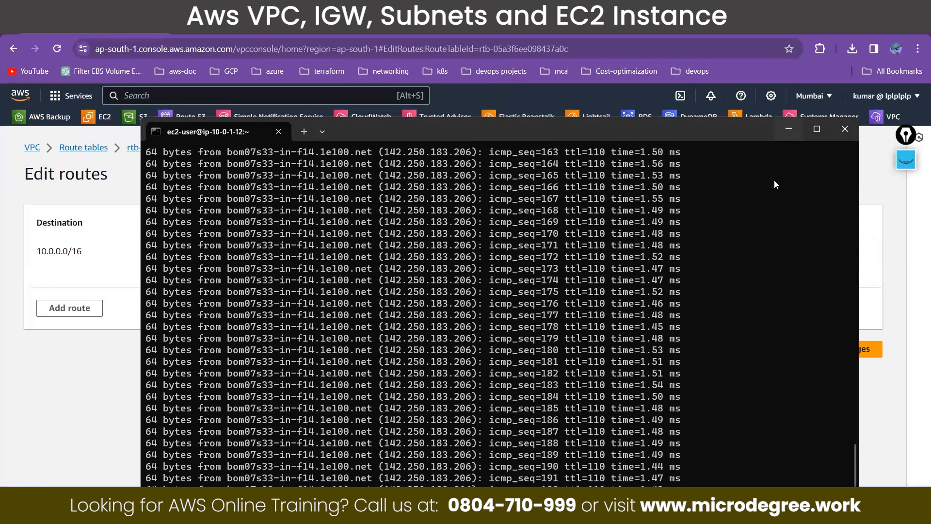
pyautogui.hotkey('alt', 'Tab')
pyautogui.click(844, 348)
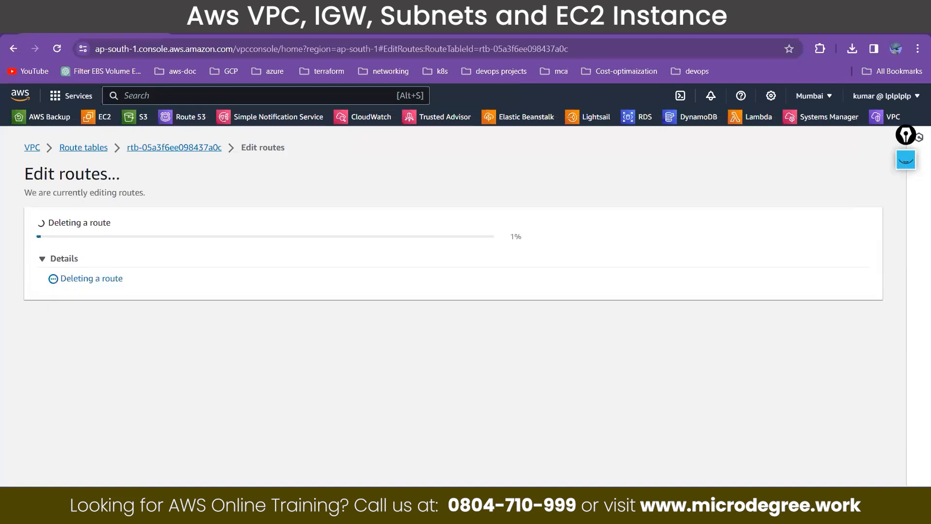
# Step: Switch to the instance's terminal and examine the sequence number of the last ping reply
pyautogui.hotkey('alt', 'Tab')
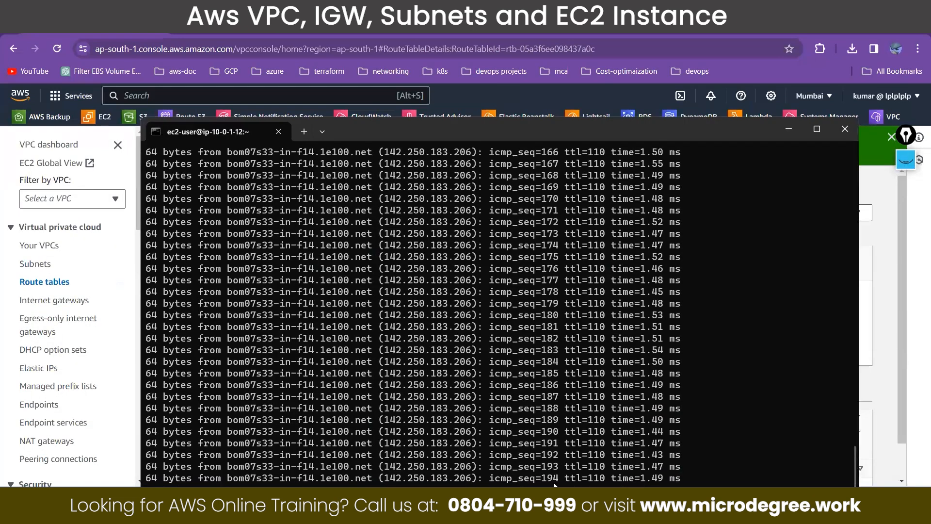
pyautogui.moveTo(562, 481); pyautogui.dragTo(542, 481)
# Step: Find cmd through the system search and open a separate Command Prompt window
pyautogui.click(304, 132)
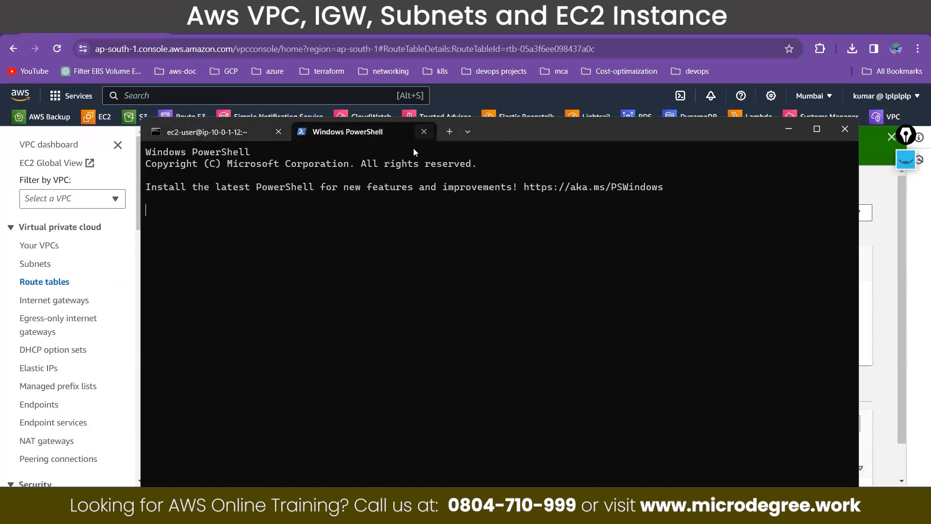
pyautogui.click(424, 131)
pyautogui.press('super')
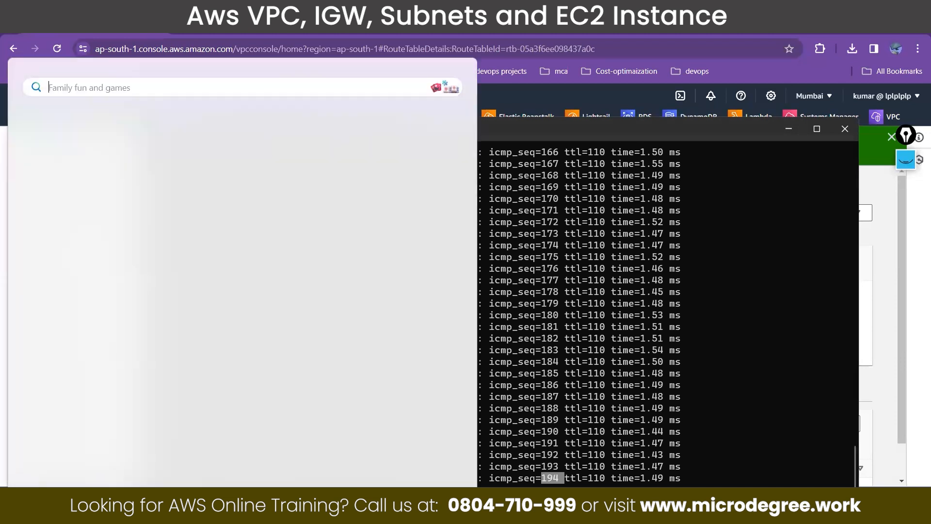
pyautogui.write('cmd')
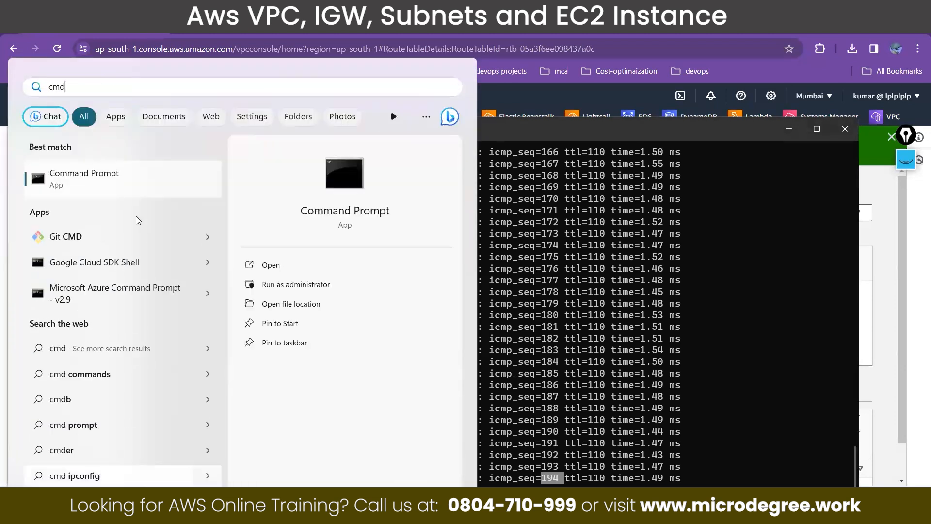
pyautogui.click(136, 183)
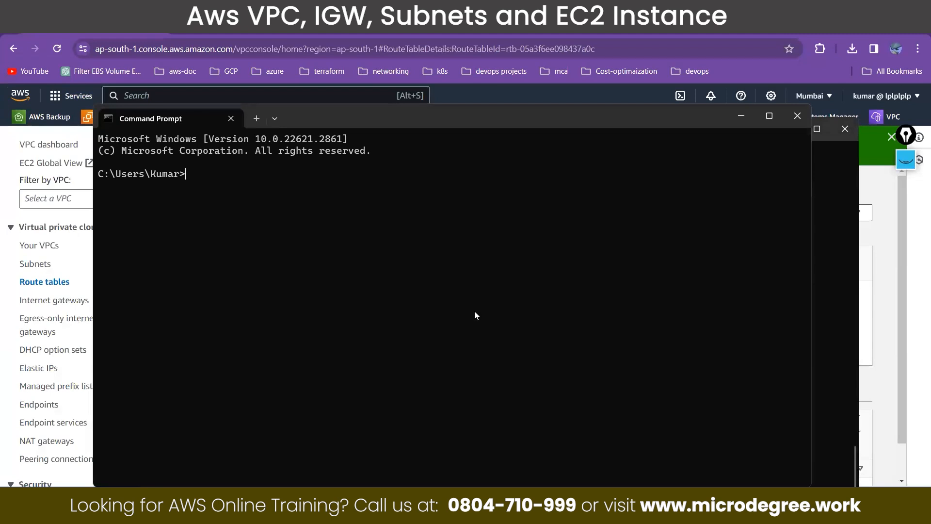
pyautogui.press('super+v')
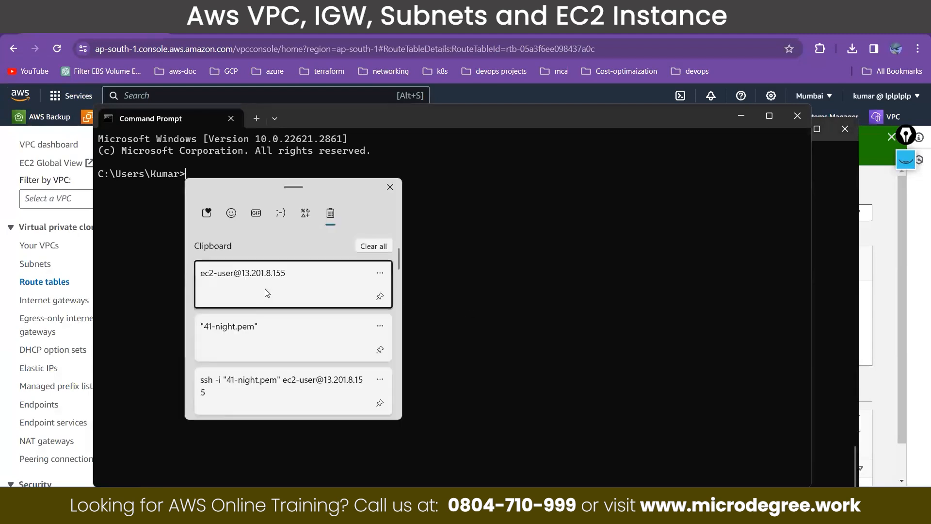
pyautogui.click(266, 333)
pyautogui.press('BackSpace')
pyautogui.press('BackSpace')
pyautogui.press('BackSpace')
pyautogui.press('BackSpace')
pyautogui.press('BackSpace')
pyautogui.press('BackSpace')
pyautogui.press('BackSpace')
pyautogui.press('BackSpace')
pyautogui.press('BackSpace')
pyautogui.press('BackSpace')
pyautogui.press('BackSpace')
pyautogui.press('BackSpace')
pyautogui.press('BackSpace')
pyautogui.press('BackSpace')
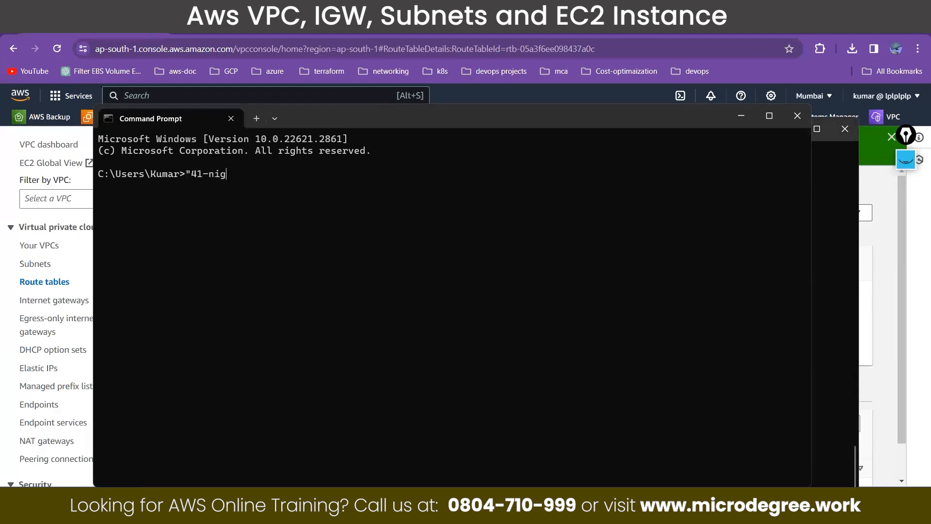
pyautogui.press('super+v')
pyautogui.press('Down')
pyautogui.press('Down')
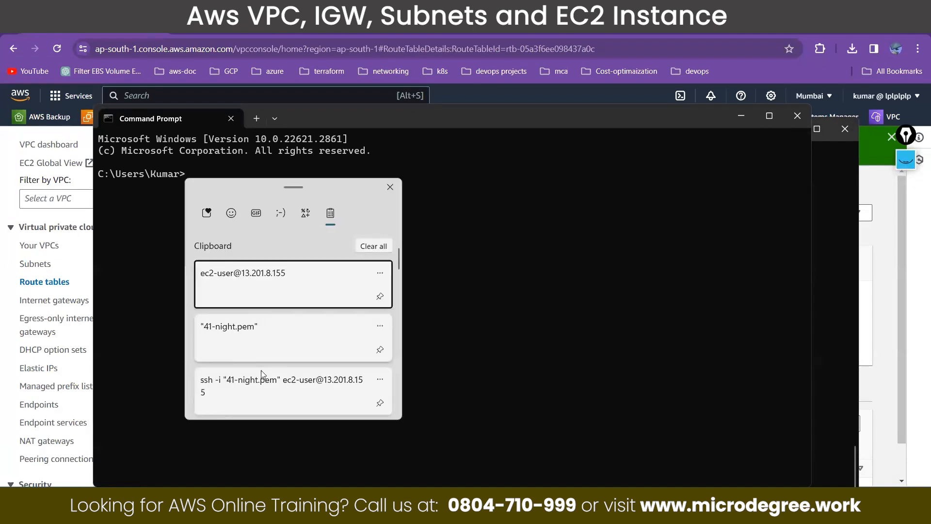
pyautogui.press('Return')
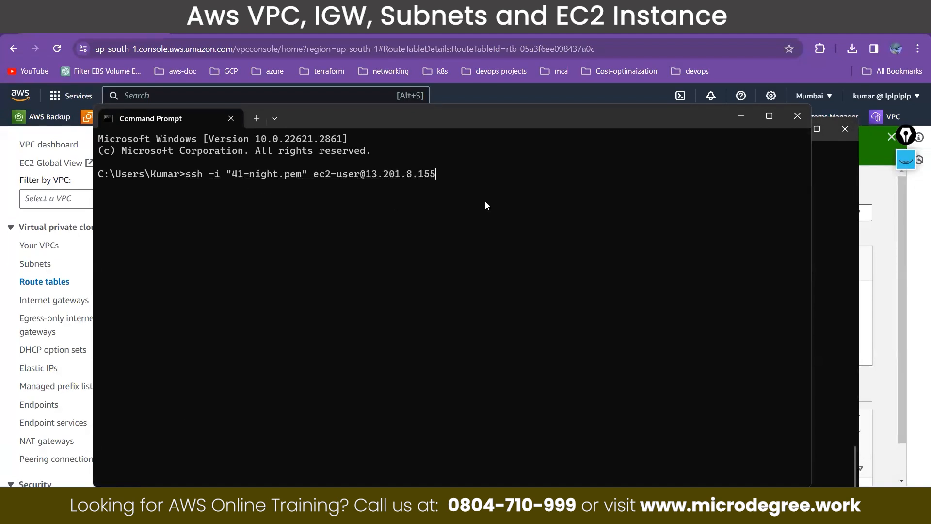
pyautogui.press('Return')
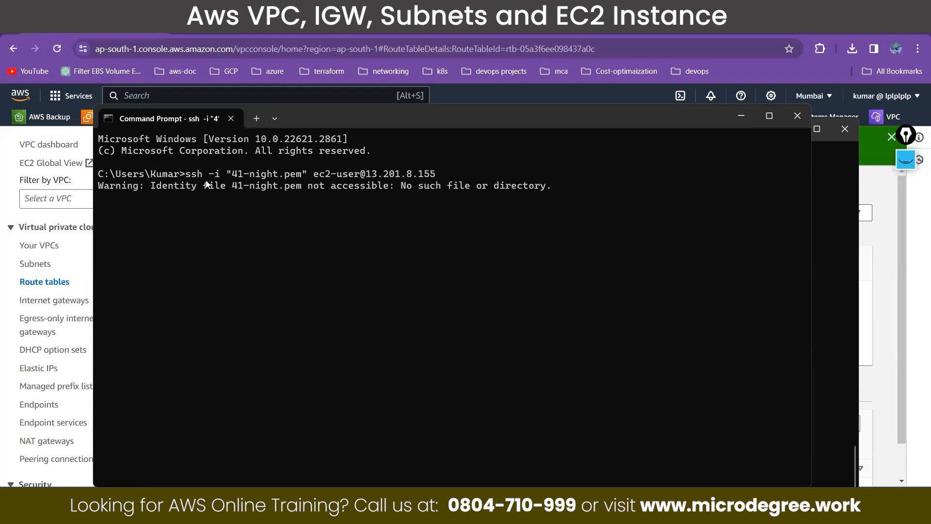
pyautogui.moveTo(99, 183); pyautogui.dragTo(544, 185)
pyautogui.click(542, 212)
pyautogui.hotkey('ctrl', 'c')
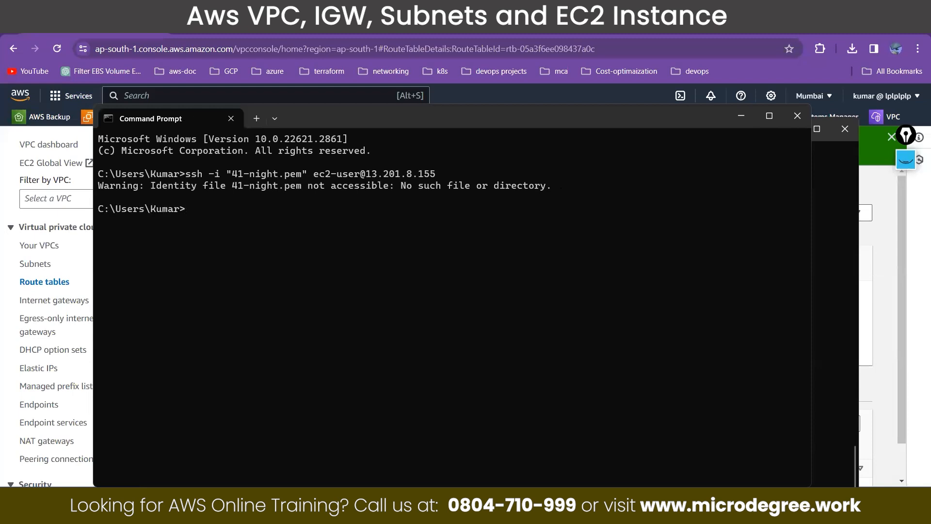
# Step: Change the Command Prompt's working directory to Downloads, where the 41-night.pem key is stored
pyautogui.write('cd d')
pyautogui.press('Tab')
pyautogui.press('Tab')
pyautogui.press('Tab')
pyautogui.moveTo(234, 177); pyautogui.dragTo(301, 178)
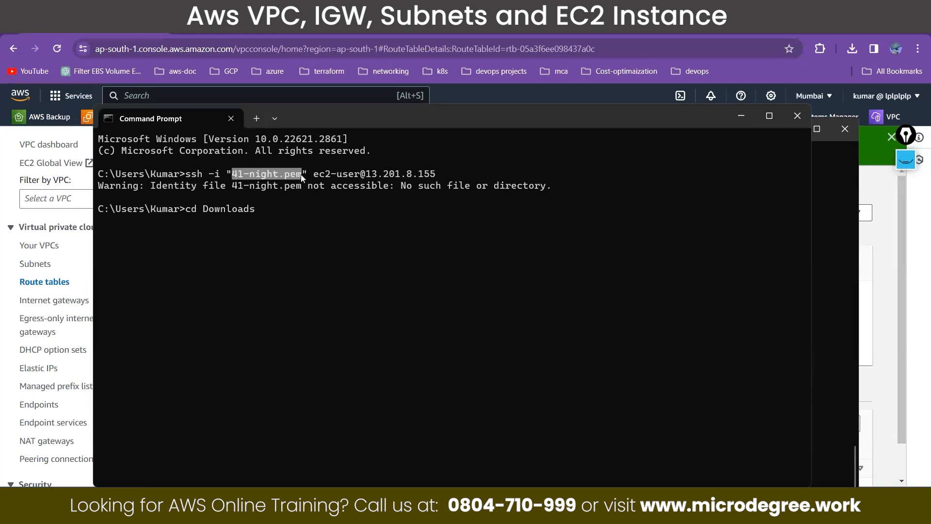
pyautogui.rightClick(281, 209)
pyautogui.press('Return')
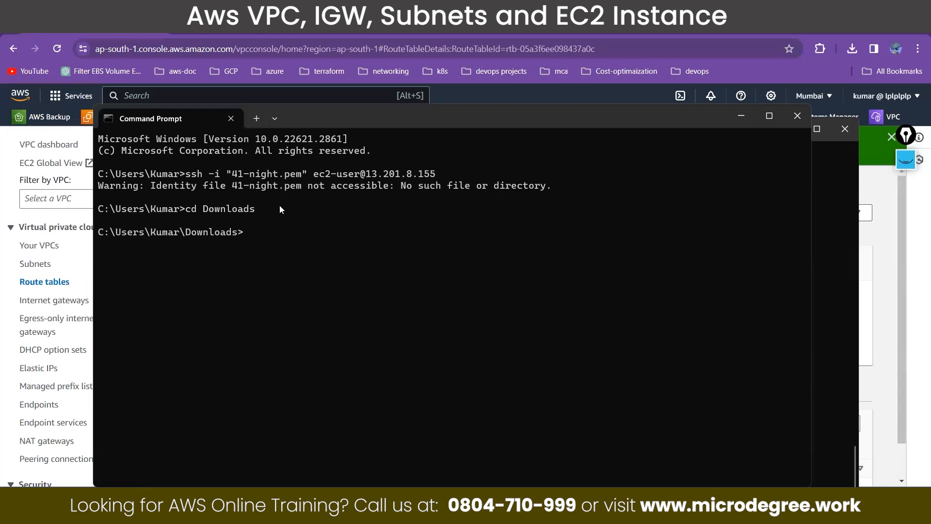
pyautogui.moveTo(308, 187); pyautogui.dragTo(558, 199)
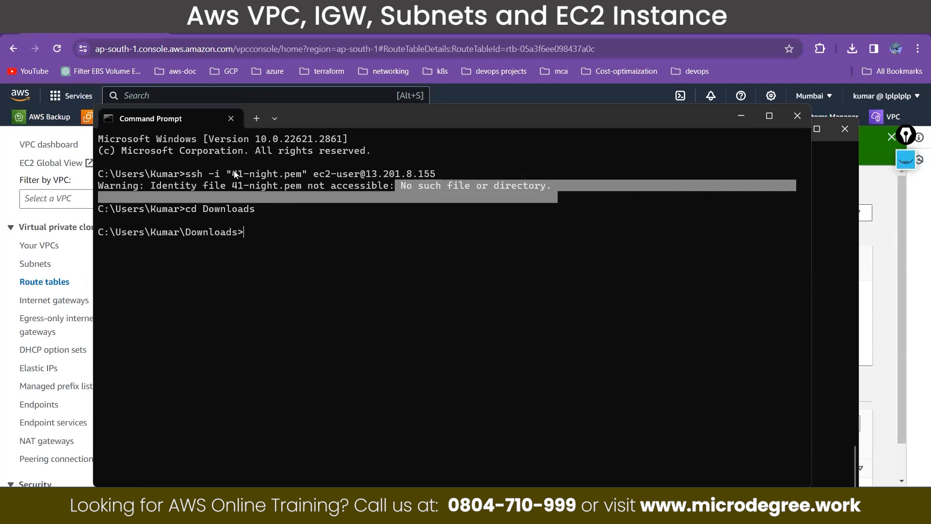
pyautogui.moveTo(233, 175); pyautogui.dragTo(295, 177)
pyautogui.click(270, 226)
pyautogui.moveTo(188, 230); pyautogui.dragTo(241, 231)
pyautogui.click(286, 227)
pyautogui.press('Up')
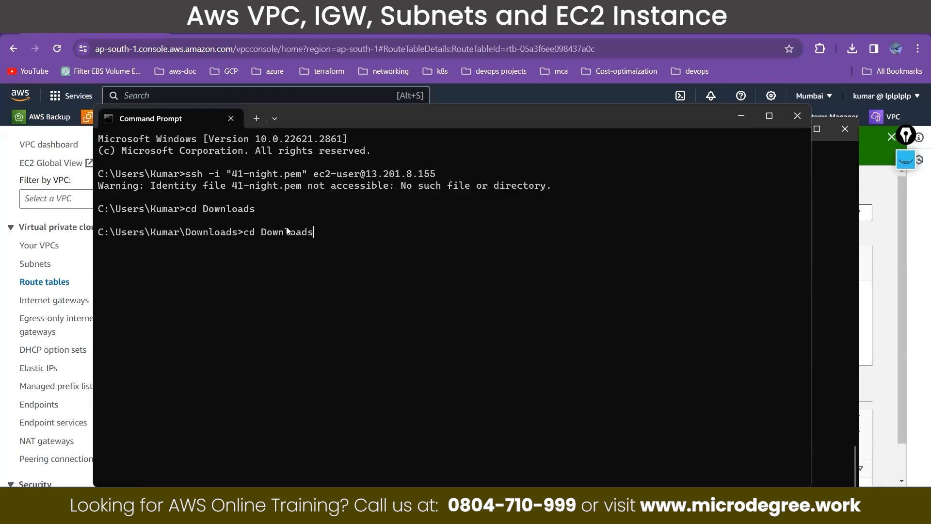
pyautogui.press('Up')
pyautogui.press('Return')
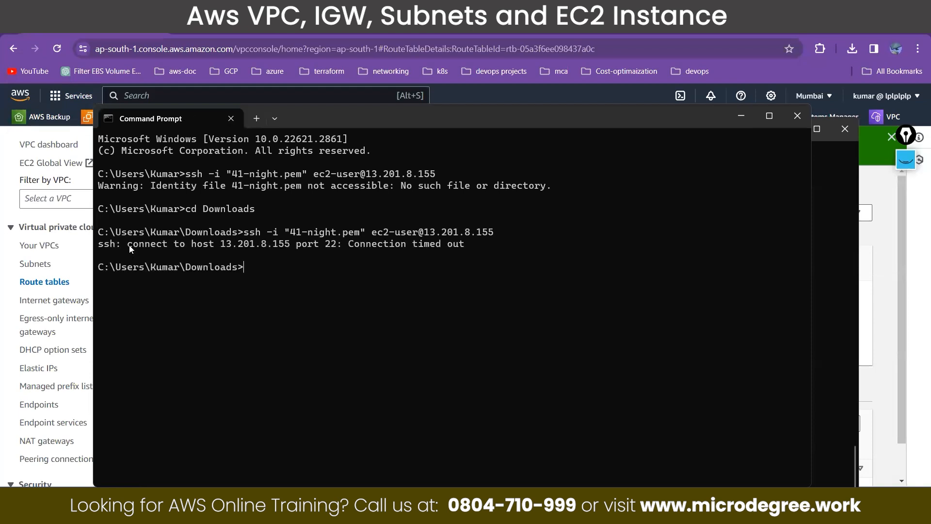
pyautogui.moveTo(129, 246); pyautogui.dragTo(228, 255)
pyautogui.moveTo(297, 250); pyautogui.dragTo(361, 245)
pyautogui.moveTo(471, 243); pyautogui.dragTo(346, 244)
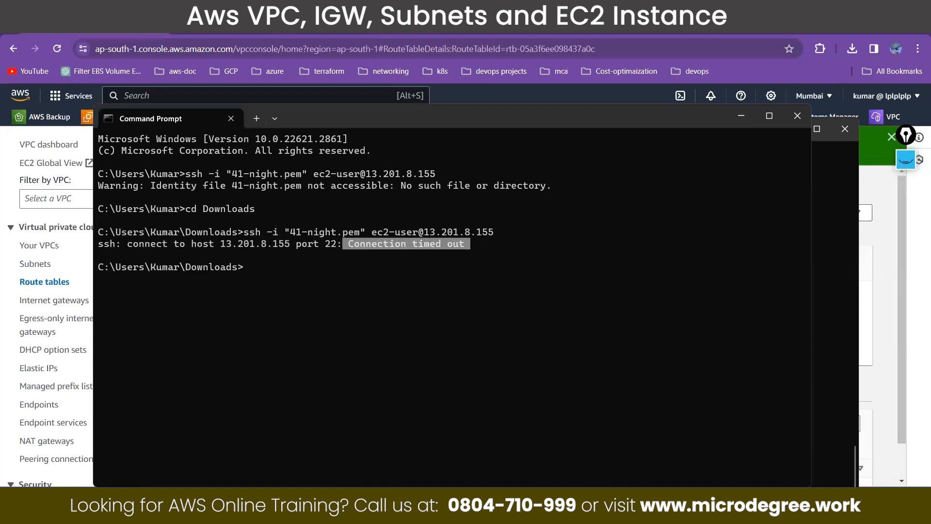
# Step: Switch to the diagrams.net network diagram, select the internet gateway on the VPC border, and check the instance's ping terminal
pyautogui.hotkey('alt', 'Tab')
pyautogui.hotkey('ctrl', 'Tab')
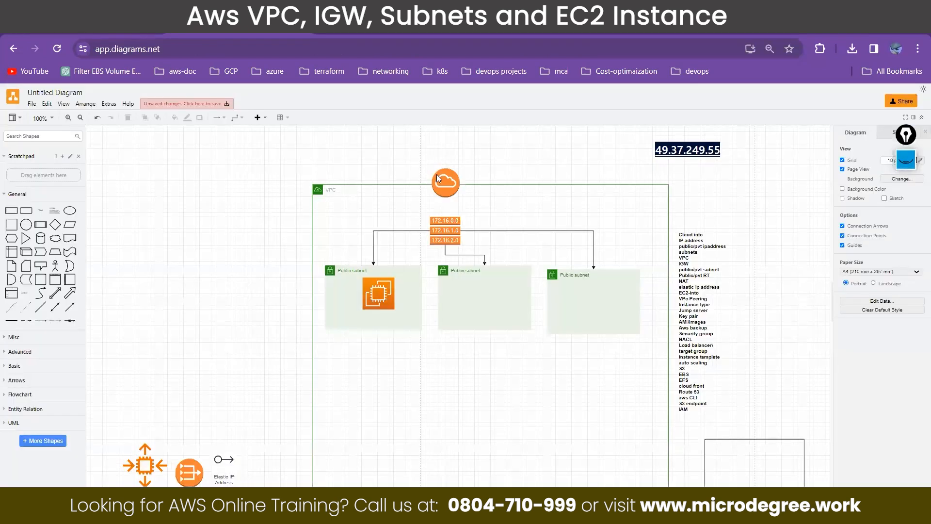
pyautogui.moveTo(440, 180); pyautogui.dragTo(443, 185)
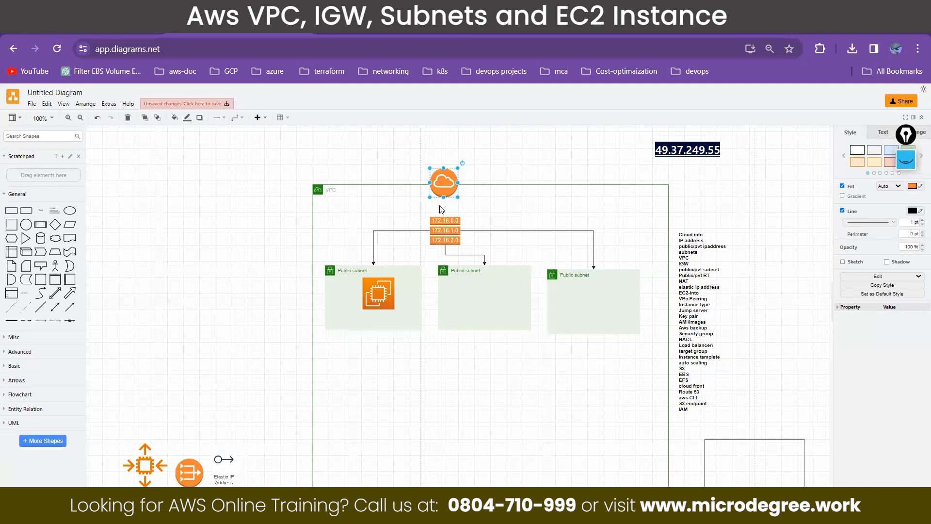
pyautogui.moveTo(284, 510)
pyautogui.click(241, 464)
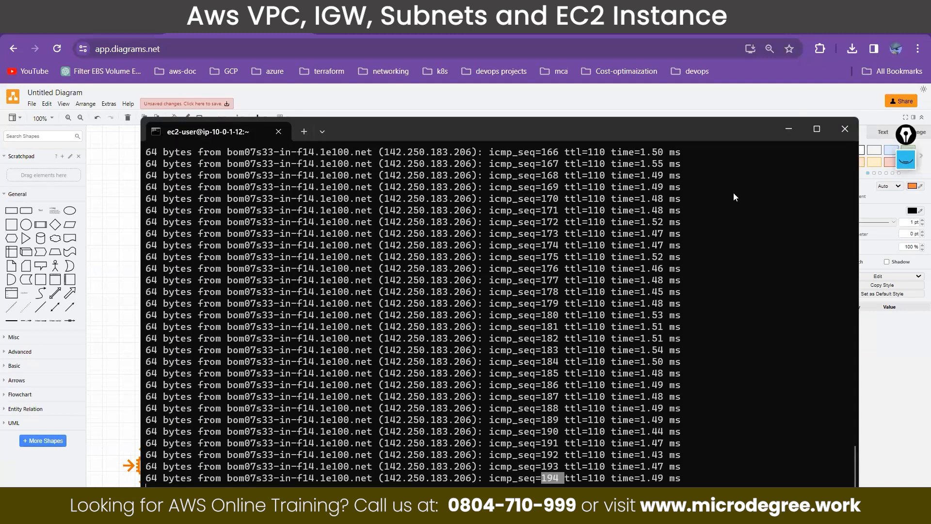
pyautogui.click(790, 129)
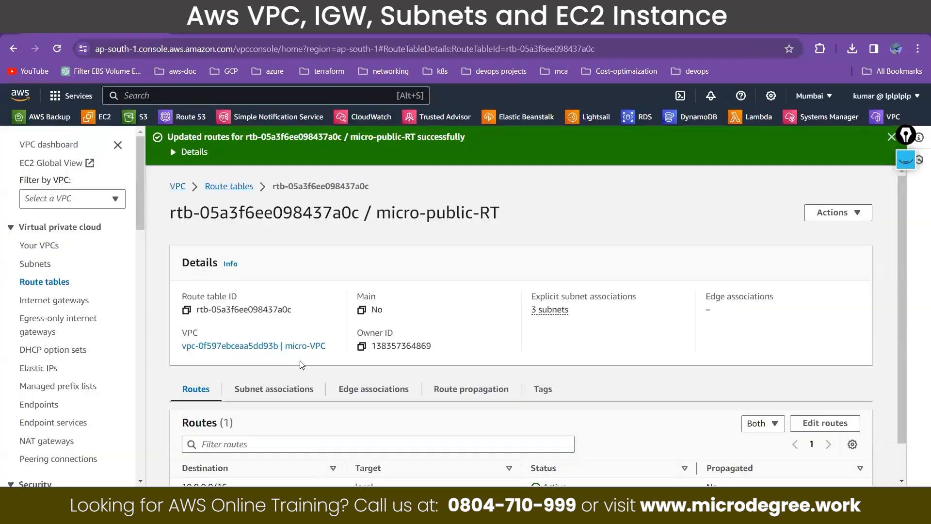
# Step: Add a 0.0.0.0/0 route to micro-public-RT with Internet Gateway igw-0ea195c7277c16815 as target and save the changes
pyautogui.scroll(-1, 837, 388)
pyautogui.click(837, 389)
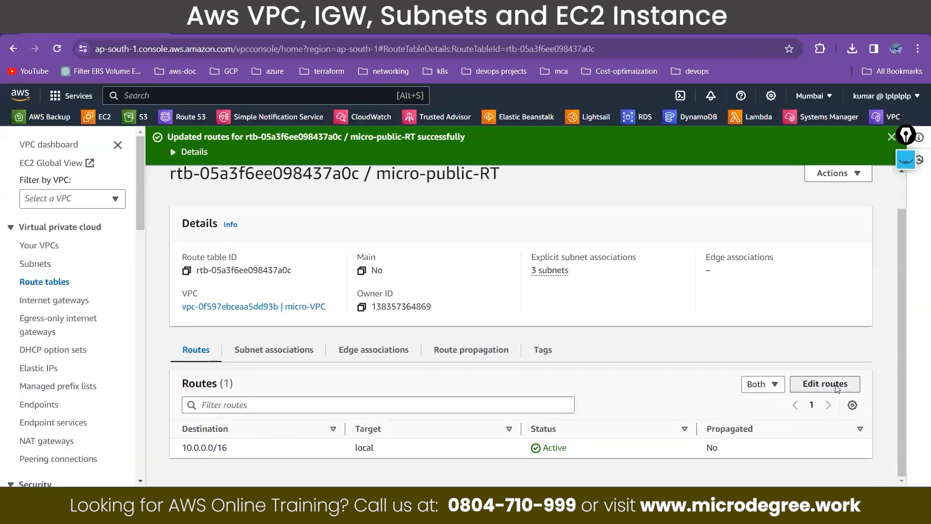
pyautogui.click(86, 312)
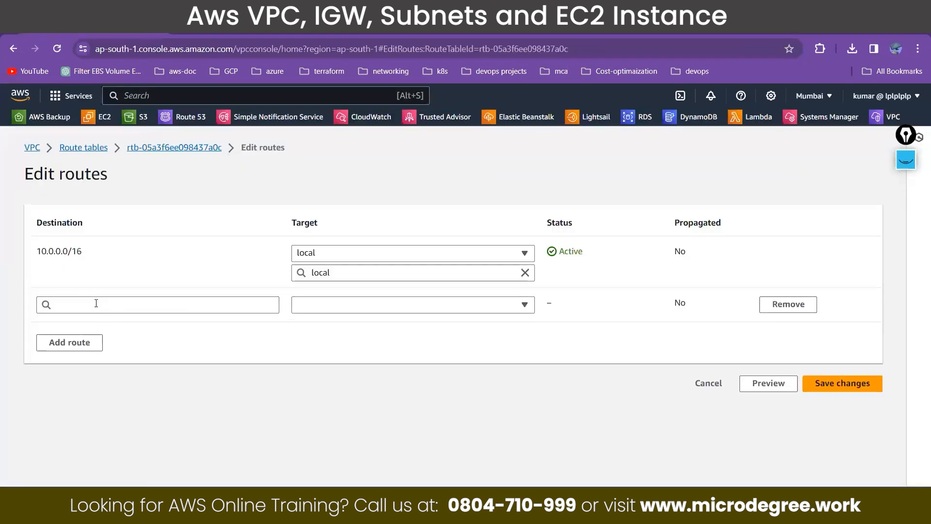
pyautogui.click(96, 304)
pyautogui.write('0.0.0.0/0')
pyautogui.click(361, 310)
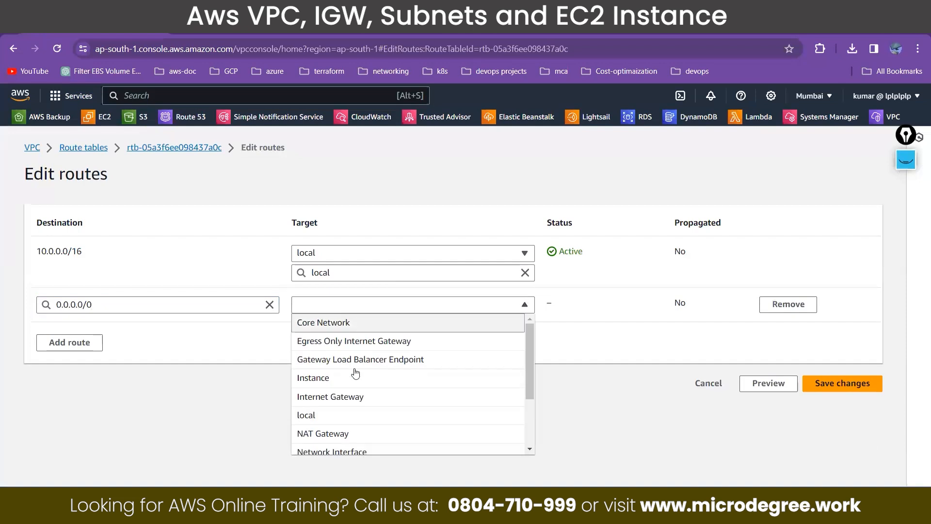
pyautogui.click(356, 395)
pyautogui.write('igw-')
pyautogui.click(358, 360)
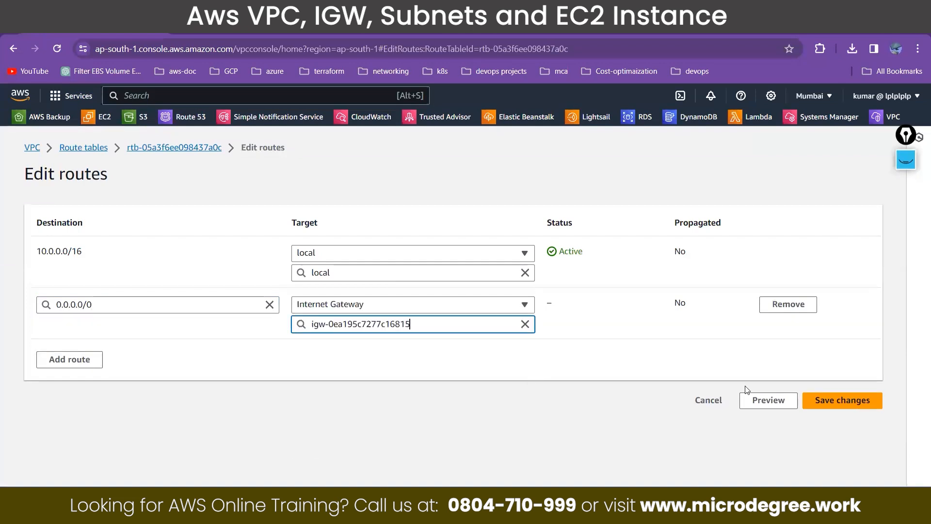
pyautogui.click(824, 400)
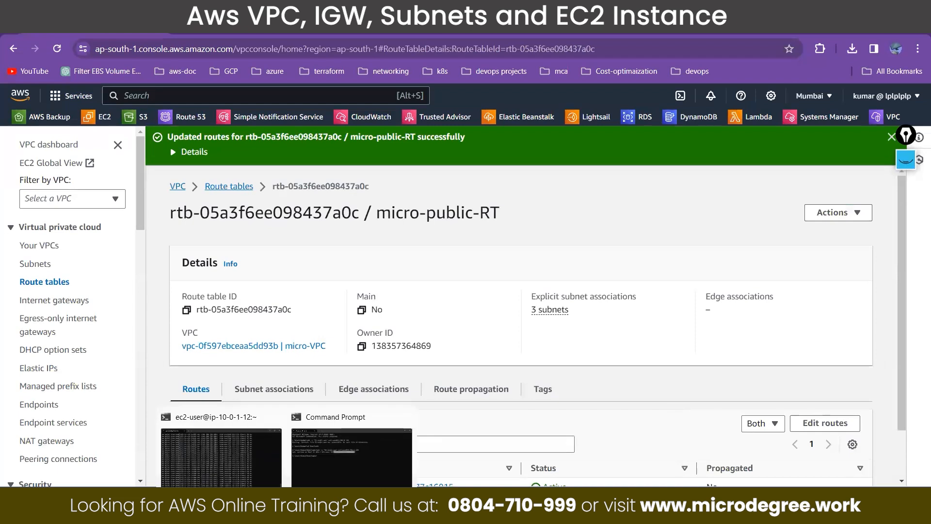
# Step: Switch to the instance's terminal and examine the ping replies that follow sequence number 194
pyautogui.hotkey('alt', 'Tab')
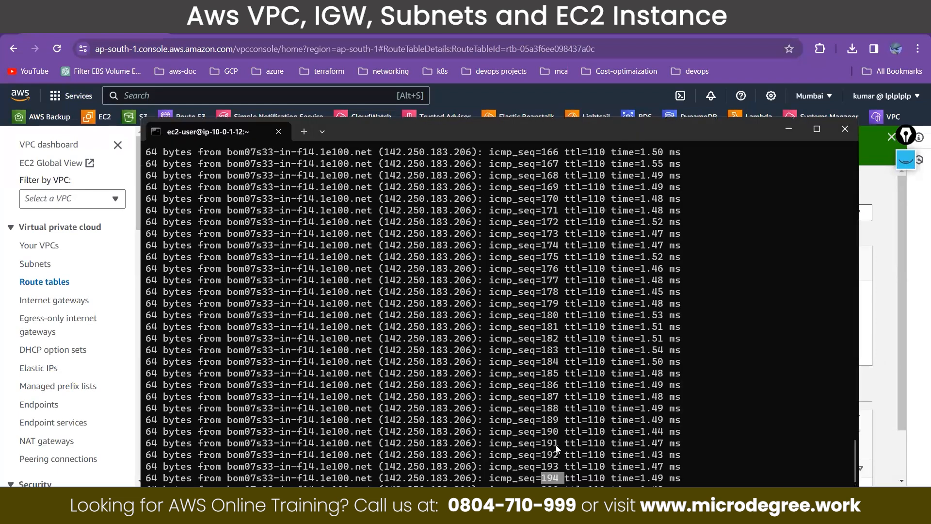
pyautogui.moveTo(550, 421)
pyautogui.mouseDown()
pyautogui.moveTo(541, 412)
pyautogui.moveTo(560, 410)
pyautogui.mouseUp()
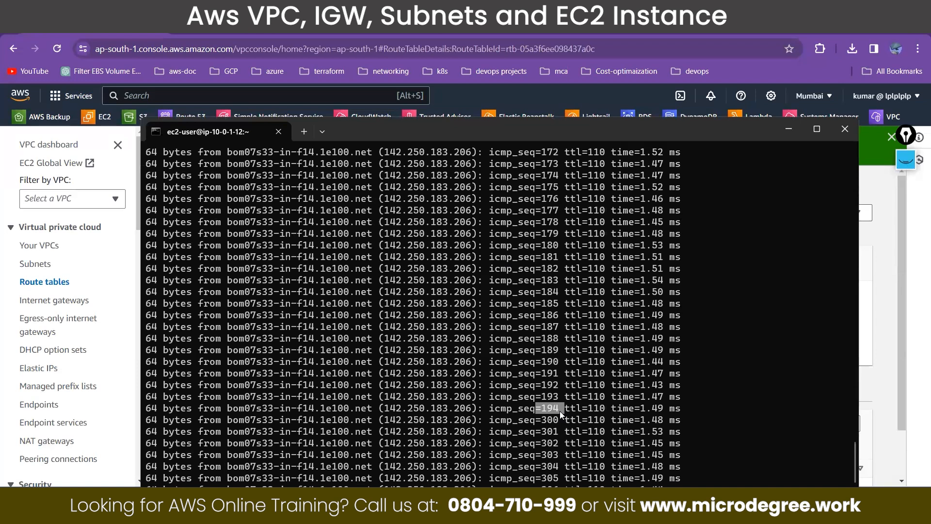
pyautogui.scroll(-2, 555, 423)
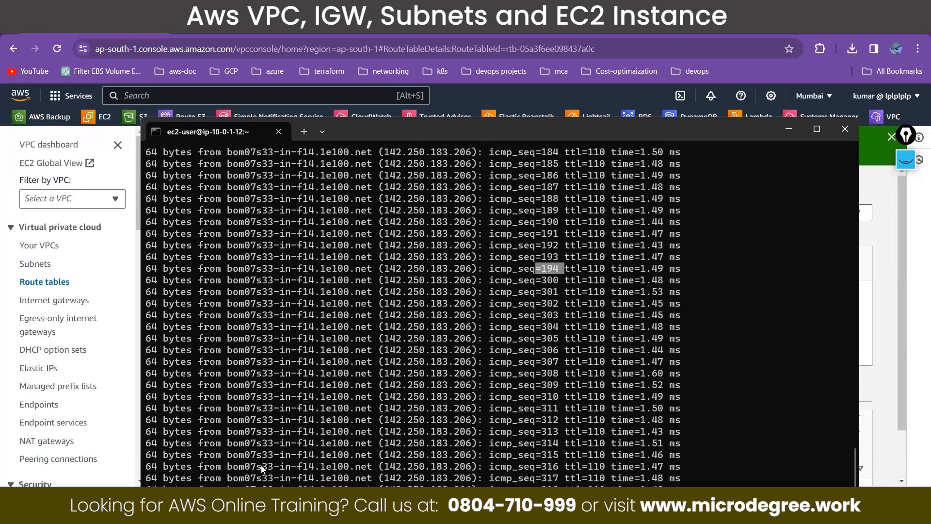
# Step: Return to the separate Command Prompt window and rerun the SSH command to log in to the instance
pyautogui.moveTo(260, 505)
pyautogui.click(403, 429)
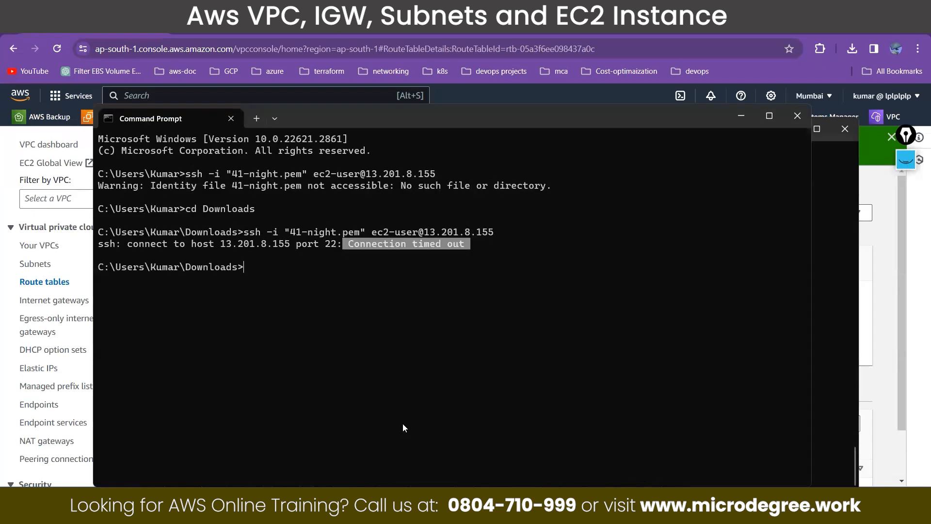
pyautogui.press('Up')
pyautogui.press('Return')
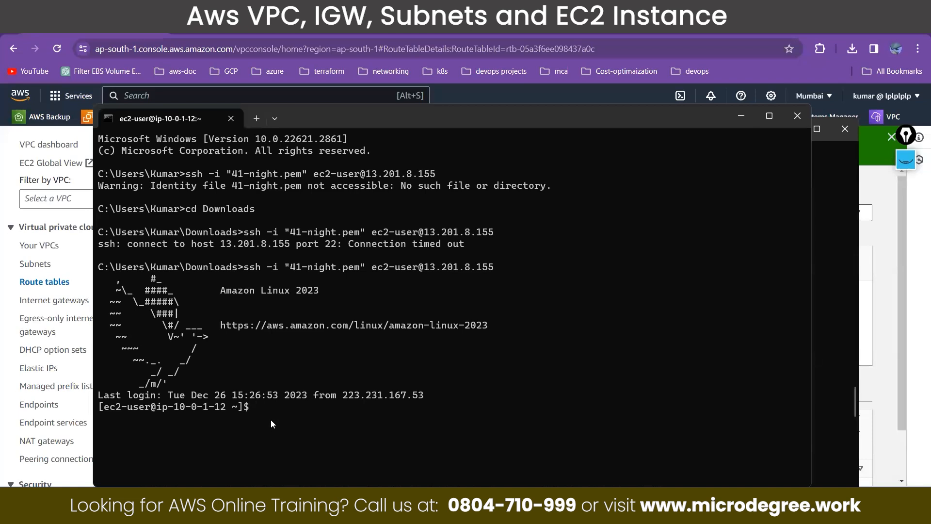
# Step: Create a directory named after the account user in the instance's home folder, list the contents, and change into it
pyautogui.write('mkdir kumar')
pyautogui.press('Return')
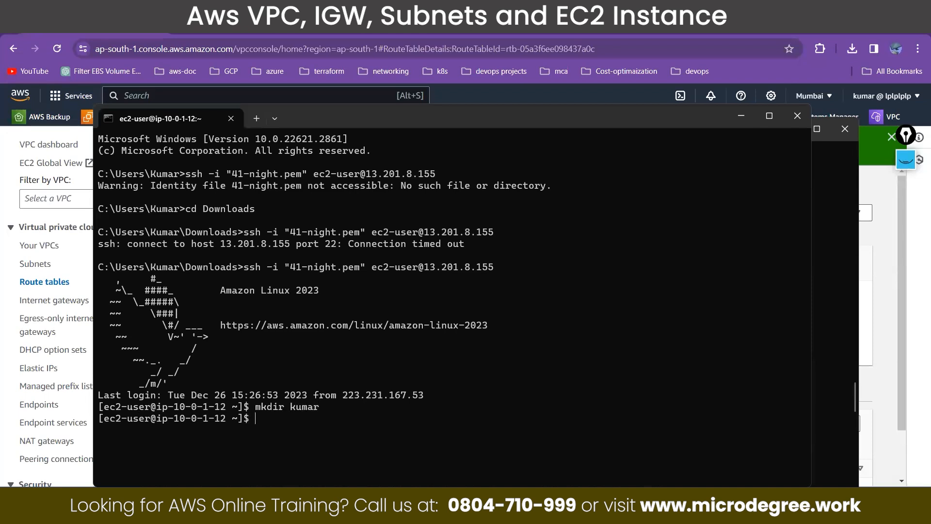
pyautogui.write('ls')
pyautogui.press('Return')
pyautogui.write('cd kumar')
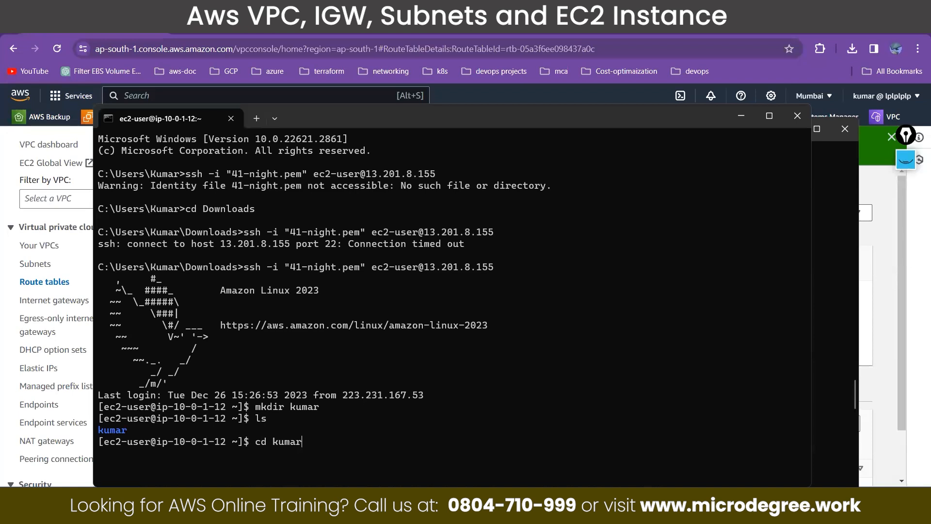
pyautogui.press('Return')
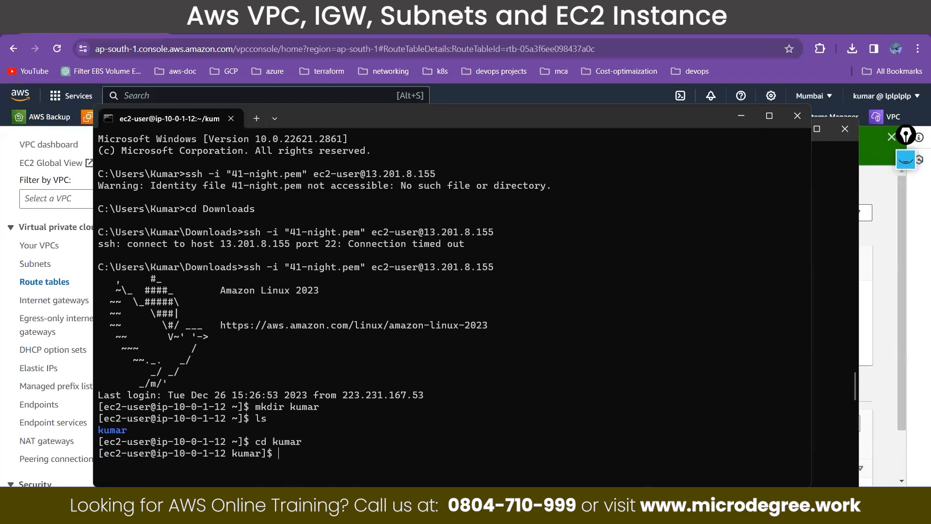
# Step: Switch to the diagrams.net network diagram and mark it with a freehand circle and an outgoing arrow
pyautogui.click(257, 25)
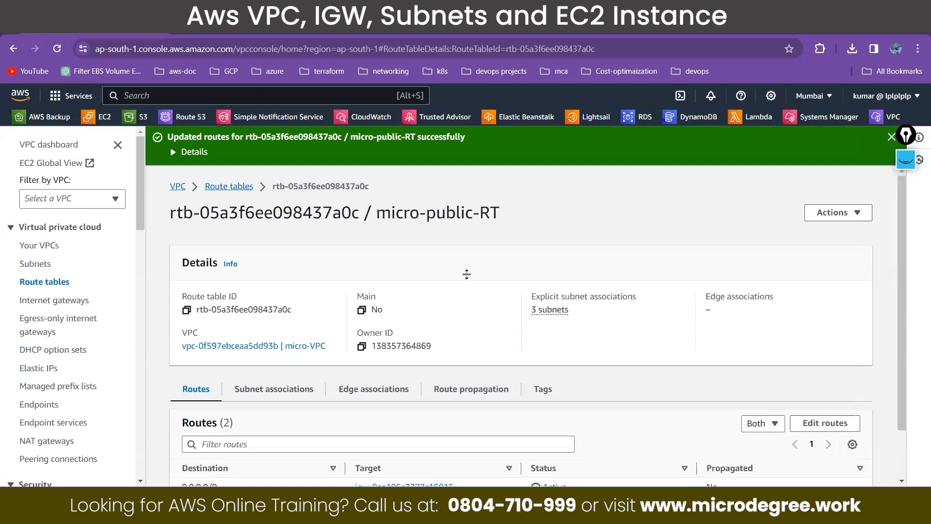
pyautogui.hotkey('ctrl', 'Tab')
pyautogui.moveTo(444, 209); pyautogui.dragTo(443, 222)
pyautogui.moveTo(372, 294)
pyautogui.mouseDown()
pyautogui.moveTo(254, 298)
pyautogui.moveTo(362, 304)
pyautogui.mouseUp()
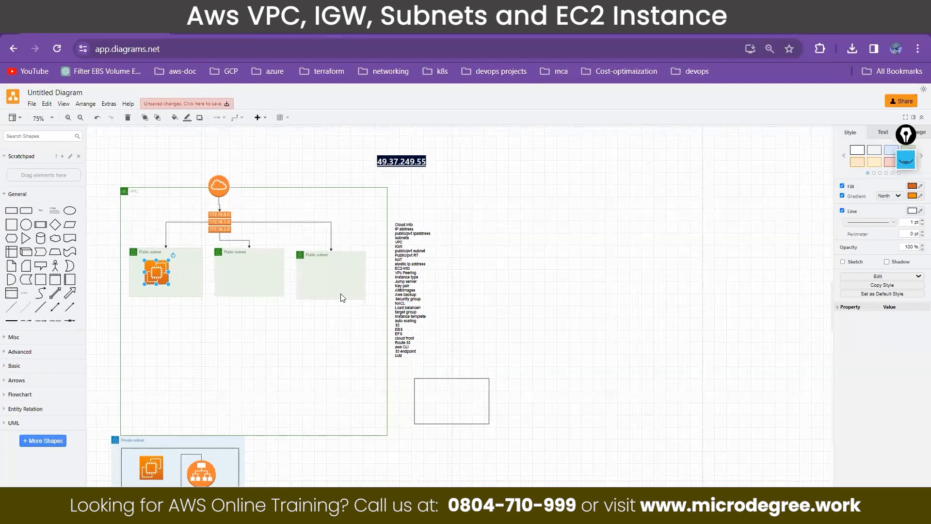
pyautogui.keyDown('ctrl'); pyautogui.scroll(1, 342, 297); pyautogui.keyUp('ctrl')
pyautogui.keyDown('ctrl'); pyautogui.scroll(4, 341, 298); pyautogui.keyUp('ctrl')
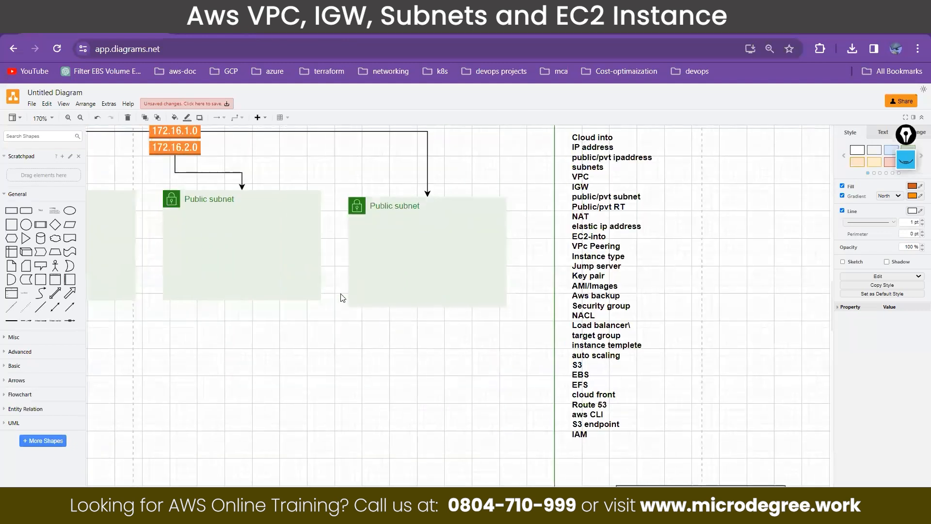
pyautogui.keyDown('ctrl'); pyautogui.scroll(-2, 342, 298); pyautogui.keyUp('ctrl')
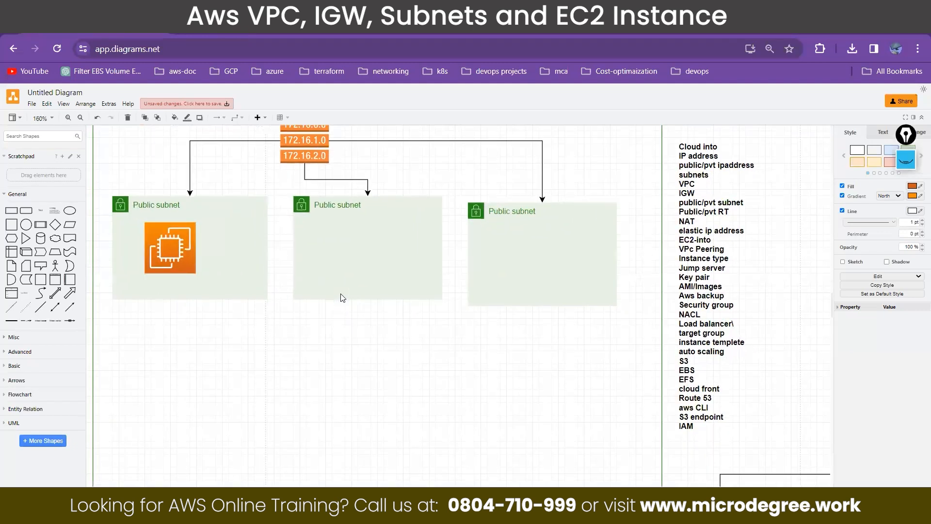
# Step: Show the screen annotations, circle the EC2 instance in the first public subnet with the pen, and handwrite a circled 250 below it
pyautogui.click(906, 160)
pyautogui.click(906, 214)
pyautogui.moveTo(260, 294)
pyautogui.mouseDown()
pyautogui.moveTo(264, 273)
pyautogui.moveTo(243, 246)
pyautogui.moveTo(253, 257)
pyautogui.moveTo(260, 243)
pyautogui.moveTo(280, 287)
pyautogui.mouseUp()
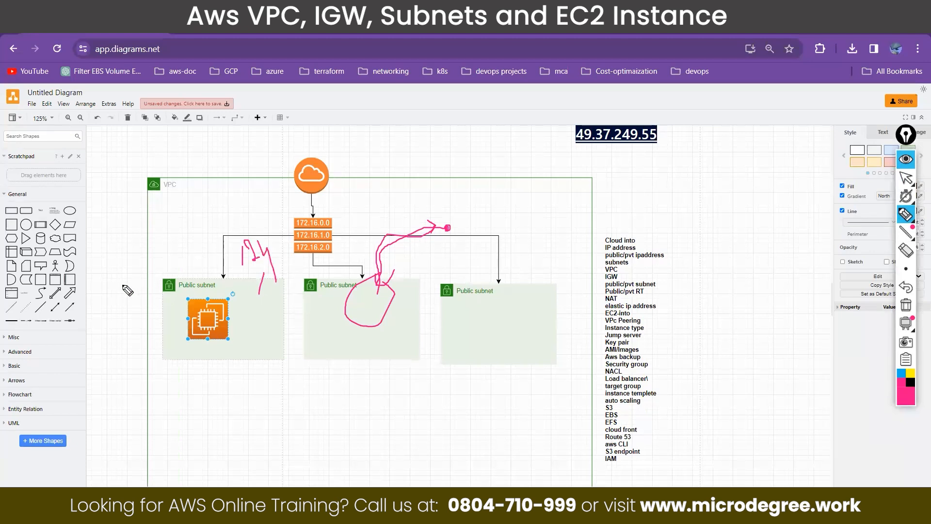
pyautogui.moveTo(110, 281)
pyautogui.mouseDown()
pyautogui.moveTo(122, 308)
pyautogui.moveTo(142, 283)
pyautogui.moveTo(217, 349)
pyautogui.moveTo(194, 298)
pyautogui.mouseUp()
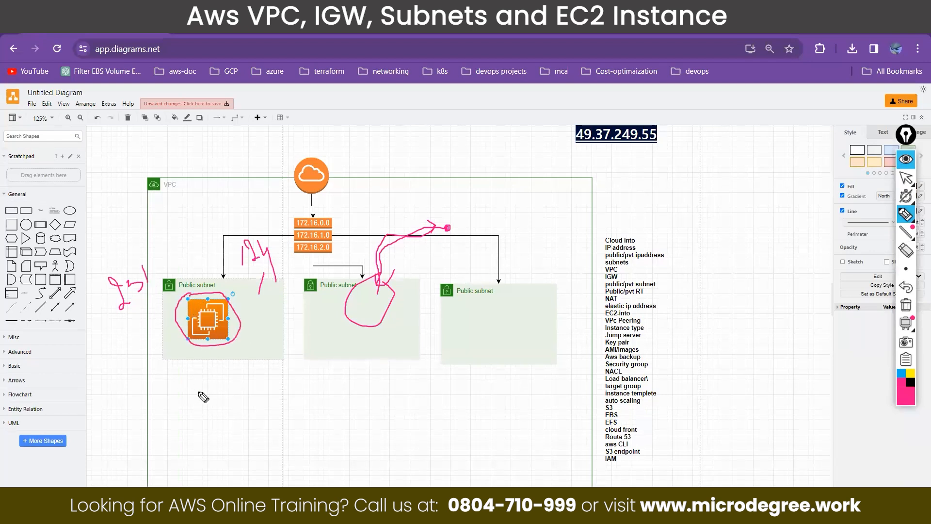
pyautogui.moveTo(193, 389)
pyautogui.mouseDown()
pyautogui.moveTo(213, 412)
pyautogui.moveTo(238, 415)
pyautogui.moveTo(274, 394)
pyautogui.mouseUp()
pyautogui.click(238, 390)
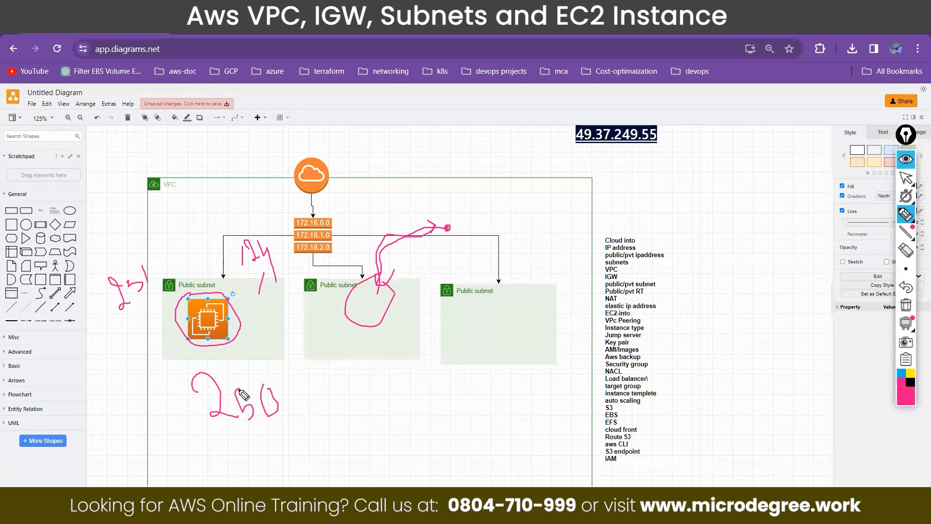
pyautogui.moveTo(214, 411); pyautogui.dragTo(231, 383)
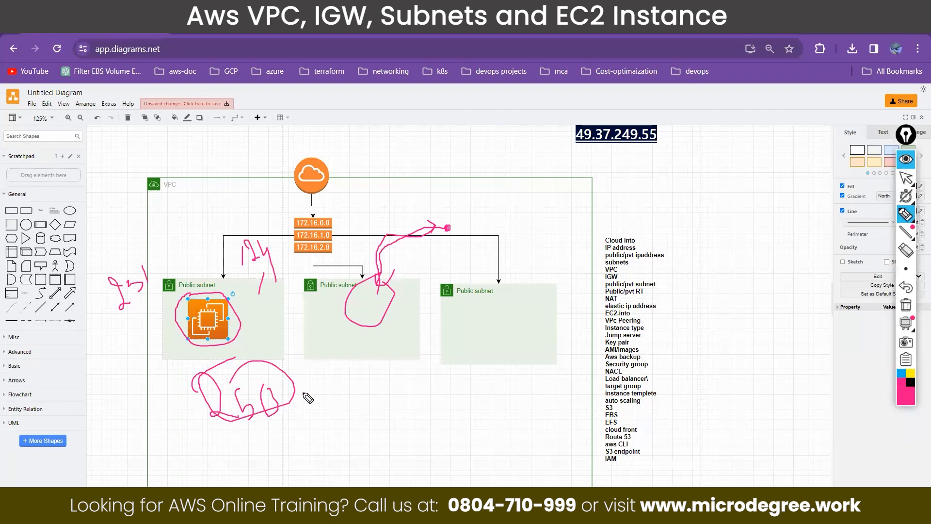
# Step: Bring up the instance terminal that is pinging google.com, stop the ping, and close that terminal window
pyautogui.click(286, 514)
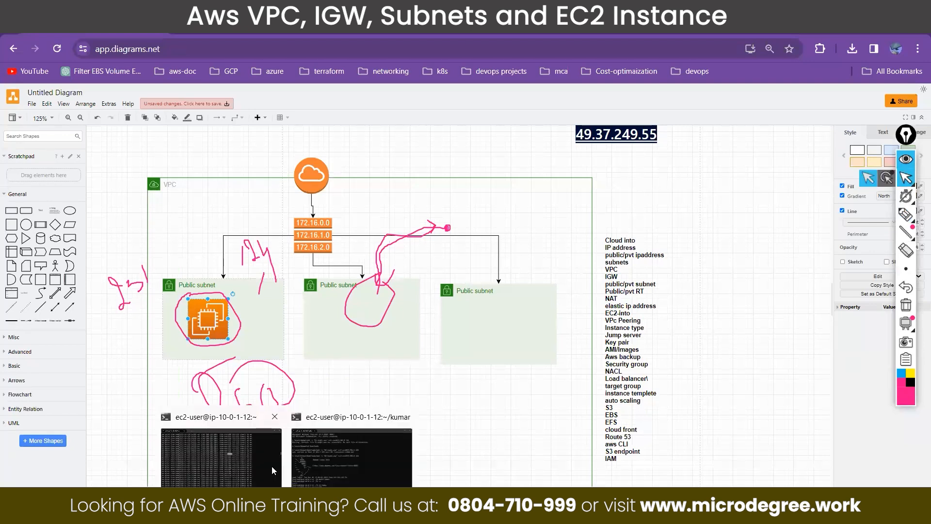
pyautogui.click(272, 466)
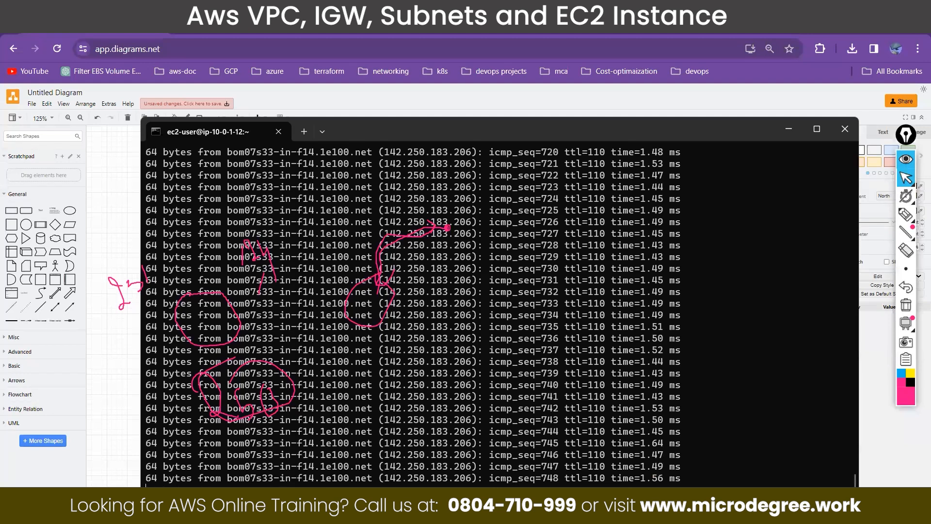
pyautogui.hotkey('ctrl', 'c')
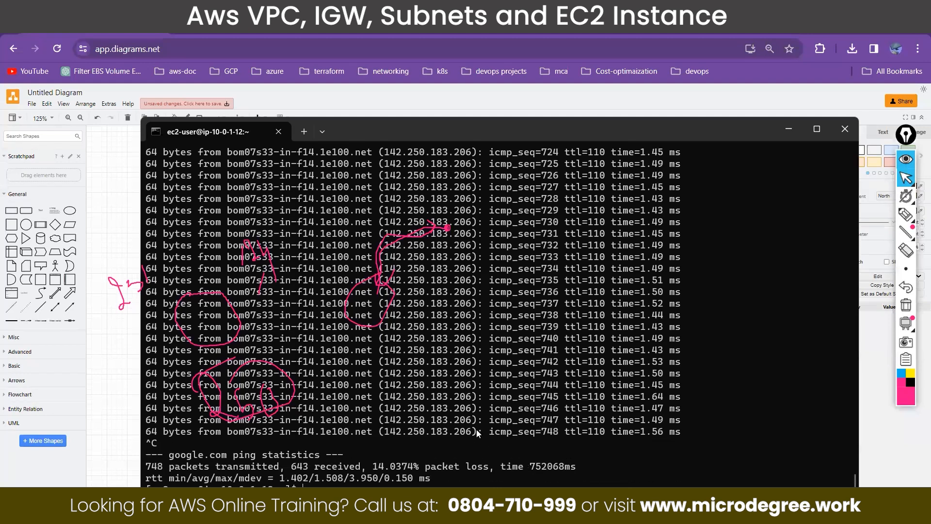
pyautogui.click(836, 127)
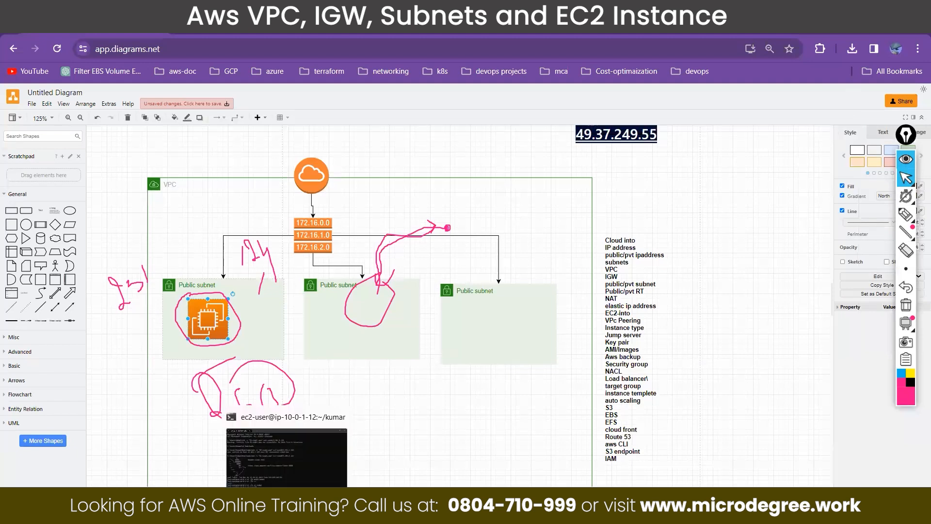
pyautogui.moveTo(341, 420)
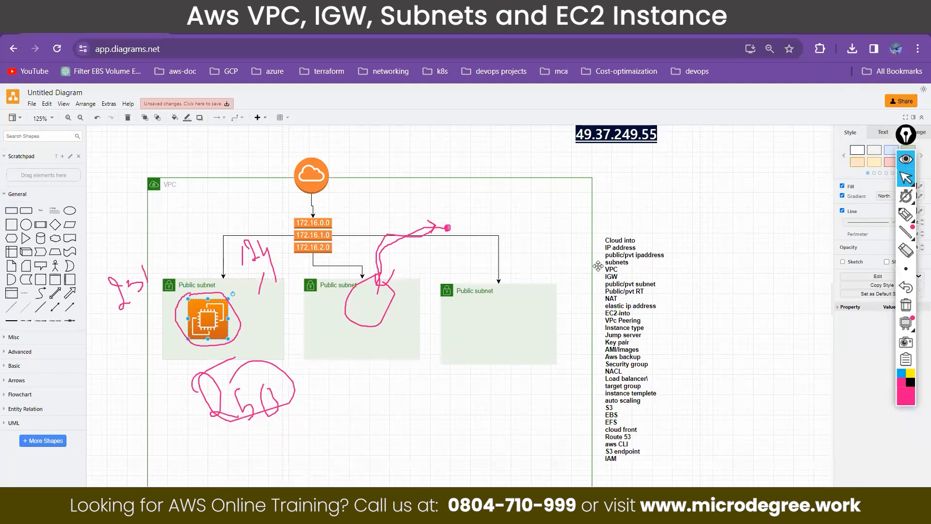
# Step: Clear the old pen marks and handwrite a circled S and a circled D above the diagram, separated by a long diagonal line
pyautogui.click(905, 164)
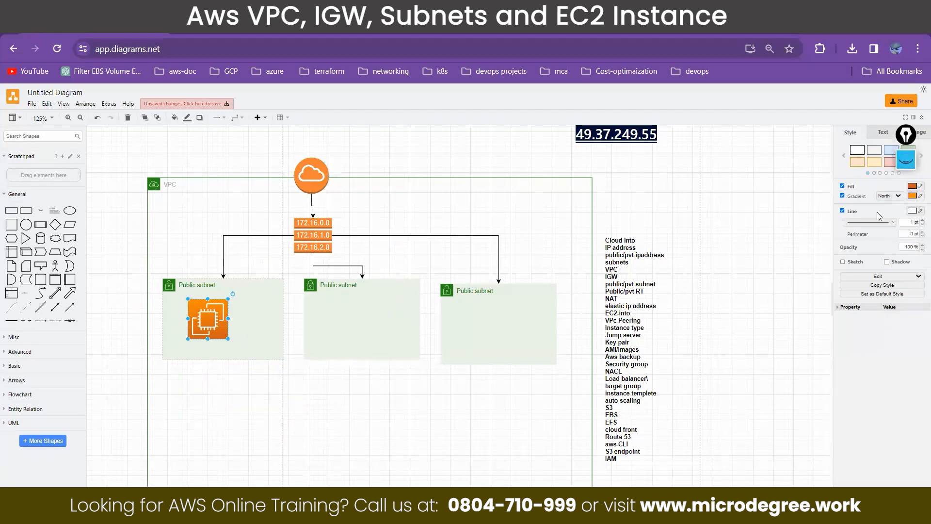
pyautogui.click(907, 163)
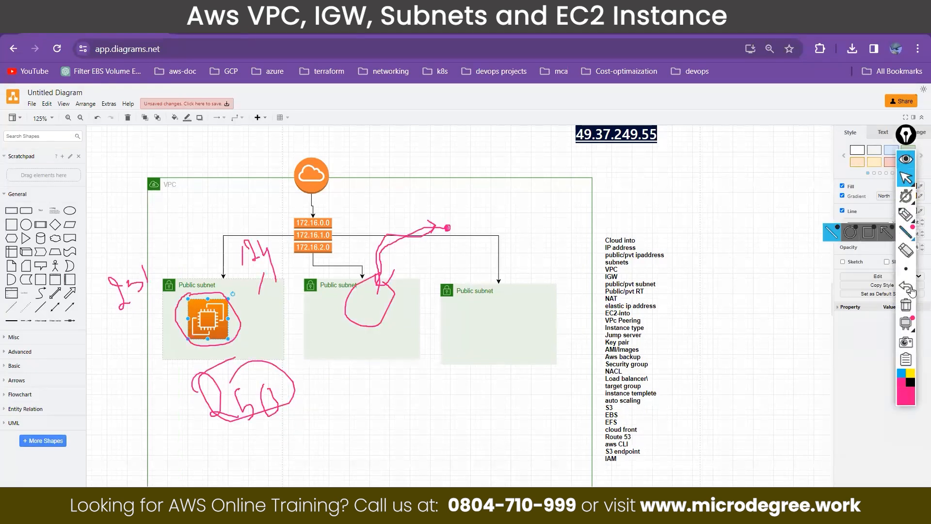
pyautogui.click(906, 214)
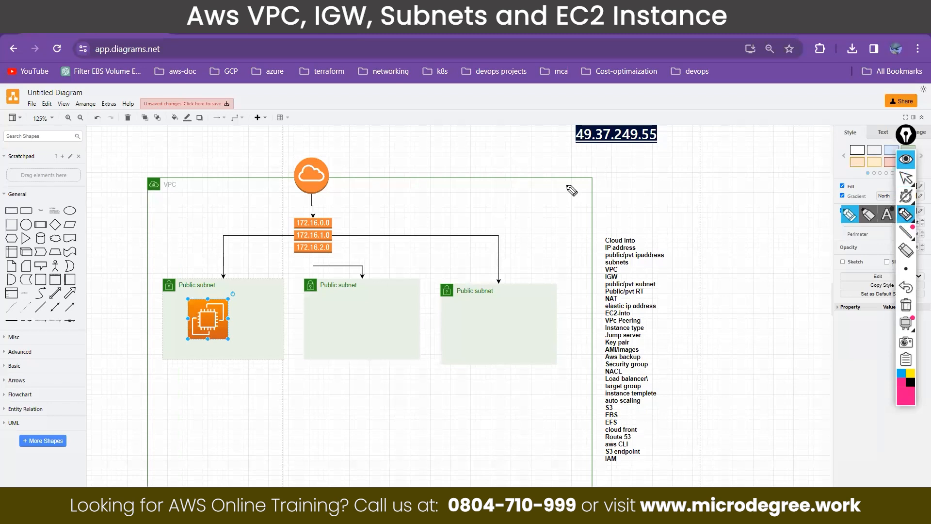
pyautogui.moveTo(502, 161); pyautogui.dragTo(518, 191)
pyautogui.moveTo(674, 153); pyautogui.dragTo(688, 185)
pyautogui.moveTo(599, 67); pyautogui.dragTo(701, 449)
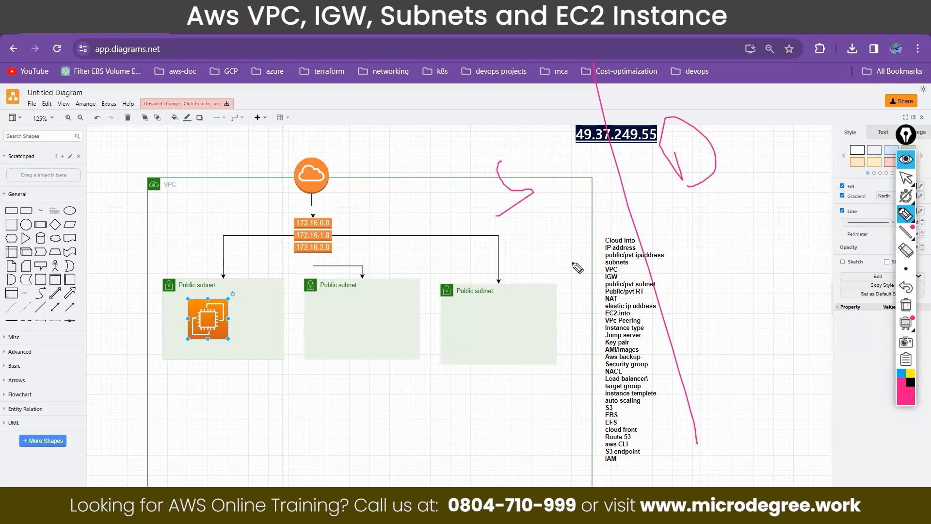
pyautogui.moveTo(489, 239)
pyautogui.mouseDown()
pyautogui.moveTo(538, 158)
pyautogui.moveTo(505, 141)
pyautogui.mouseUp()
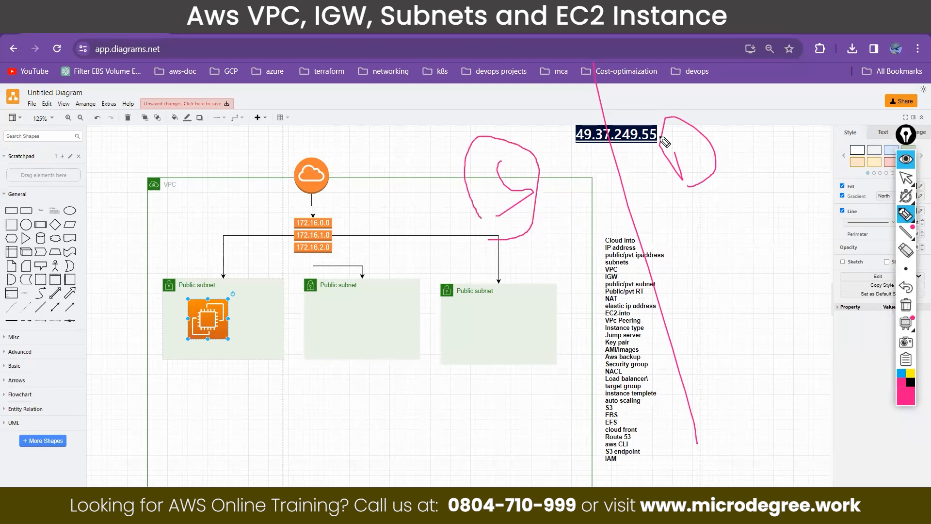
pyautogui.moveTo(664, 104)
pyautogui.mouseDown()
pyautogui.moveTo(718, 212)
pyautogui.moveTo(665, 117)
pyautogui.mouseUp()
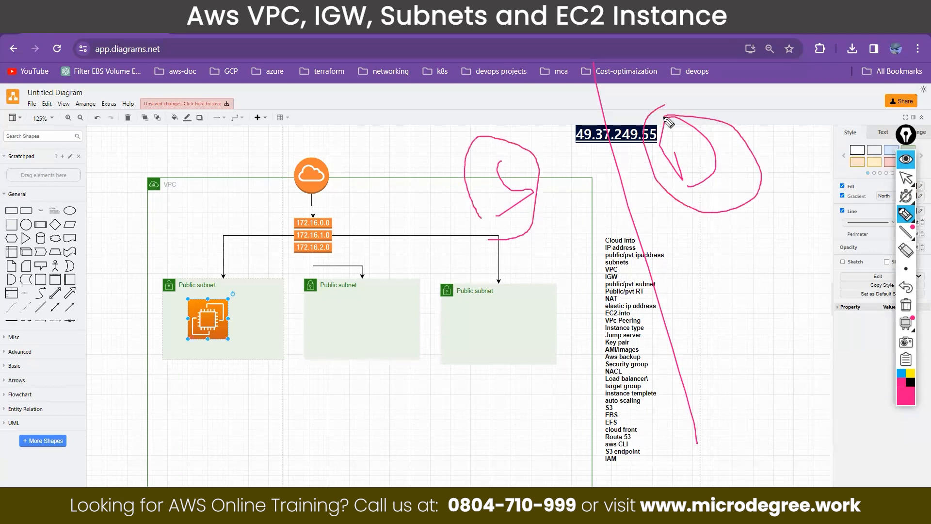
# Step: Pen a circled check mark over the third public subnet and a second one beyond the topic list, with a short handwritten note below
pyautogui.moveTo(493, 305)
pyautogui.mouseDown()
pyautogui.moveTo(518, 338)
pyautogui.moveTo(587, 263)
pyautogui.mouseUp()
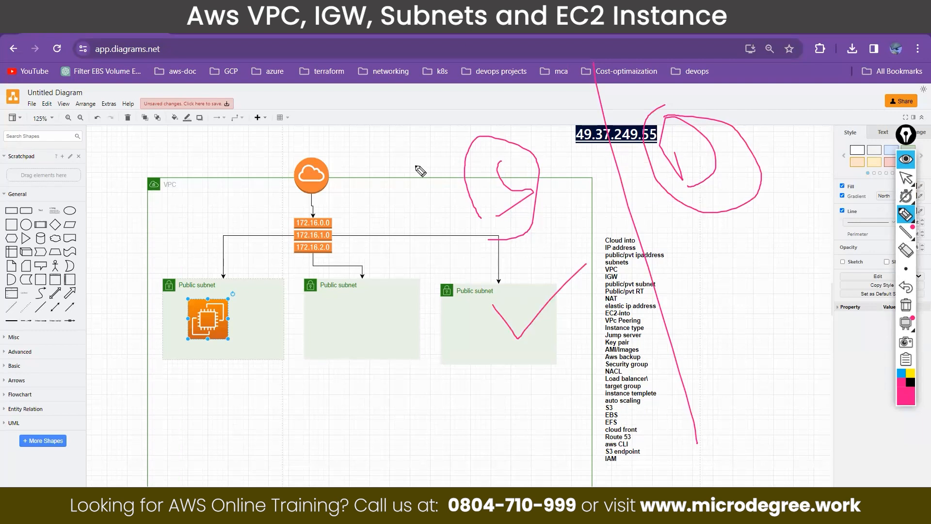
pyautogui.moveTo(499, 281); pyautogui.dragTo(477, 352)
pyautogui.moveTo(527, 385); pyautogui.dragTo(483, 305)
pyautogui.moveTo(493, 349); pyautogui.dragTo(499, 354)
pyautogui.moveTo(713, 279)
pyautogui.mouseDown()
pyautogui.moveTo(756, 253)
pyautogui.moveTo(736, 314)
pyautogui.moveTo(726, 263)
pyautogui.mouseUp()
pyautogui.moveTo(728, 338)
pyautogui.mouseDown()
pyautogui.moveTo(731, 355)
pyautogui.moveTo(767, 341)
pyautogui.mouseUp()
# Step: Annotate the EC2 instance with circled "prv" and "pub" notes, label them static and change, and hide the pen overlay
pyautogui.moveTo(193, 290)
pyautogui.mouseDown()
pyautogui.moveTo(178, 309)
pyautogui.moveTo(240, 340)
pyautogui.moveTo(210, 294)
pyautogui.moveTo(256, 316)
pyautogui.moveTo(281, 315)
pyautogui.moveTo(299, 294)
pyautogui.mouseUp()
pyautogui.moveTo(180, 319); pyautogui.dragTo(155, 318)
pyautogui.moveTo(106, 300)
pyautogui.mouseDown()
pyautogui.moveTo(109, 312)
pyautogui.moveTo(130, 312)
pyautogui.moveTo(141, 291)
pyautogui.moveTo(148, 302)
pyautogui.mouseUp()
pyautogui.moveTo(283, 296)
pyautogui.mouseDown()
pyautogui.moveTo(261, 309)
pyautogui.moveTo(297, 334)
pyautogui.moveTo(309, 289)
pyautogui.moveTo(267, 287)
pyautogui.mouseUp()
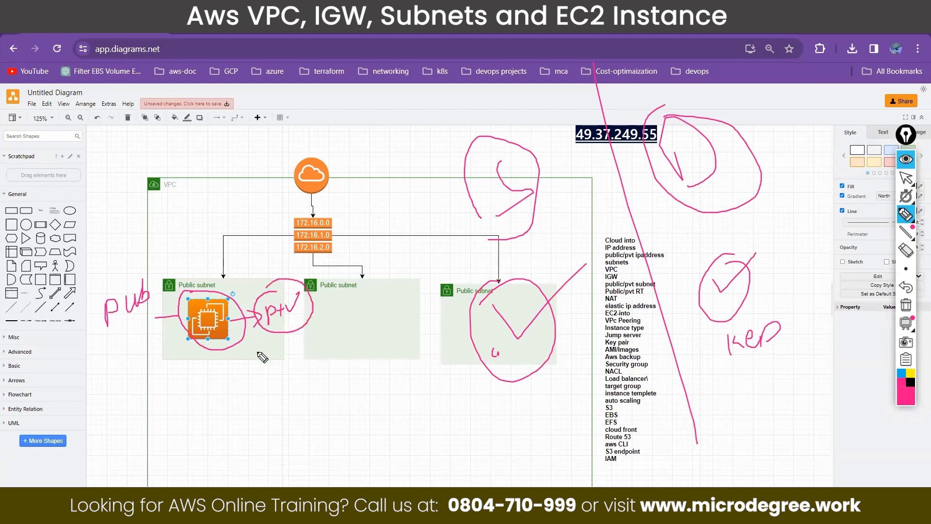
pyautogui.moveTo(265, 344)
pyautogui.mouseDown()
pyautogui.moveTo(268, 356)
pyautogui.moveTo(257, 358)
pyautogui.moveTo(320, 343)
pyautogui.mouseUp()
pyautogui.moveTo(134, 278)
pyautogui.mouseDown()
pyautogui.moveTo(93, 319)
pyautogui.moveTo(156, 287)
pyautogui.moveTo(131, 276)
pyautogui.mouseUp()
pyautogui.moveTo(75, 251)
pyautogui.mouseDown()
pyautogui.moveTo(109, 266)
pyautogui.moveTo(132, 252)
pyautogui.moveTo(85, 237)
pyautogui.moveTo(119, 279)
pyautogui.moveTo(109, 231)
pyautogui.mouseUp()
pyautogui.moveTo(256, 268); pyautogui.dragTo(232, 309)
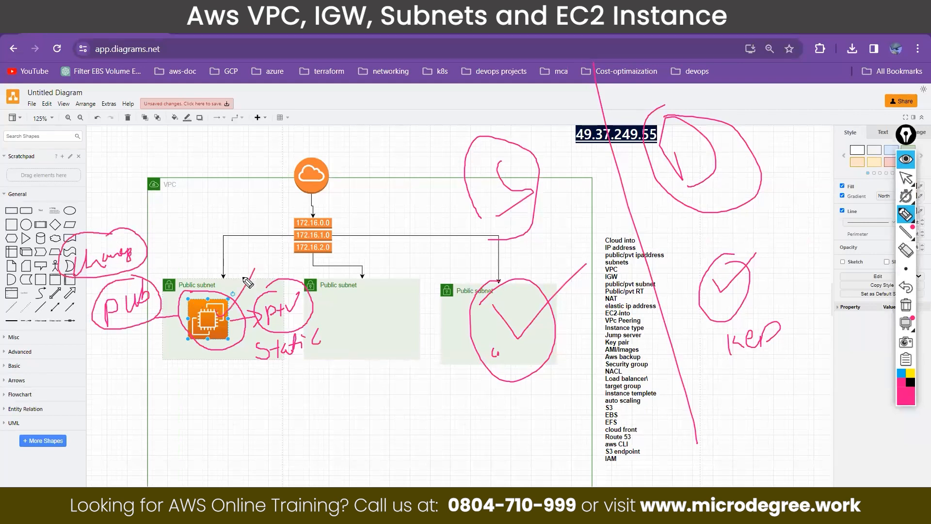
pyautogui.click(899, 164)
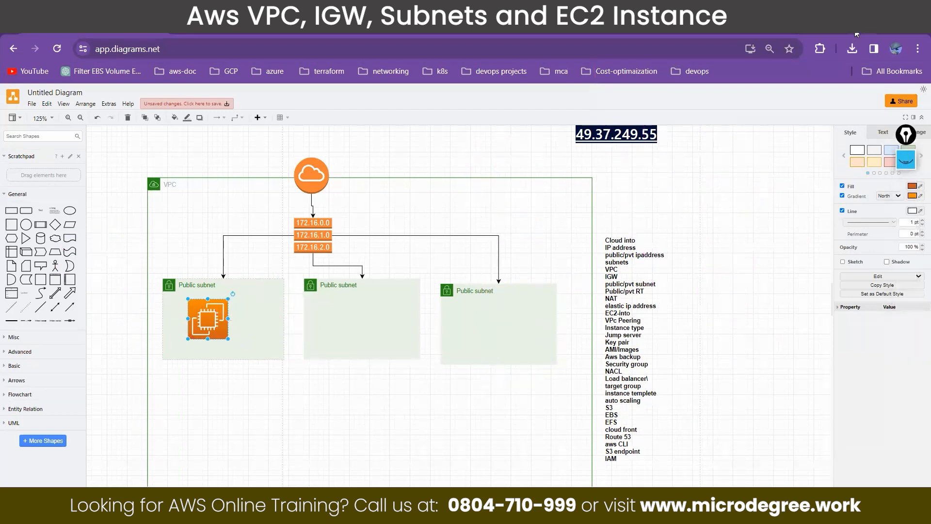
# Step: Return to the AWS console, open EC2's list of running instances, and select the demo server instance
pyautogui.click(252, 25)
pyautogui.click(117, 25)
pyautogui.click(102, 119)
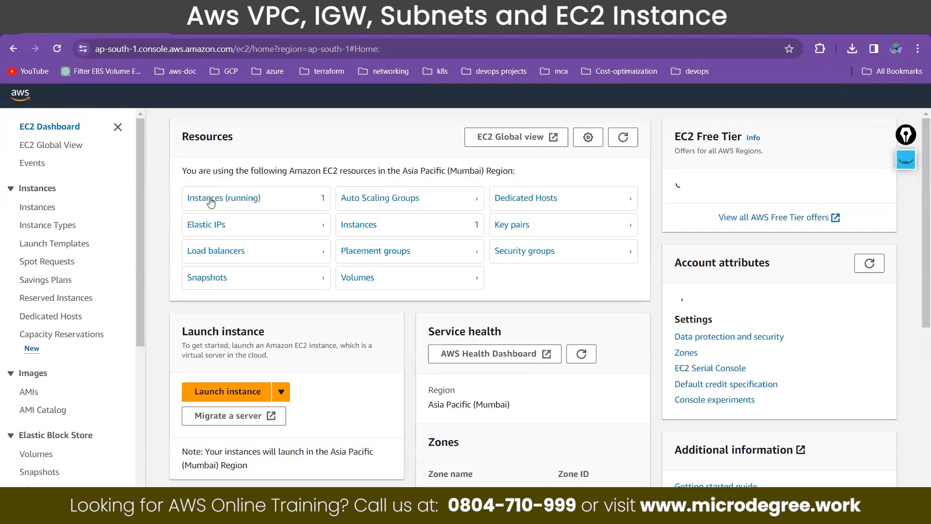
pyautogui.click(221, 201)
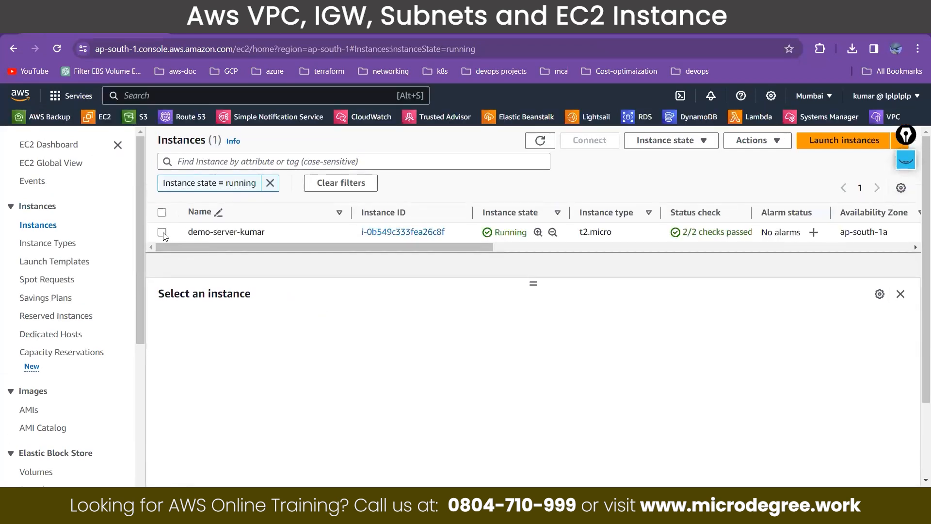
pyautogui.click(162, 233)
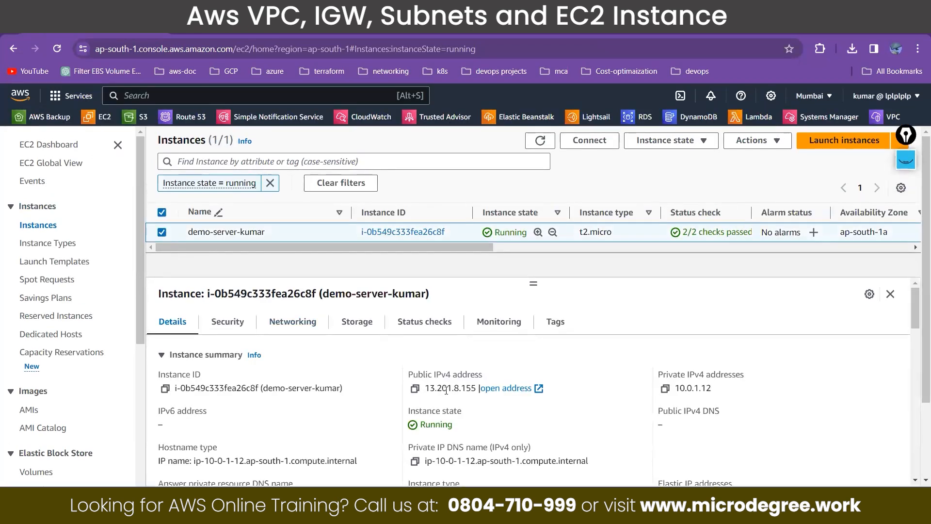
# Step: Copy the selected instance's public IPv4 address 13.201.8.155 and switch windows
pyautogui.moveTo(477, 388); pyautogui.dragTo(425, 389)
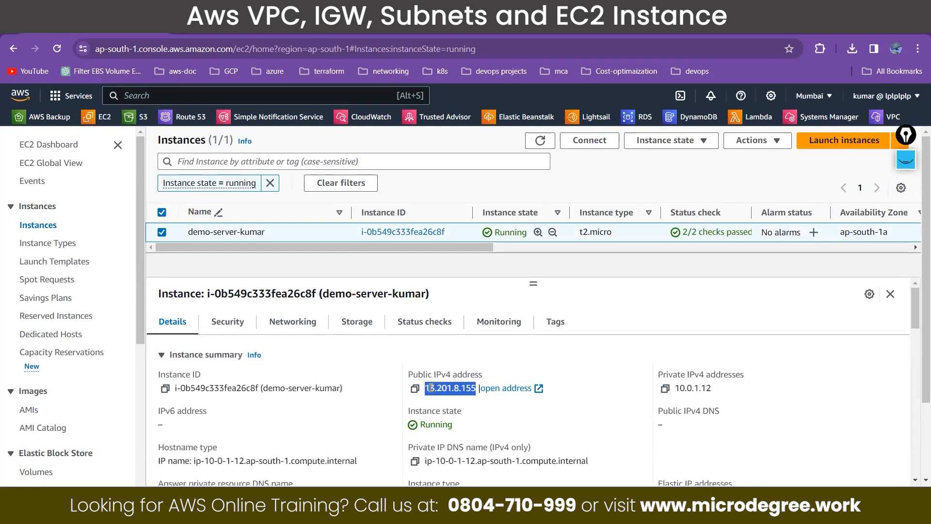
pyautogui.rightClick(430, 389)
pyautogui.click(451, 263)
pyautogui.hotkey('alt', 'Tab')
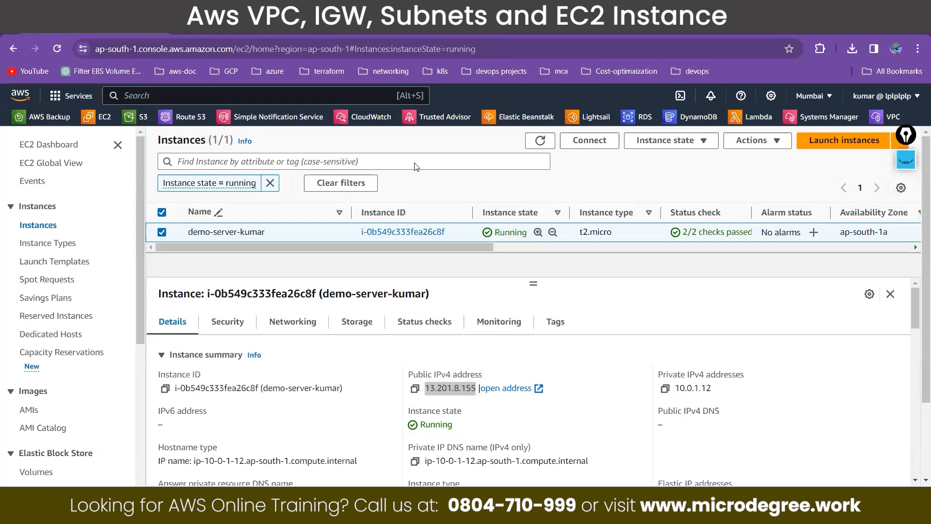
# Step: Stop the selected demo server instance and confirm the stop request
pyautogui.click(643, 143)
pyautogui.click(640, 159)
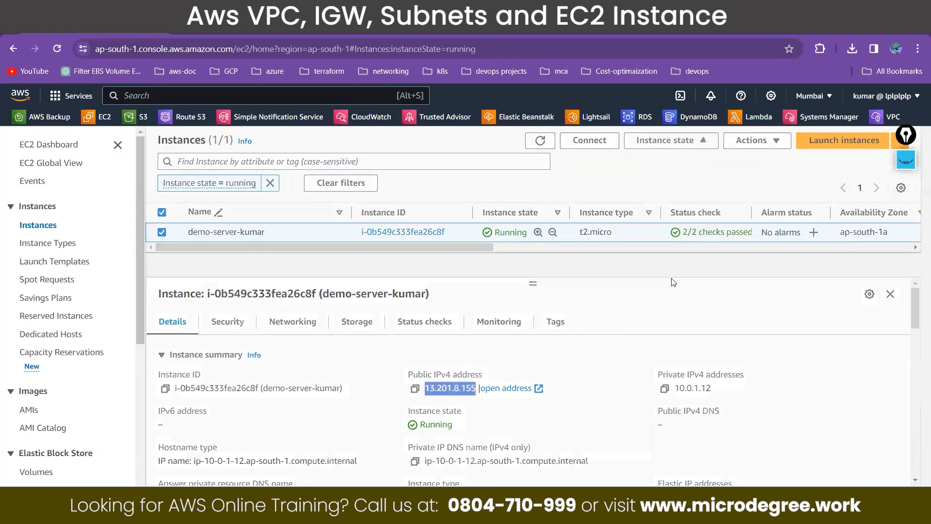
pyautogui.click(685, 360)
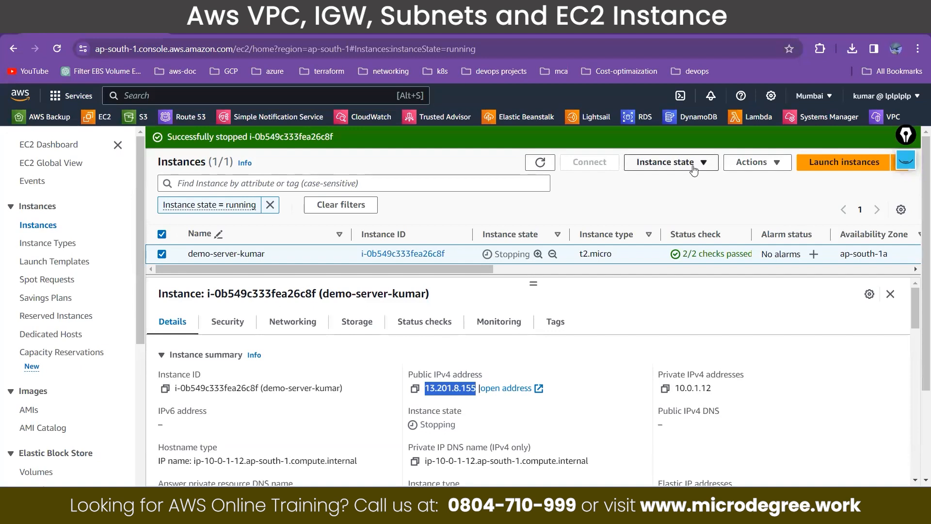
# Step: Check the state actions offered for the stopping instance, dismiss them, and refresh the instances list
pyautogui.click(668, 162)
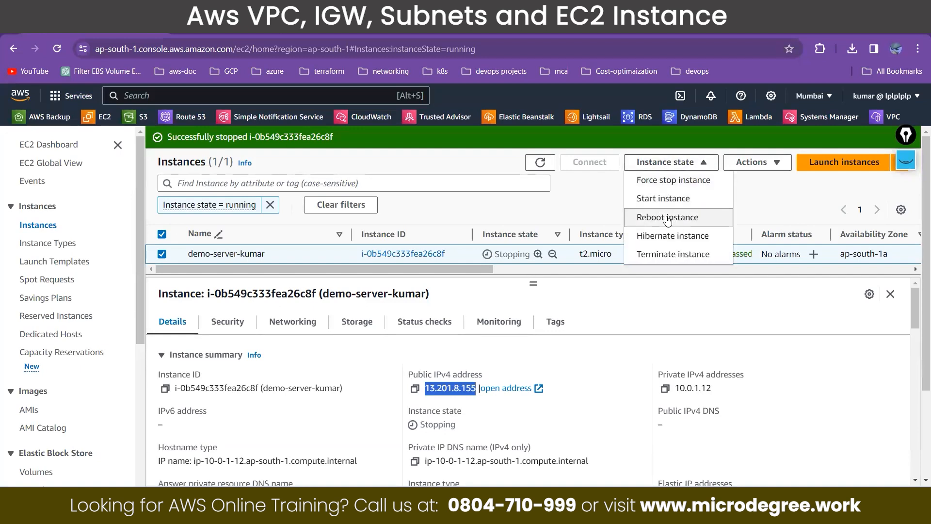
pyautogui.click(625, 286)
pyautogui.click(540, 162)
pyautogui.click(540, 162)
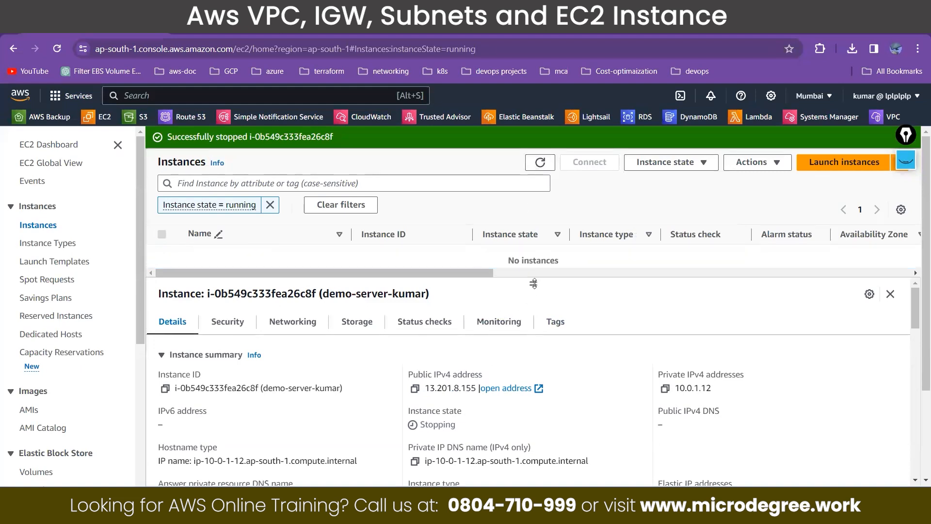
# Step: Remove the running-state filter from the instances list and start the stopped demo server instance
pyautogui.click(270, 205)
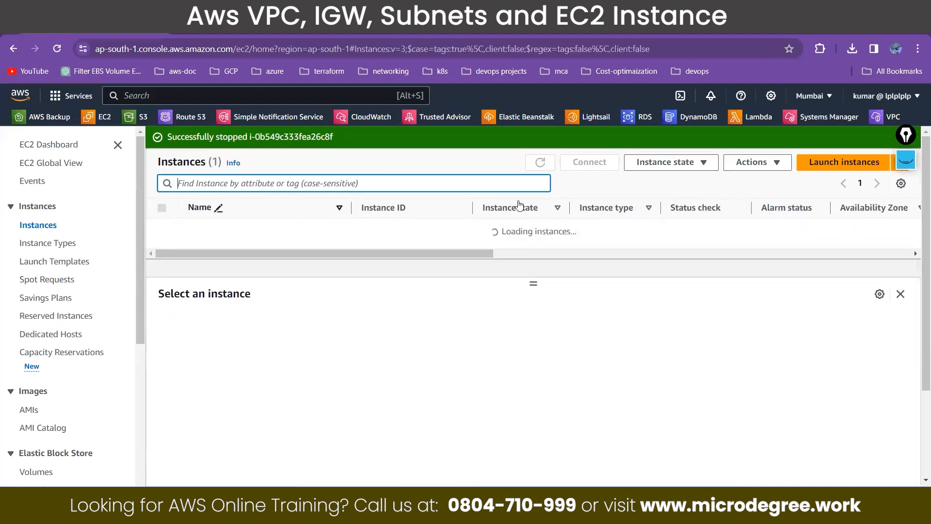
pyautogui.click(162, 228)
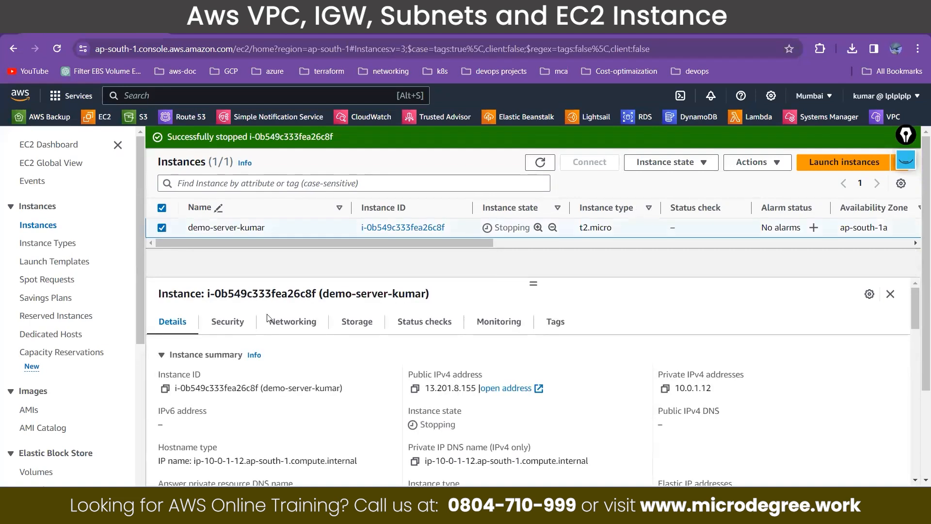
pyautogui.click(541, 162)
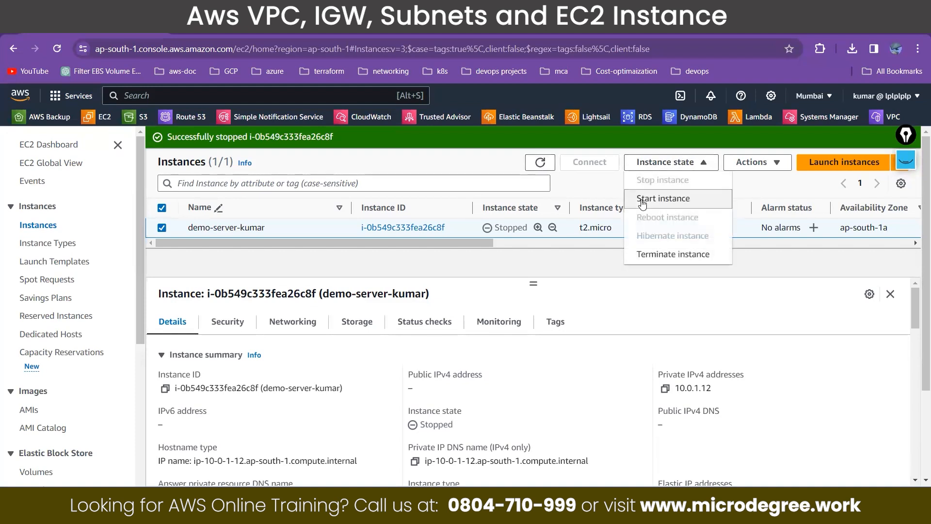
pyautogui.click(642, 203)
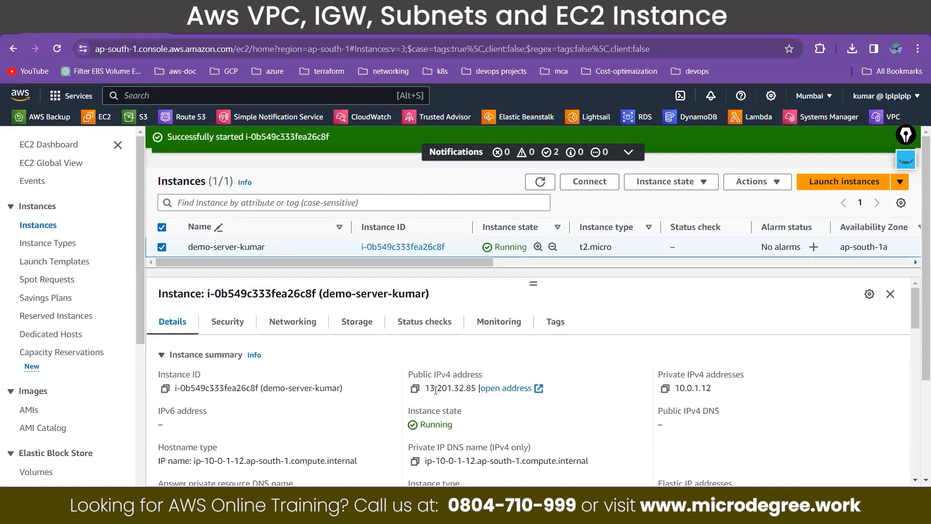
# Step: Copy the restarted instance's public IPv4 address 13.201.32.85 and dismiss the start notification
pyautogui.click(414, 388)
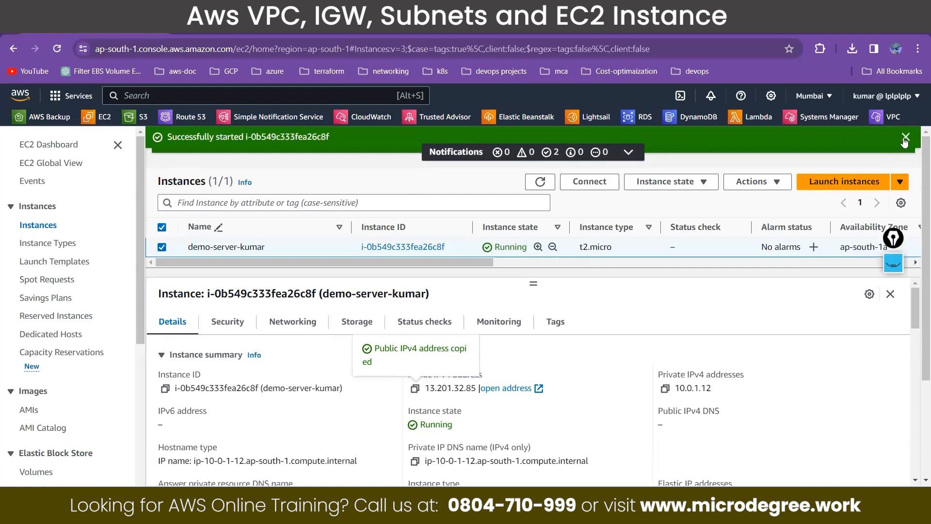
pyautogui.click(903, 140)
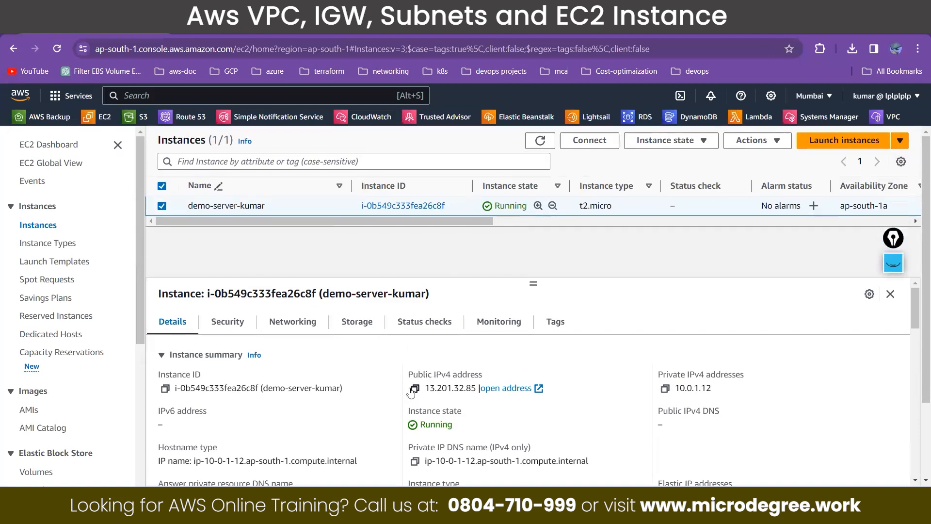
pyautogui.moveTo(405, 376); pyautogui.dragTo(484, 375)
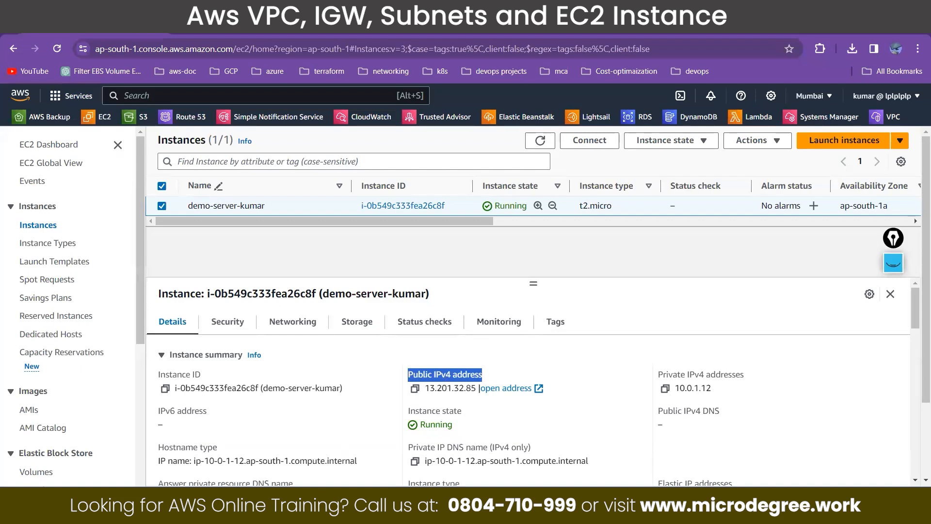
# Step: In the Notepad notes, add "elatsic ip address -> static public ip address" below "aws VPC" and return to the AWS console
pyautogui.click(261, 509)
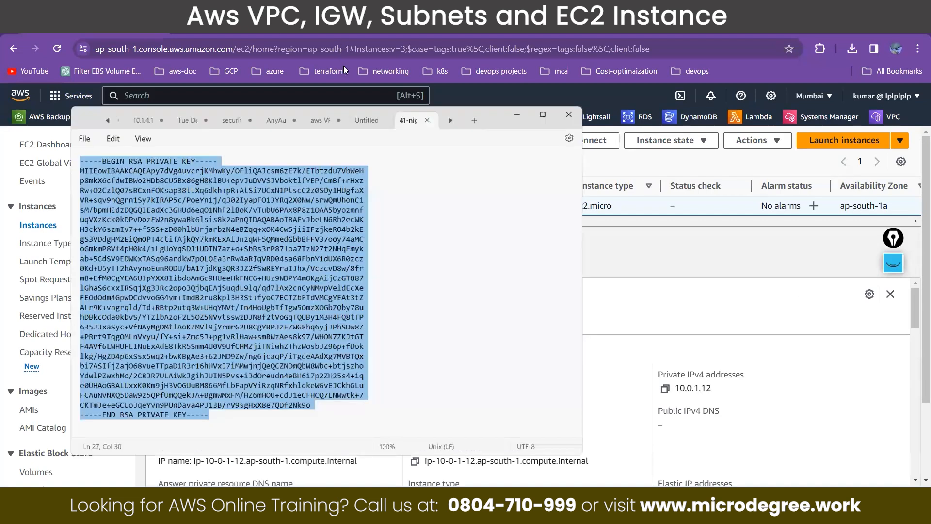
pyautogui.click(383, 84)
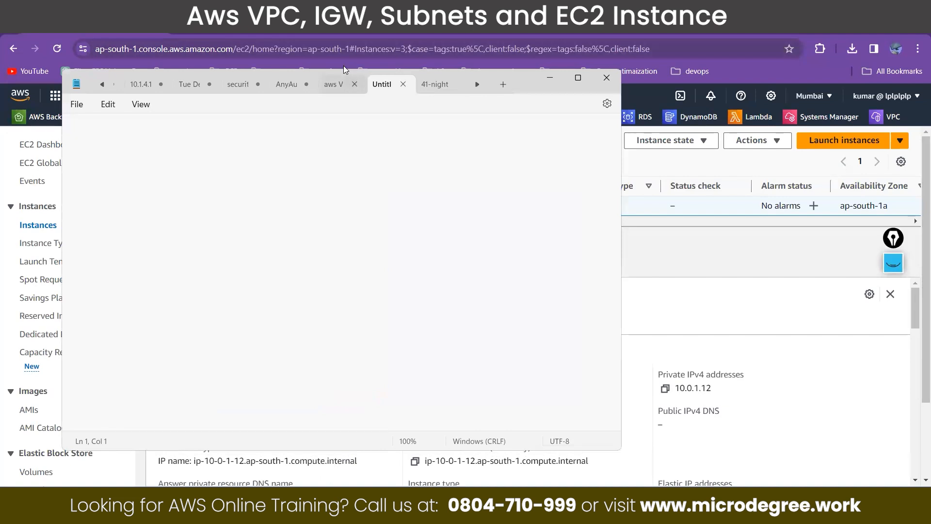
pyautogui.click(334, 84)
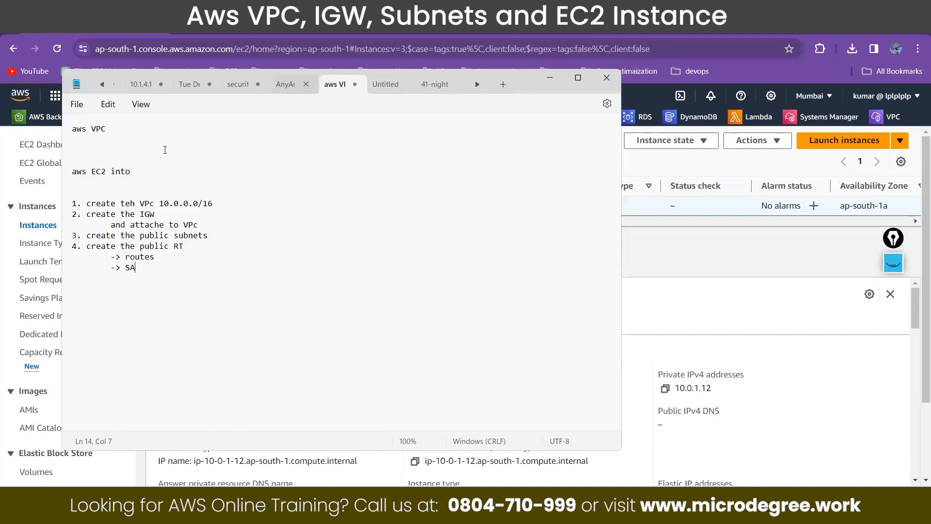
pyautogui.click(76, 151)
pyautogui.write('elatsic ip address -> static ')
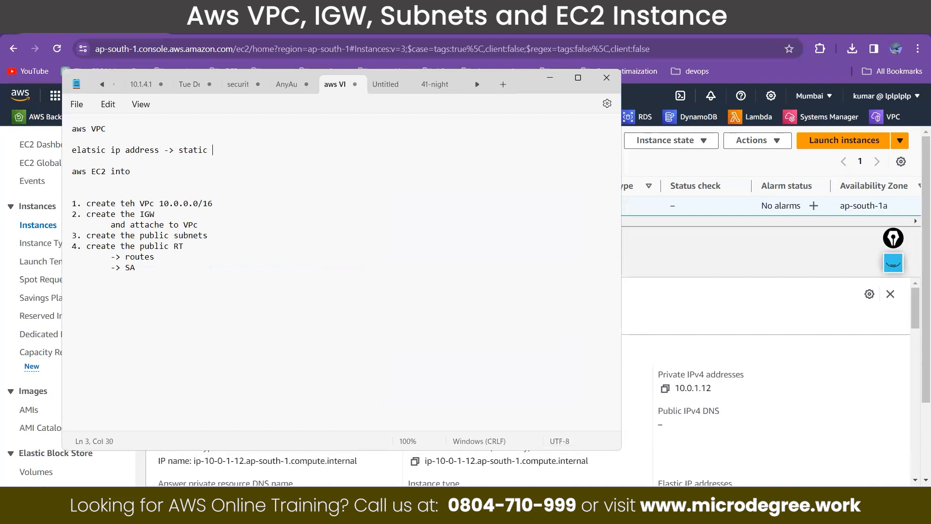
pyautogui.write('public ip address')
pyautogui.moveTo(159, 151); pyautogui.dragTo(68, 156)
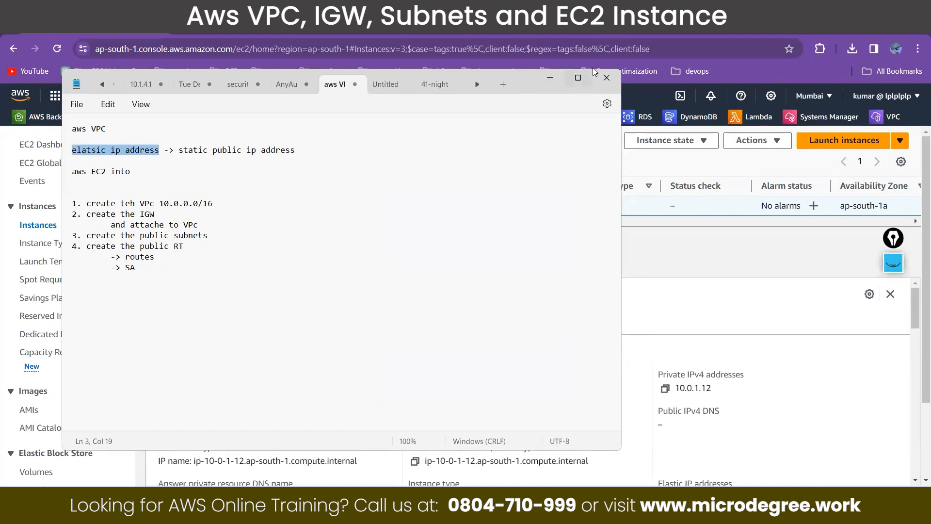
pyautogui.click(550, 78)
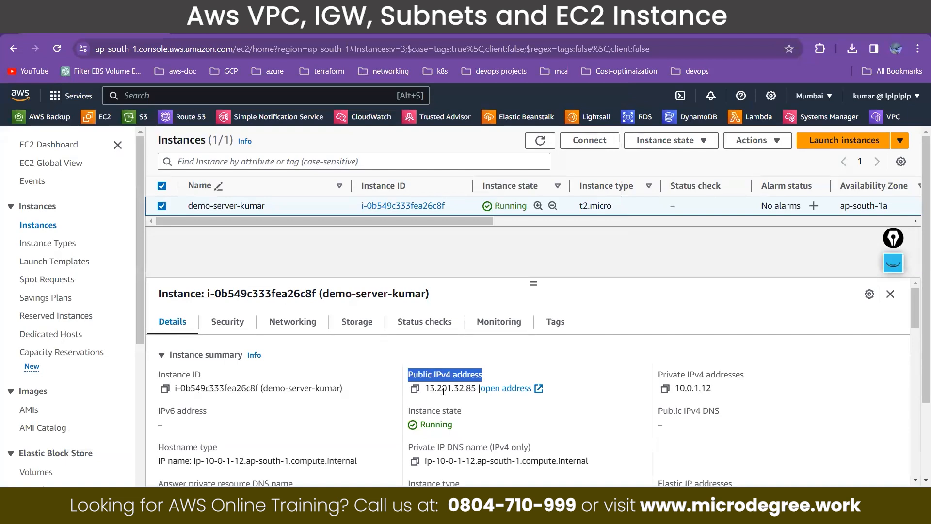
# Step: Highlight the instance's public IPv4 address and open the Elastic IPs page under EC2's network and security resources
pyautogui.moveTo(429, 390); pyautogui.dragTo(476, 391)
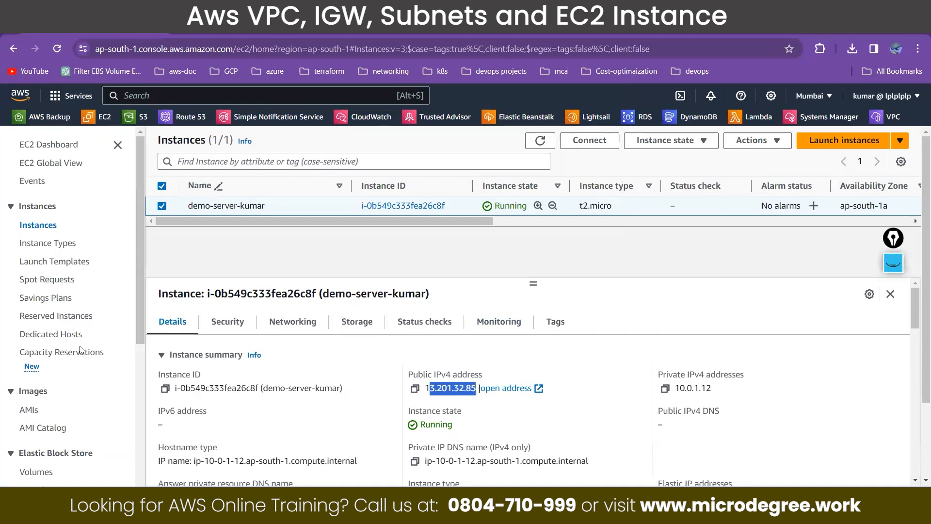
pyautogui.scroll(-3, 80, 354)
pyautogui.scroll(-2, 80, 355)
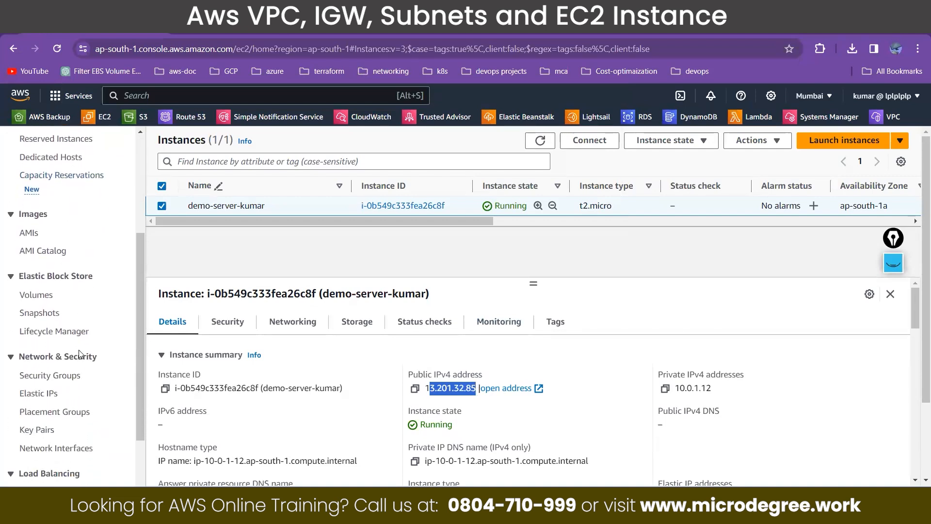
pyautogui.scroll(3, 81, 333)
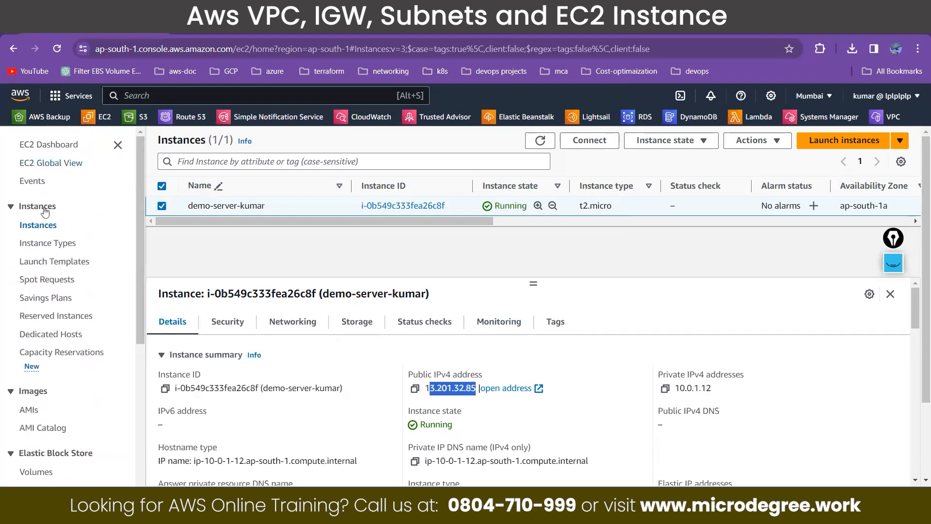
pyautogui.scroll(-5, 53, 354)
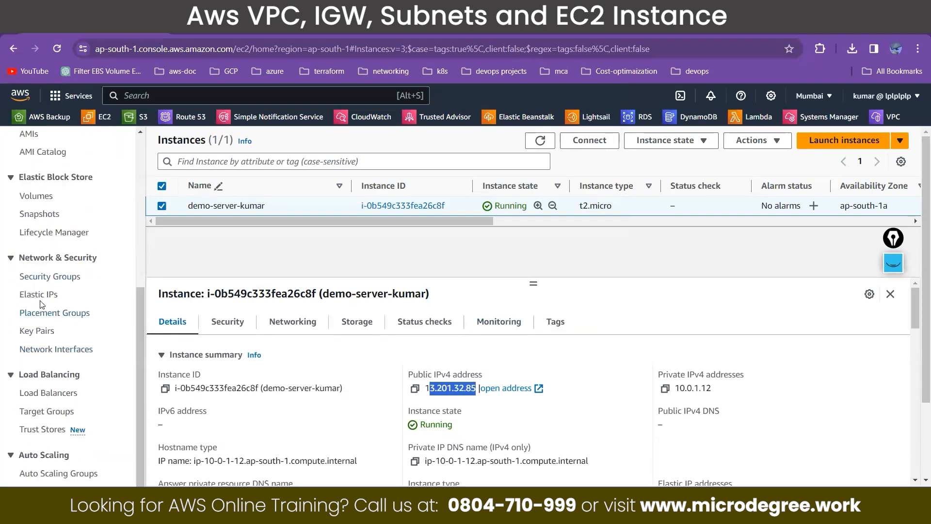
pyautogui.click(44, 297)
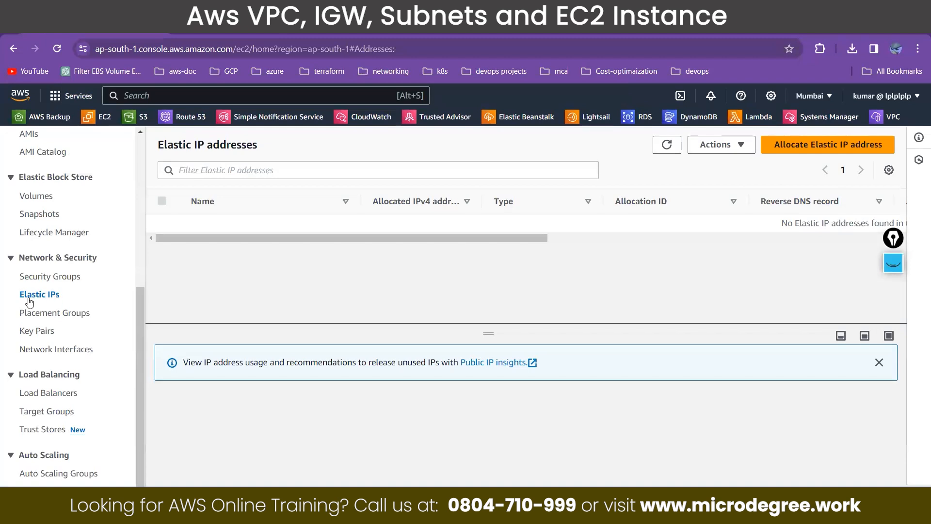
# Step: Allocate an Elastic IP address from Amazon's IPv4 pool in network border group ap-south-1 and clear the address filter
pyautogui.click(814, 145)
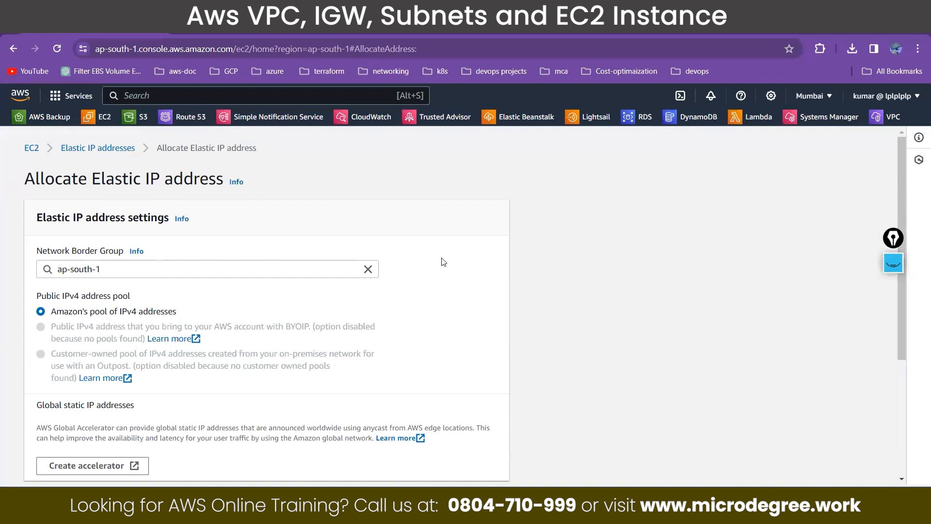
pyautogui.scroll(-4, 285, 373)
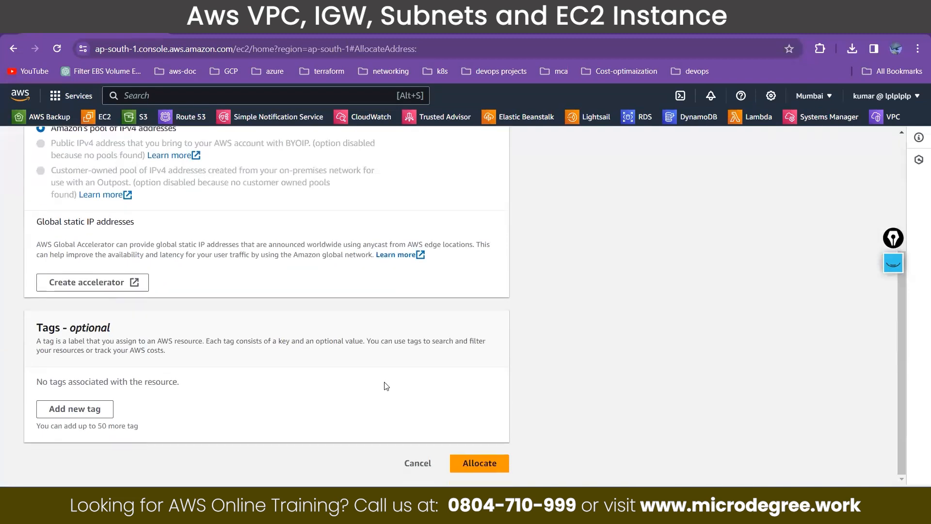
pyautogui.click(467, 463)
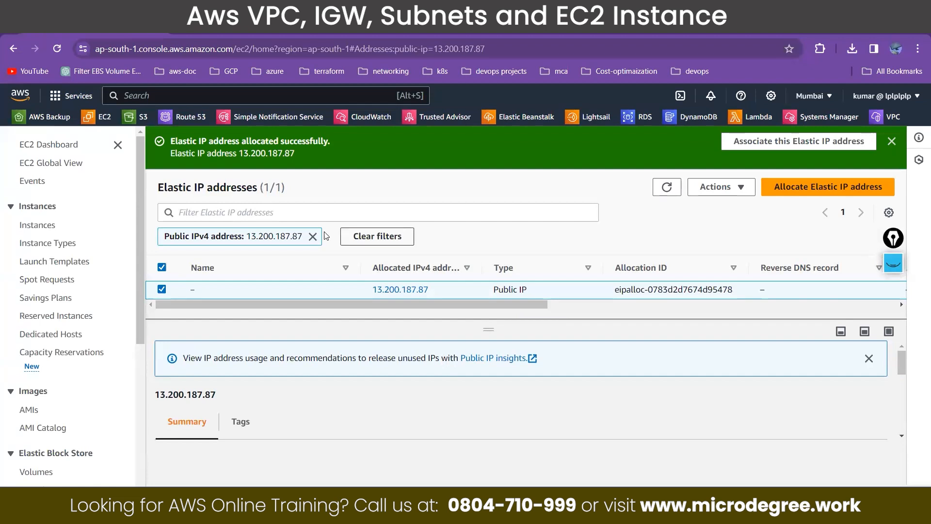
pyautogui.click(313, 237)
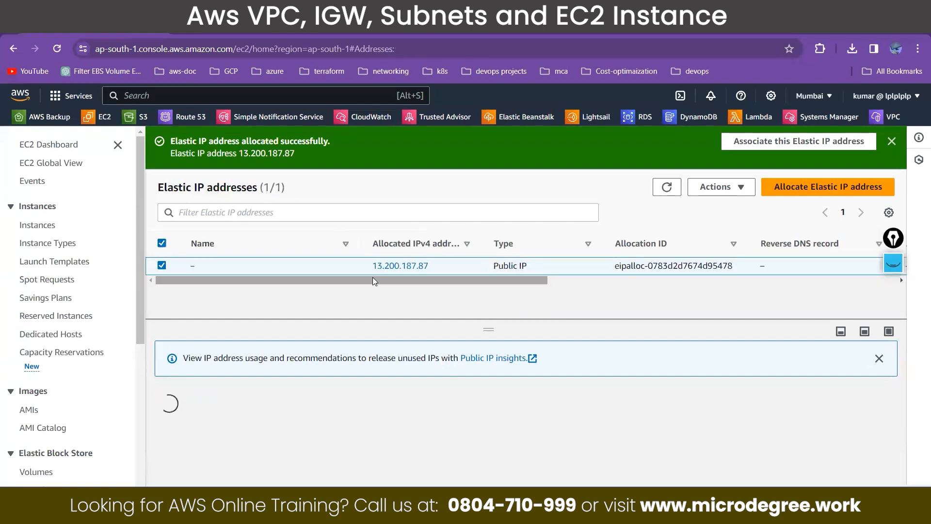
# Step: Associate Elastic IP address 13.200.187.87 with the running demo server instance, using private IP address 10.0.1.12
pyautogui.moveTo(372, 280)
pyautogui.mouseDown()
pyautogui.moveTo(557, 279)
pyautogui.moveTo(374, 273)
pyautogui.mouseUp()
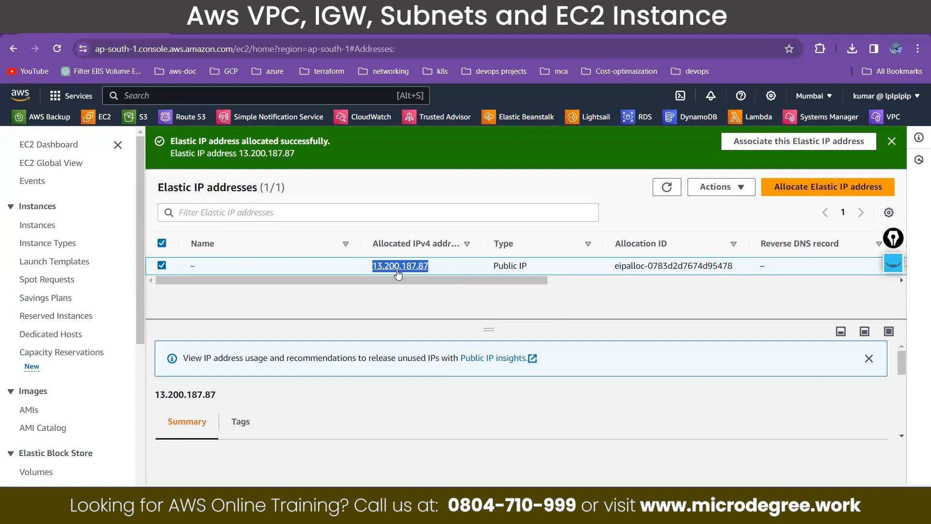
pyautogui.click(716, 188)
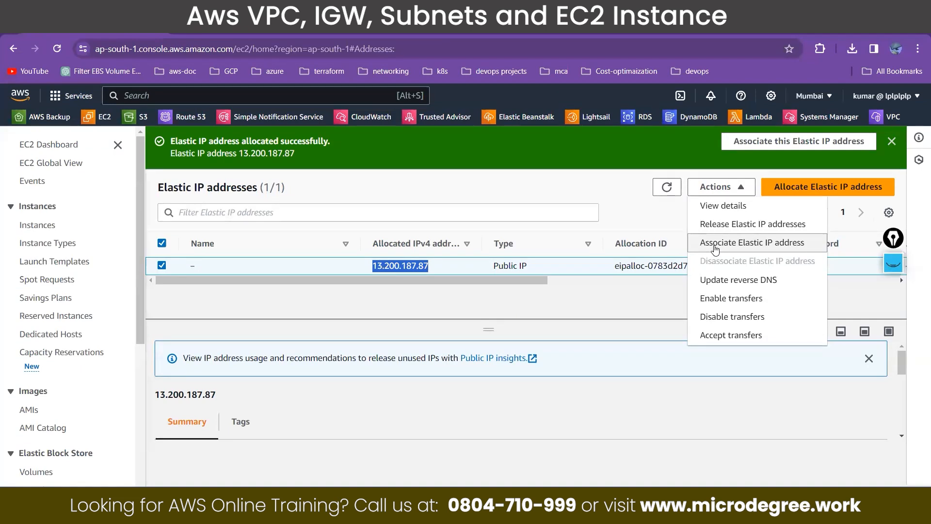
pyautogui.click(715, 248)
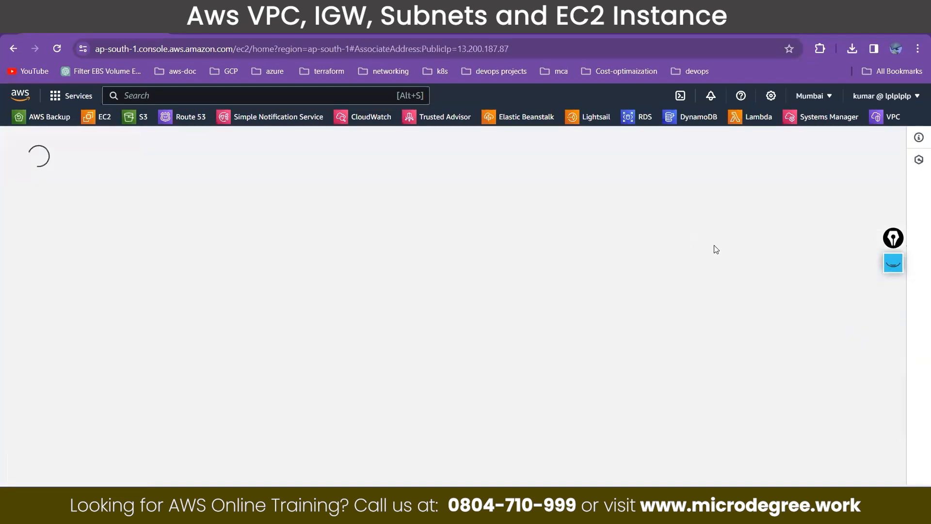
pyautogui.scroll(-2, 434, 273)
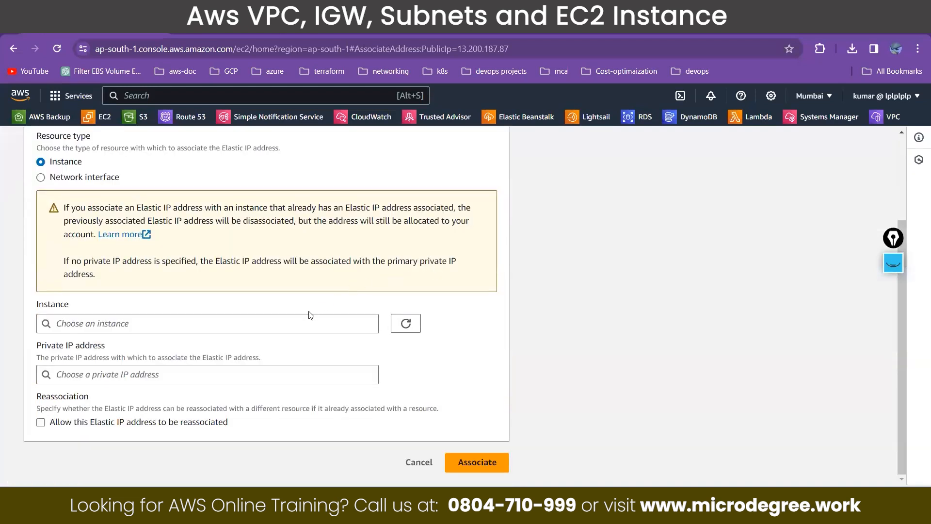
pyautogui.click(296, 323)
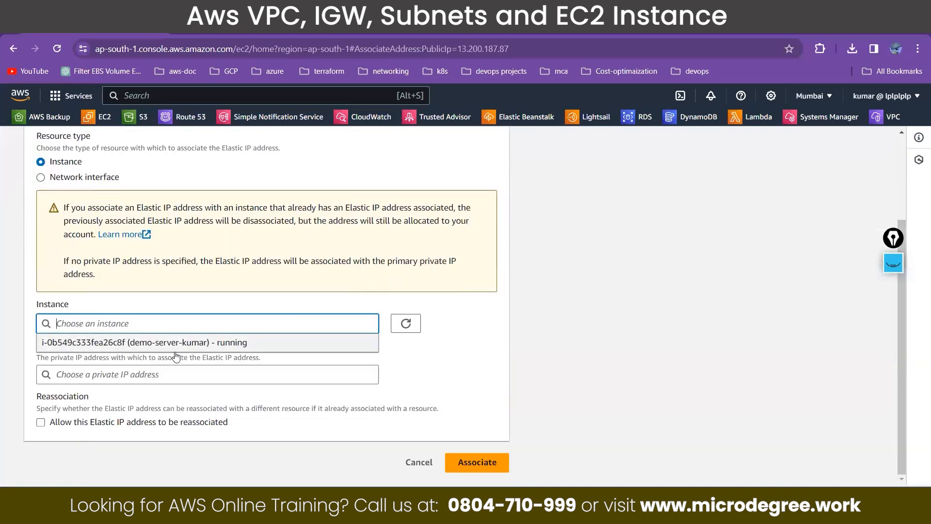
pyautogui.click(186, 342)
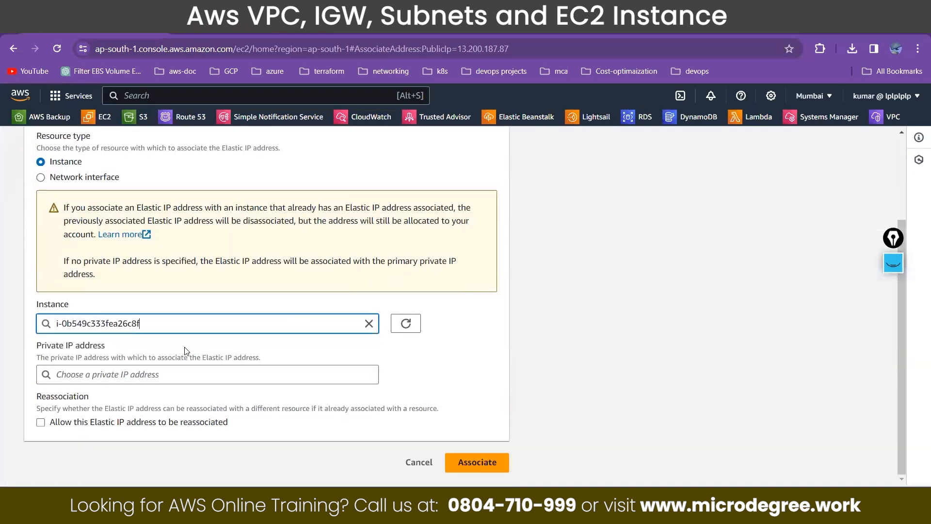
pyautogui.click(146, 374)
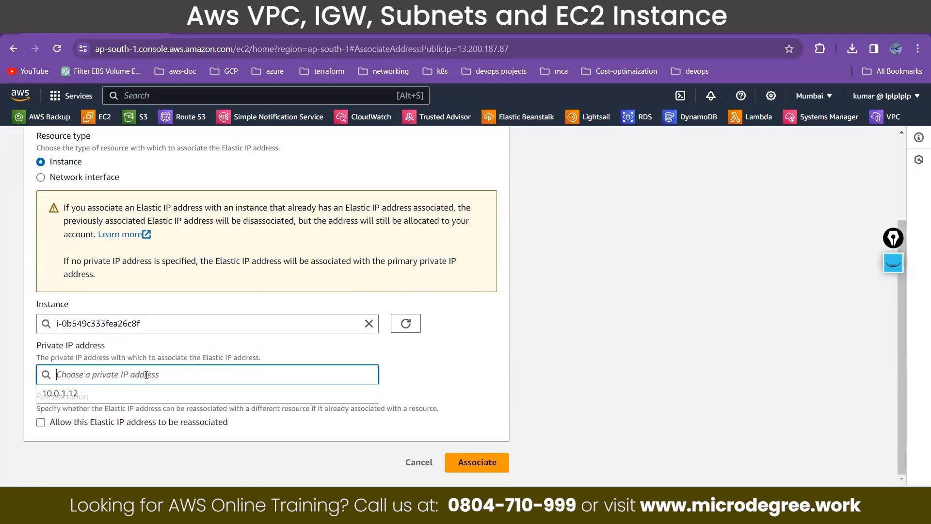
pyautogui.click(84, 394)
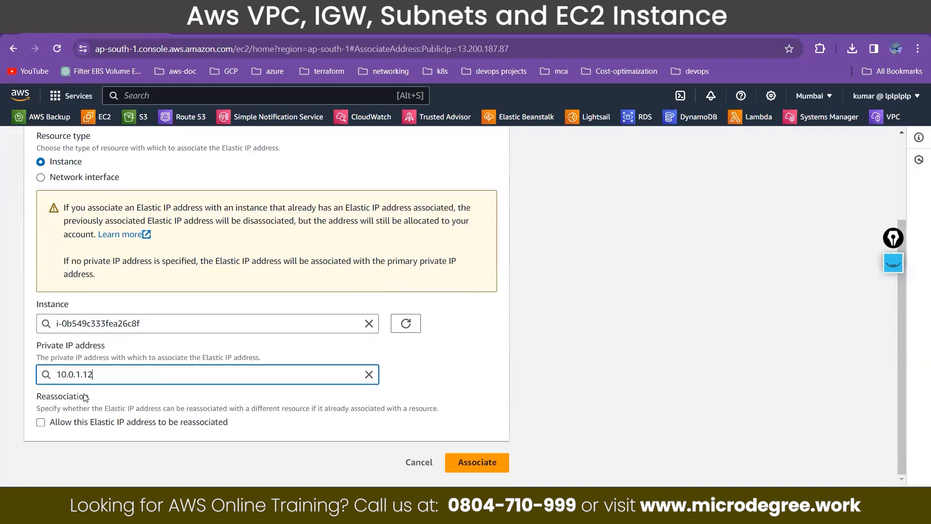
pyautogui.click(479, 465)
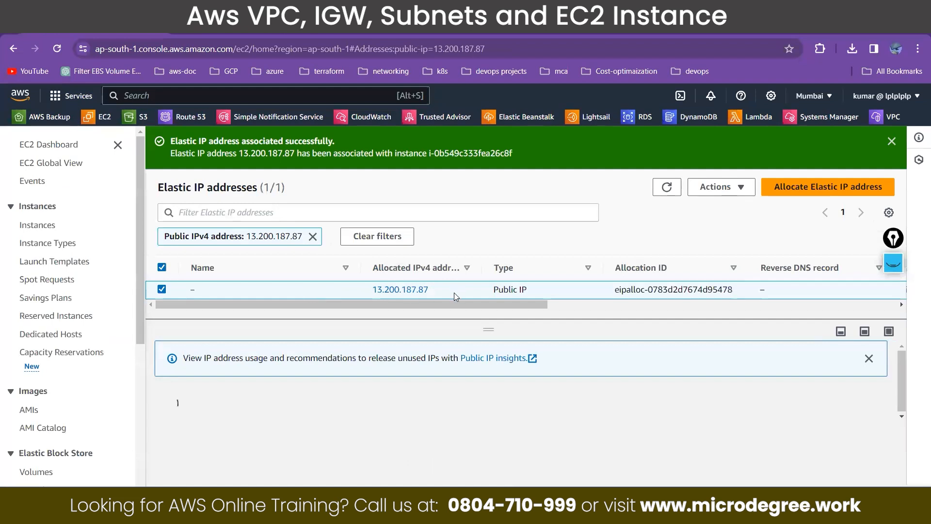
# Step: Open the instance associated with the Elastic IP, select it, and copy its public IPv4 address 13.200.187.87
pyautogui.moveTo(431, 305); pyautogui.dragTo(600, 304)
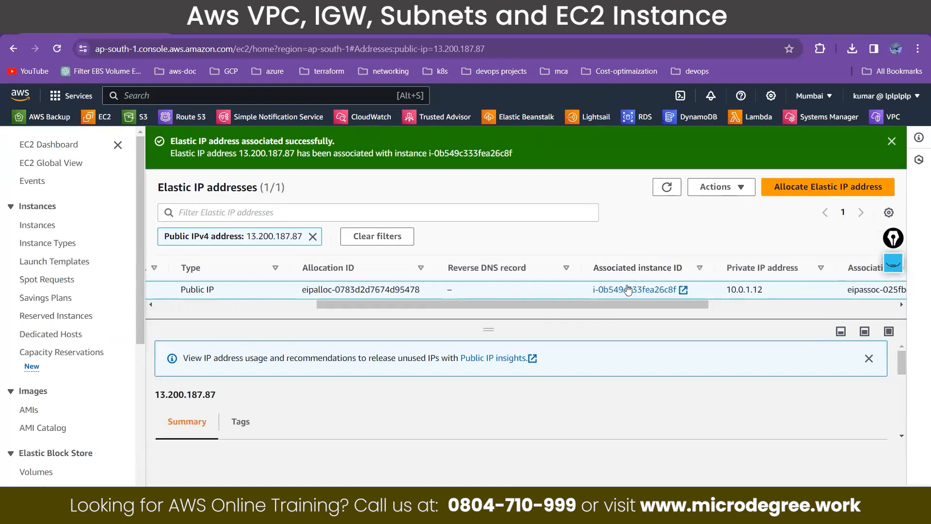
pyautogui.click(628, 289)
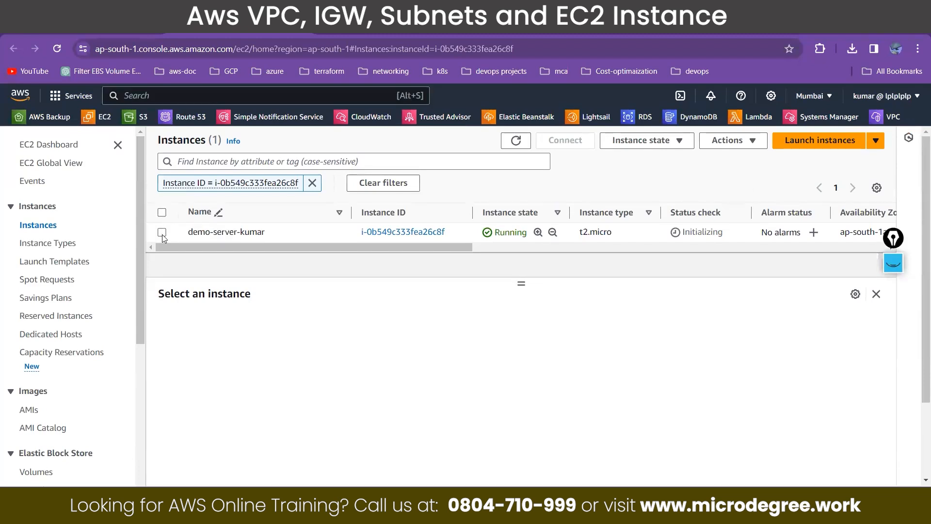
pyautogui.click(162, 232)
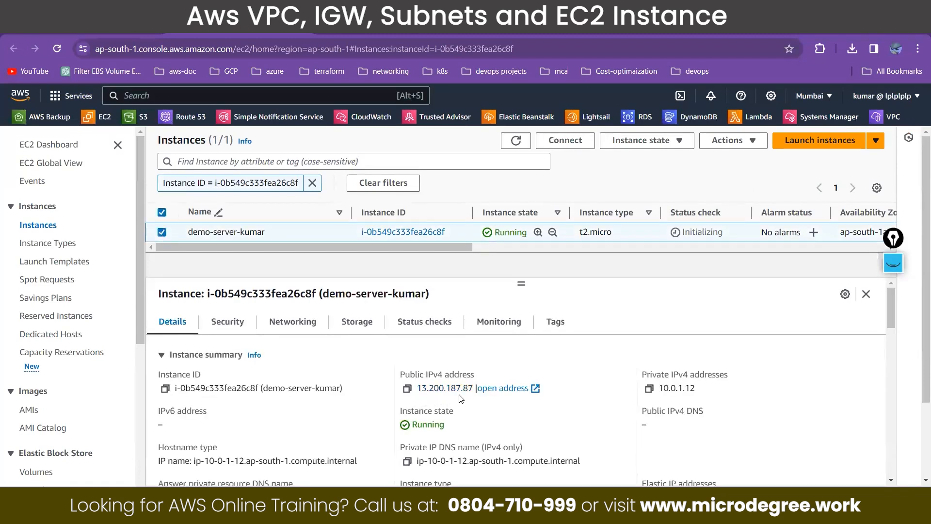
pyautogui.click(408, 389)
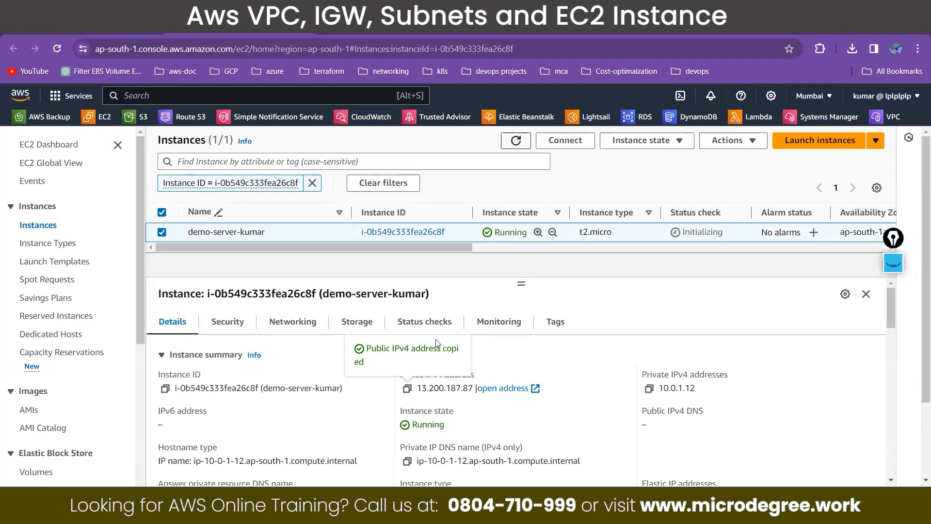
# Step: Stop the running demo server instance and confirm the stop
pyautogui.moveTo(557, 365); pyautogui.dragTo(588, 136)
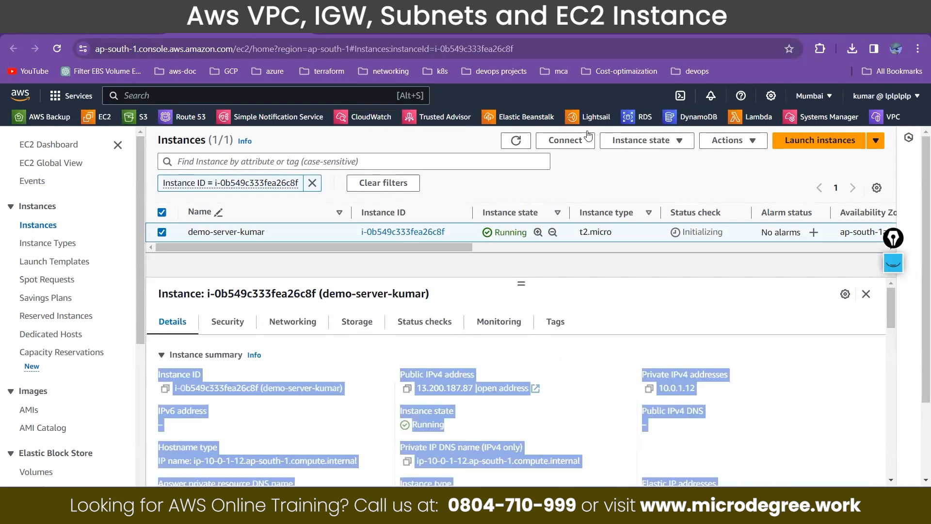
pyautogui.click(552, 359)
pyautogui.click(620, 143)
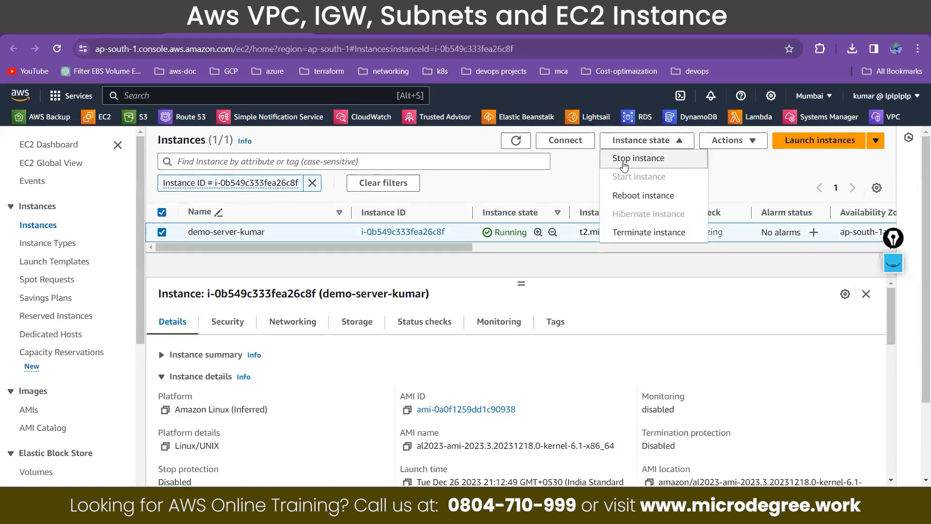
pyautogui.click(624, 160)
pyautogui.click(683, 359)
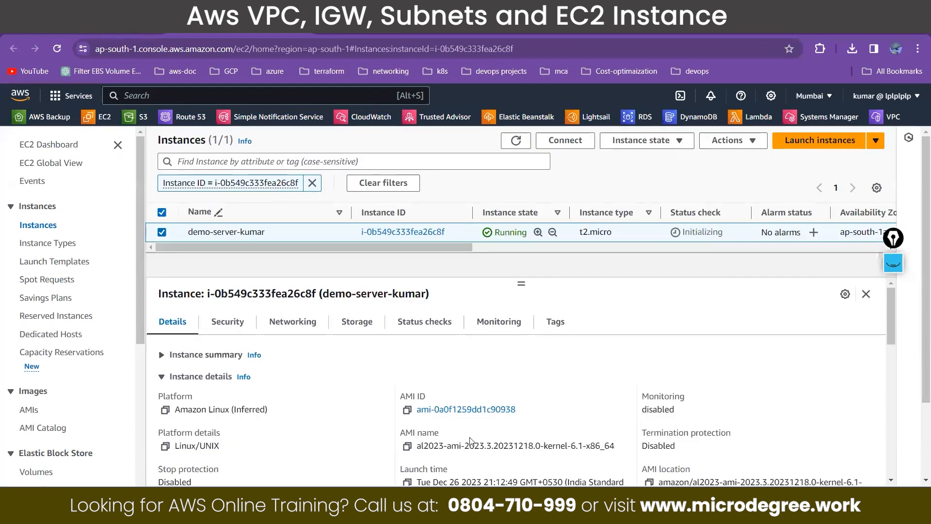
# Step: Expand the instance summary, refresh the stopping instance's state, and highlight its public IPv4 address
pyautogui.click(202, 357)
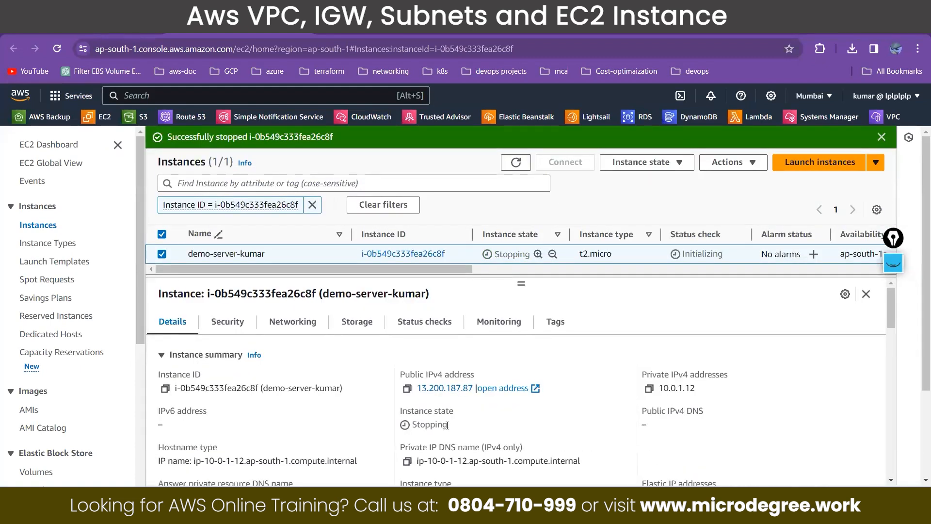
pyautogui.moveTo(451, 429); pyautogui.dragTo(412, 427)
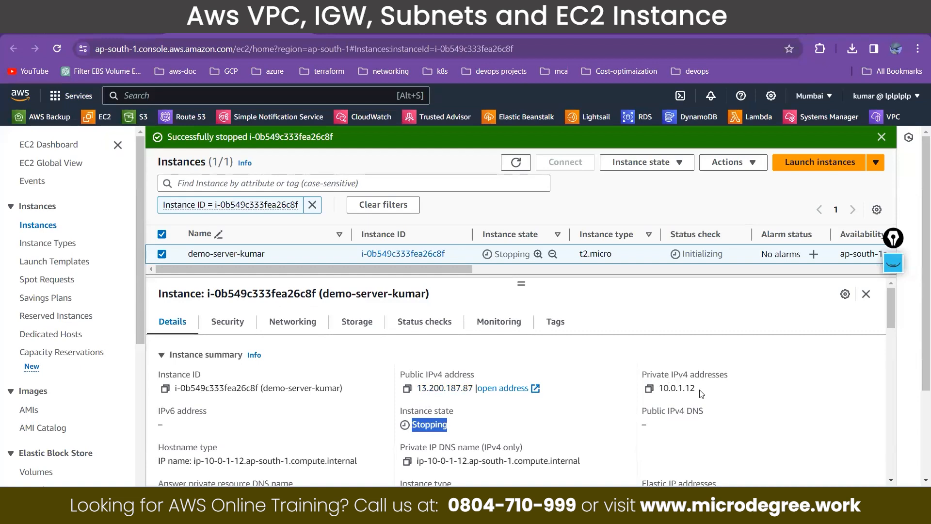
pyautogui.click(515, 163)
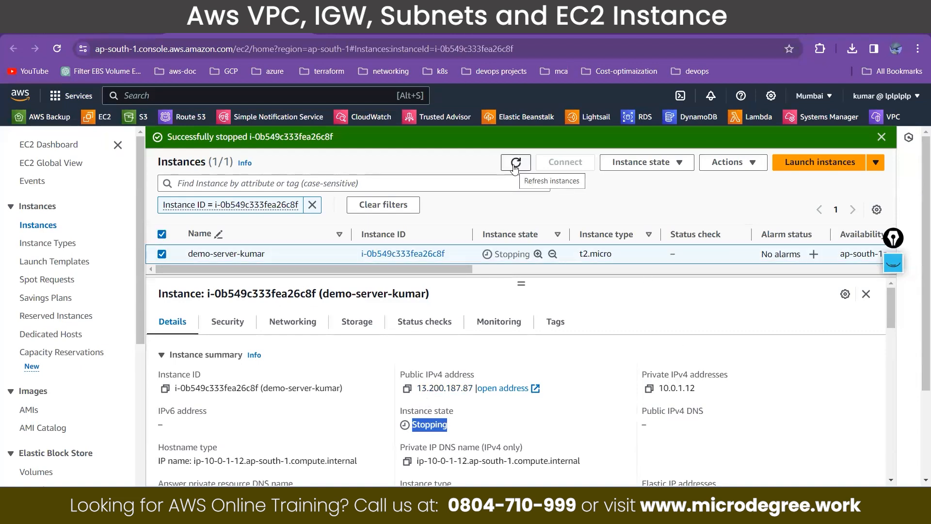
pyautogui.click(516, 165)
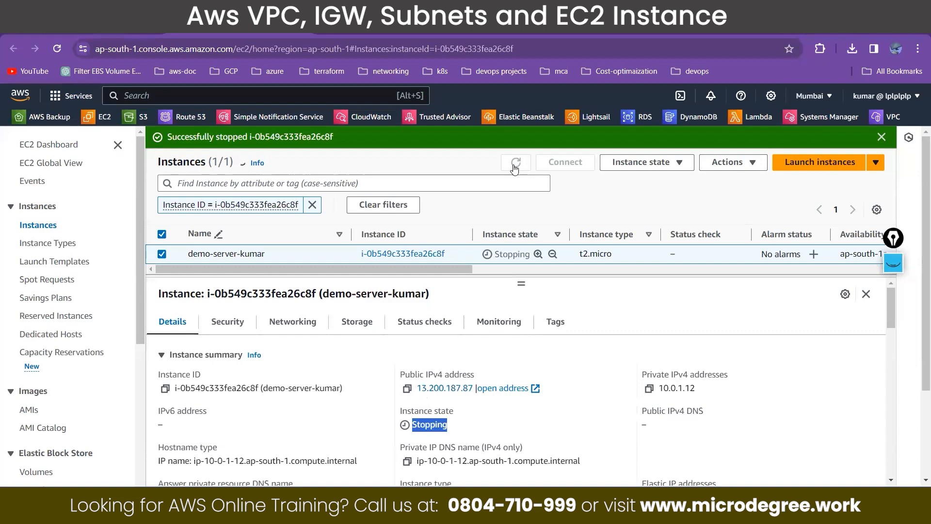
pyautogui.click(515, 165)
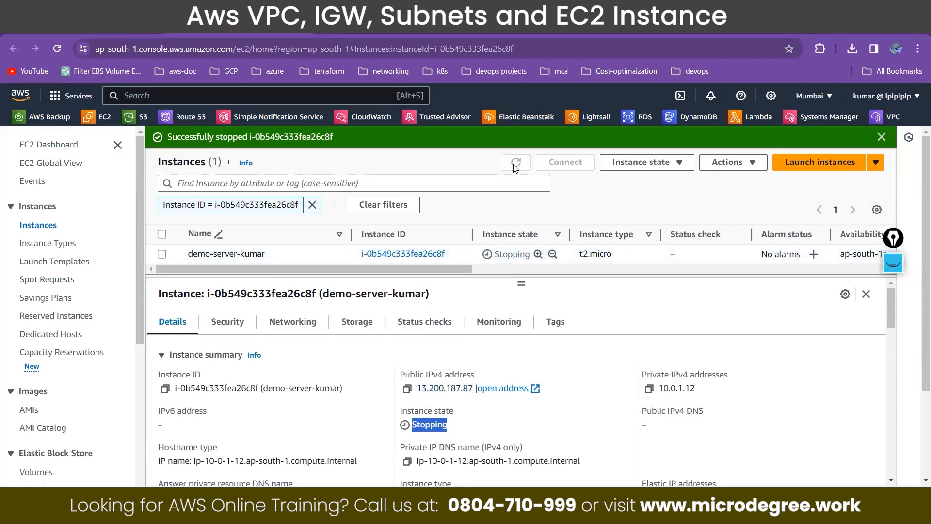
pyautogui.click(516, 165)
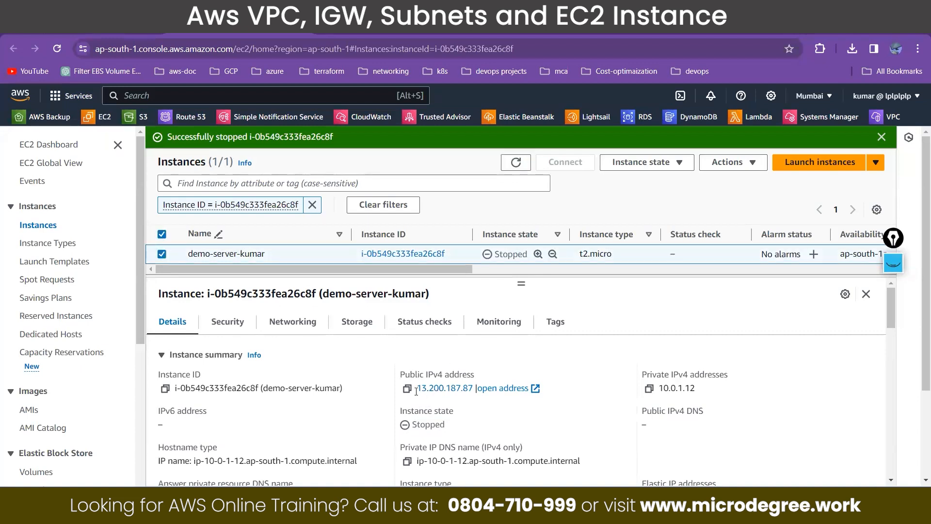
pyautogui.moveTo(416, 391); pyautogui.dragTo(476, 388)
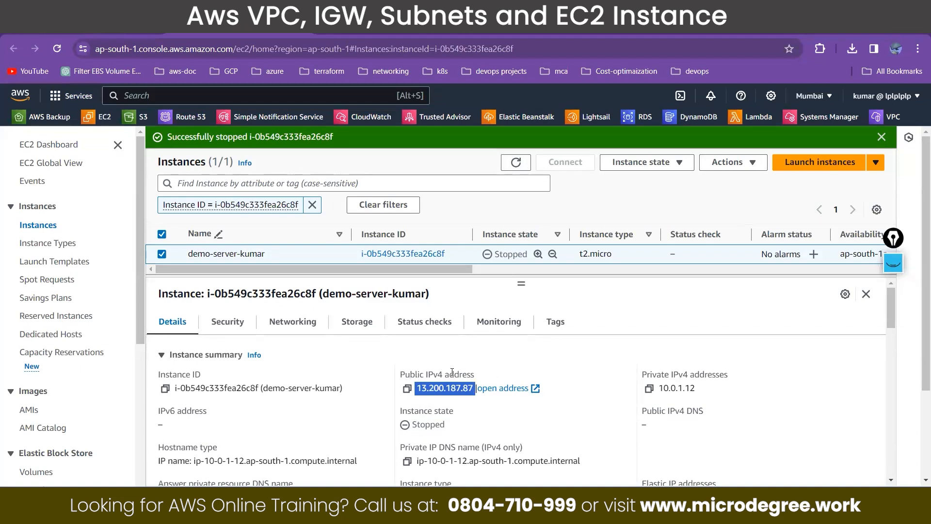
# Step: Start the stopped demo server instance again and refresh the instance list to check its state and public IPv4 address
pyautogui.click(623, 168)
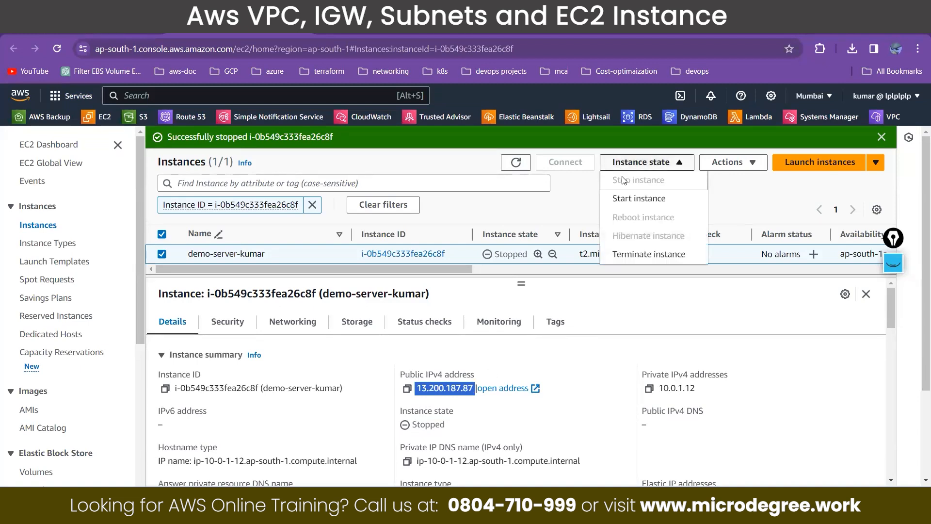
pyautogui.click(622, 198)
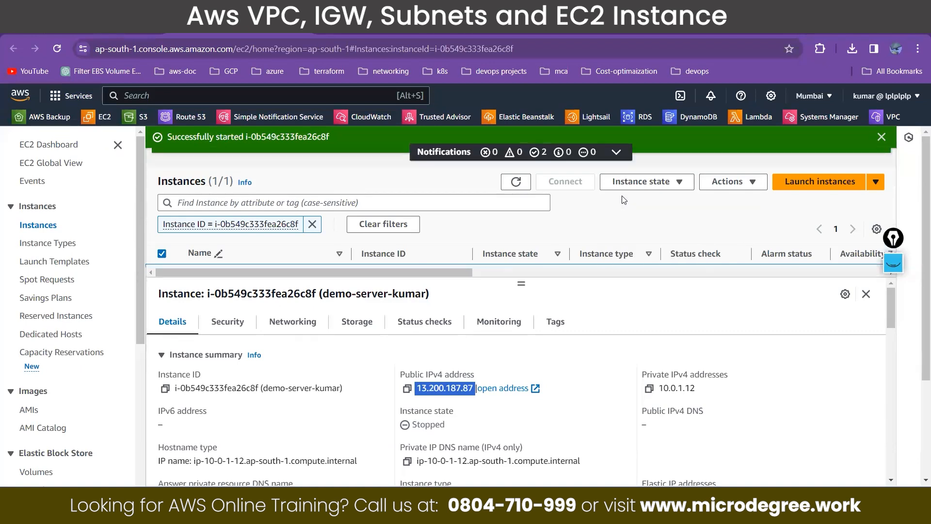
pyautogui.click(880, 138)
pyautogui.click(880, 137)
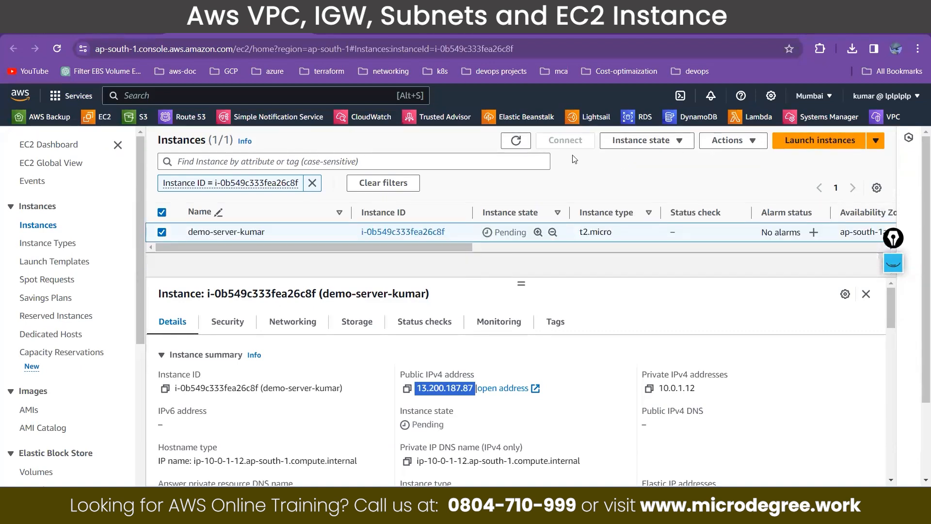
pyautogui.click(516, 140)
pyautogui.click(515, 142)
pyautogui.click(516, 141)
pyautogui.click(516, 142)
pyautogui.click(517, 144)
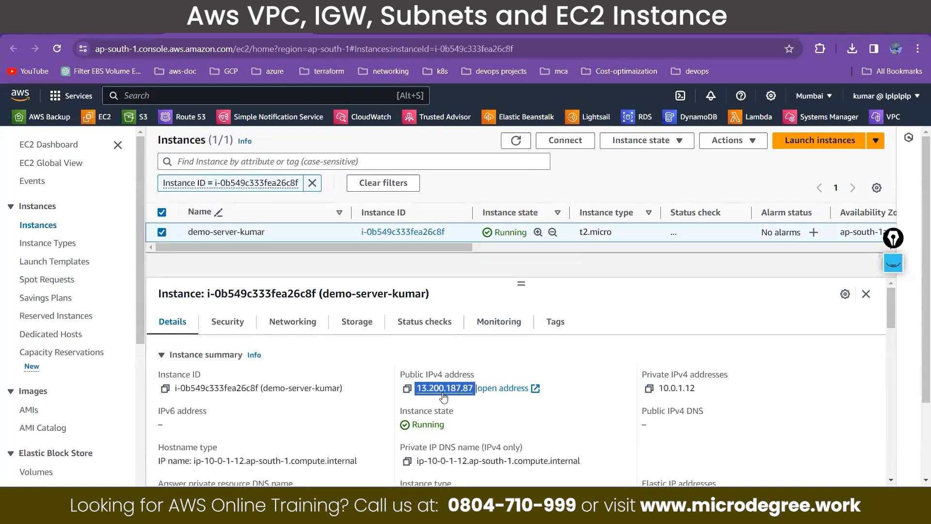
# Step: Terminate the demo server instance, deselect it, and refresh the instance list
pyautogui.click(664, 143)
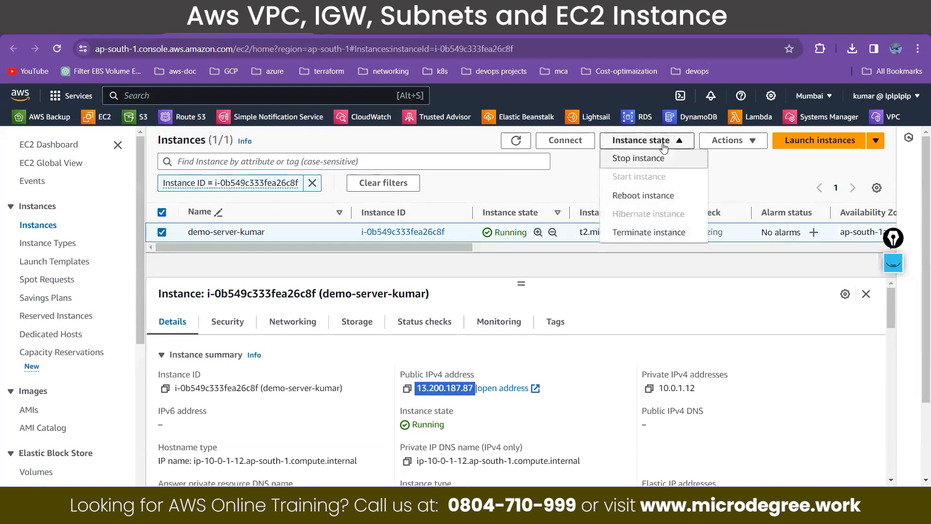
pyautogui.click(636, 237)
pyautogui.click(731, 432)
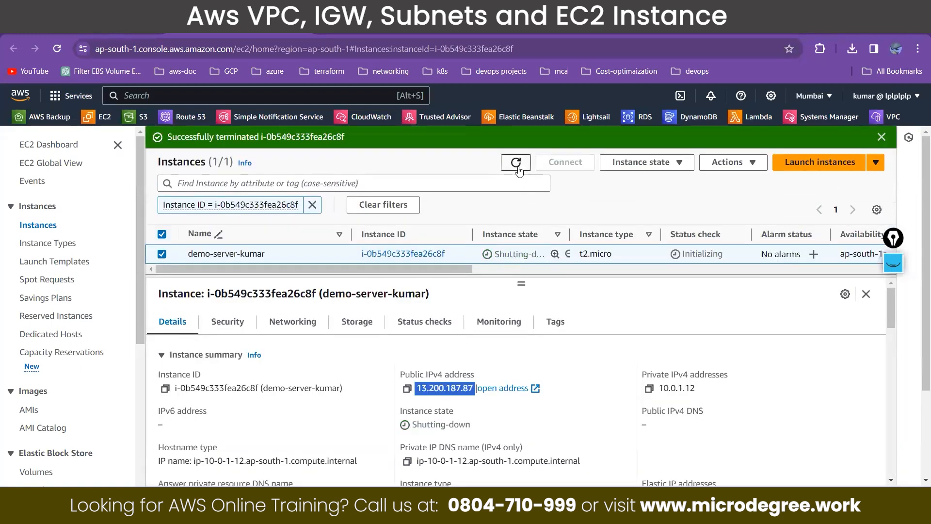
pyautogui.click(517, 163)
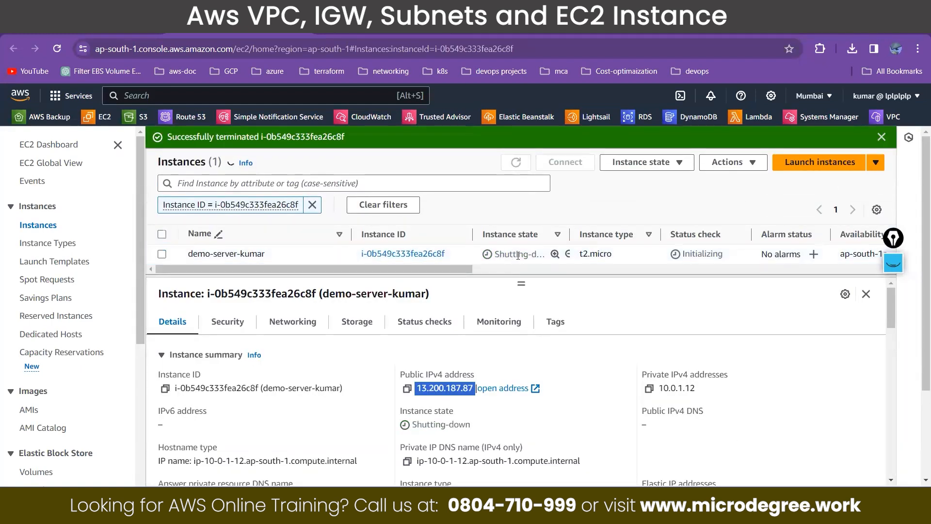
pyautogui.click(162, 254)
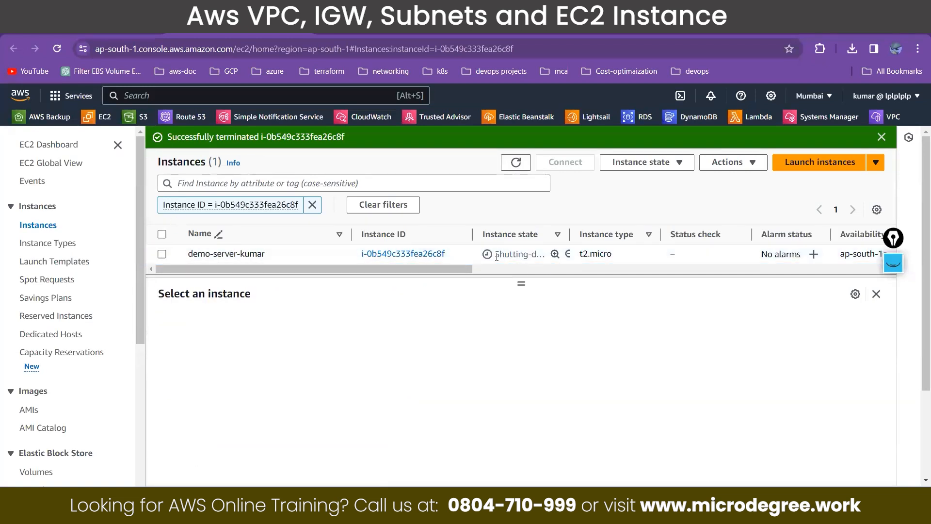
pyautogui.click(516, 163)
# Step: Open the Elastic IPs page and try to release Elastic IP address 13.200.187.87
pyautogui.scroll(-2, 43, 375)
pyautogui.scroll(-2, 44, 374)
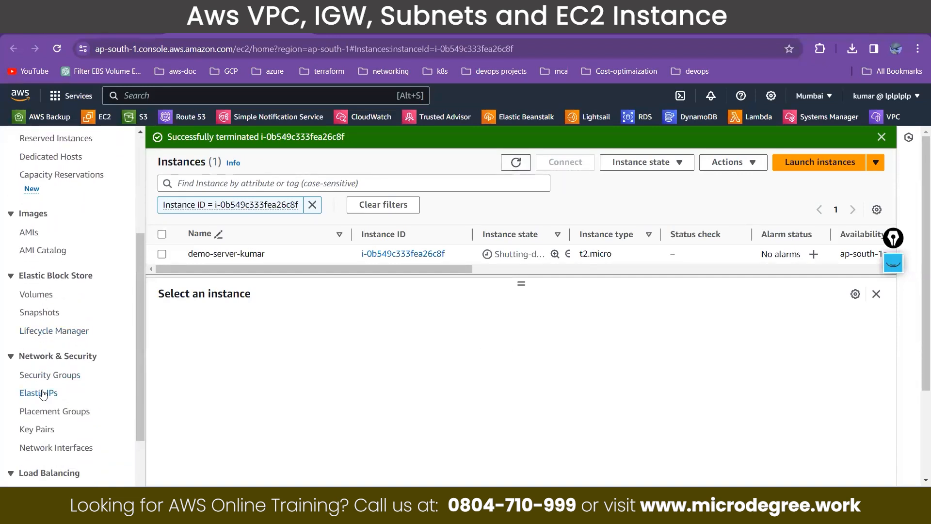
pyautogui.click(42, 393)
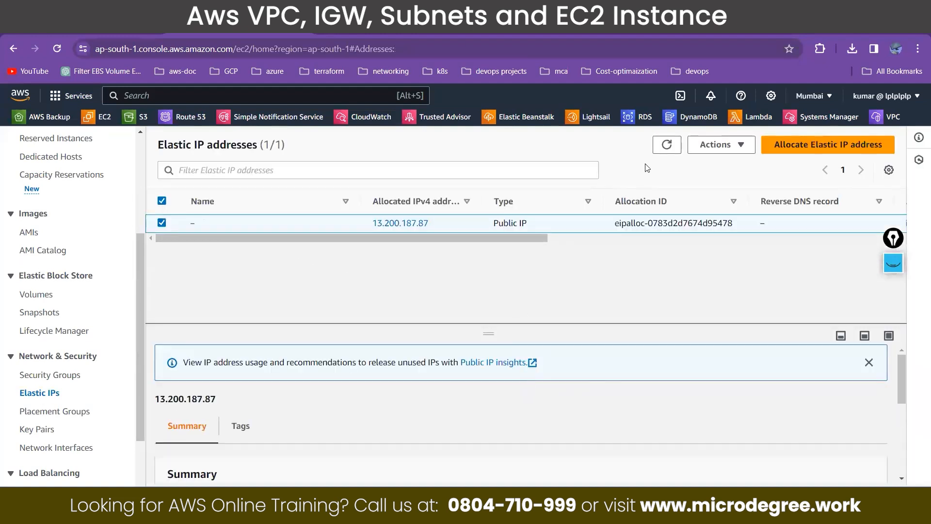
pyautogui.click(706, 150)
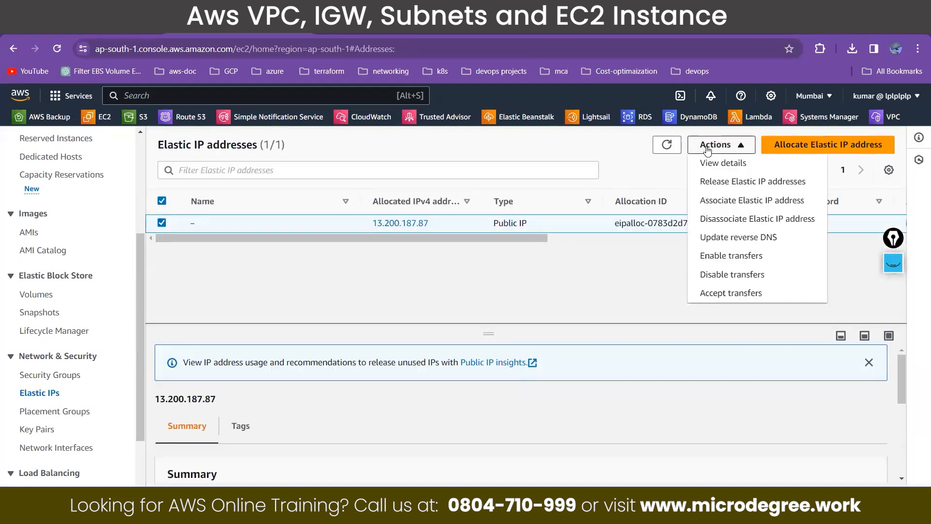
pyautogui.click(722, 182)
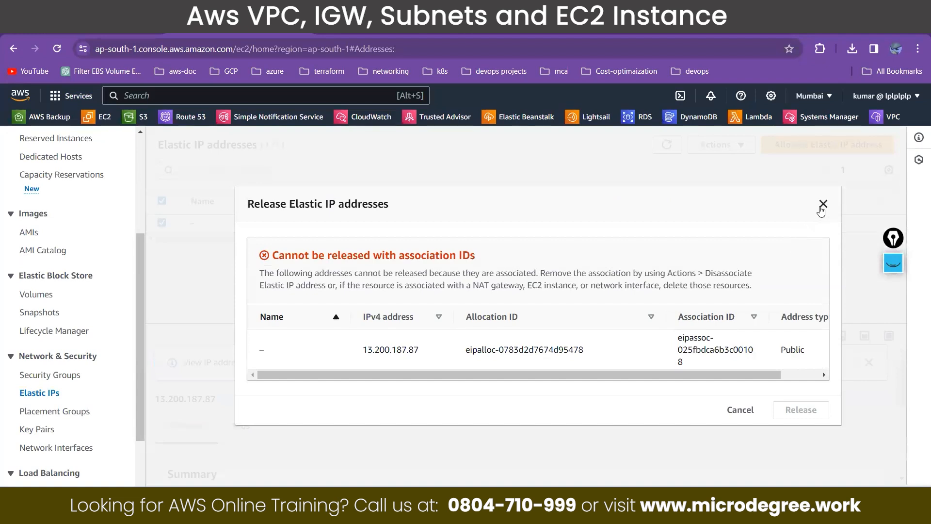
pyautogui.click(823, 203)
# Step: Return to the instances list and refresh it to check the state of the demo server being terminated
pyautogui.scroll(4, 62, 245)
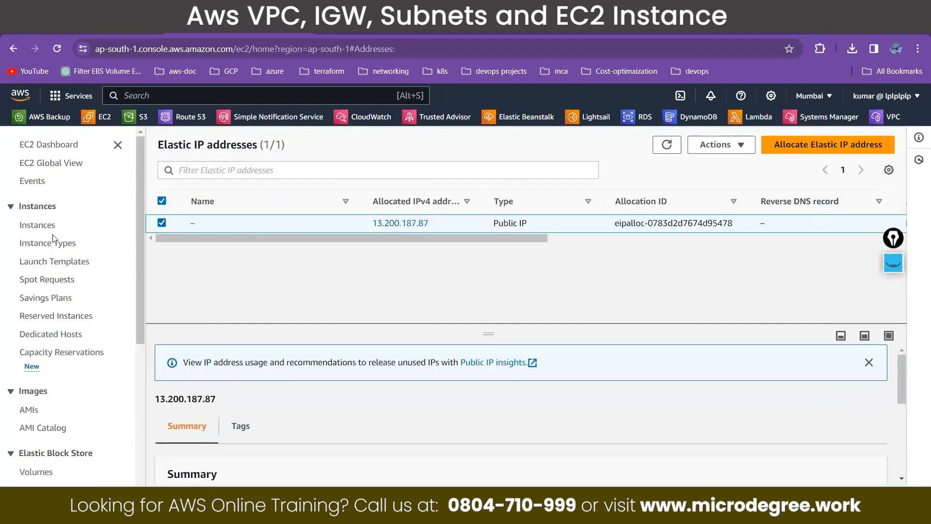
pyautogui.click(38, 225)
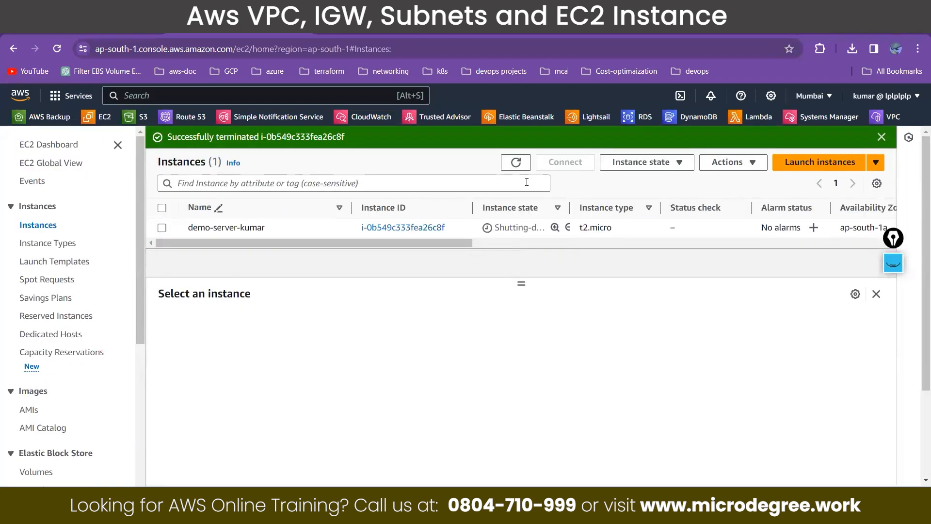
pyautogui.click(517, 163)
pyautogui.click(517, 163)
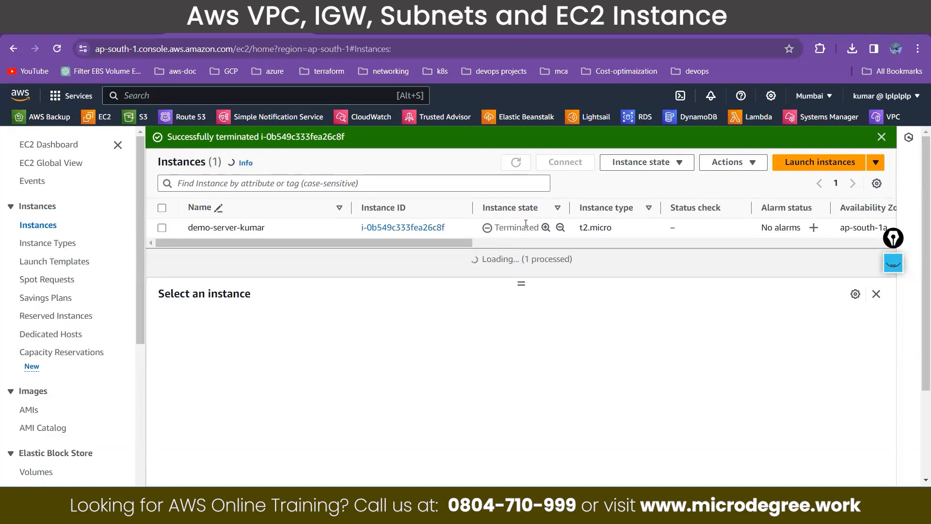
pyautogui.click(516, 164)
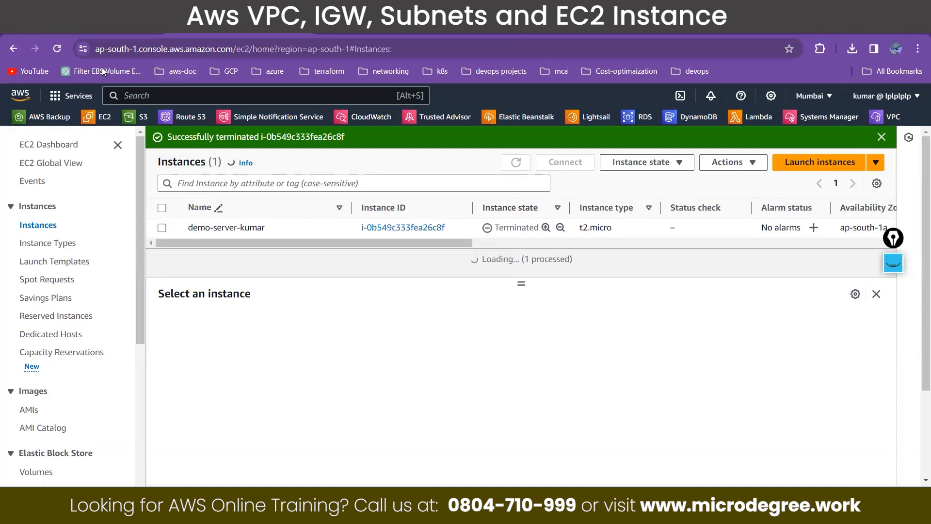
pyautogui.click(55, 42)
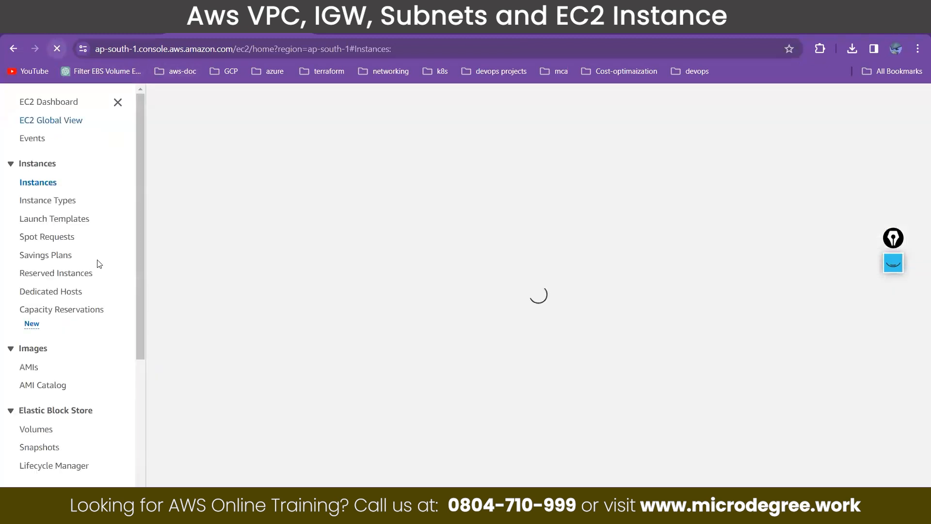
# Step: Reopen the Elastic IPs page and release Elastic IP address 13.200.187.87 from the account
pyautogui.scroll(-3, 76, 376)
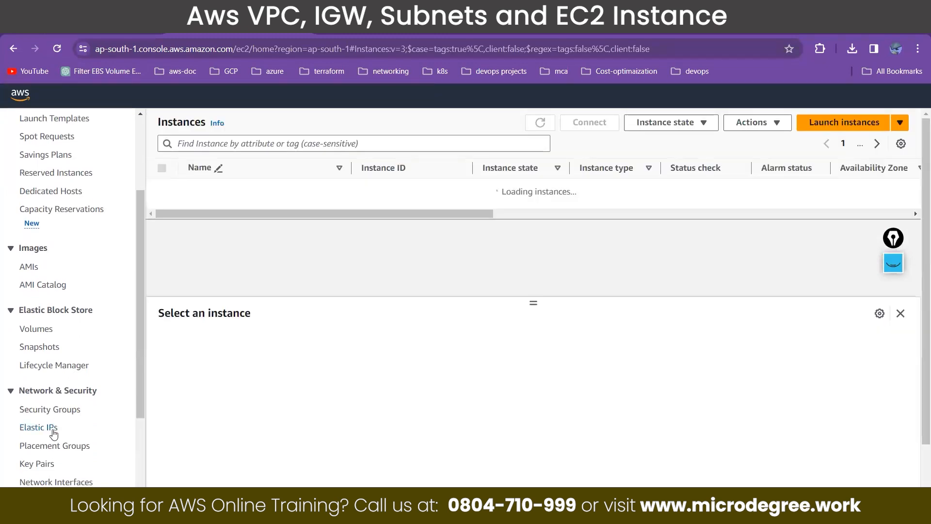
pyautogui.click(53, 431)
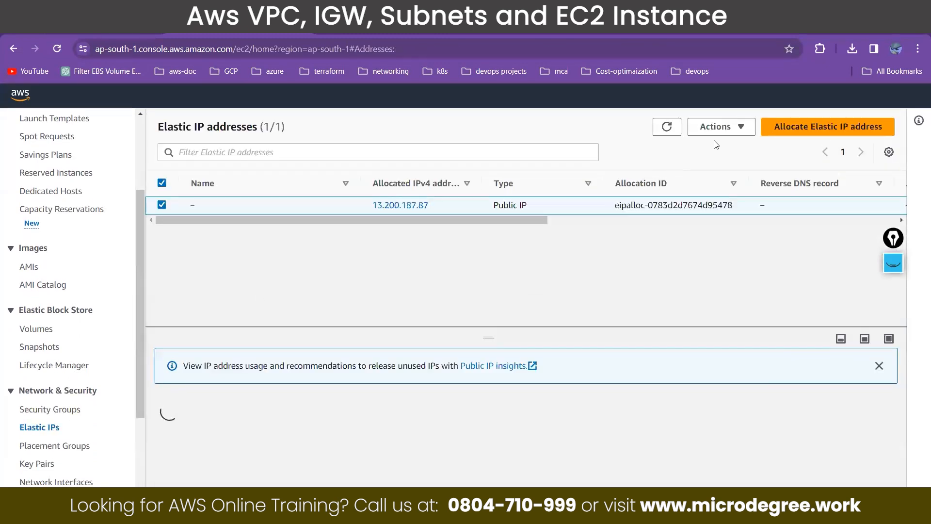
pyautogui.click(721, 130)
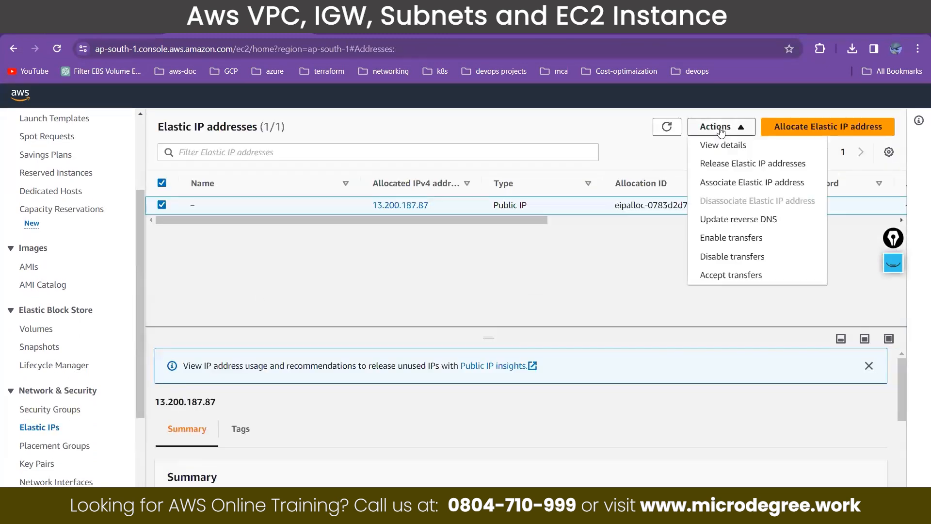
pyautogui.click(722, 167)
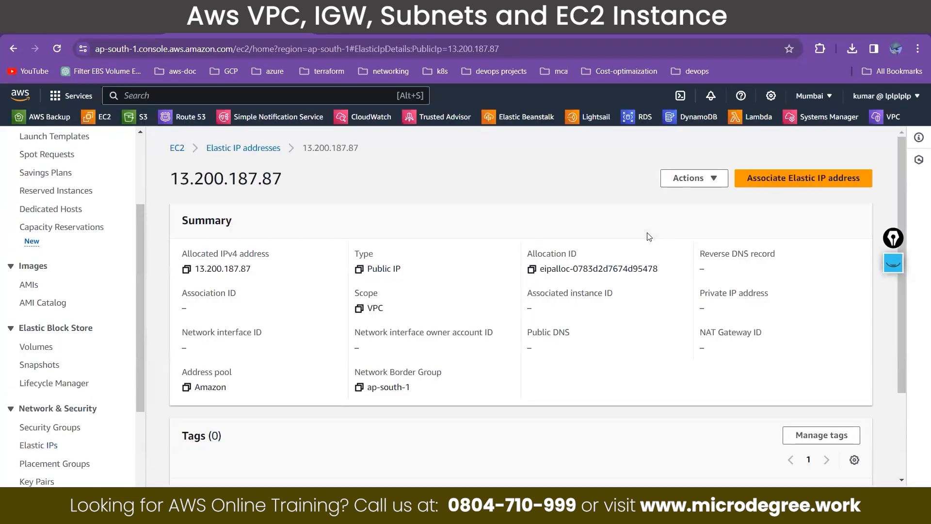
pyautogui.click(699, 179)
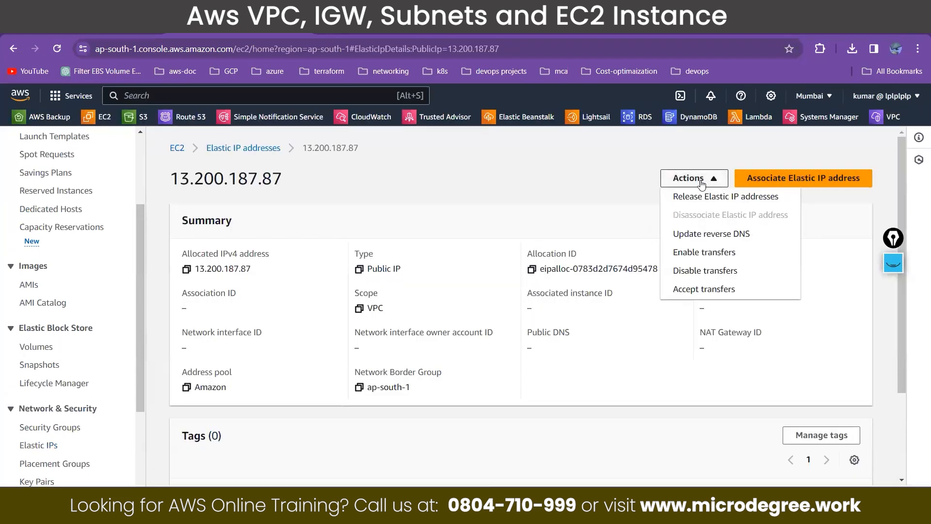
pyautogui.click(695, 196)
pyautogui.click(812, 401)
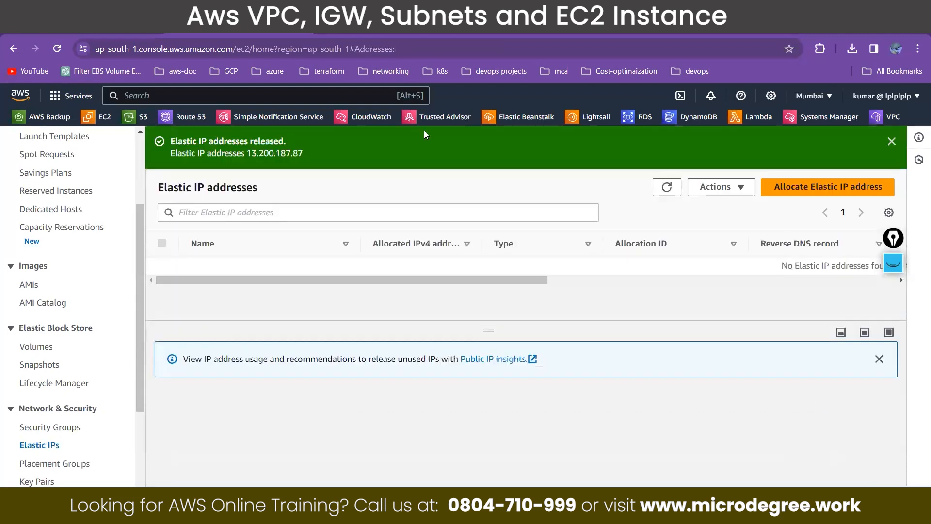
# Step: Search the AWS services for "vpc" and open the VPC dashboard
pyautogui.hotkey('alt', 's')
pyautogui.write('v')
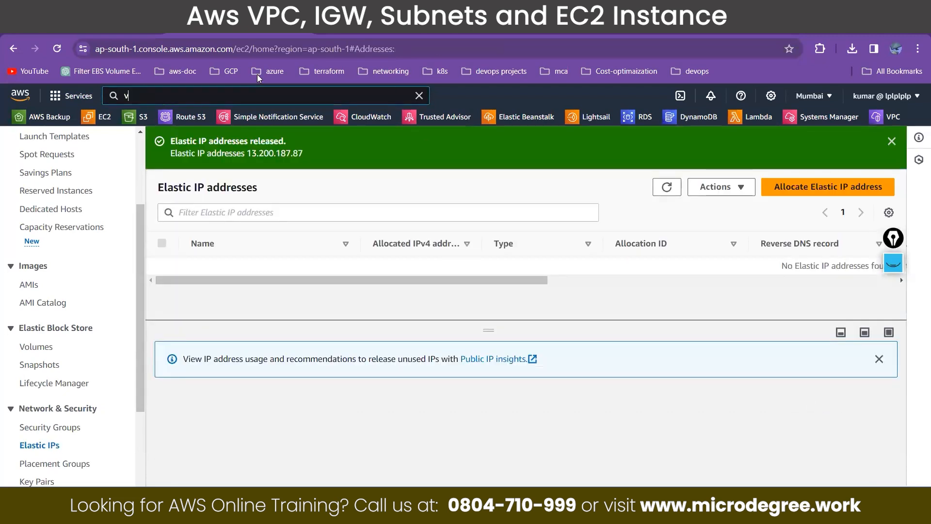
pyautogui.write('pc')
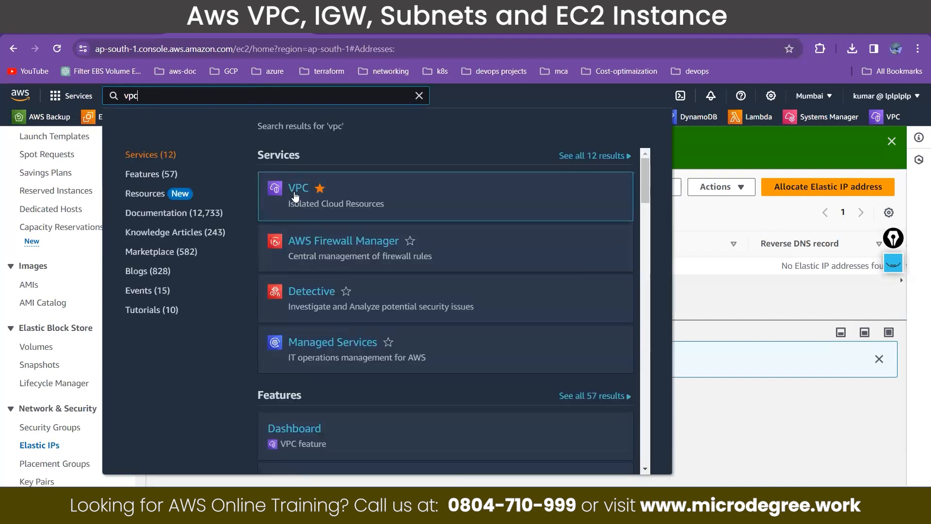
pyautogui.click(296, 190)
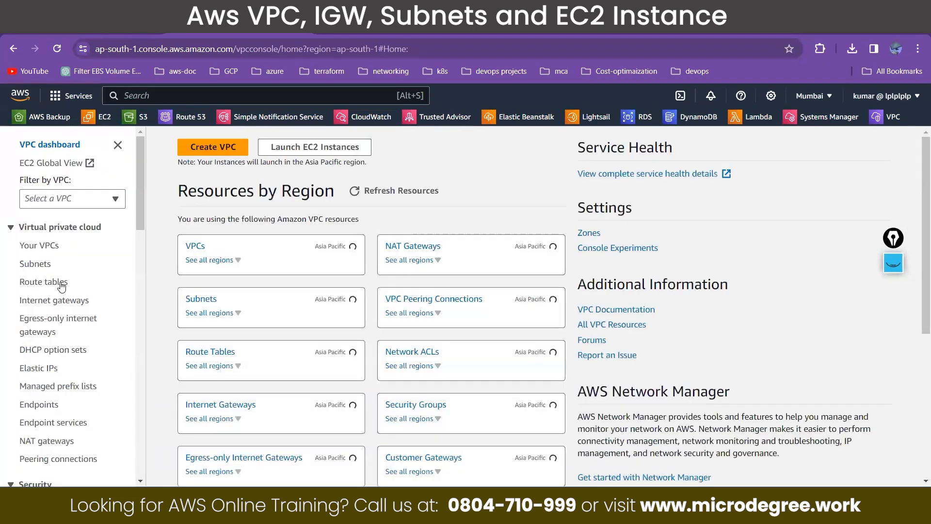
# Step: Open the route tables and remove the 0.0.0.0/0 internet gateway route from micro-public-RT, saving the changes
pyautogui.click(61, 286)
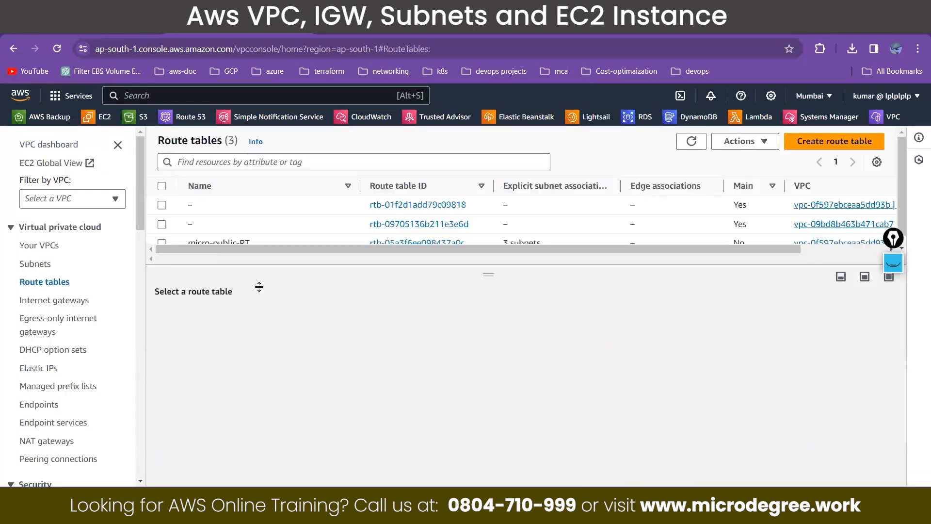
pyautogui.click(162, 242)
pyautogui.click(234, 314)
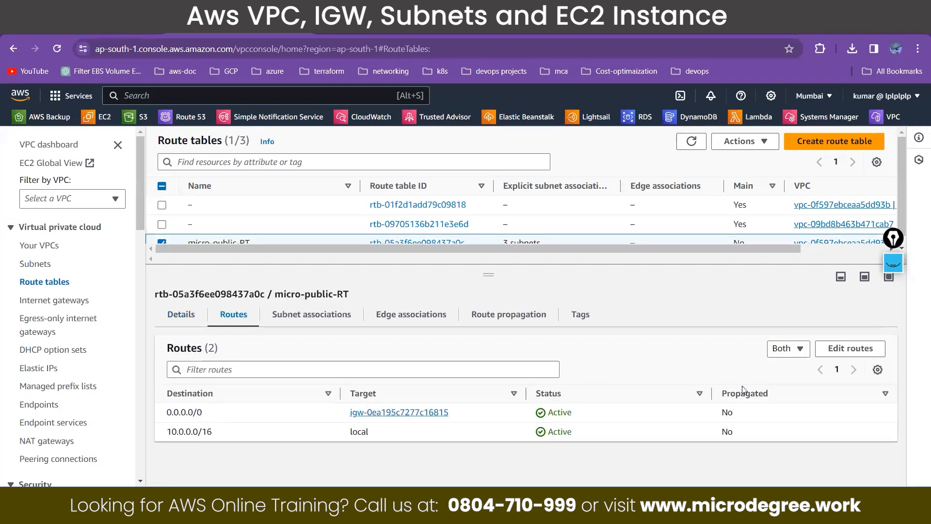
pyautogui.click(851, 350)
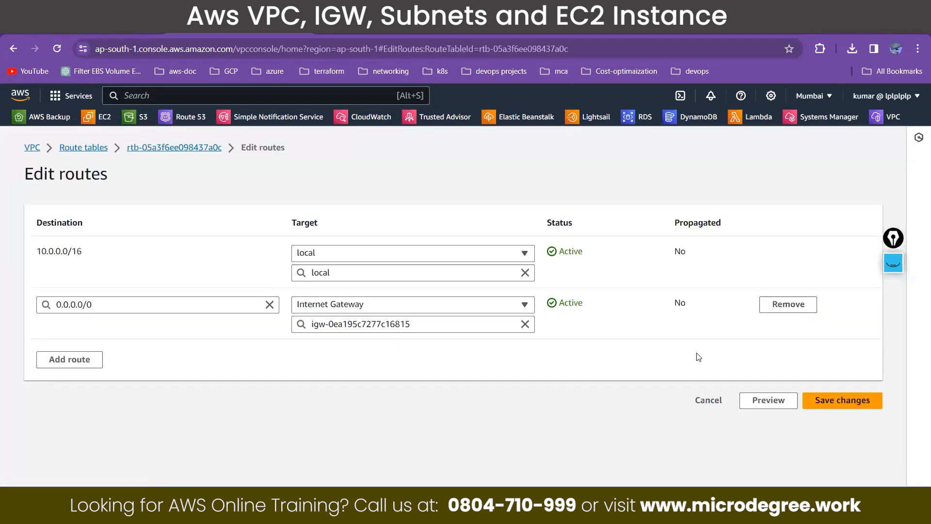
pyautogui.click(787, 304)
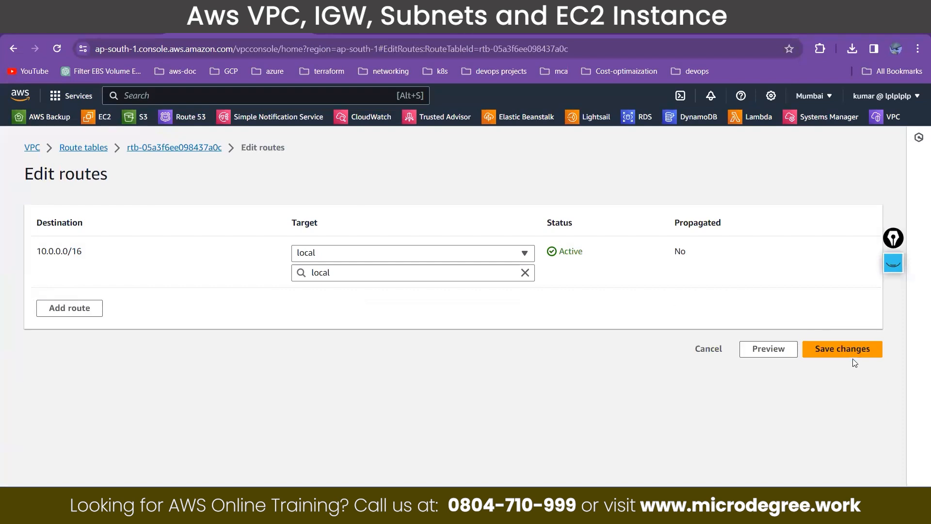
pyautogui.click(857, 351)
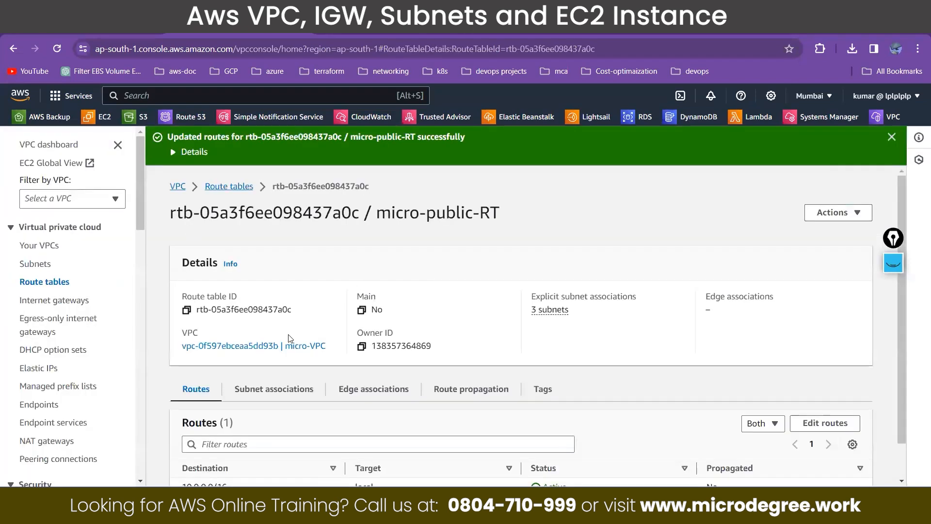
# Step: Remove all three public subnets from the explicit subnet associations of micro-public-RT and save the associations
pyautogui.click(278, 392)
pyautogui.scroll(-2, 278, 392)
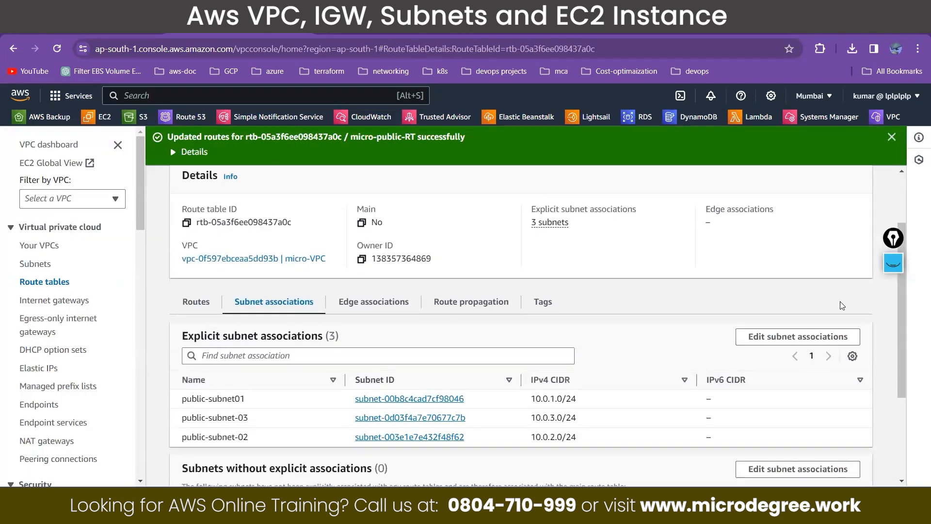
pyautogui.click(811, 335)
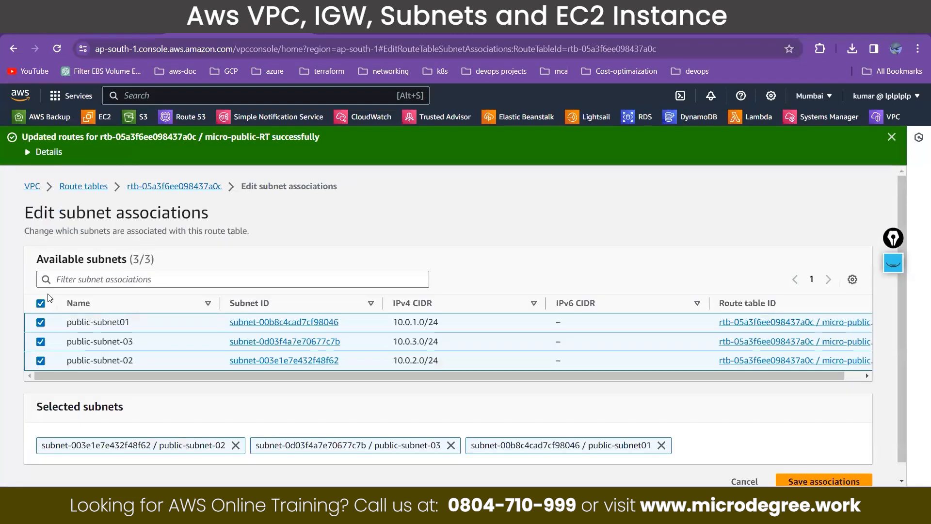
pyautogui.click(39, 305)
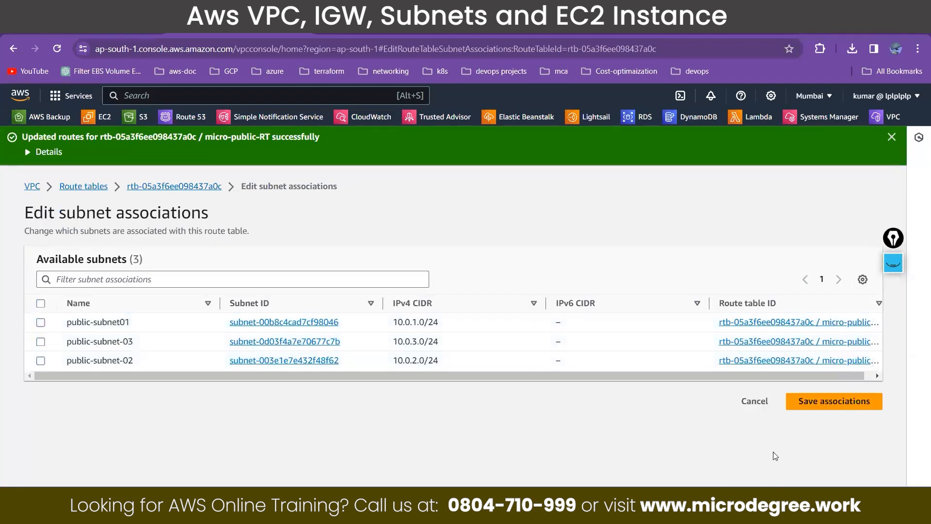
pyautogui.click(834, 401)
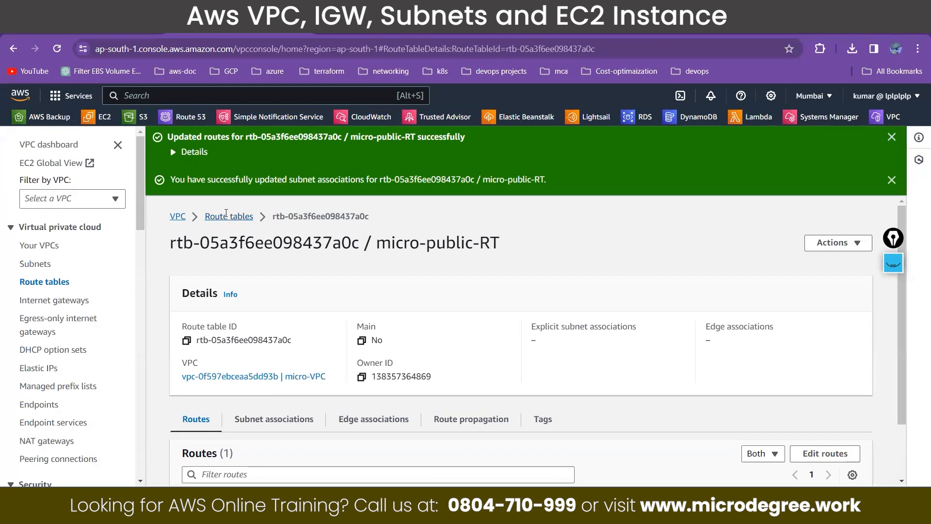
# Step: Return to the route tables list and delete micro-public-RT, confirming with "delete"
pyautogui.click(227, 215)
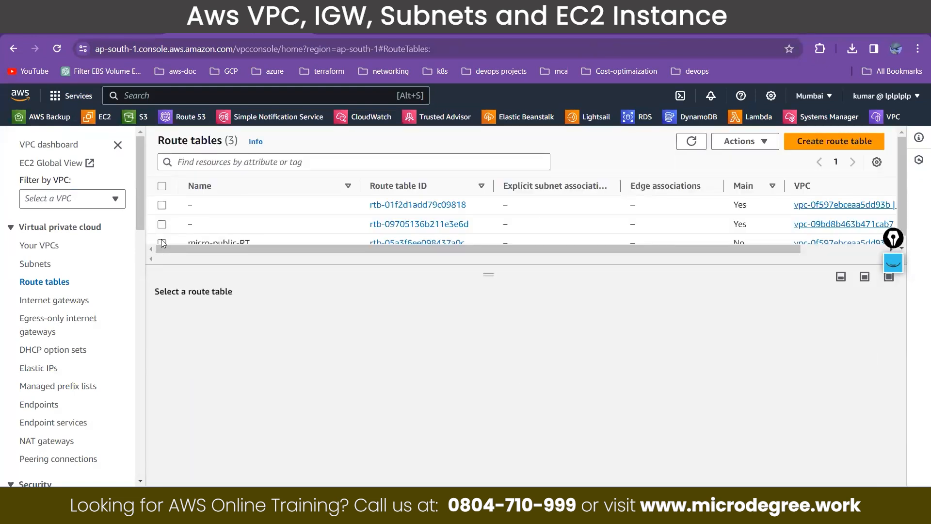
pyautogui.click(162, 242)
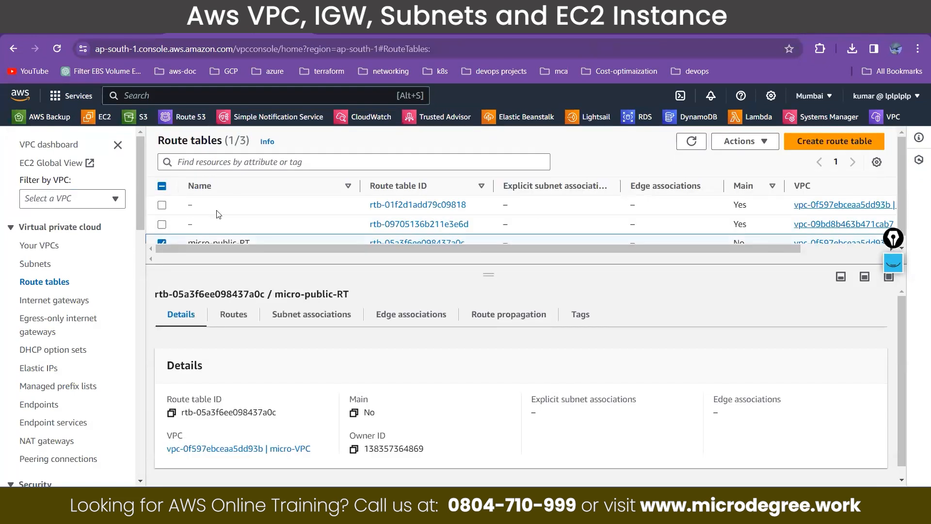
pyautogui.click(742, 141)
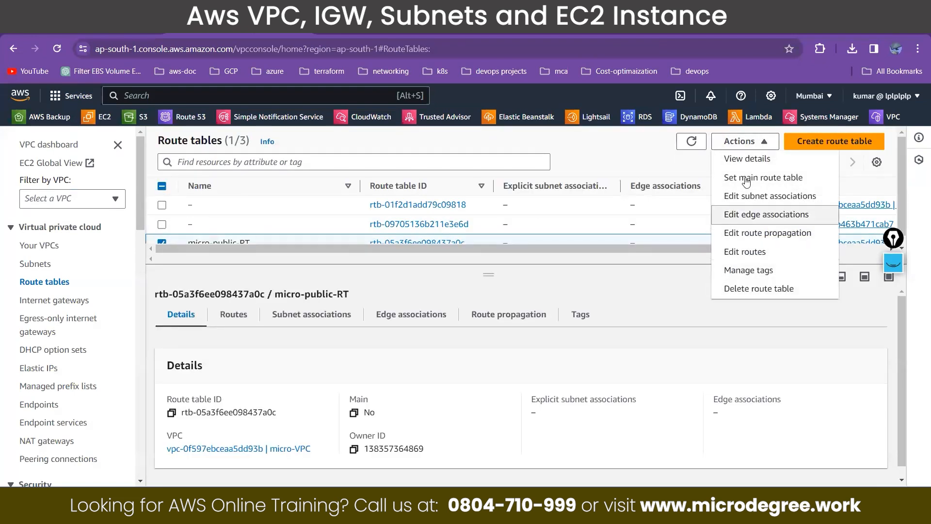
pyautogui.click(742, 290)
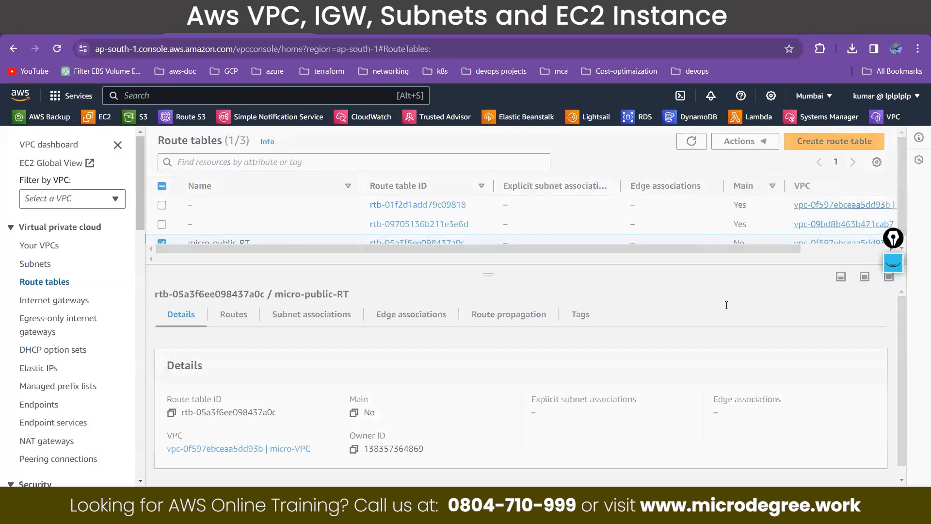
pyautogui.click(645, 352)
pyautogui.write('de')
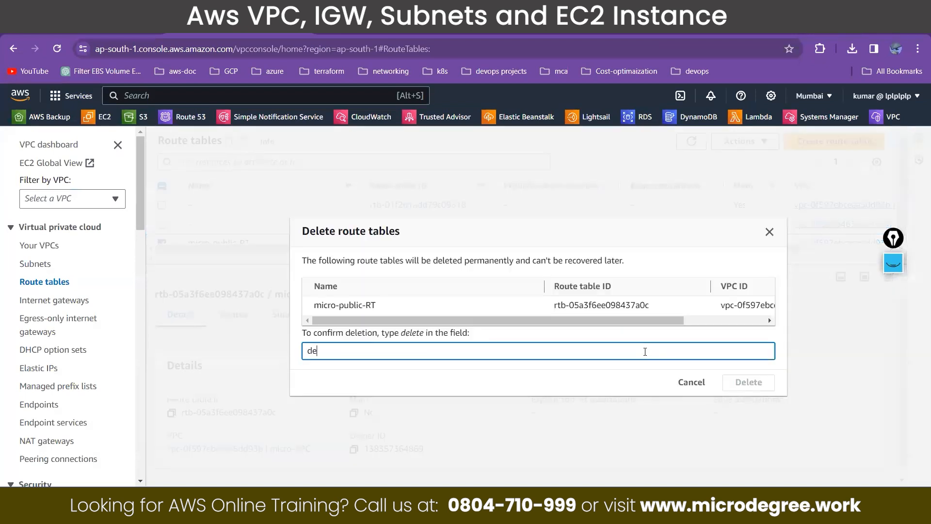
pyautogui.write('lete')
pyautogui.click(748, 382)
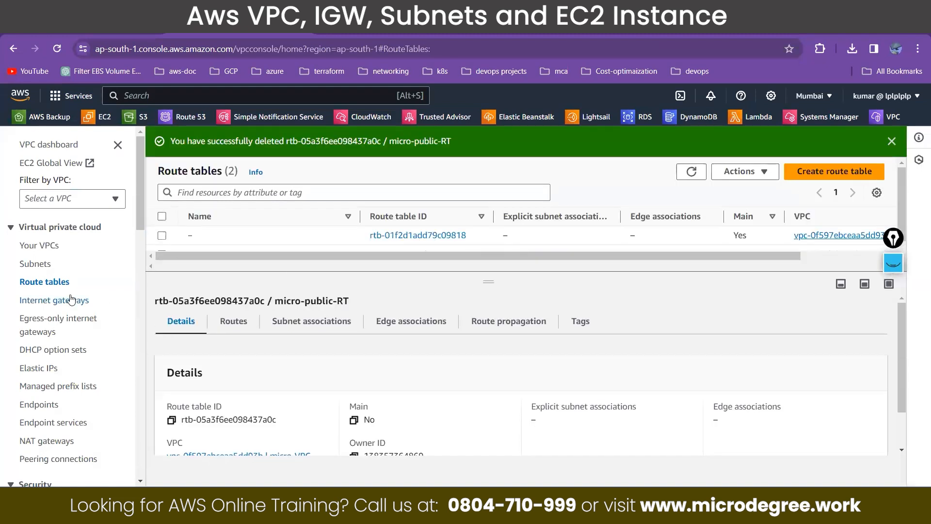
# Step: Open the internet gateways list and detach Micro-igw from micro-VPC
pyautogui.click(71, 299)
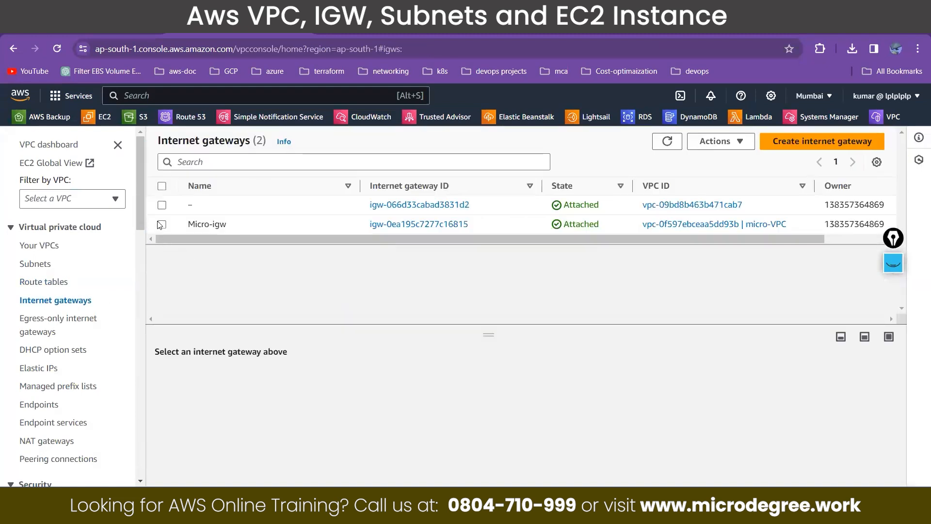
pyautogui.click(161, 224)
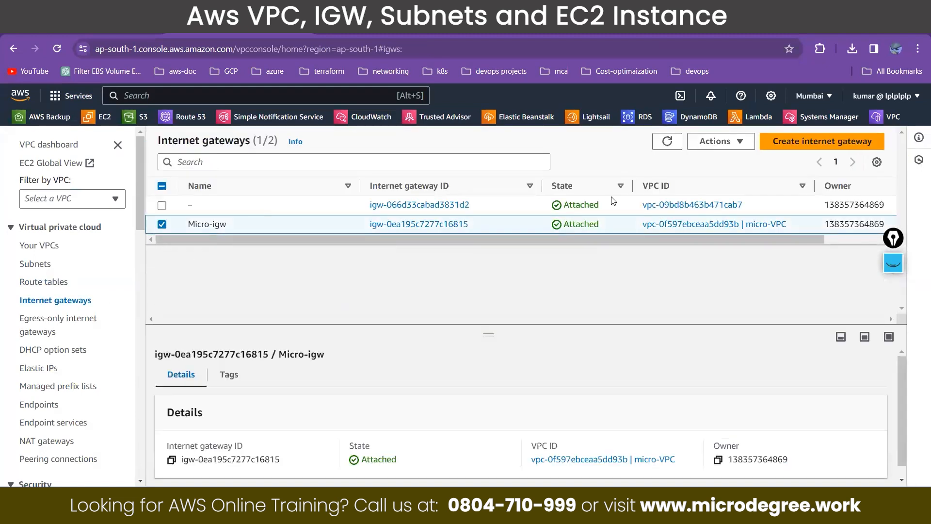
pyautogui.click(720, 141)
pyautogui.click(712, 196)
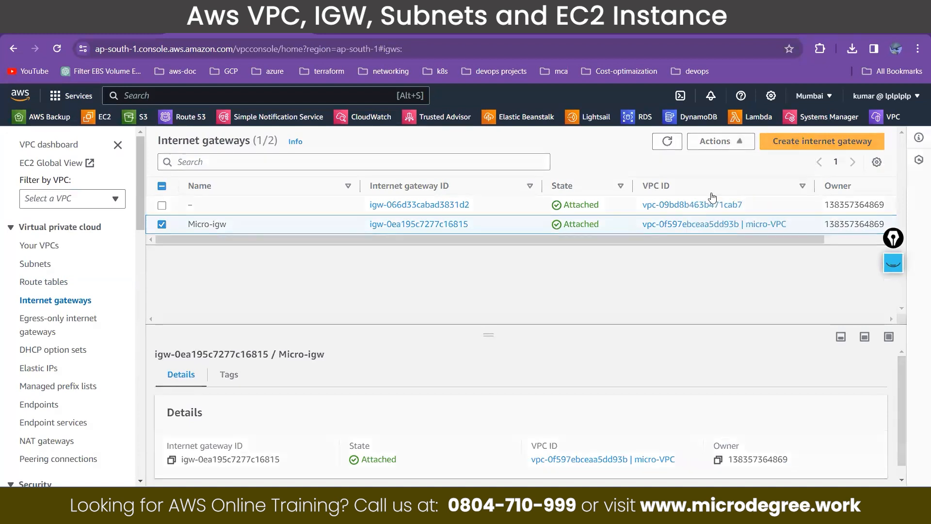
pyautogui.click(651, 369)
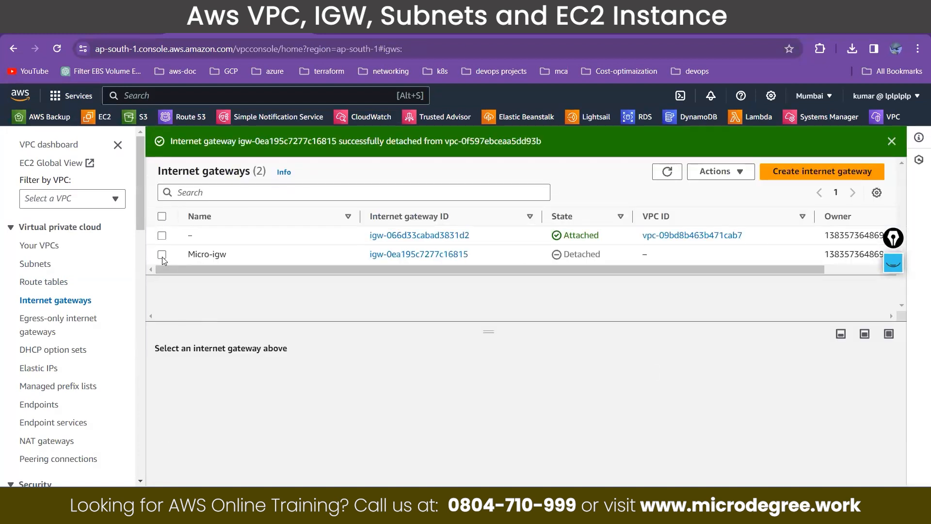
# Step: Delete the internet gateway Micro-igw, confirming with "delete"
pyautogui.click(162, 256)
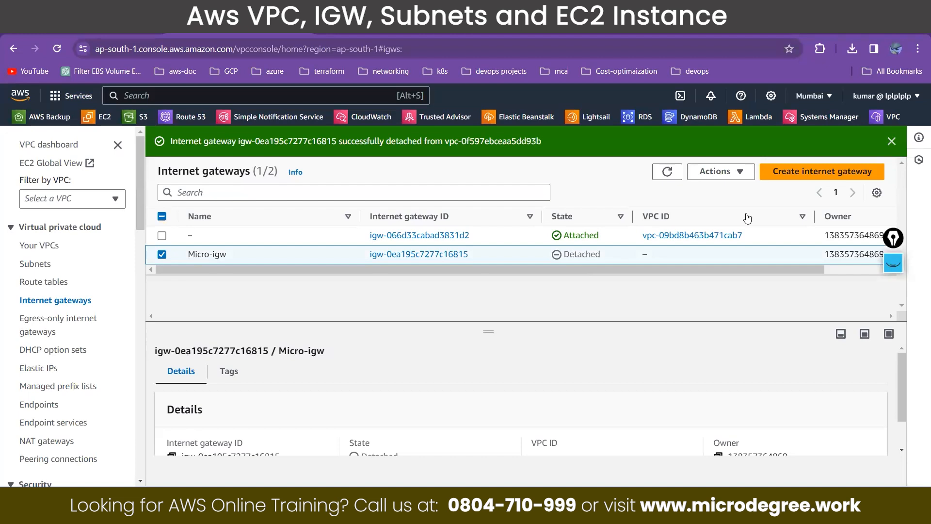
pyautogui.click(725, 172)
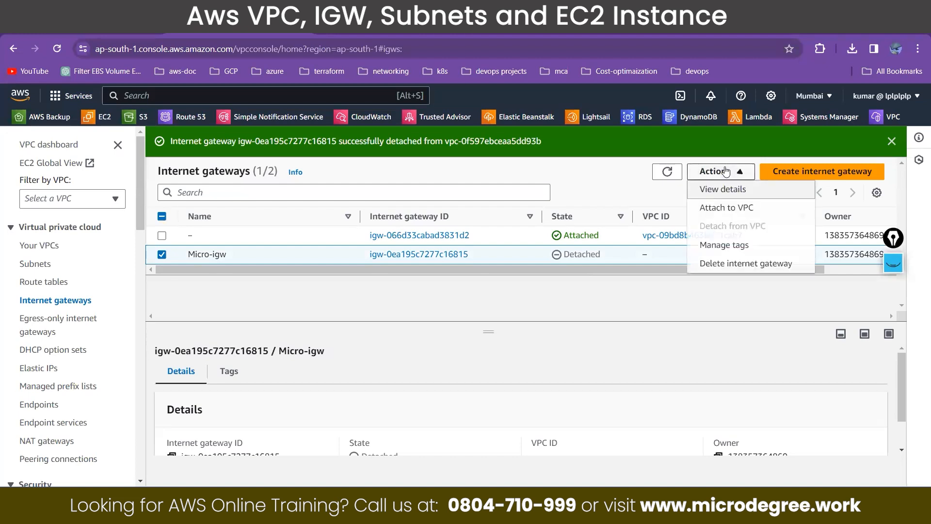
pyautogui.click(713, 266)
pyautogui.click(615, 347)
pyautogui.write('de')
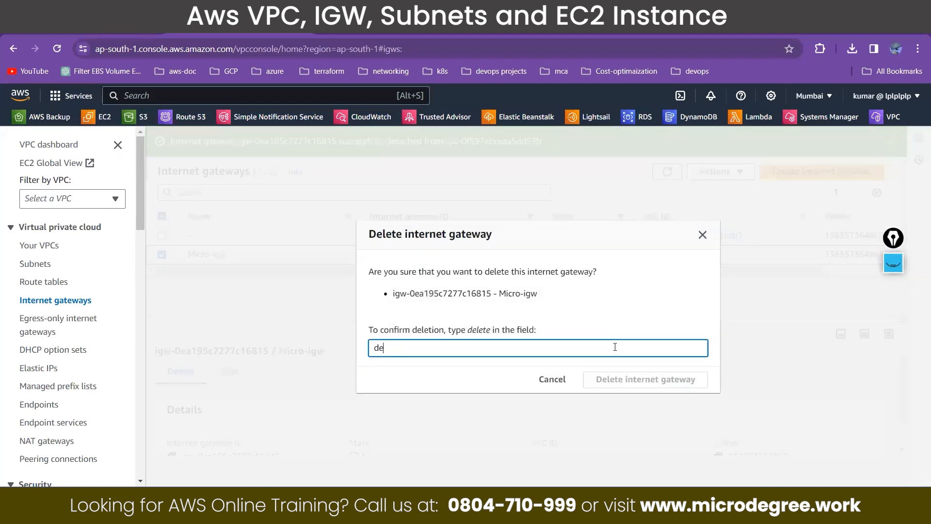
pyautogui.write('lete')
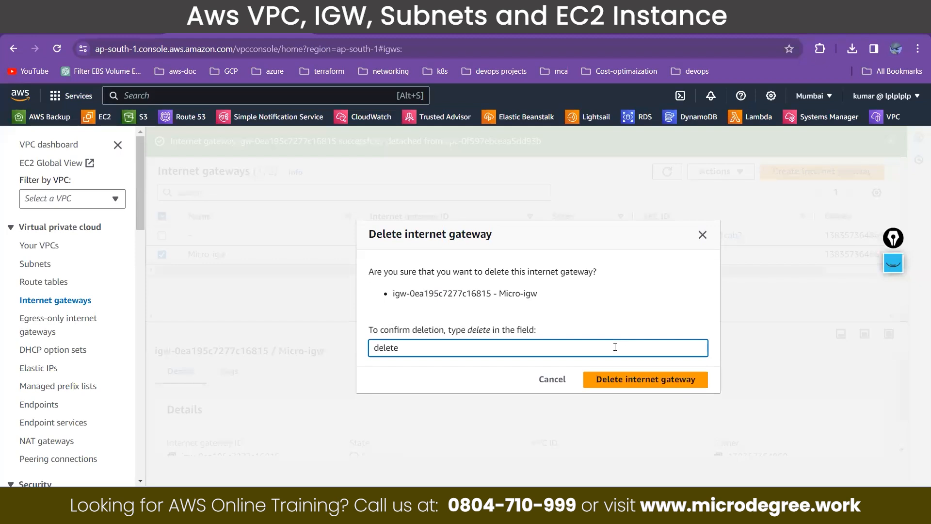
pyautogui.click(645, 379)
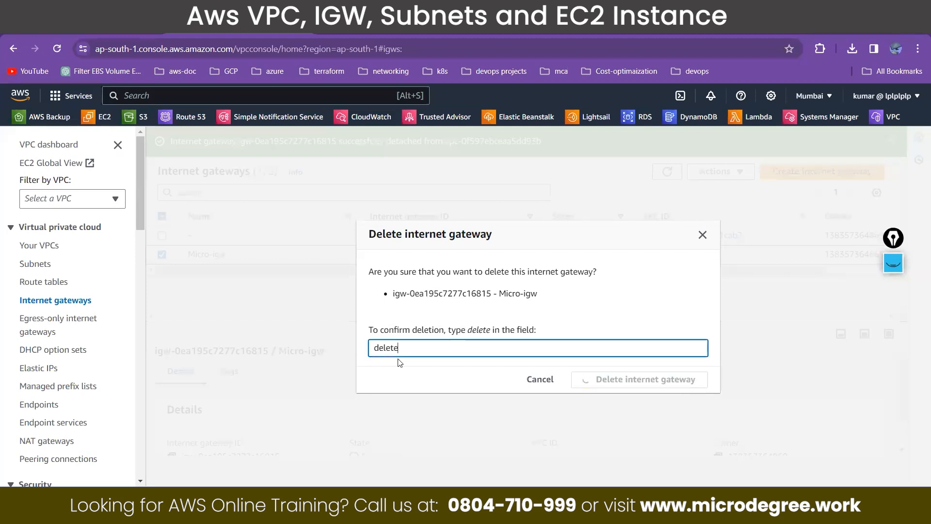
# Step: Open the subnets list and delete public-subnet01, public-subnet-02 and public-subnet-03 together, confirming with "delete"
pyautogui.click(46, 265)
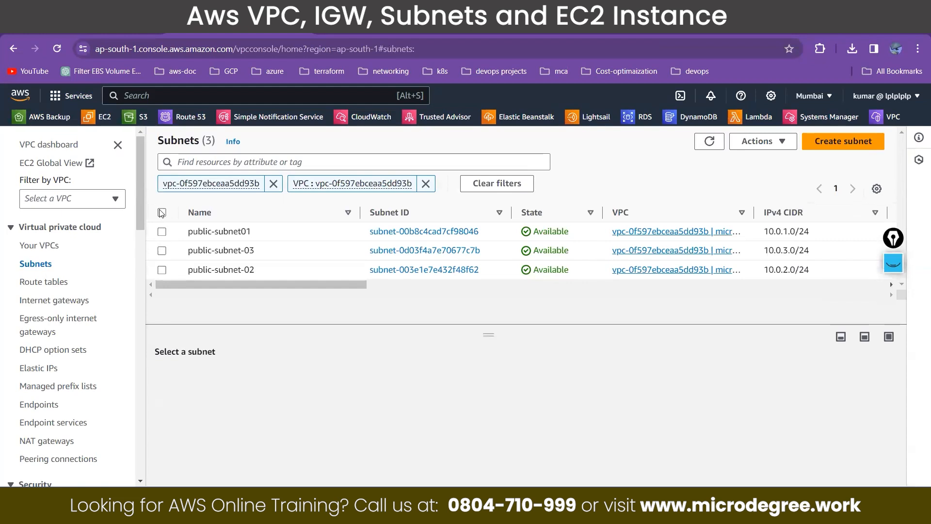
pyautogui.click(162, 213)
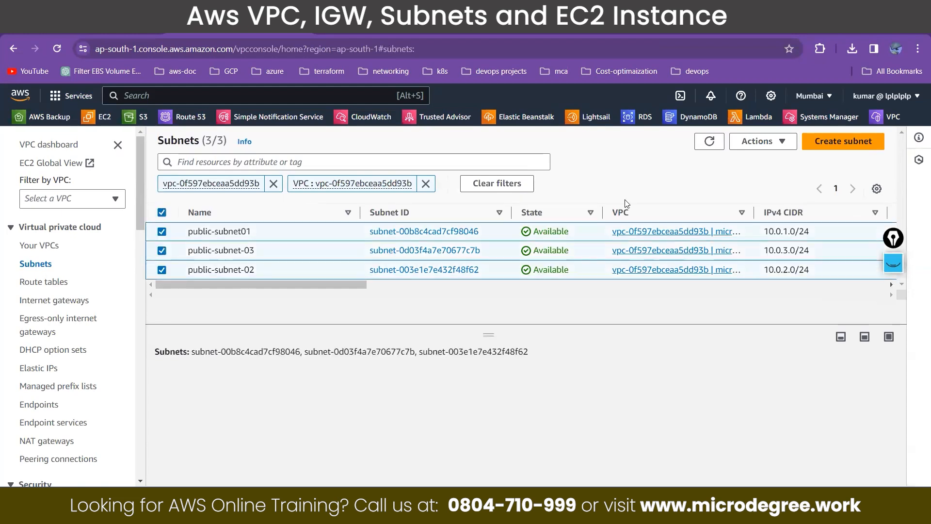
pyautogui.click(771, 145)
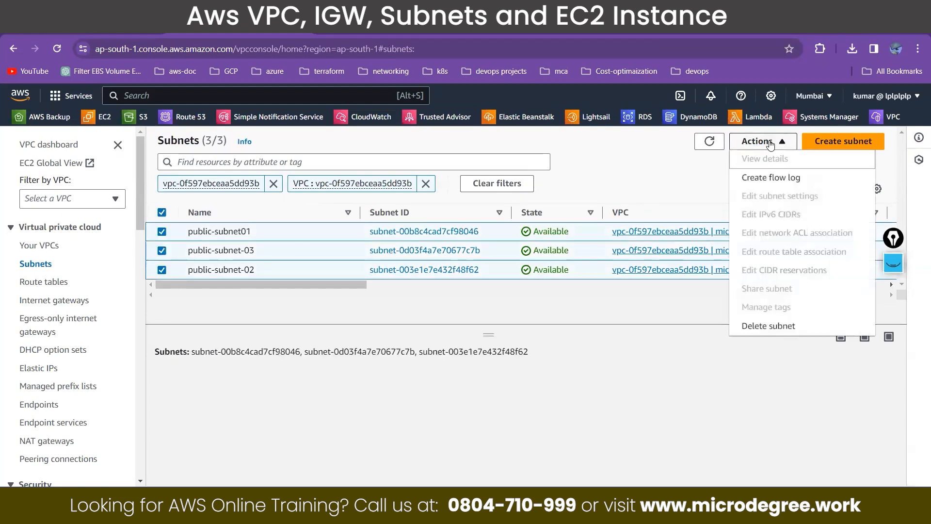
pyautogui.click(765, 329)
pyautogui.click(704, 330)
pyautogui.write('delete')
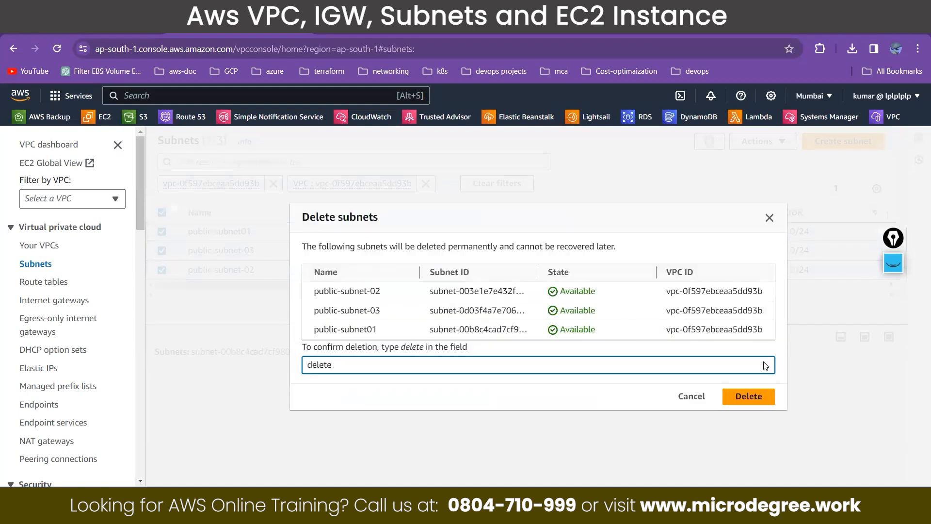
pyautogui.click(758, 397)
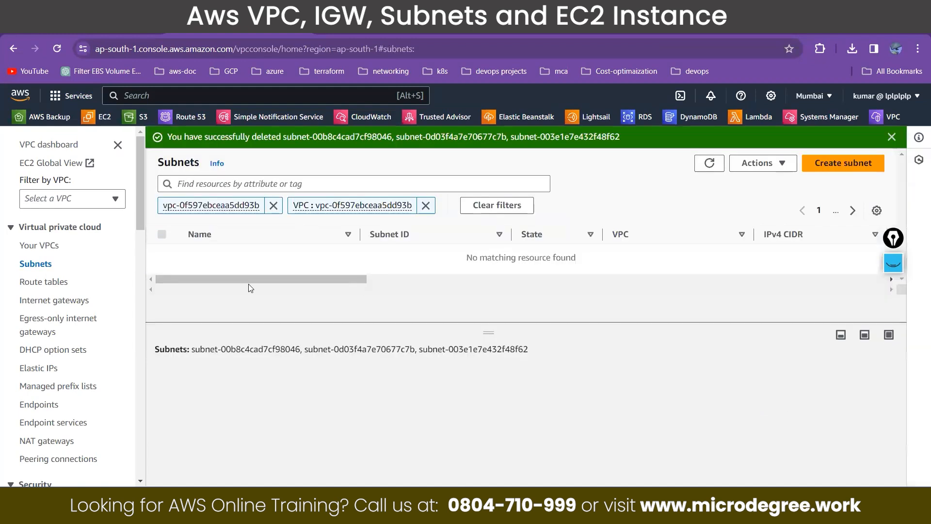
# Step: Open the list of VPCs and delete micro-VPC, confirming with "delete"
pyautogui.click(52, 249)
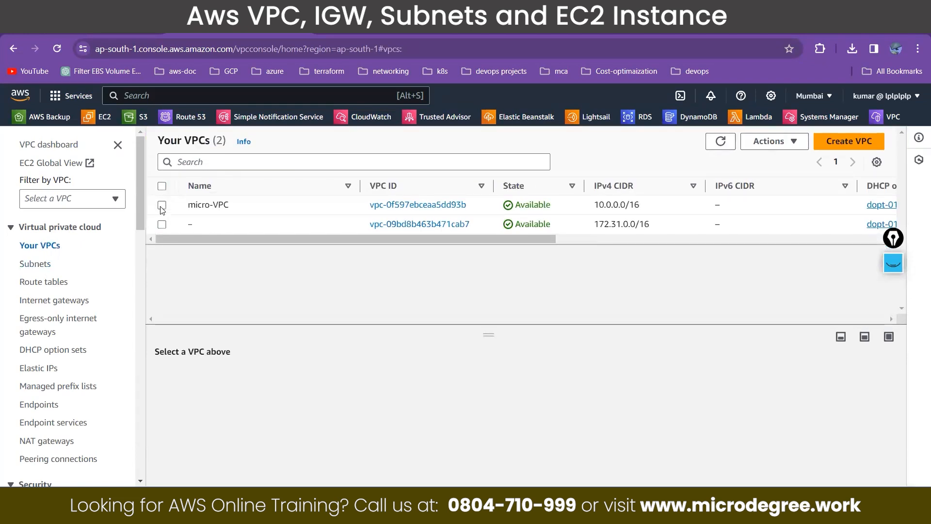
pyautogui.click(162, 206)
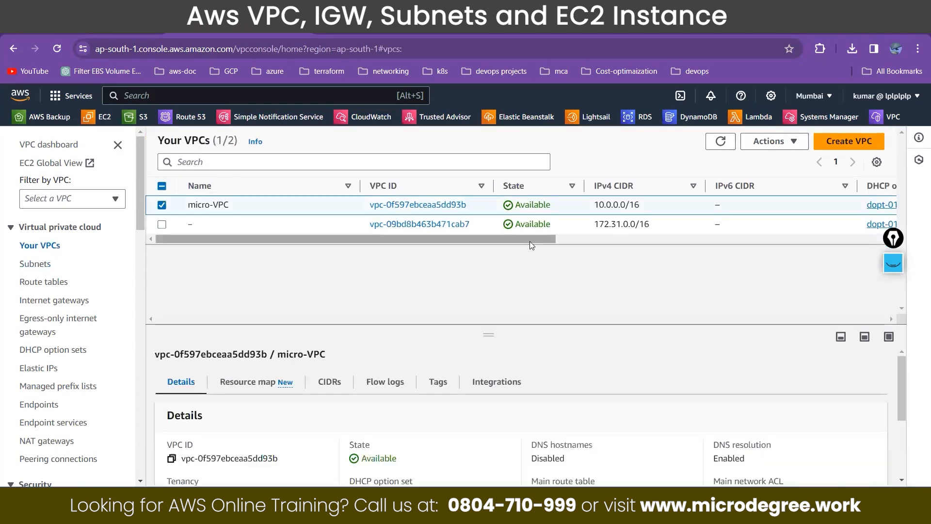
pyautogui.click(769, 142)
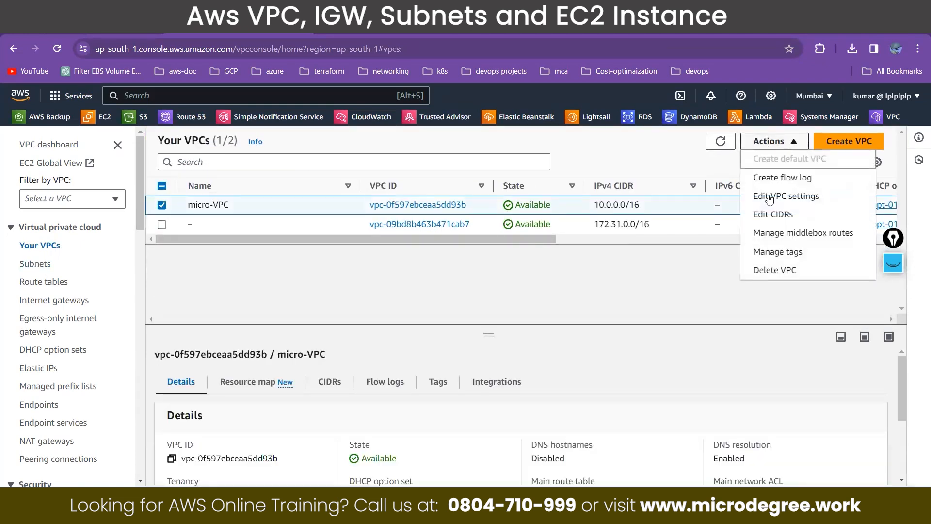
pyautogui.click(769, 274)
pyautogui.write('del')
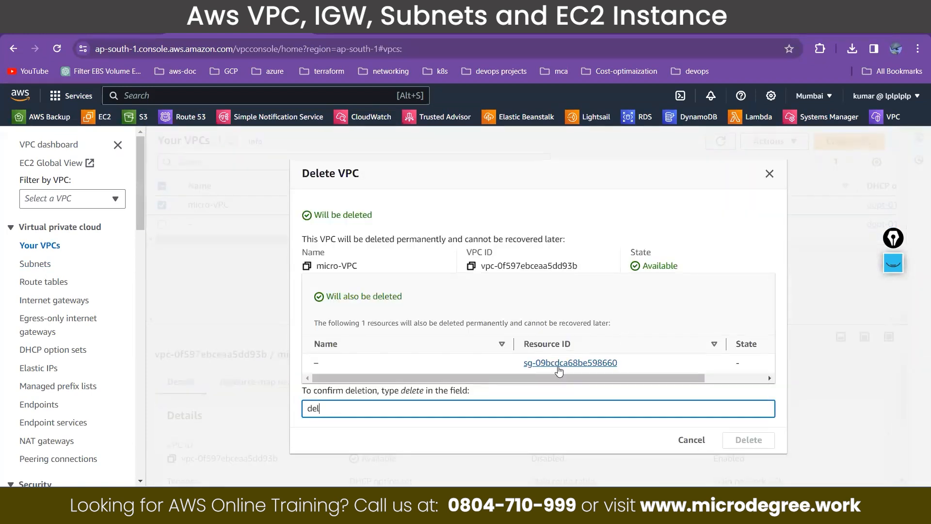
pyautogui.write('ete')
pyautogui.click(735, 439)
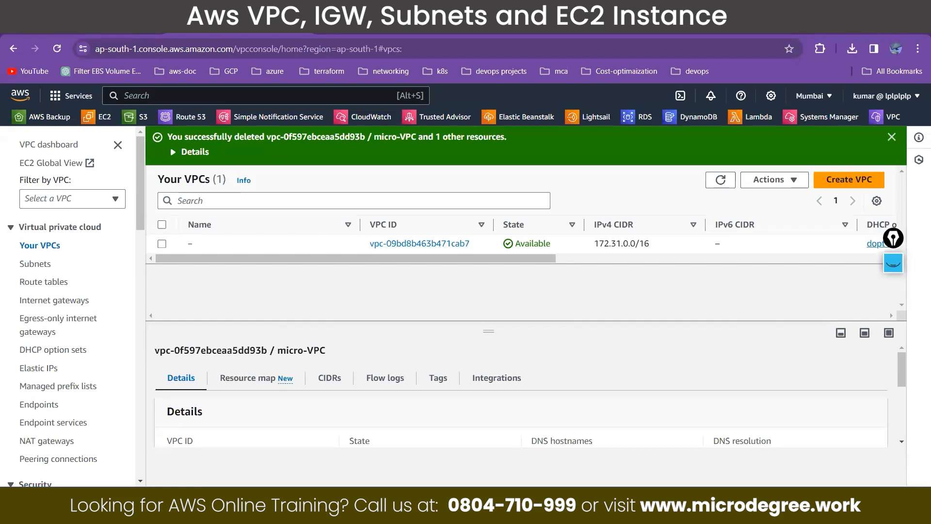
# Step: Switch to Notepad and bring up the "aws VPC" notes
pyautogui.click(286, 503)
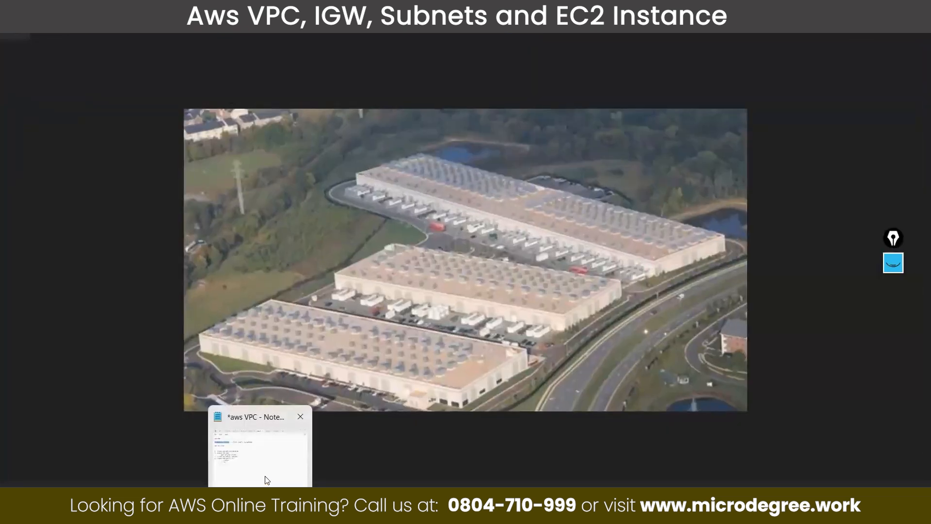
pyautogui.moveTo(261, 505)
pyautogui.click(261, 470)
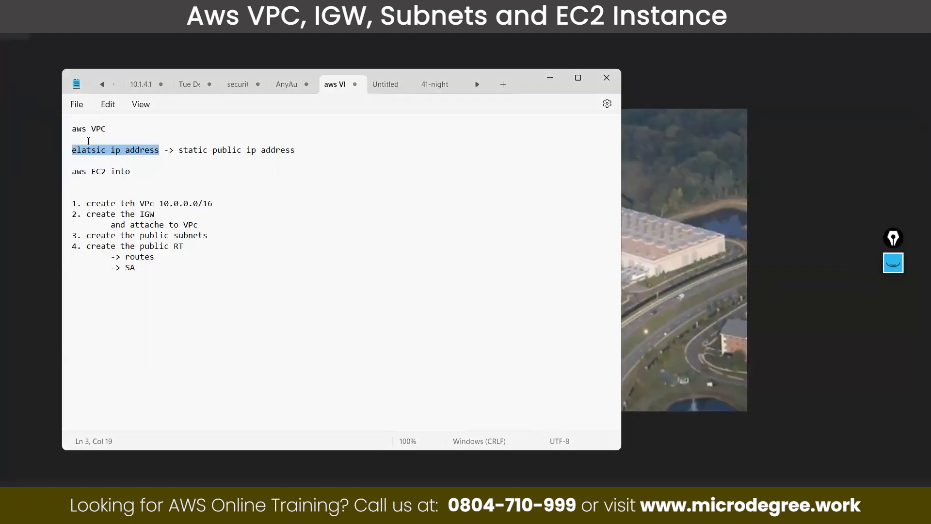
# Step: Extend the first line of the notes after "aws VPC" with ", public subnets, RT, IGW"
pyautogui.click(88, 141)
pyautogui.click(110, 129)
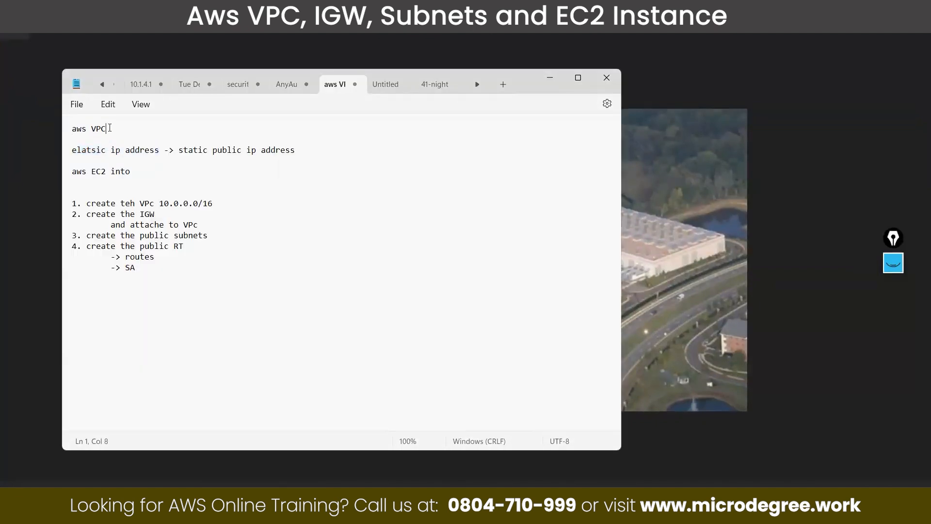
pyautogui.write(', public subnets, RT, IGW')
# Step: Copy "EC2 into" from the "aws EC2 into" line and append it after a comma to the first line
pyautogui.moveTo(130, 172); pyautogui.dragTo(91, 170)
pyautogui.hotkey('ctrl', 'c')
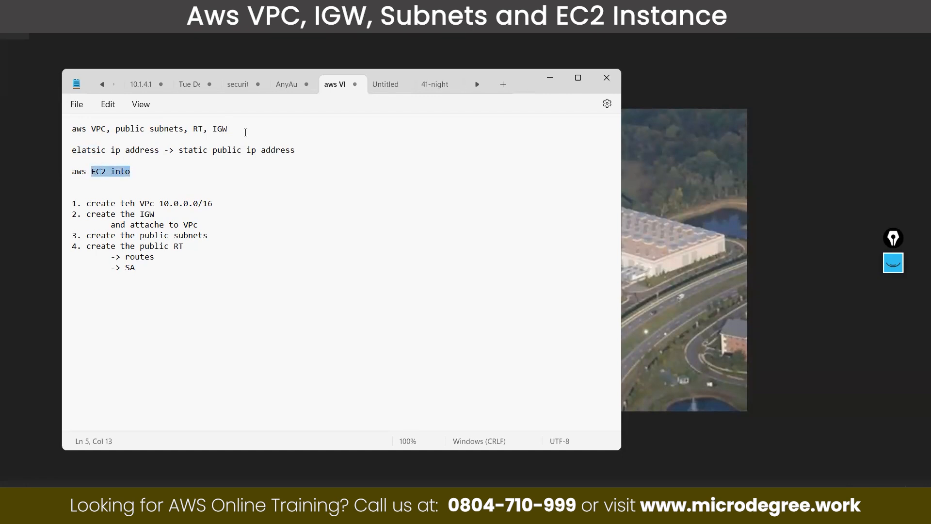
pyautogui.click(246, 132)
pyautogui.write(',')
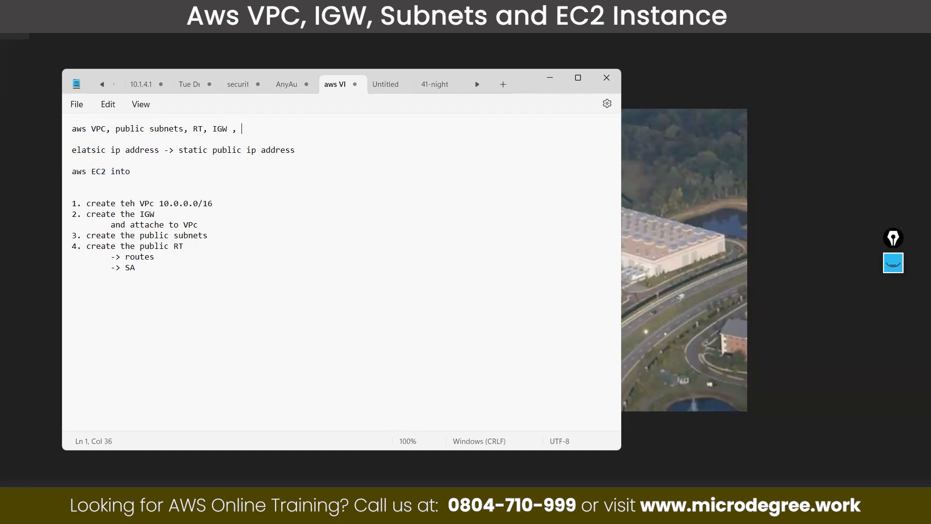
pyautogui.hotkey('ctrl', 'v')
pyautogui.click(242, 129)
# Step: Remove "-> static public ip address", the blank line above "elatsic ip address", and the leading "aws" from the first line
pyautogui.click(165, 151)
pyautogui.moveTo(244, 149); pyautogui.dragTo(314, 151)
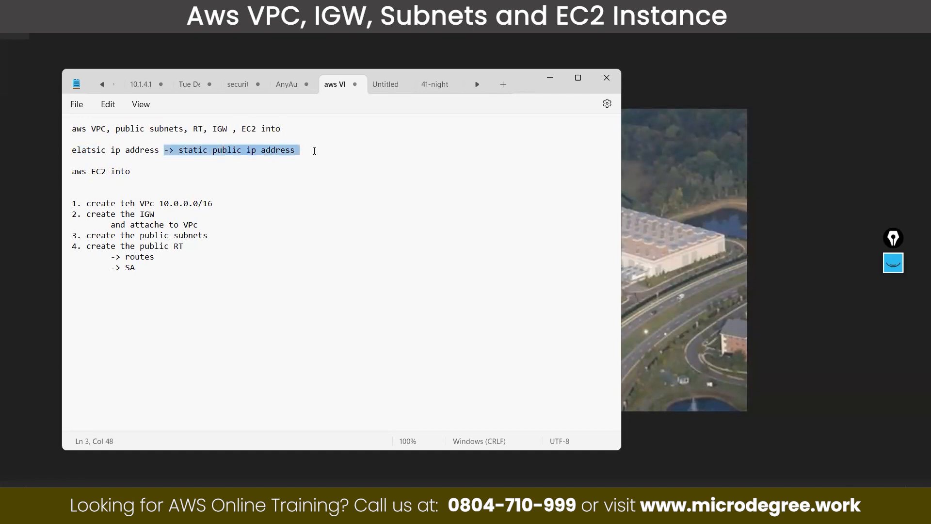
pyautogui.press('BackSpace')
pyautogui.press('Up')
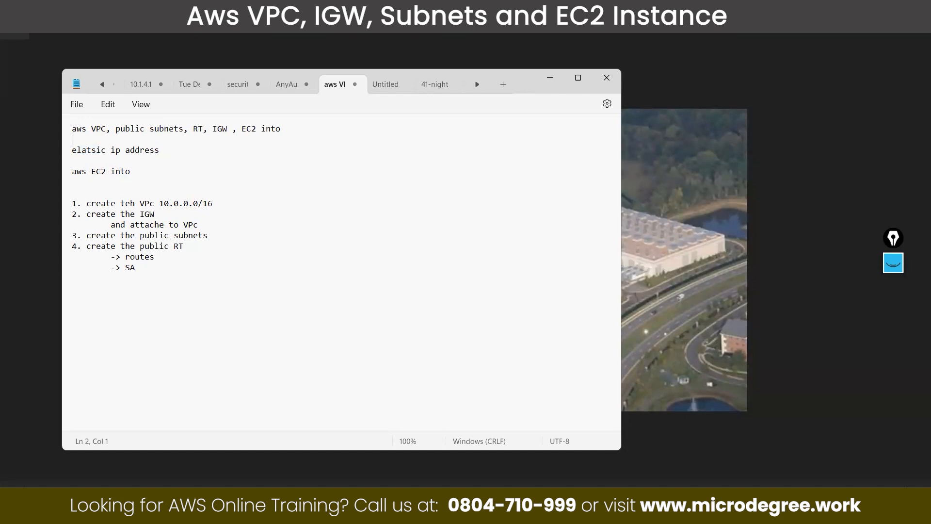
pyautogui.press('Delete')
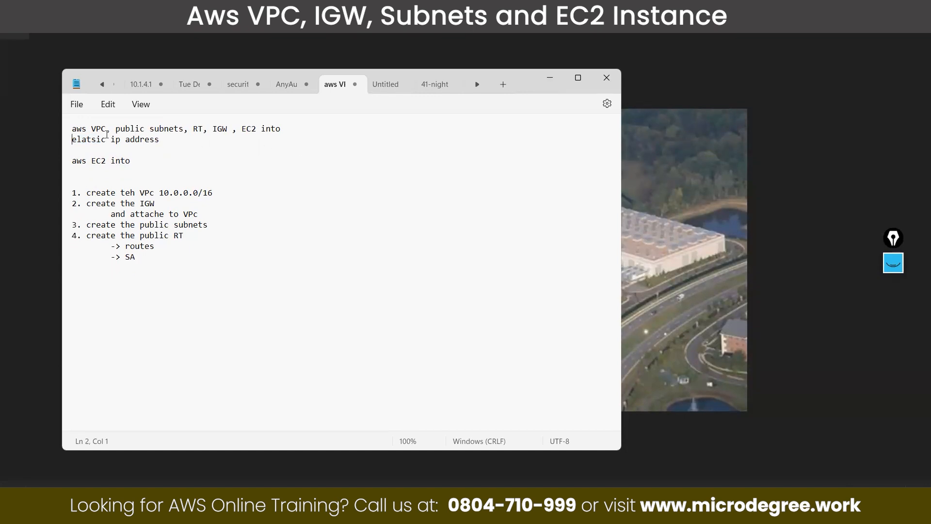
pyautogui.moveTo(92, 129); pyautogui.dragTo(68, 134)
pyautogui.press('Delete')
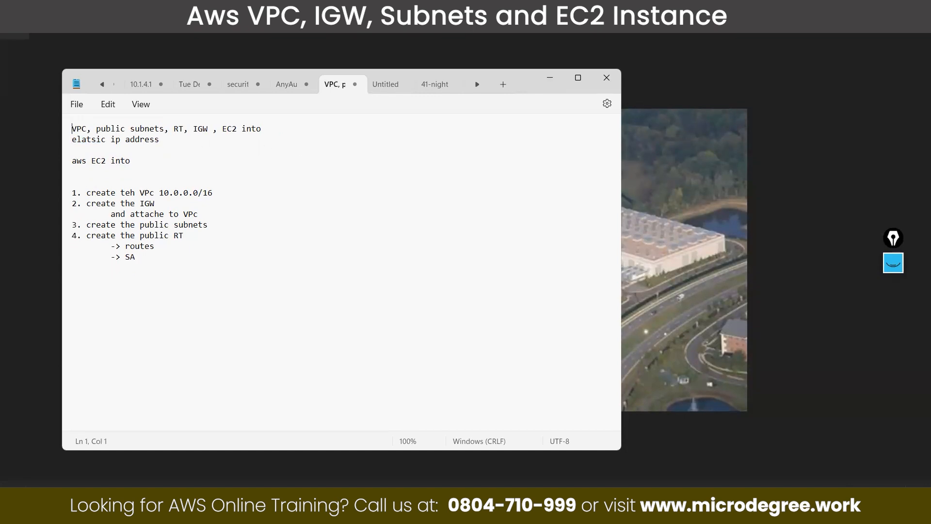
# Step: Highlight the two topic lines from "VPC, public subnets" through "elatsic ip address", and minimize the notes window
pyautogui.moveTo(203, 141); pyautogui.dragTo(55, 129)
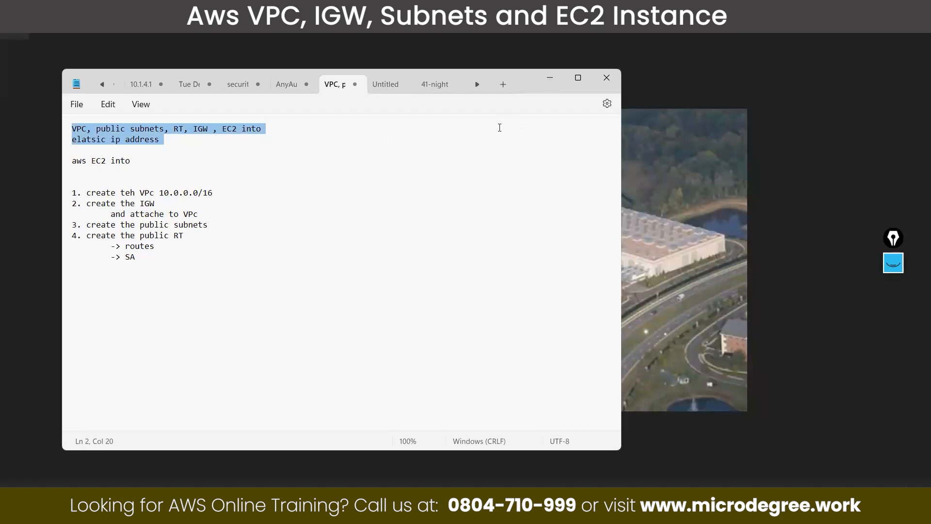
pyautogui.hotkey('alt', 'Tab')
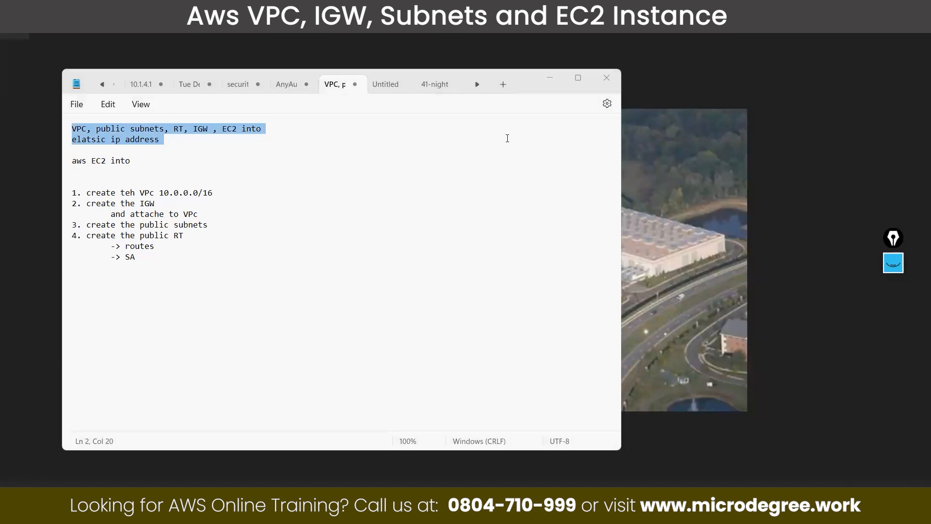
pyautogui.click(554, 76)
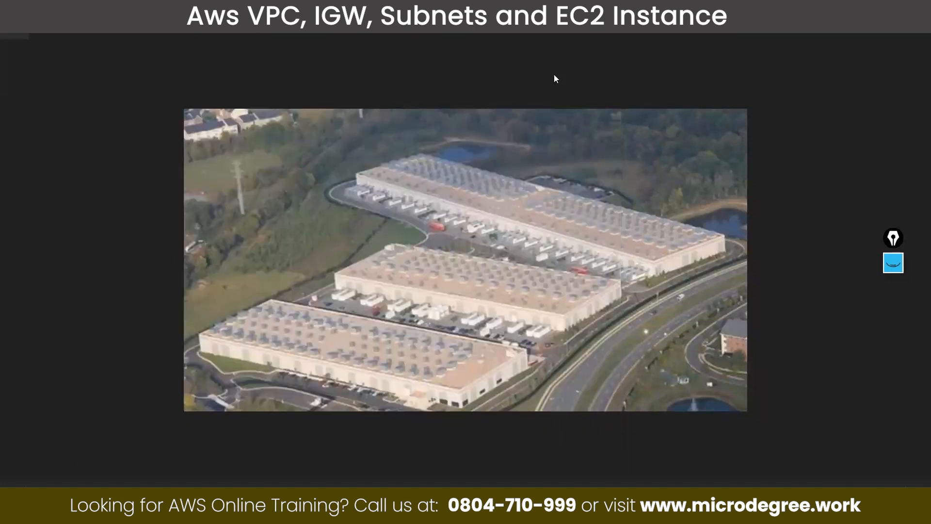